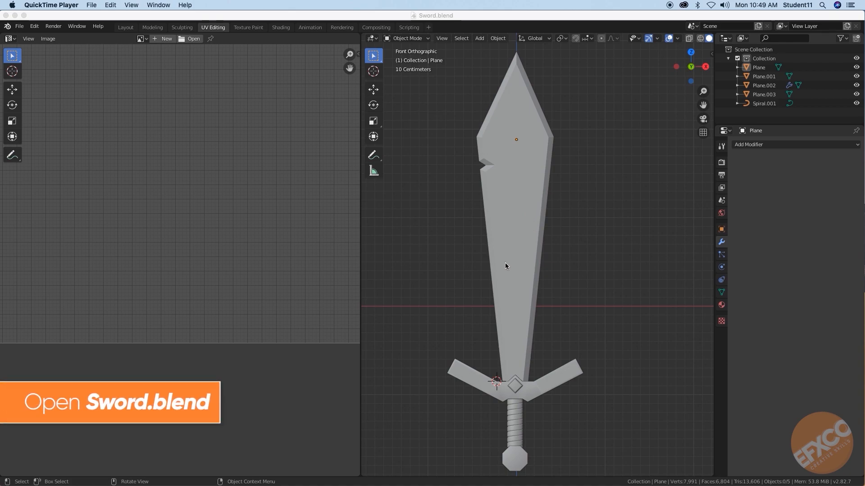
Step: Switch to Google Drive in Chrome, view the available actions for Sword.blend, and return to Blender
click(292, 476)
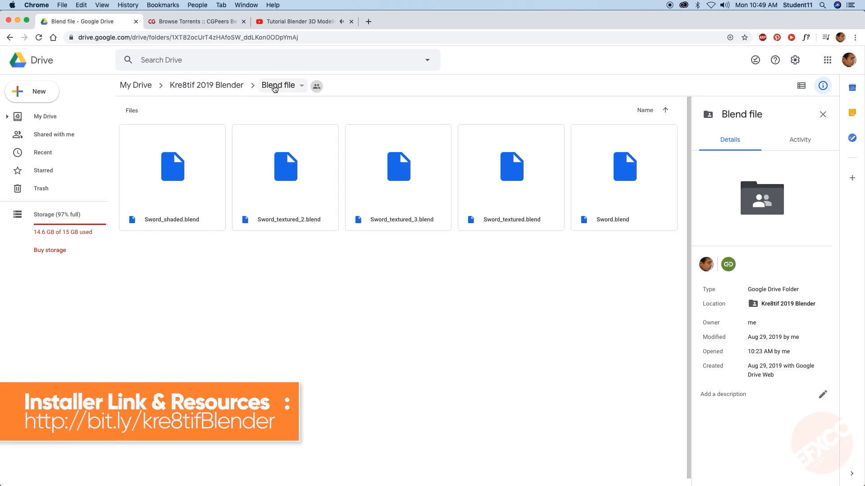
click(596, 197)
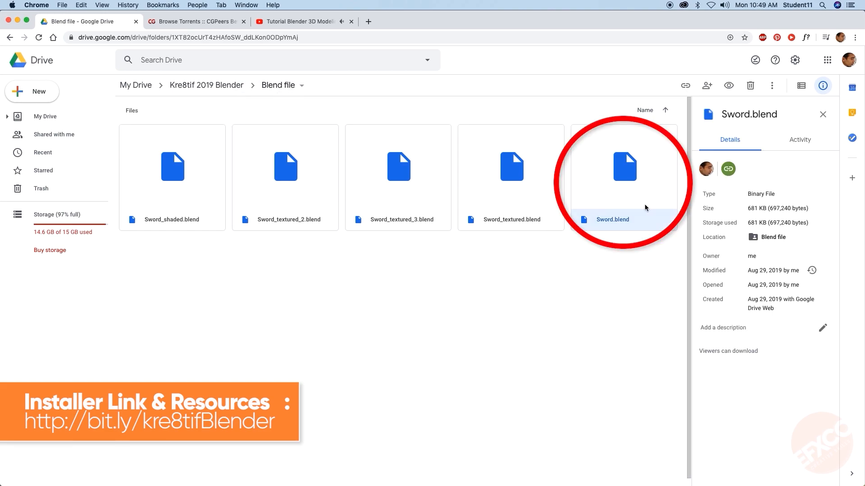
right_click(637, 178)
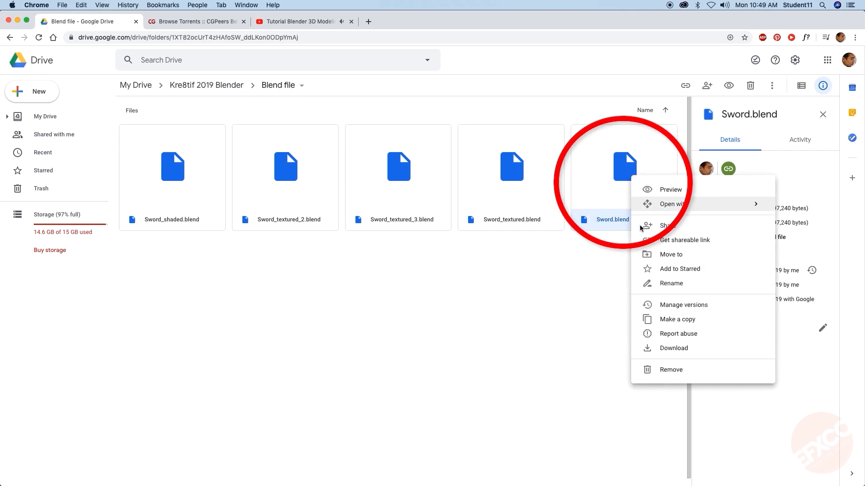
click(566, 312)
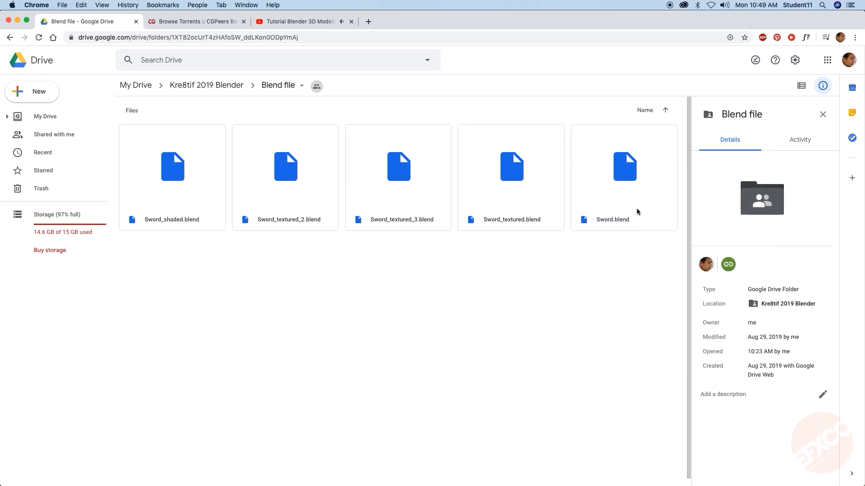
click(18, 20)
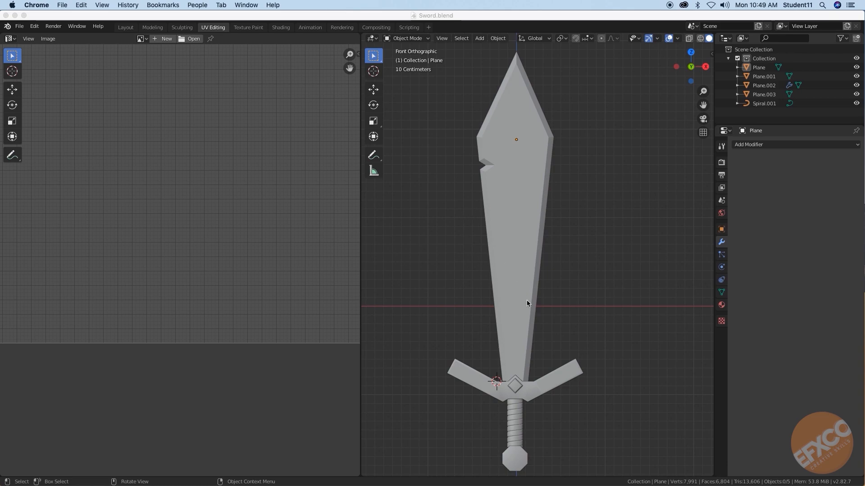
Step: Identify the sword's parts by selecting the blade, guard, diamond, grip and pommel in turn, twice over
click(519, 251)
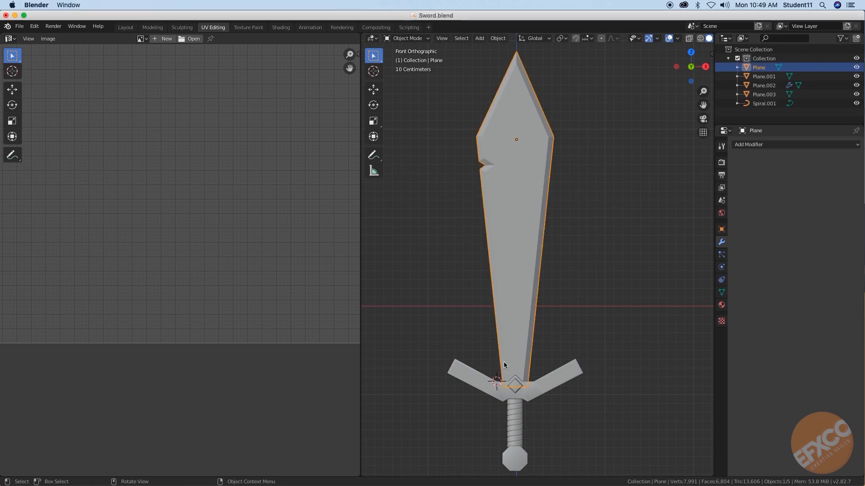
click(480, 385)
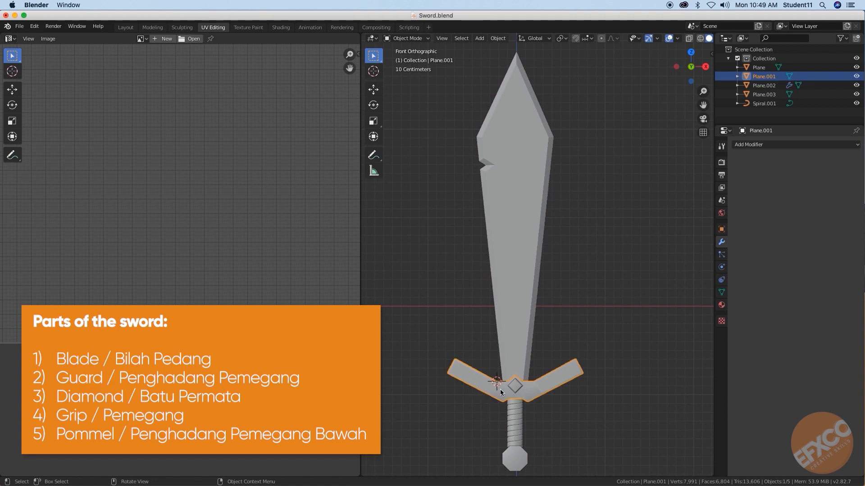
click(515, 387)
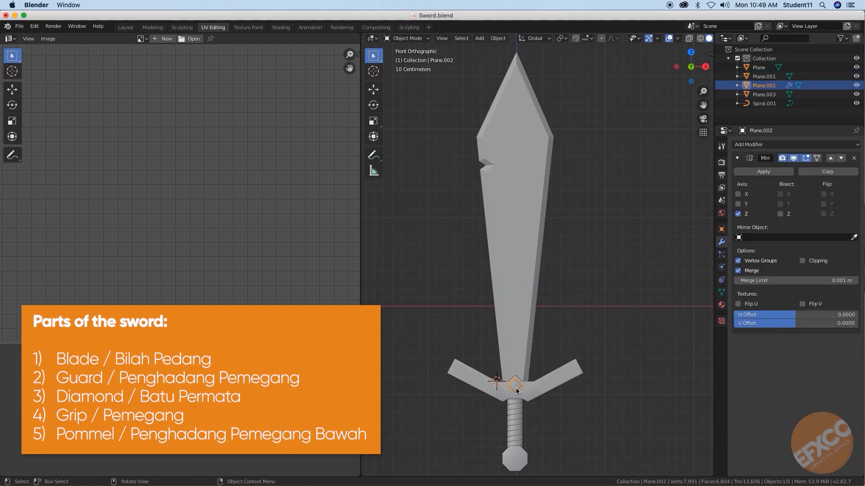
click(519, 423)
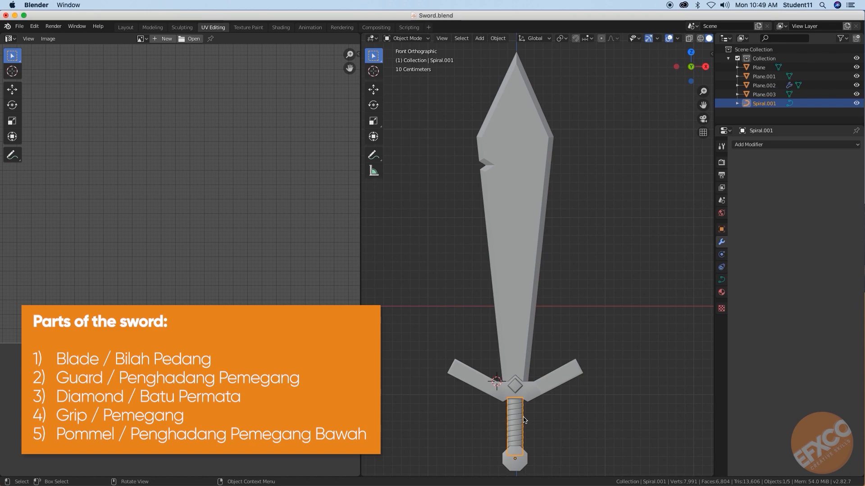
click(518, 463)
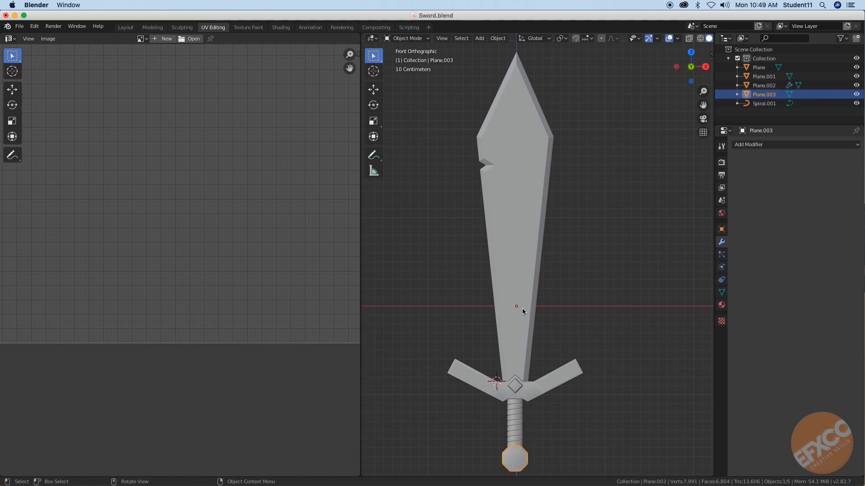
click(522, 315)
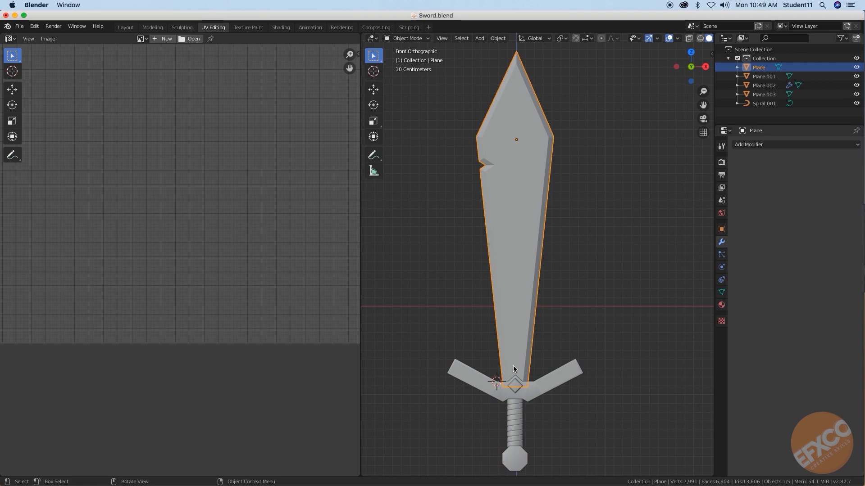
click(518, 386)
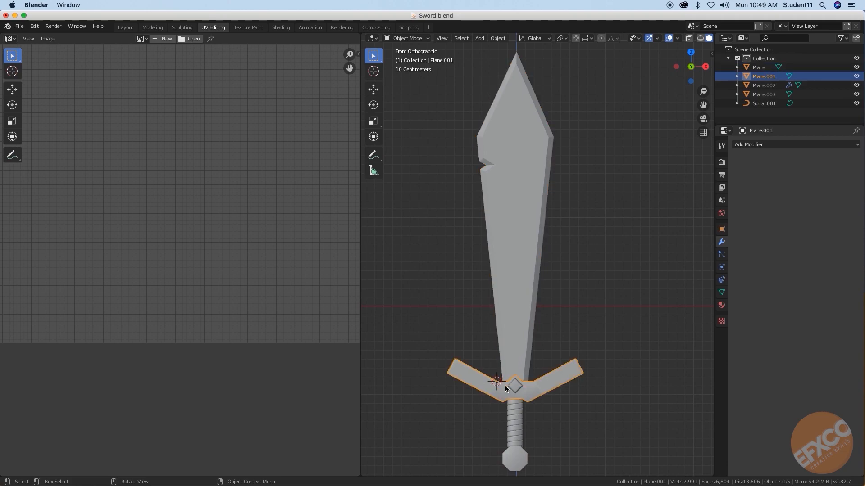
click(520, 386)
click(513, 420)
click(515, 464)
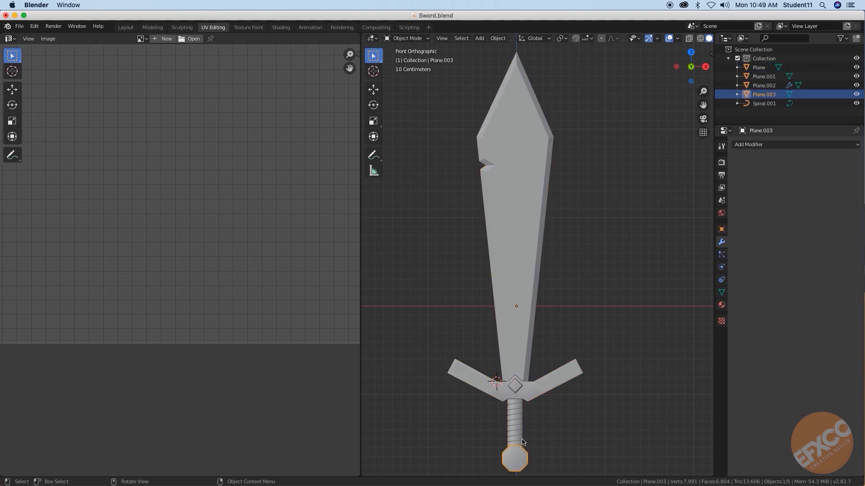
Step: Rename the sword's blade object as Bilah_pedang
click(536, 280)
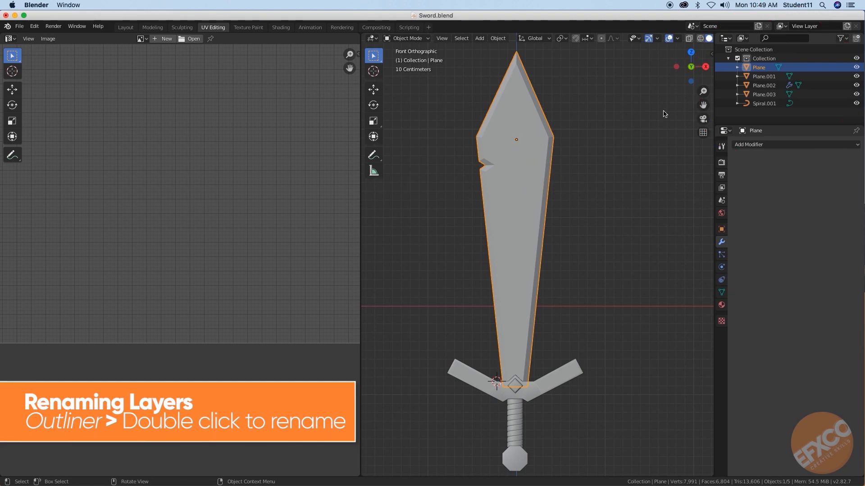
double_click(762, 69)
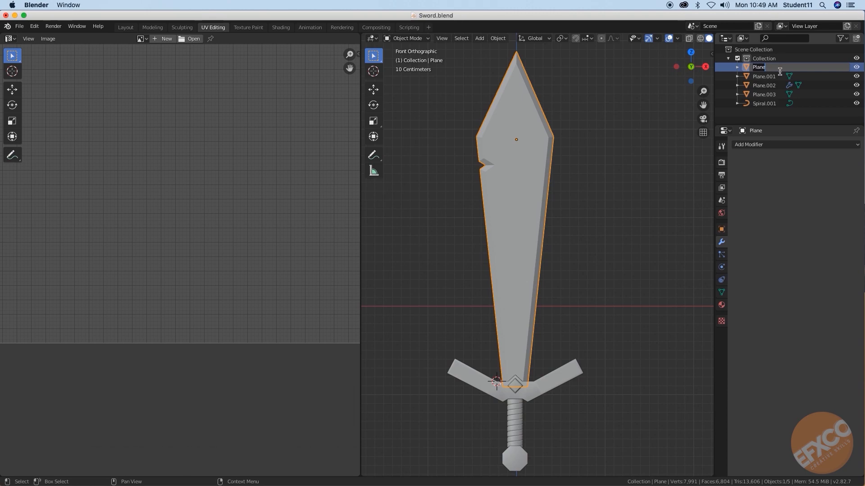
text(Bilah_pedang)
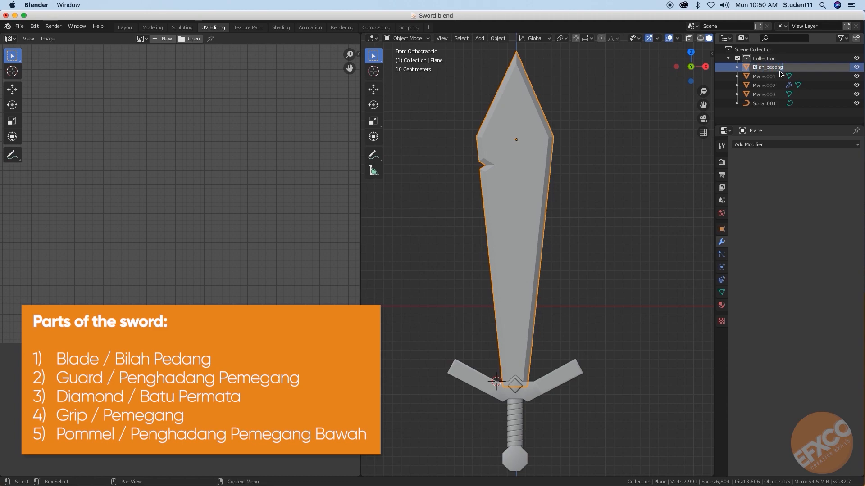
key(Return)
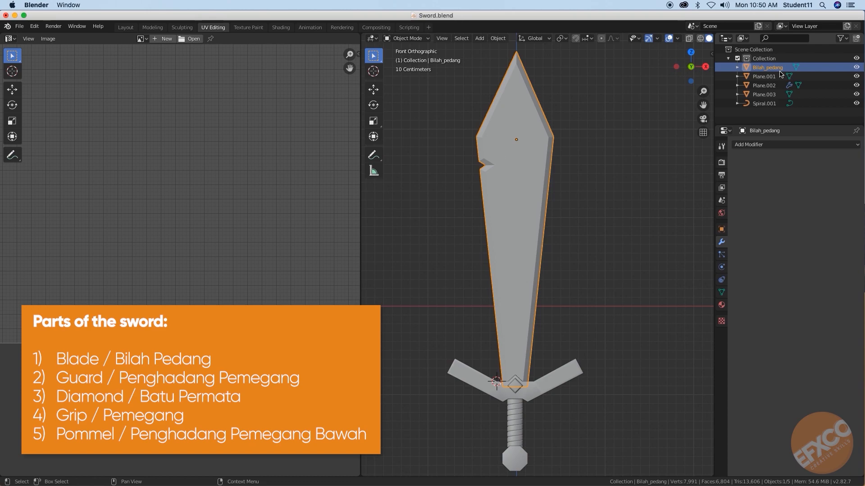
Step: Rename the sword's guard object as Penghadang_pemegang
click(557, 384)
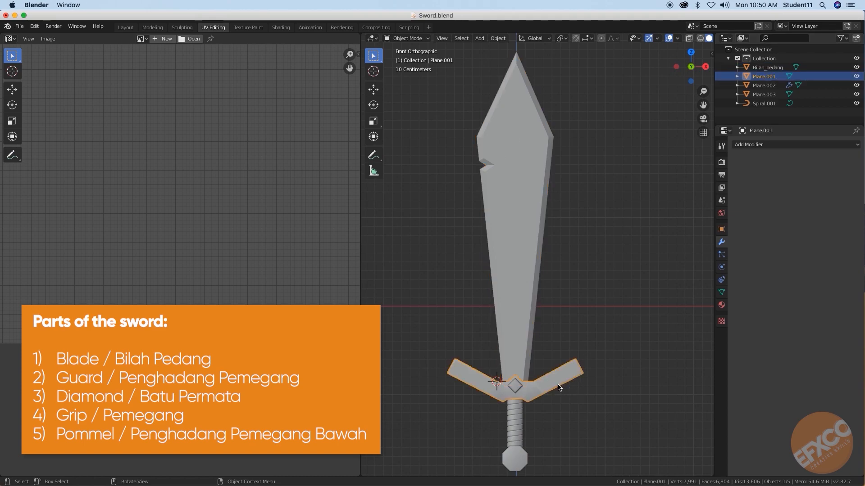
double_click(767, 77)
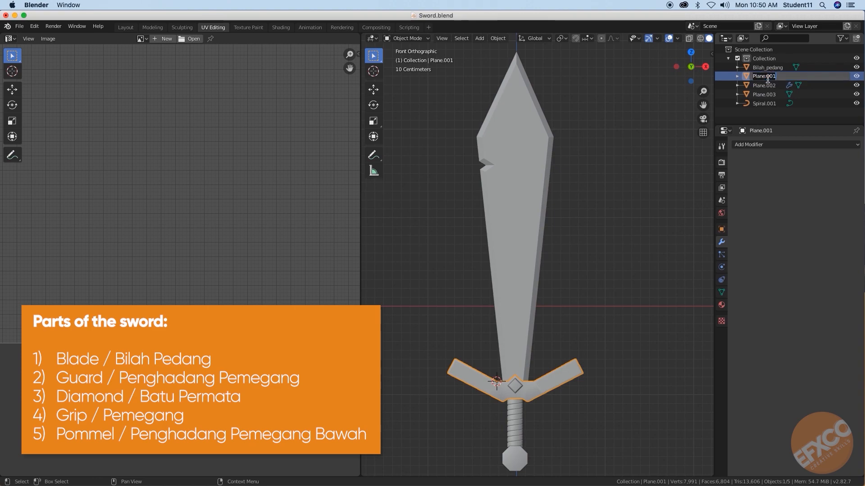
text(Penghadang_pemegang)
key(Return)
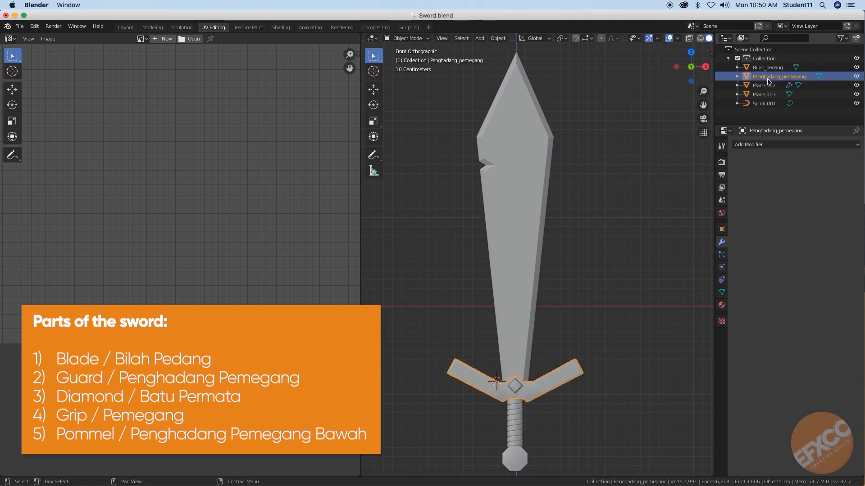
Step: Rename the diamond object at the centre of the guard as Batu_permata
click(768, 85)
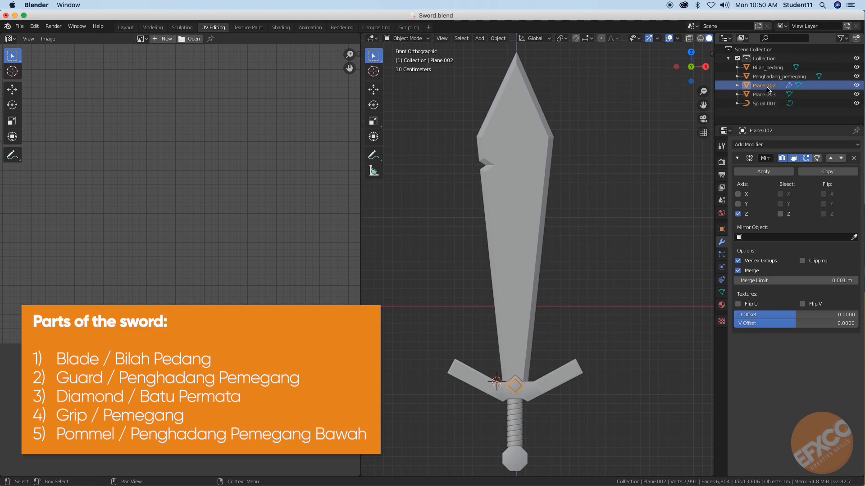
double_click(766, 86)
text(Batu_permat)
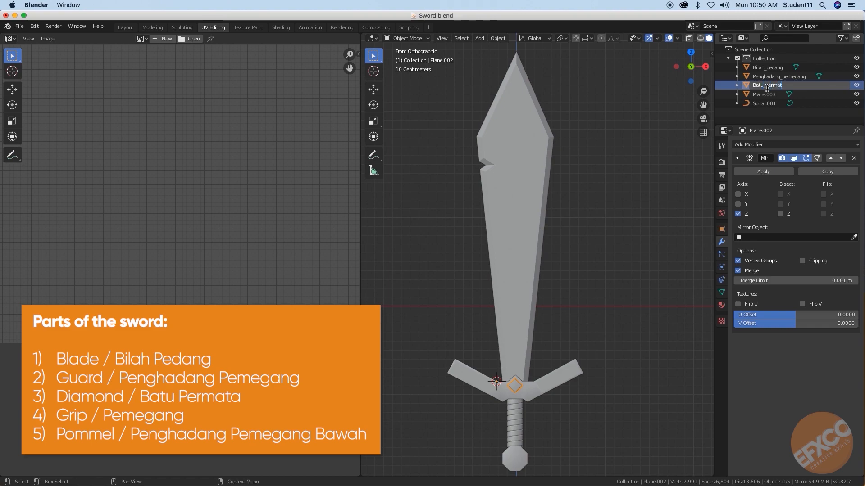
text(a)
key(Return)
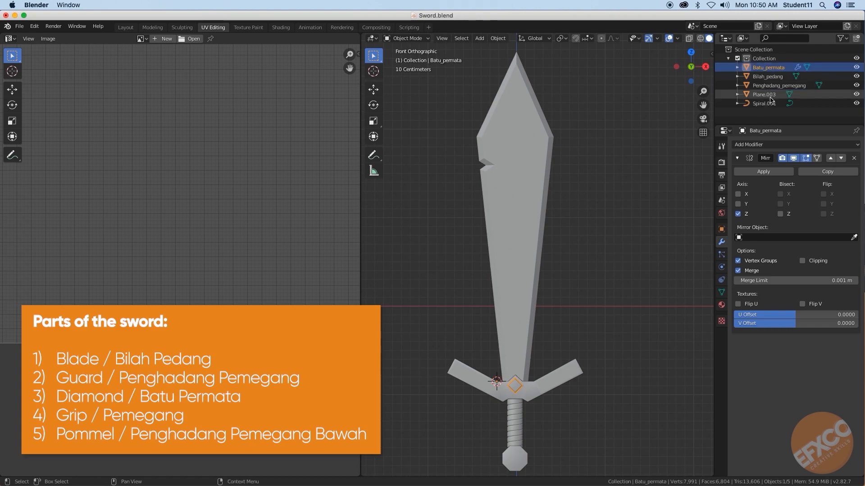
Step: Rename the pommel object at the sword's lower end as Penghadang_pemegangBawah
click(762, 95)
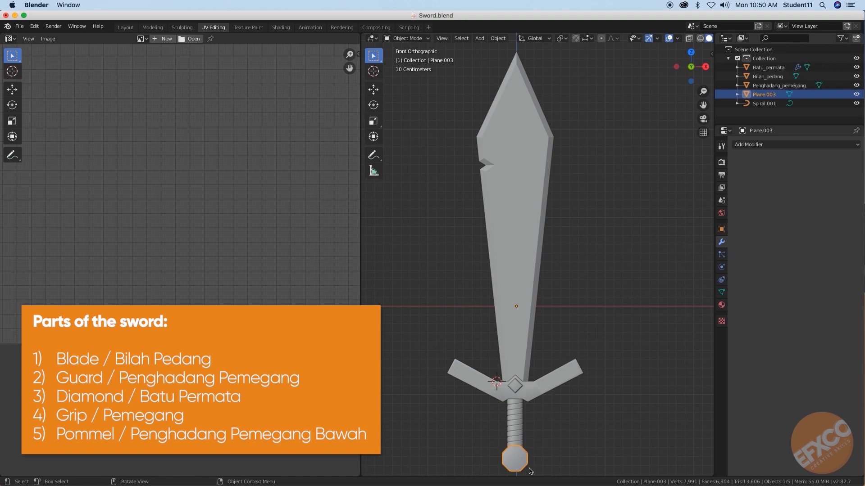
double_click(763, 95)
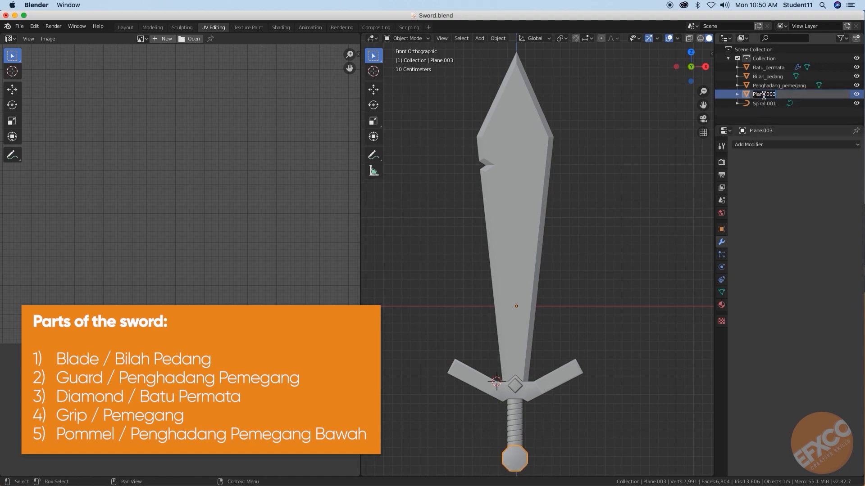
text(Penghadang_pem)
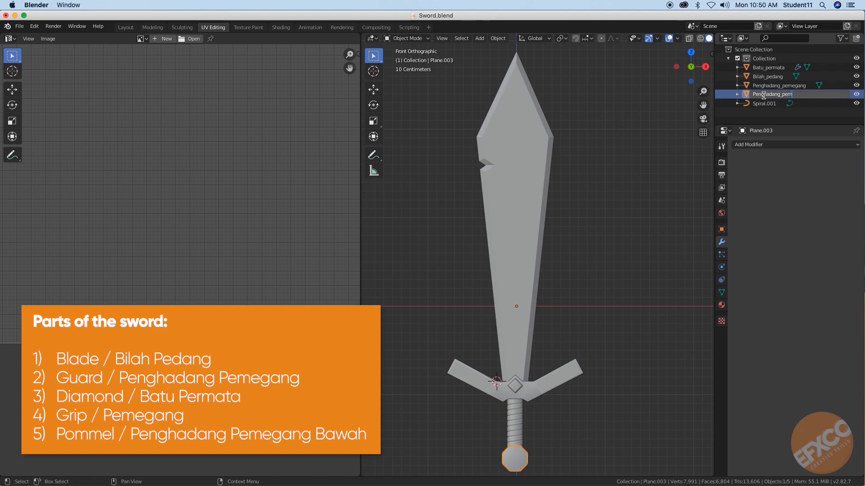
text(egangBawah)
key(Return)
Step: Rename the spiral grip object as Pemegang
click(767, 104)
double_click(768, 104)
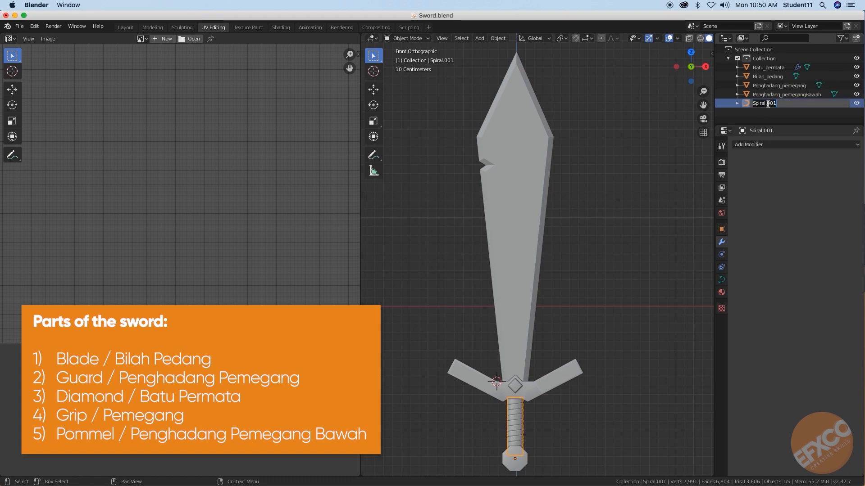
text(Pemegang)
key(Return)
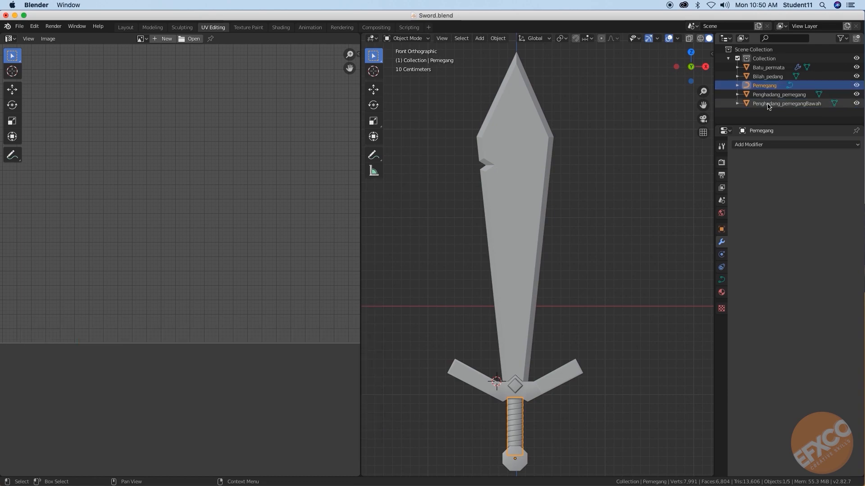
Step: Examine the blade's existing UV layout in Edit Mode, then return to Object Mode
click(527, 213)
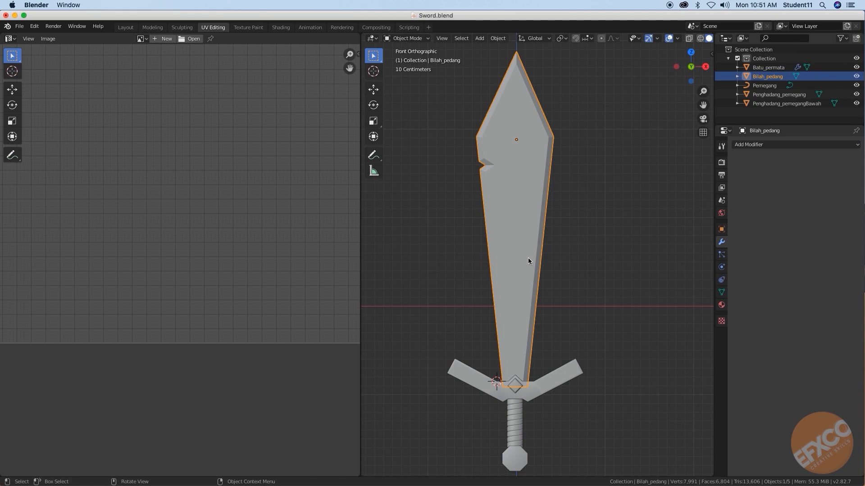
key(Tab)
scroll(254, 250, down, 4)
scroll(247, 246, up, 1)
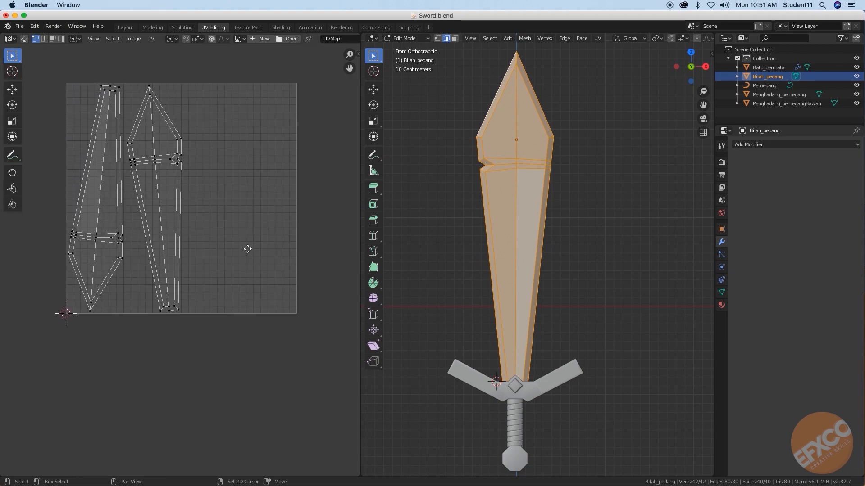
middle_drag(246, 246, 258, 278)
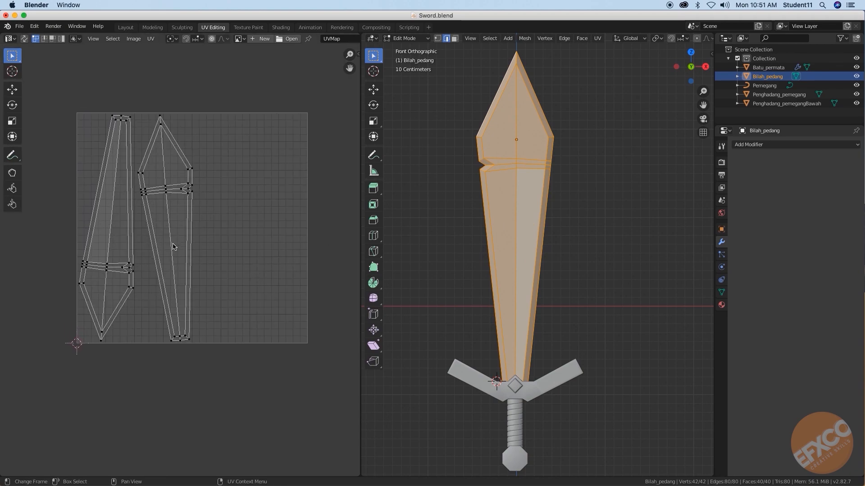
scroll(191, 252, up, 2)
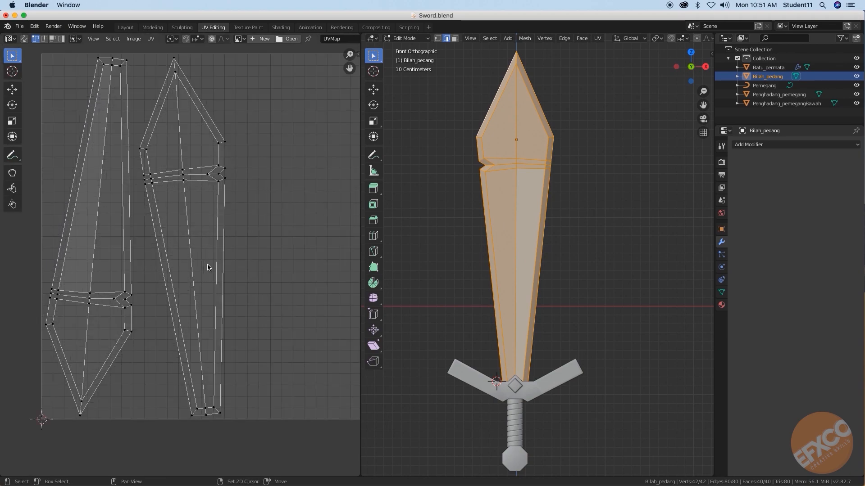
scroll(209, 267, down, 3)
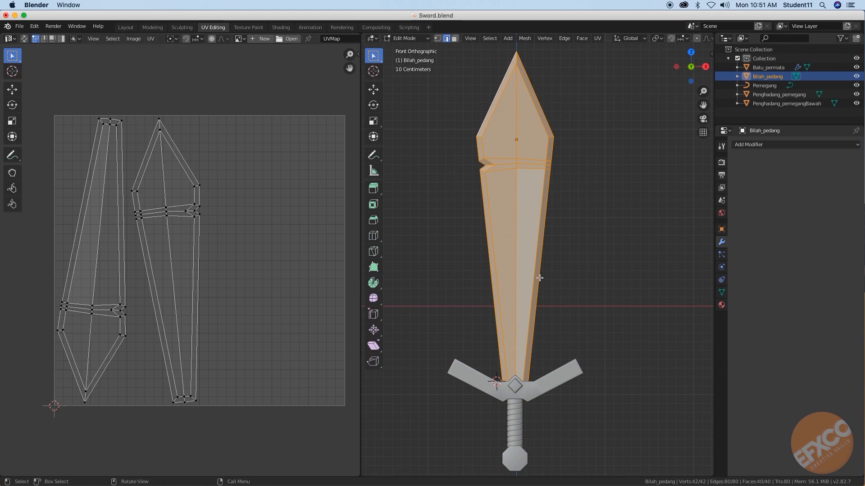
key(Tab)
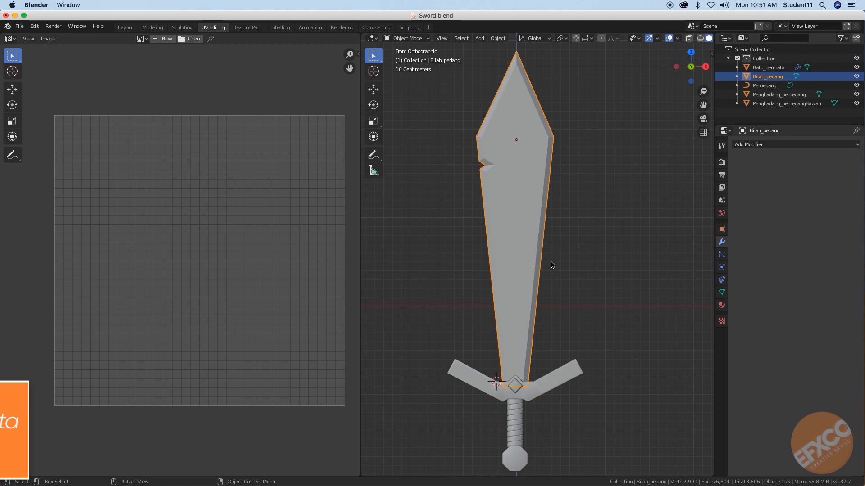
Step: Remove the default UV map from the Bilah_pedang blade
click(721, 293)
click(734, 267)
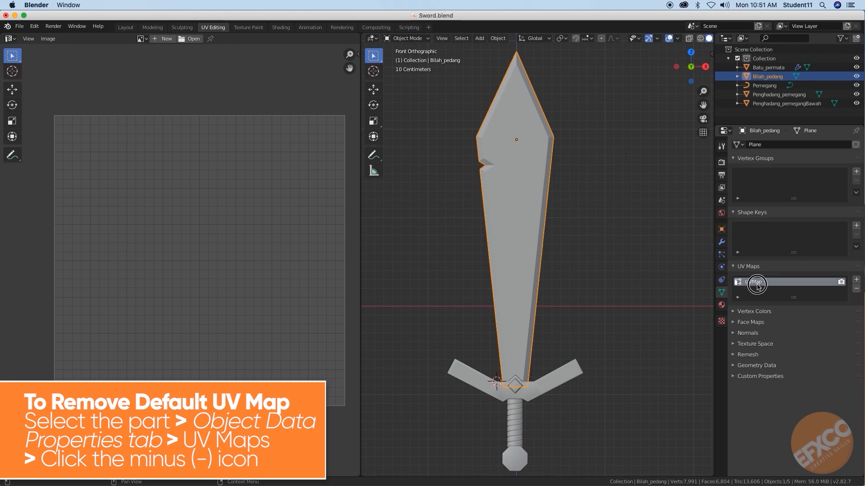
click(857, 290)
Step: Remove the default UV maps from the Penghadang_pemegang guard and the Batu_permata gem
shift+middle_drag(566, 385, 555, 361)
click(555, 362)
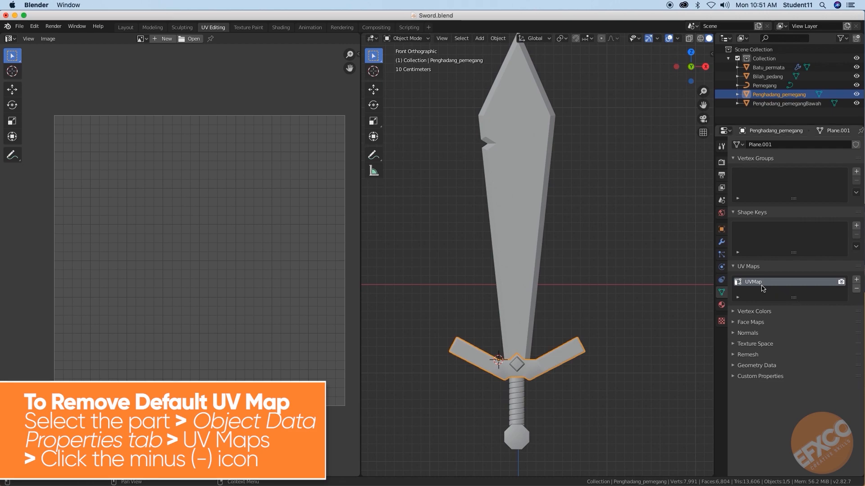
click(856, 289)
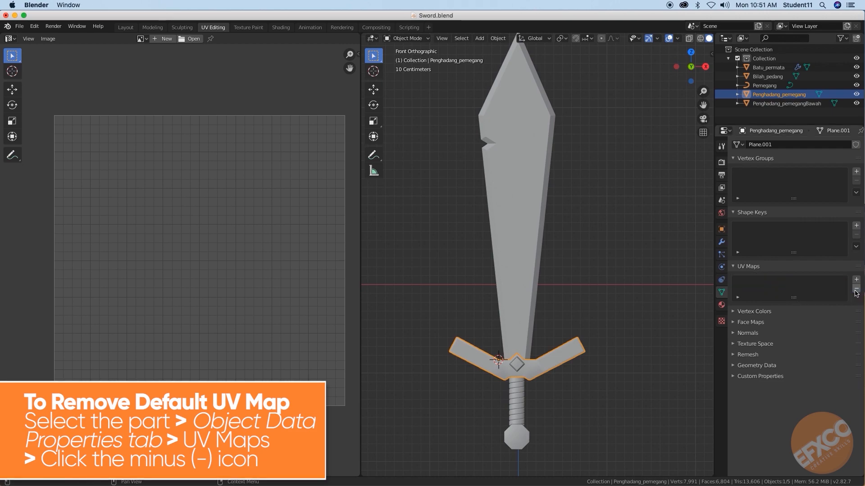
click(516, 365)
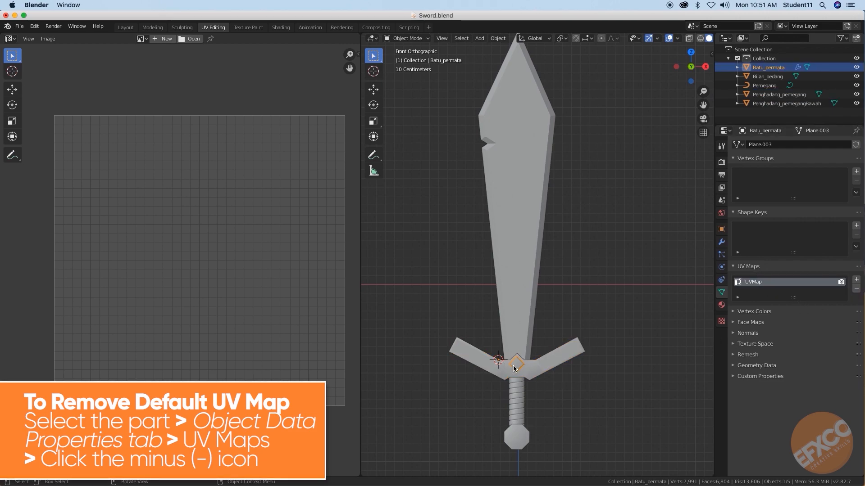
click(856, 290)
Step: Check the spiral grip's object data, and remove the default UV map from the Penghadang_pemegangBawah pommel
click(513, 401)
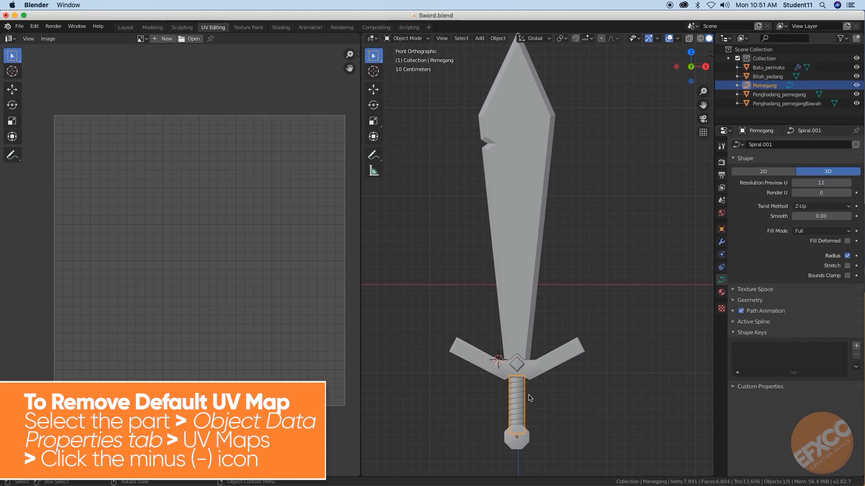
scroll(527, 403, up, 3)
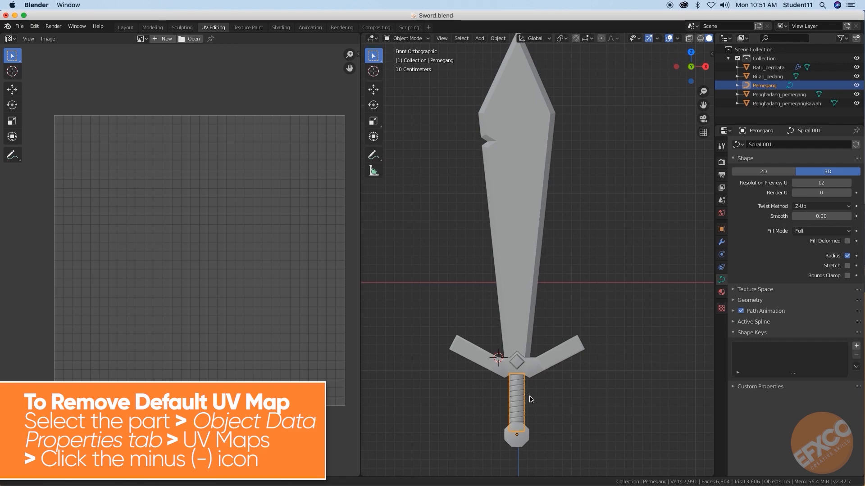
shift+middle_drag(507, 373, 546, 354)
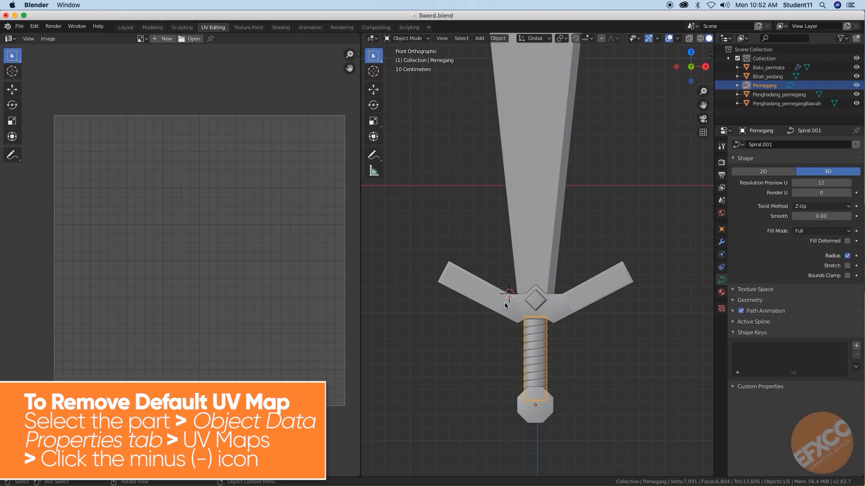
click(542, 421)
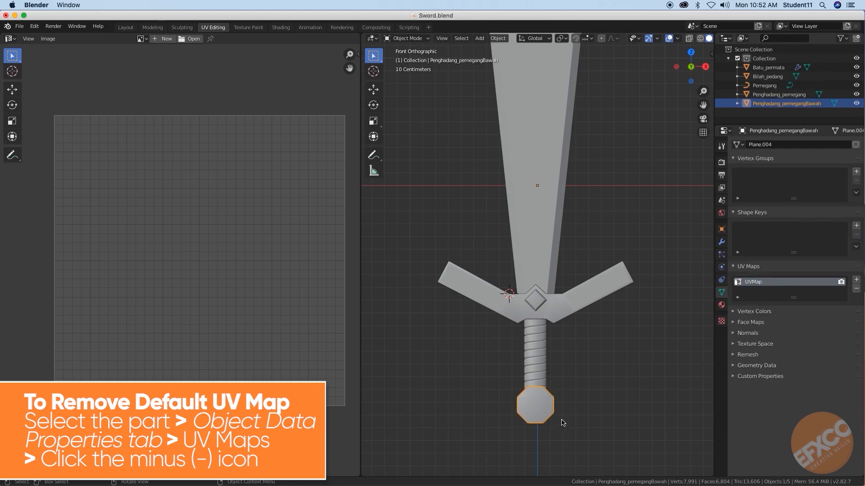
click(856, 288)
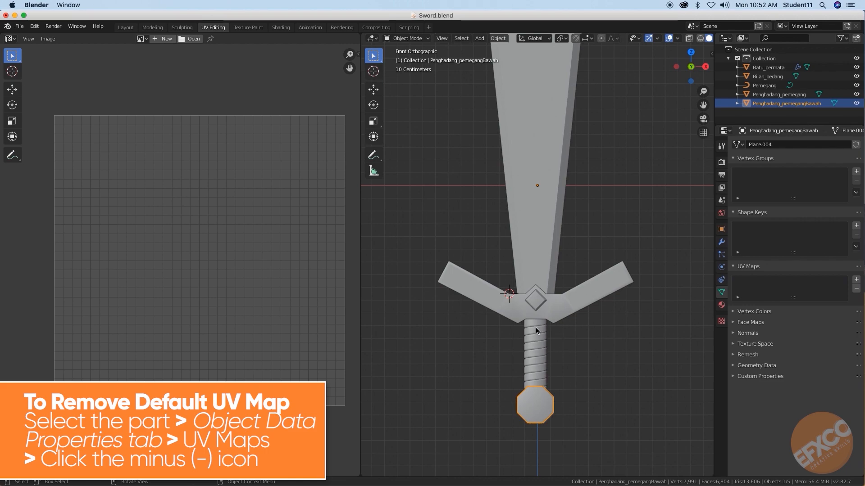
Step: Check the sword parts one by one for any remaining UV maps, from the blade down to the pommel
scroll(542, 291, down, 3)
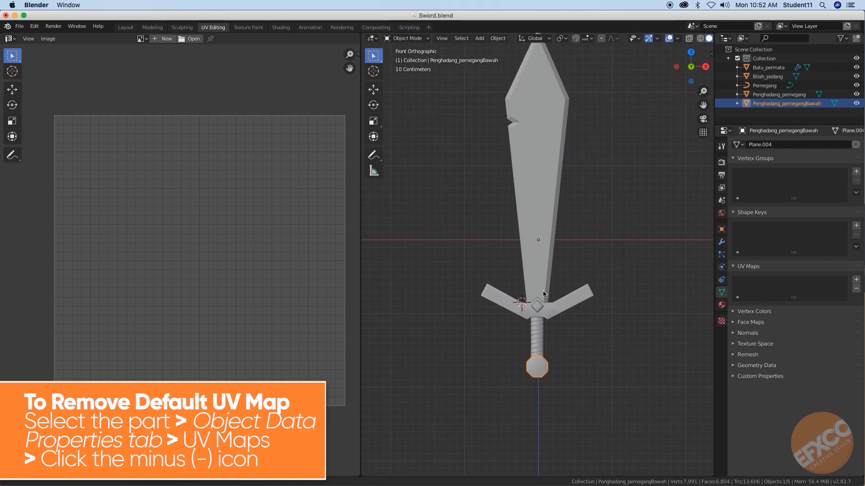
click(531, 236)
click(536, 312)
click(539, 308)
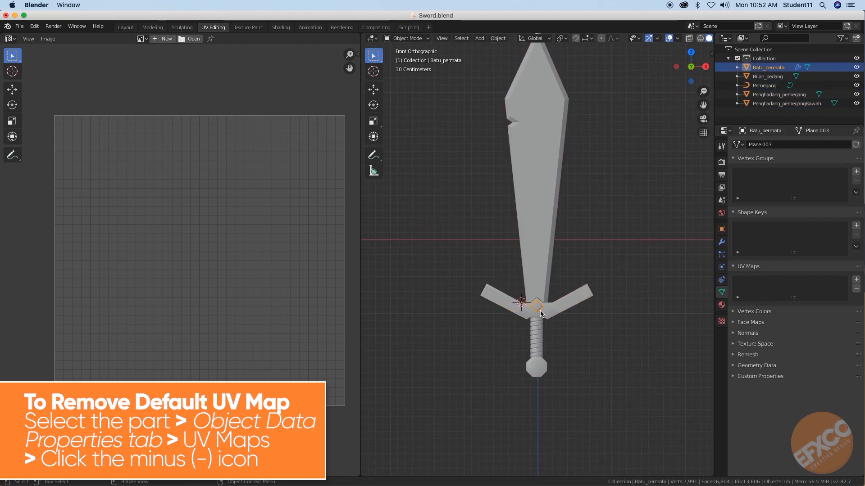
click(541, 350)
click(543, 369)
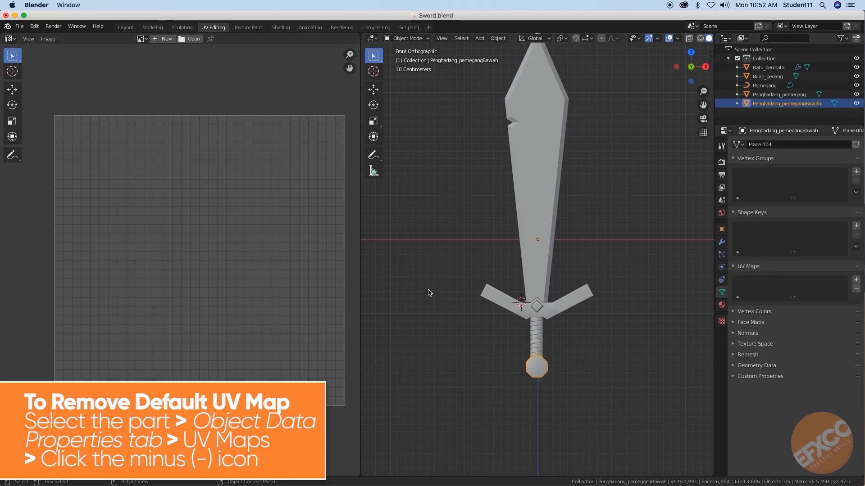
Step: Unwrap the whole blade mesh with Smart UV Project at angle limit 66 and island margin 0, then return to Object Mode
shift+middle_drag(536, 250, 534, 273)
middle_drag(285, 251, 279, 259)
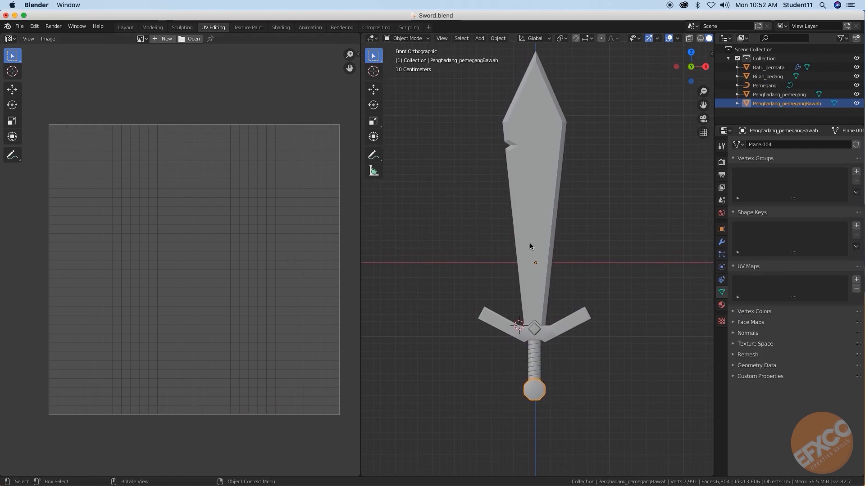
click(536, 205)
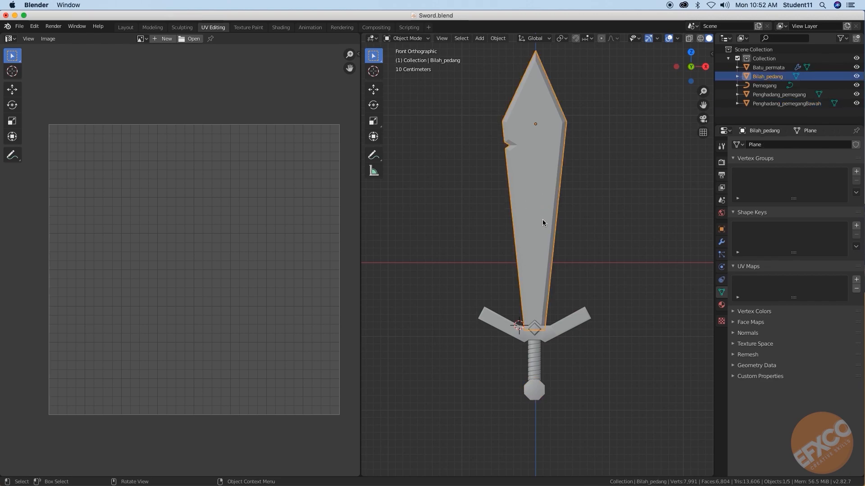
shift+middle_drag(544, 222, 545, 232)
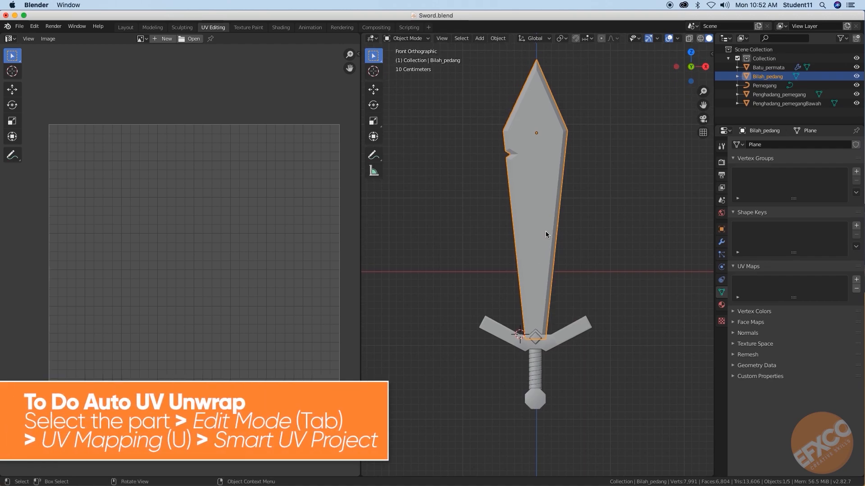
key(Tab)
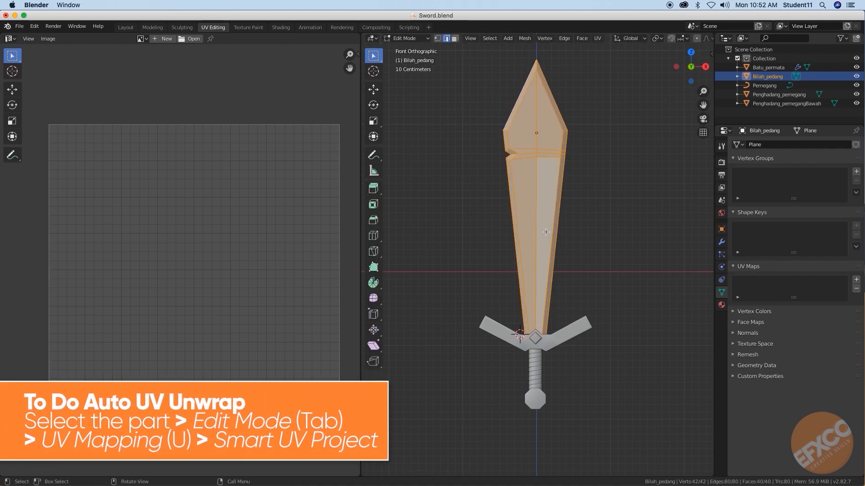
key(u)
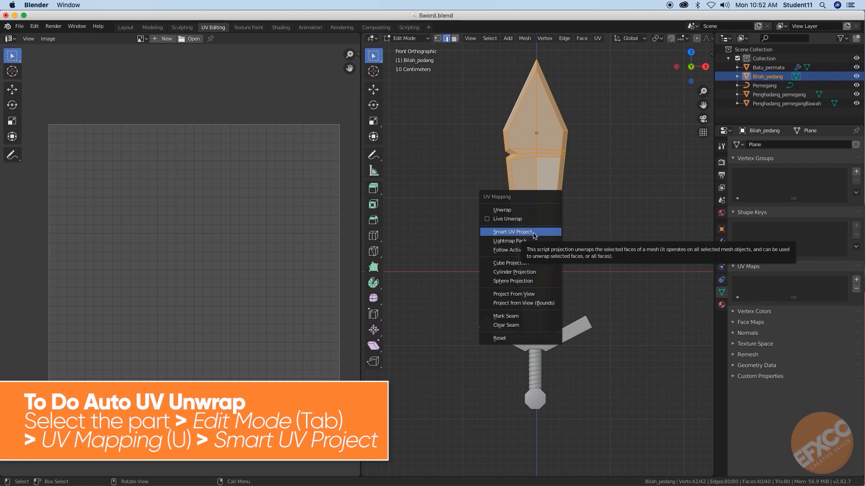
click(536, 232)
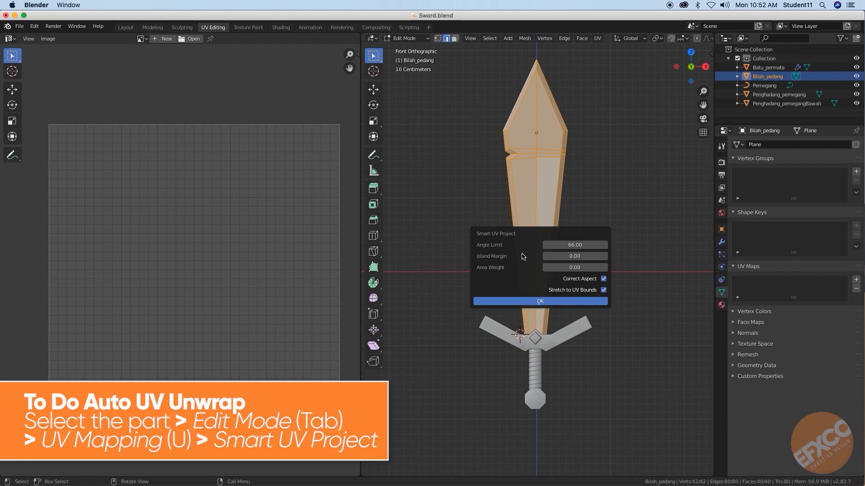
click(547, 301)
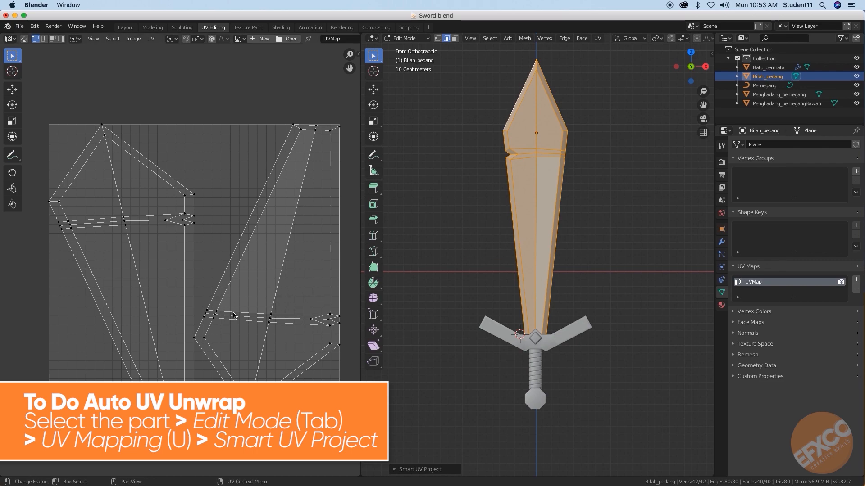
key(Tab)
Step: Unwrap the Penghadang_pemegang guard mesh with Smart UV Project, then return to Object Mode
scroll(541, 301, up, 2)
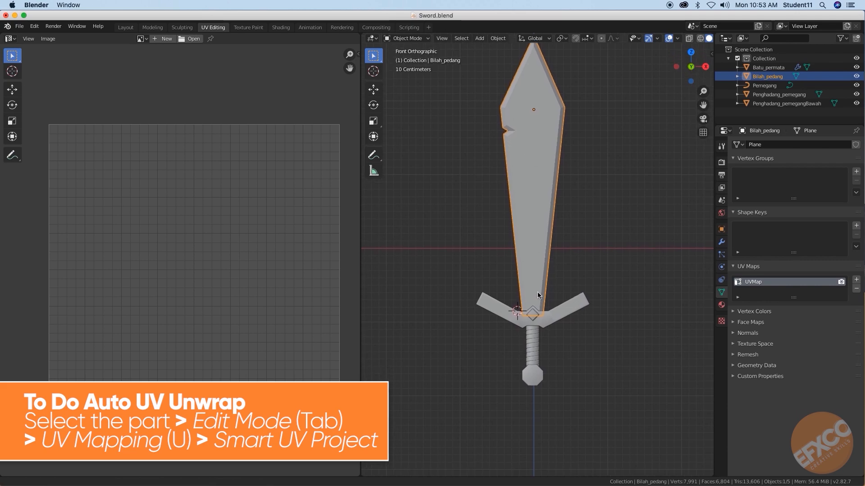
shift+middle_drag(541, 301, 562, 342)
click(569, 380)
shift+middle_drag(571, 386, 581, 362)
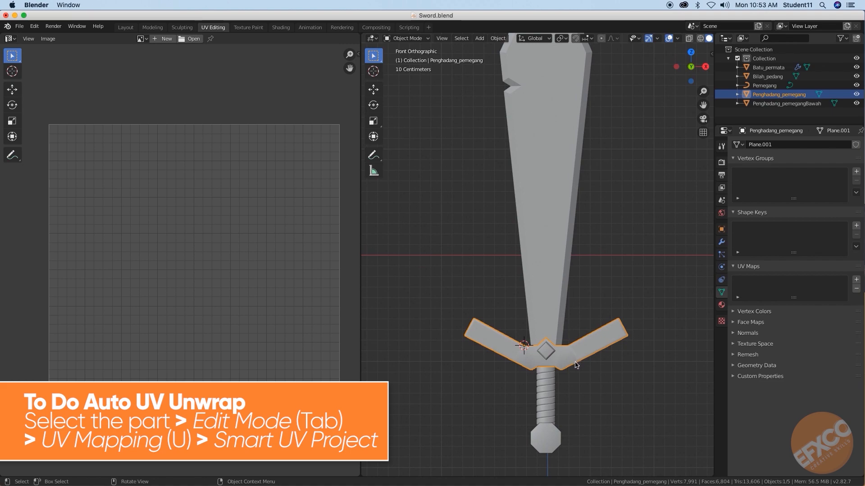
key(Tab)
shift+middle_drag(575, 365, 575, 377)
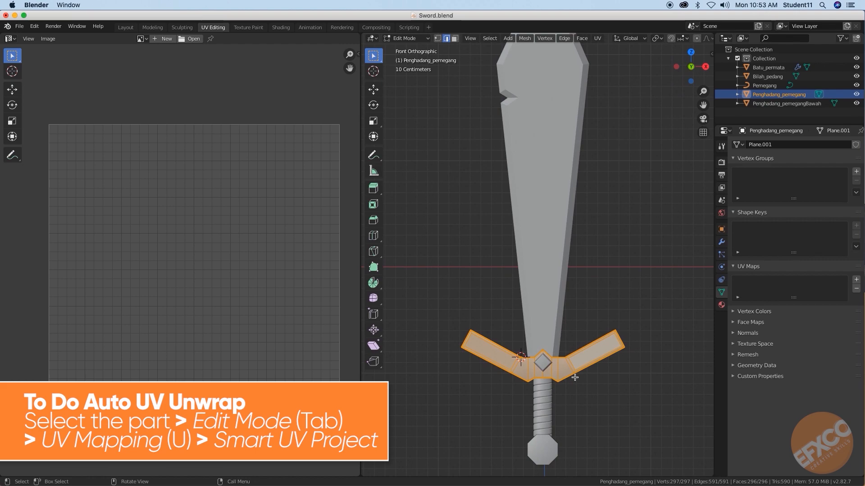
key(u)
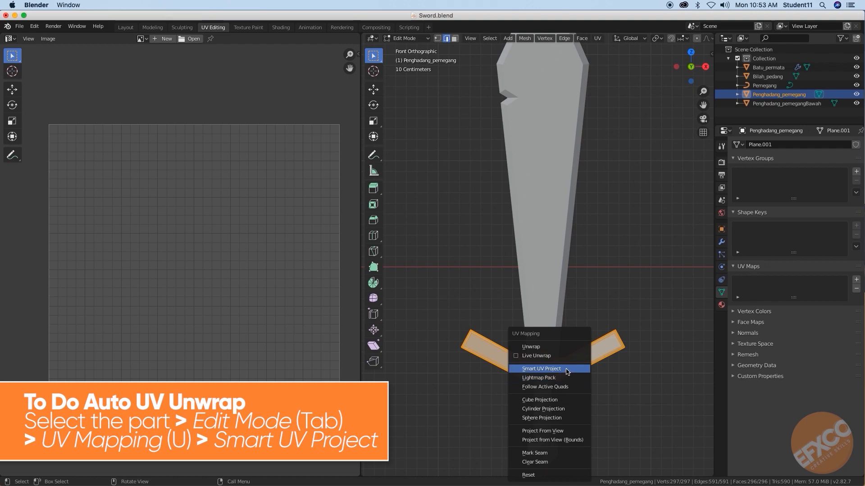
click(568, 369)
click(563, 437)
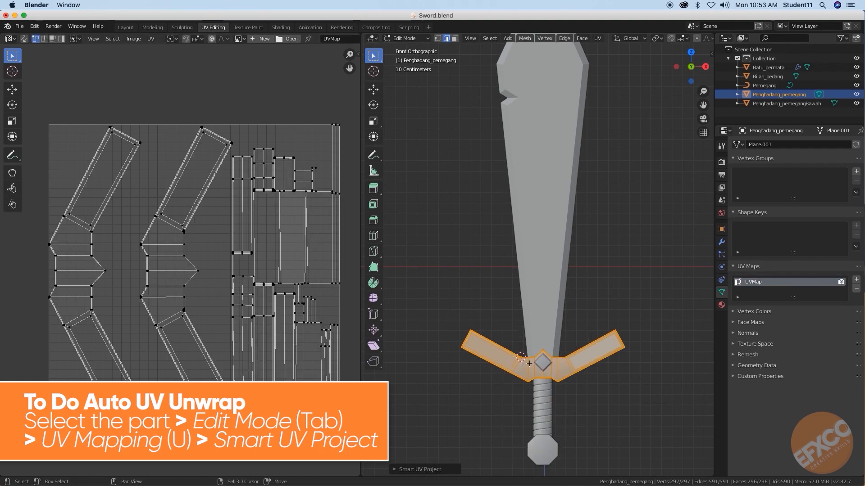
key(Tab)
Step: Unwrap the Batu_permata gem with Smart UV Project at angle limit 66 and island margin 0, then return to Object Mode
click(554, 366)
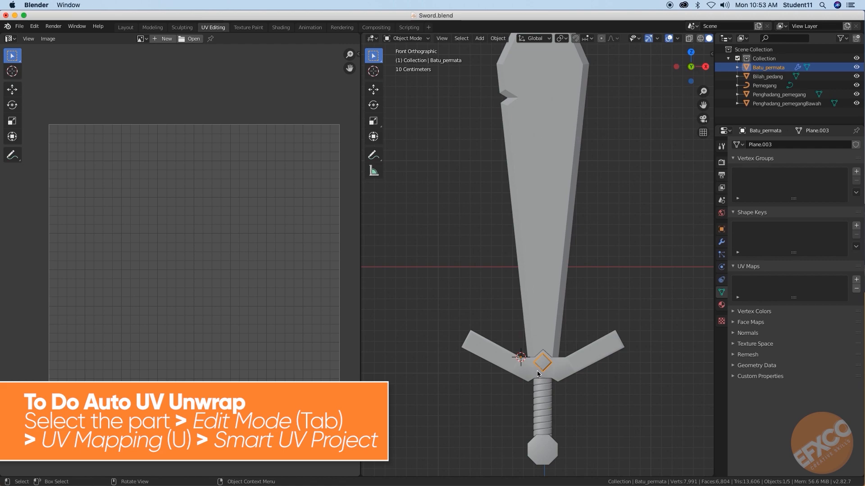
key(Tab)
key(u)
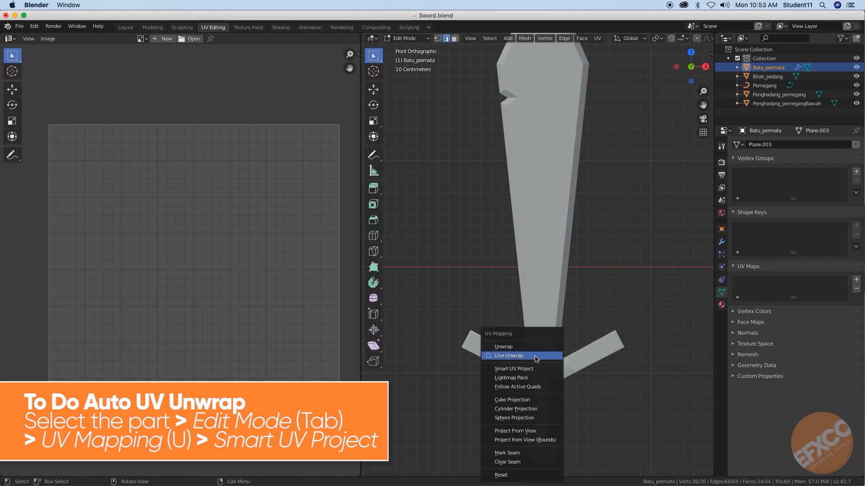
click(538, 370)
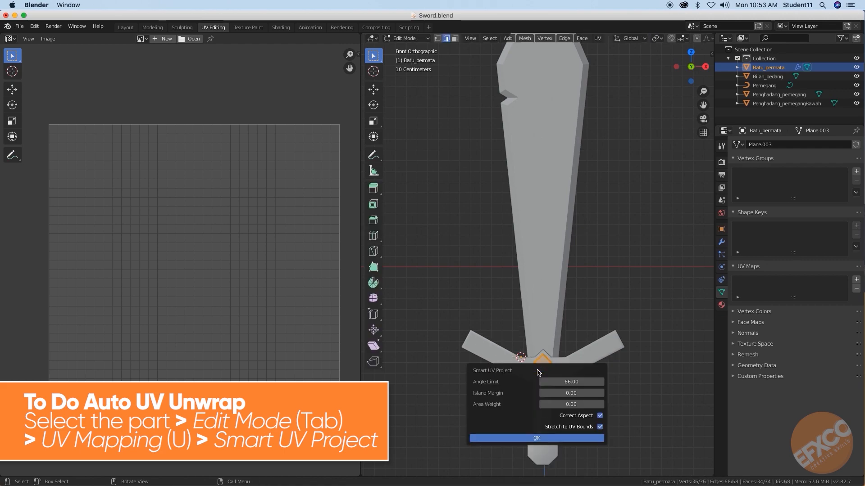
click(535, 439)
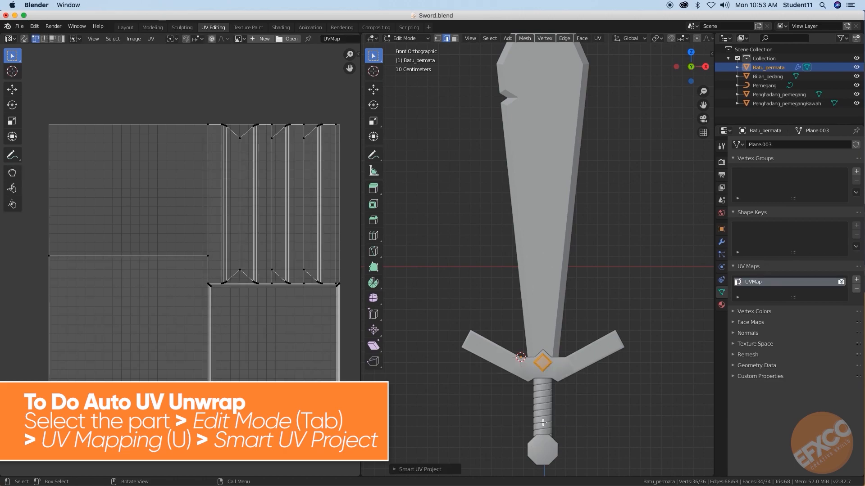
key(Tab)
Step: Unwrap the Penghadang_pemegangBawah pommel mesh with Smart UV Project, then return to Object Mode
click(548, 453)
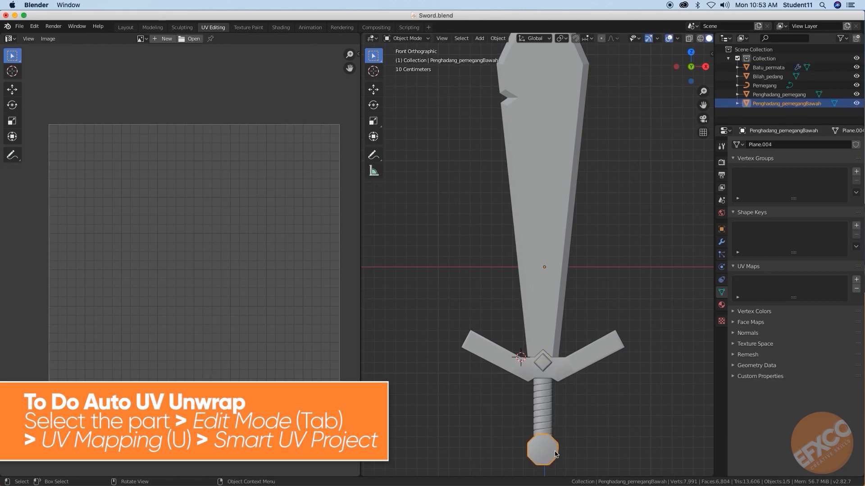
shift+middle_drag(554, 452, 553, 433)
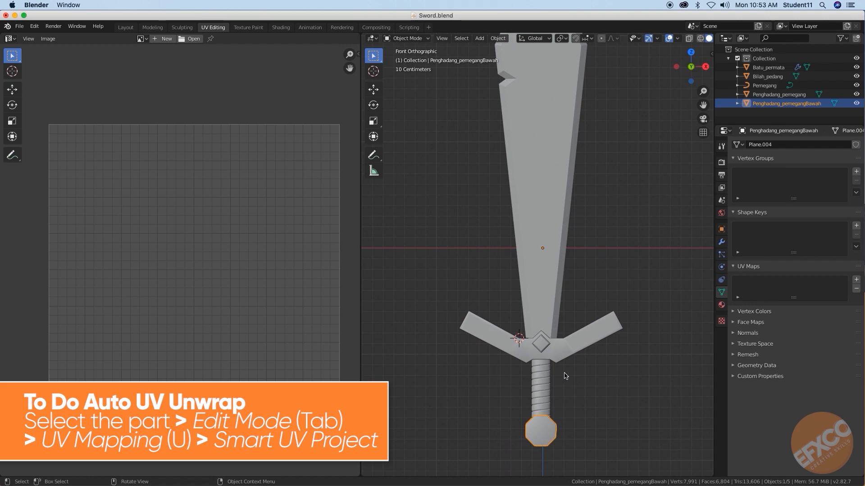
key(Tab)
key(u)
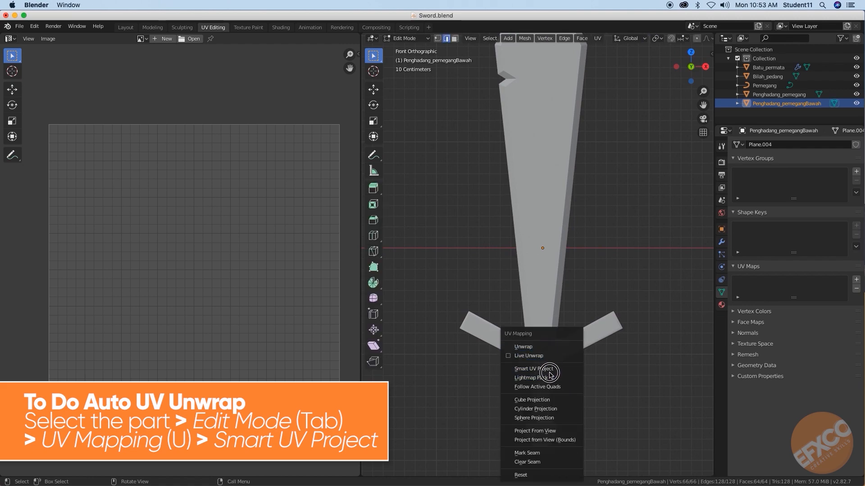
click(550, 369)
click(565, 439)
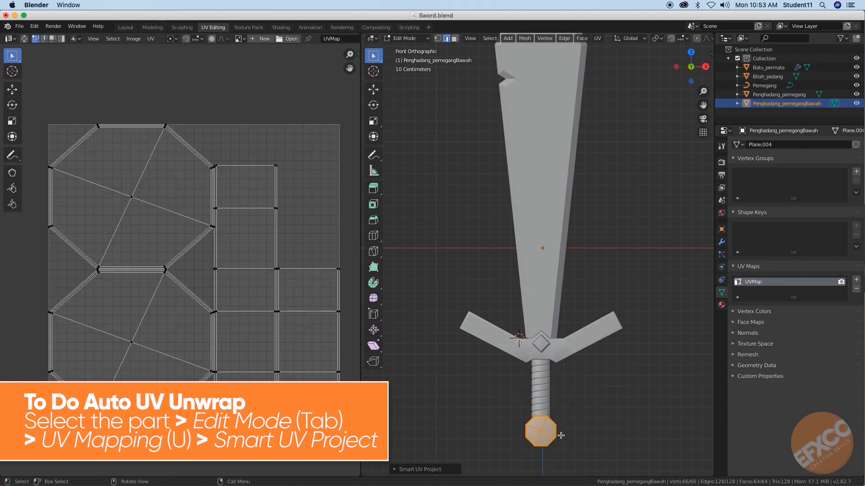
key(Tab)
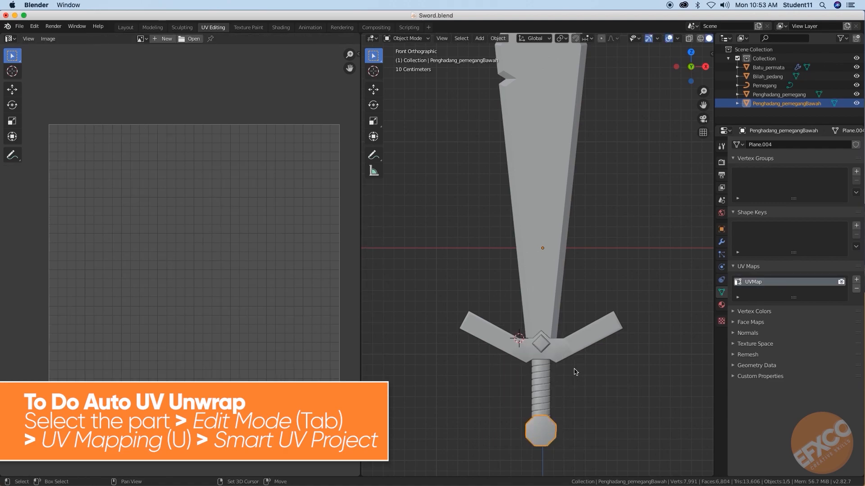
Step: Check the UV map entries of the blade and the guard
shift+middle_drag(578, 370, 570, 390)
click(557, 335)
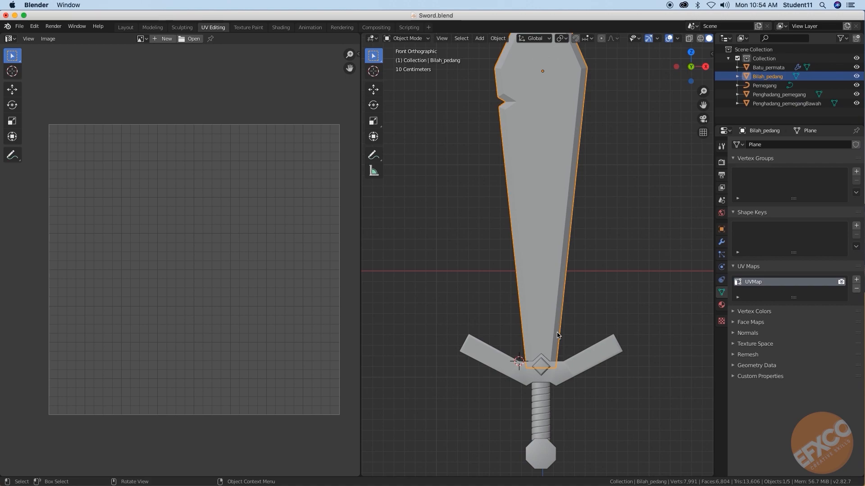
click(512, 378)
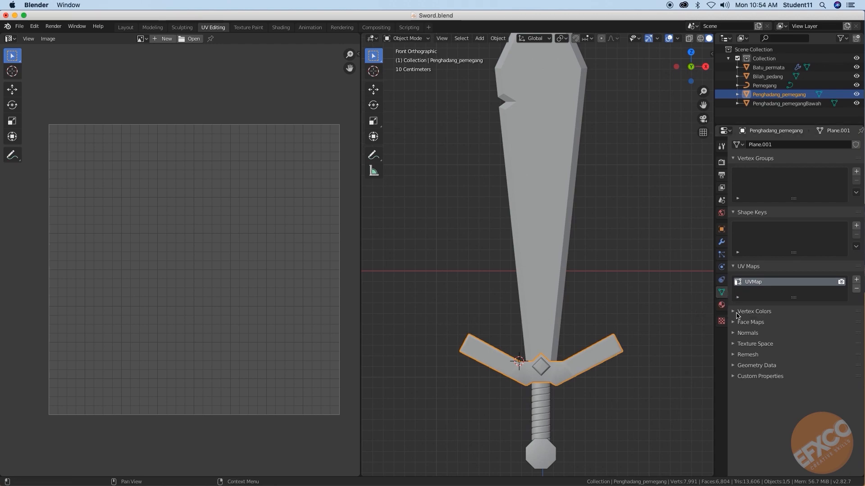
Step: Select the Bilah_pedang blade and switch to the Shading workspace
click(544, 322)
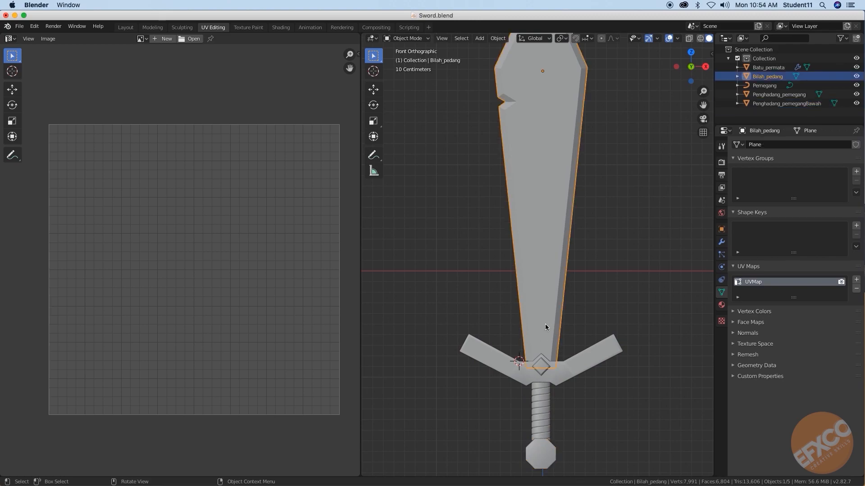
click(590, 365)
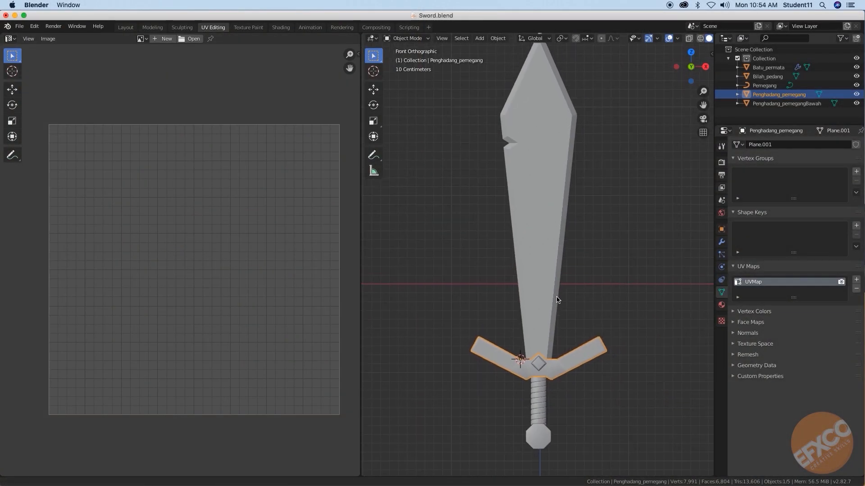
click(539, 299)
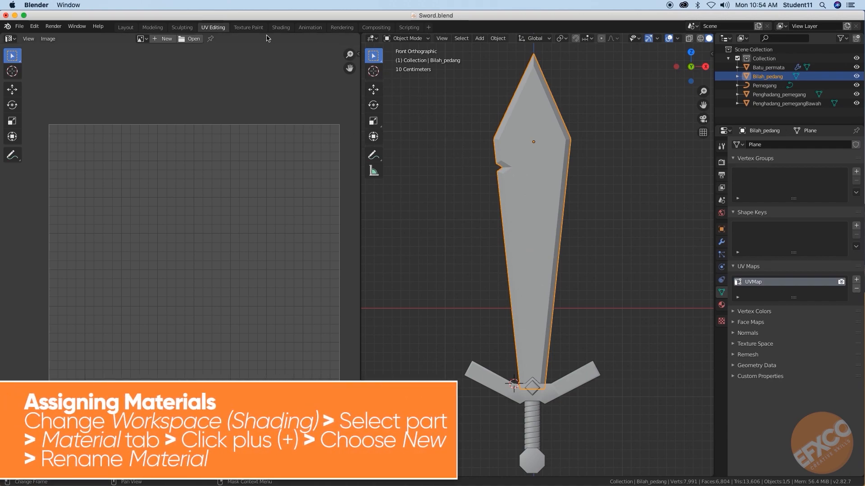
click(280, 28)
scroll(418, 169, up, 3)
scroll(418, 171, down, 1)
mouse_move(417, 176)
shift+middle_down()
mouse_move(434, 163)
mouse_move(492, 169)
mouse_move(431, 155)
shift+middle_up()
scroll(464, 164, up, 1)
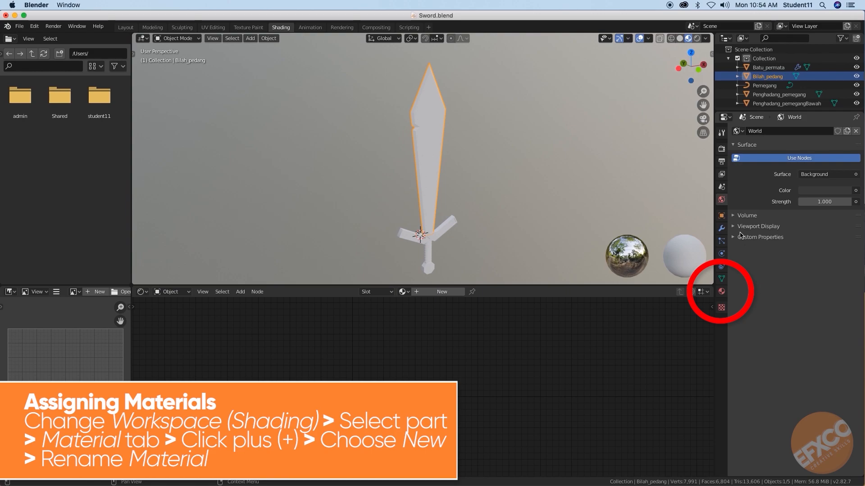
Step: Add a new material to the Bilah_pedang blade and name it bilahPedang
click(722, 292)
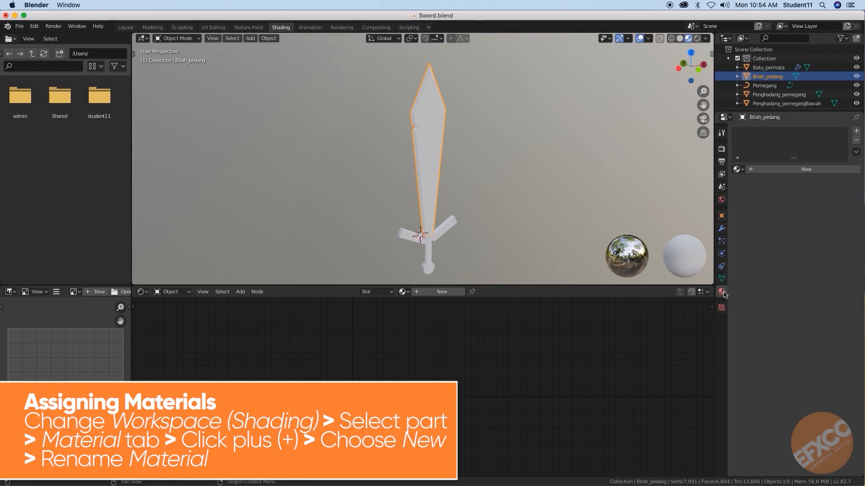
click(856, 132)
click(796, 170)
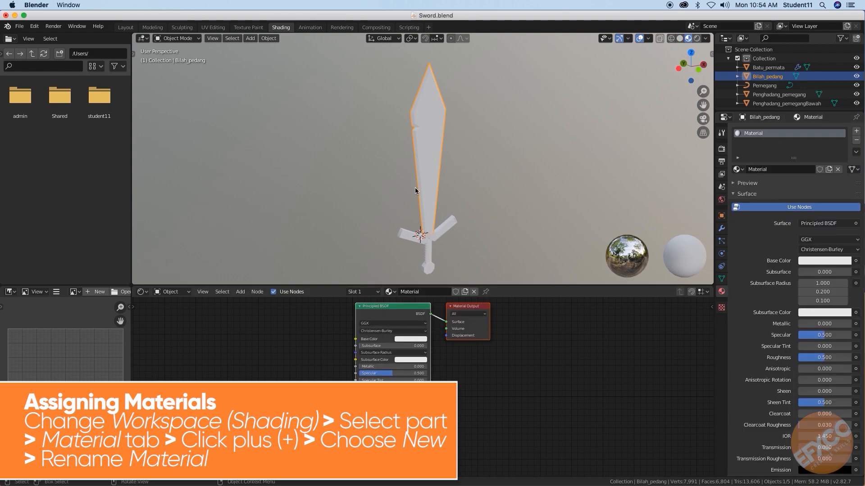
double_click(767, 133)
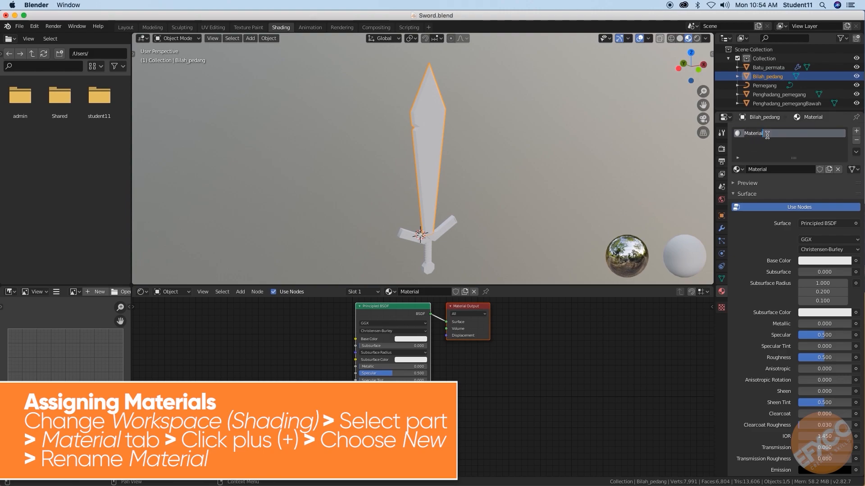
text(bilahPedang)
key(Return)
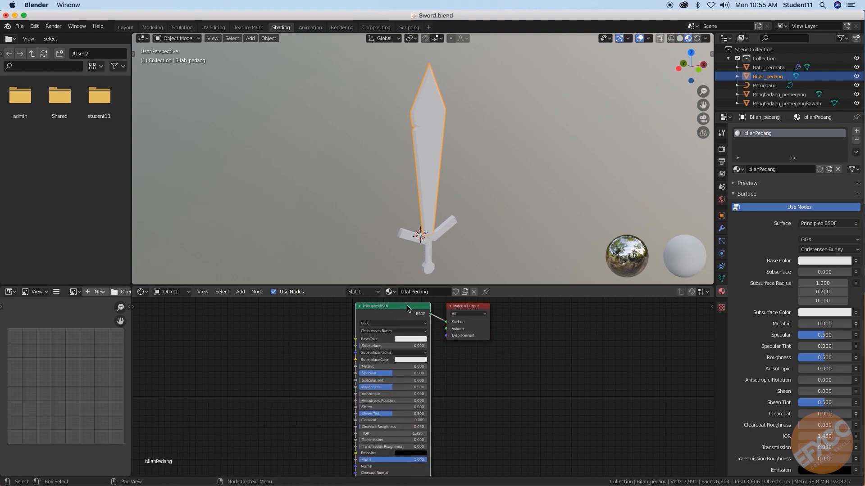
Step: Move the blade material's Principled BSDF node farther away from the Material Output node
drag(414, 308, 387, 308)
scroll(401, 317, up, 3)
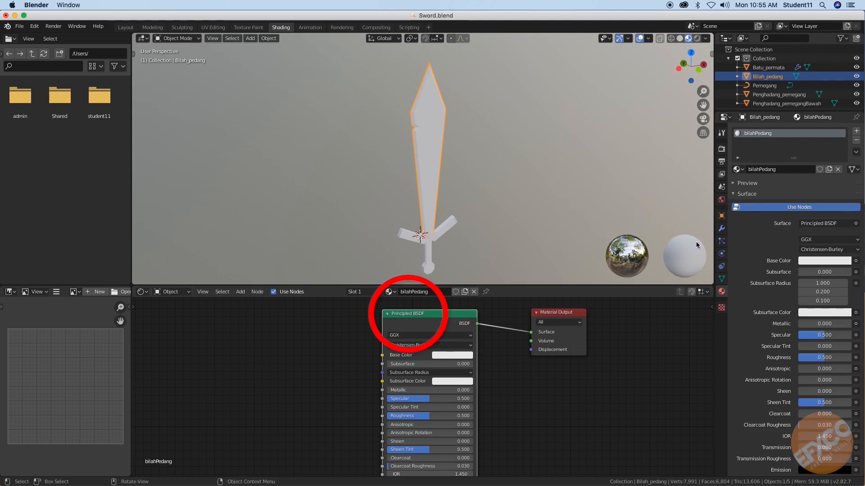
scroll(448, 338, up, 1)
scroll(435, 365, up, 1)
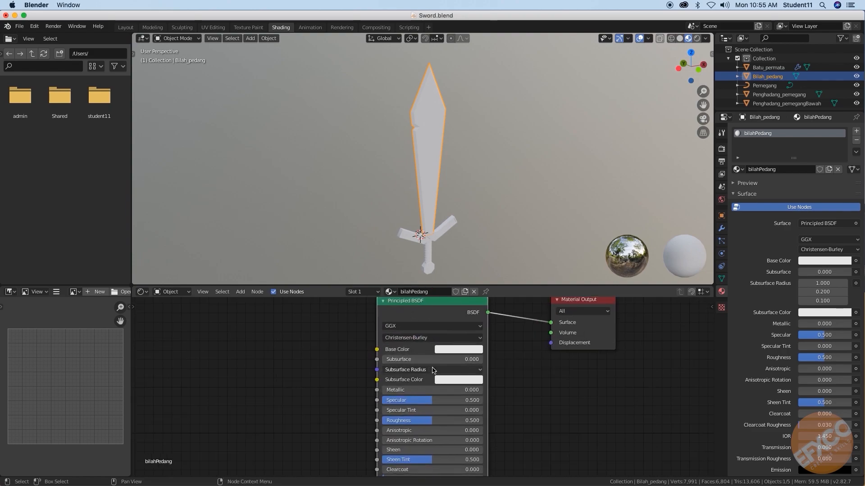
middle_drag(443, 351, 438, 368)
scroll(436, 216, up, 3)
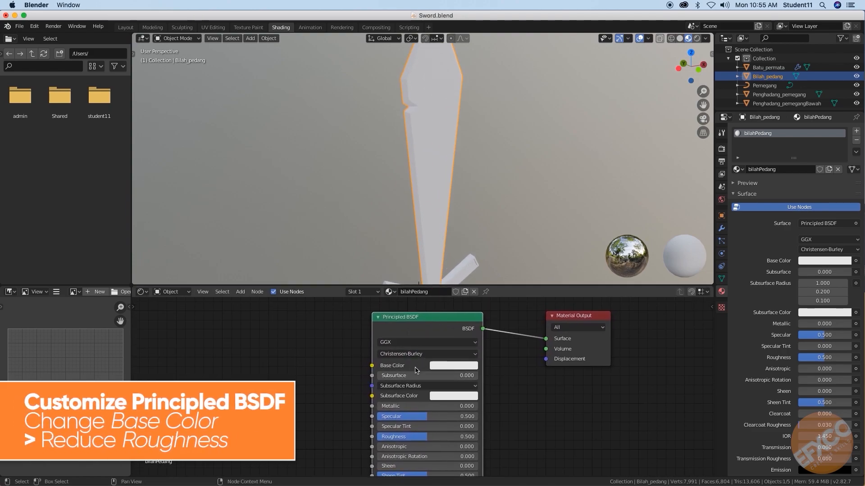
Step: Darken the bilahPedang material's base color to dark grey, with an HSV value of about 0.217
click(449, 369)
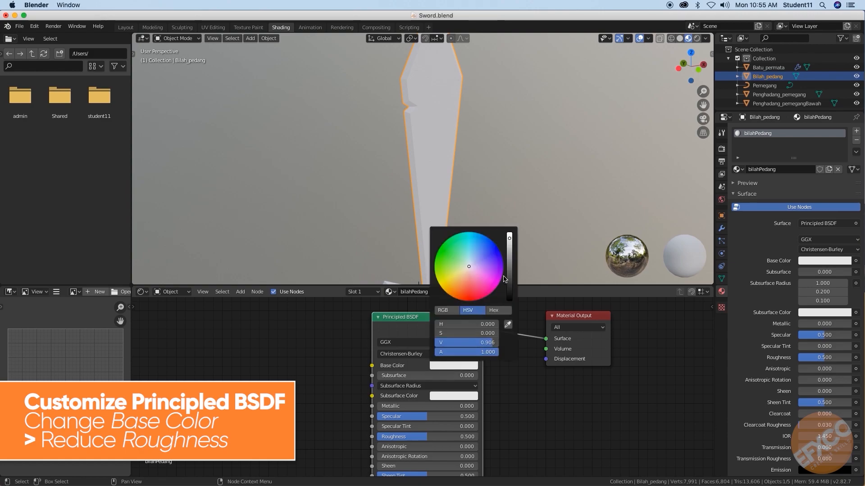
drag(511, 268, 510, 285)
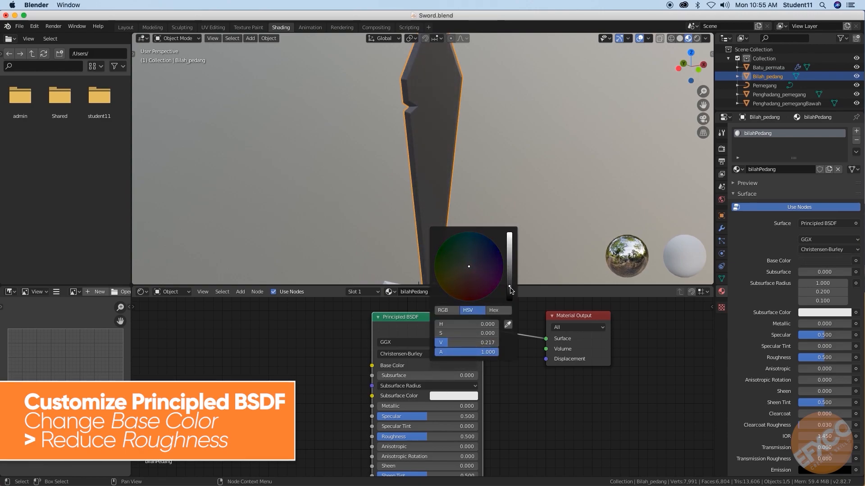
middle_drag(514, 243, 475, 193)
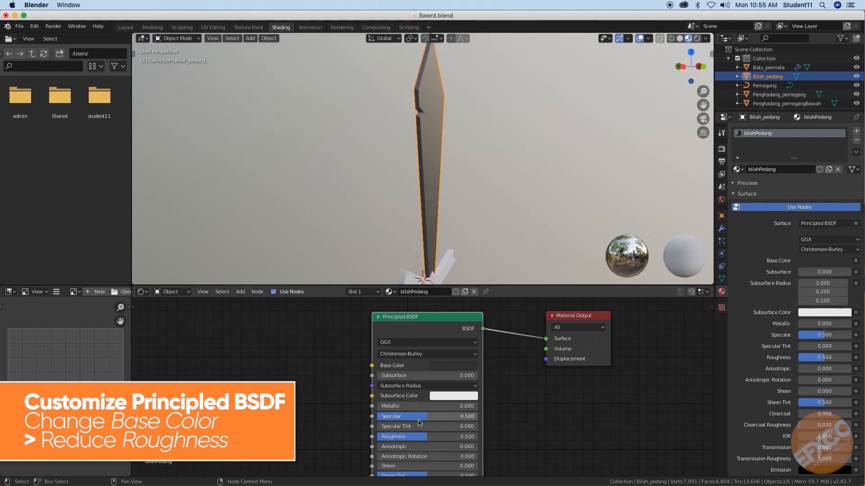
Step: Reduce the bilahPedang material's roughness to about 0.077 and inspect the reflections on the blade
drag(406, 436, 363, 437)
middle_drag(487, 205, 455, 202)
middle_drag(463, 198, 464, 178)
middle_drag(465, 210, 471, 215)
scroll(471, 217, up, 3)
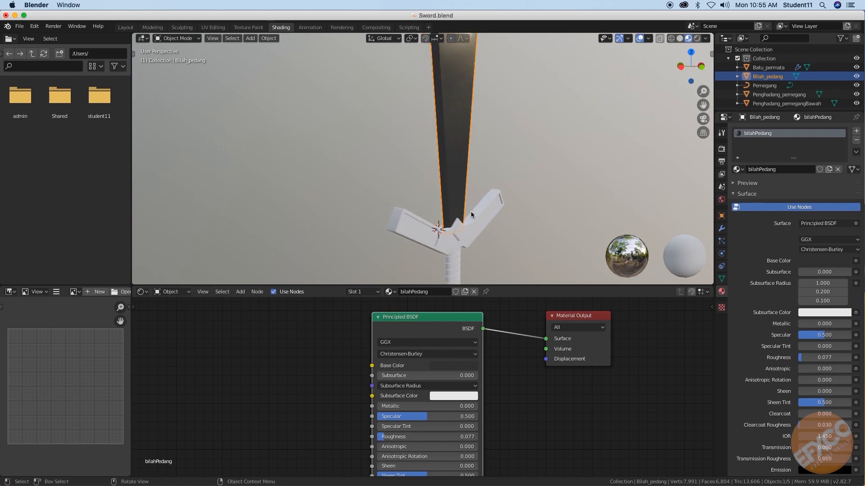
Step: Add a new material to the Penghadang_pemegang guard and name it penghadangPemegang
click(482, 227)
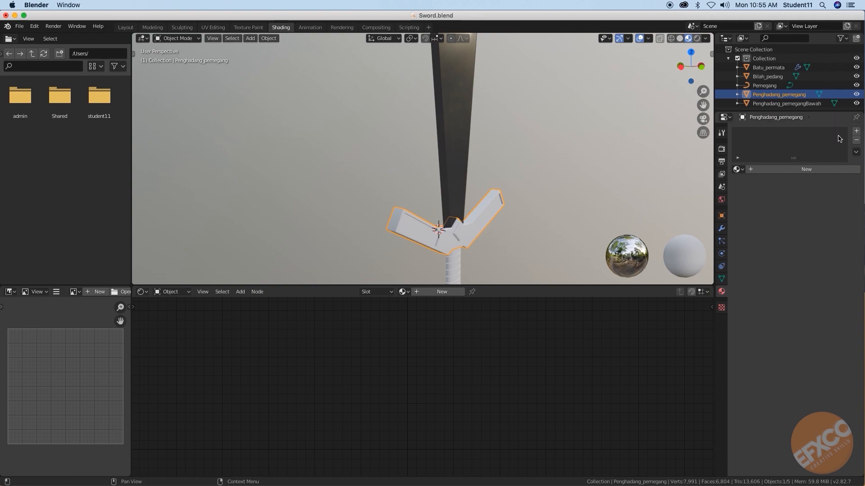
click(859, 131)
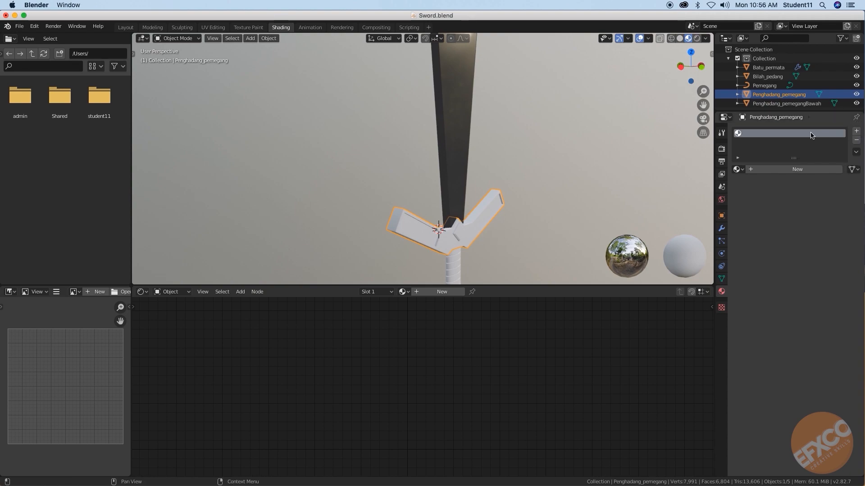
click(795, 170)
double_click(757, 134)
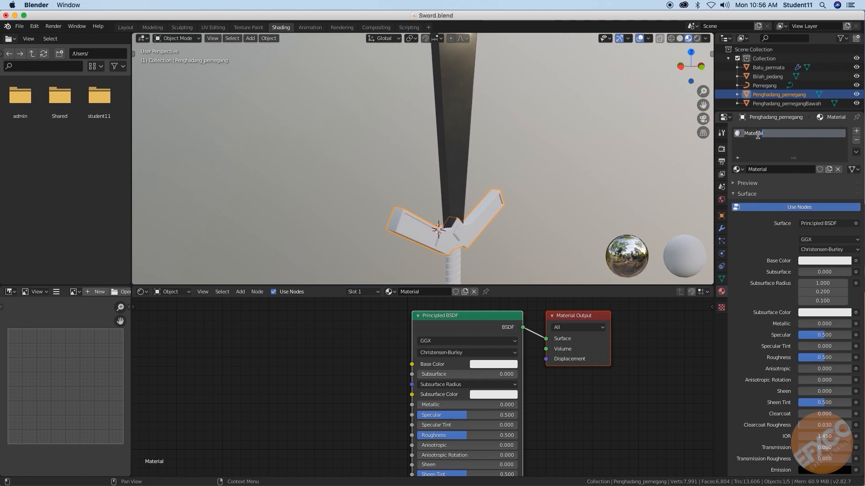
text(penghadangPemegang)
key(Return)
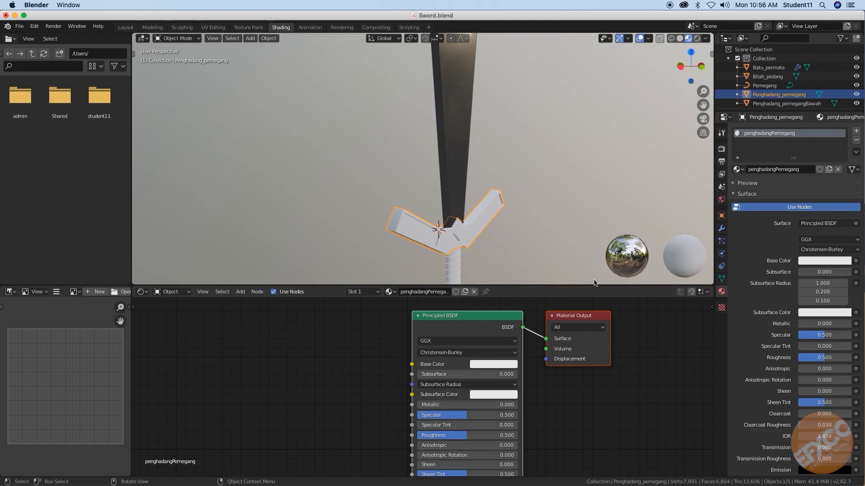
Step: Set the penghadangPemegang base color to orange, about hue 0.057, saturation 0.666 and value 0.906
click(502, 366)
drag(504, 273, 499, 287)
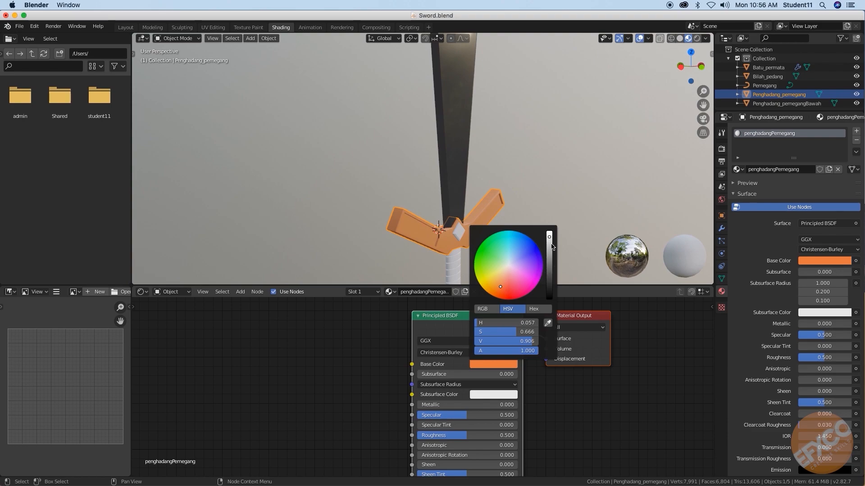
shift+middle_drag(506, 231, 512, 177)
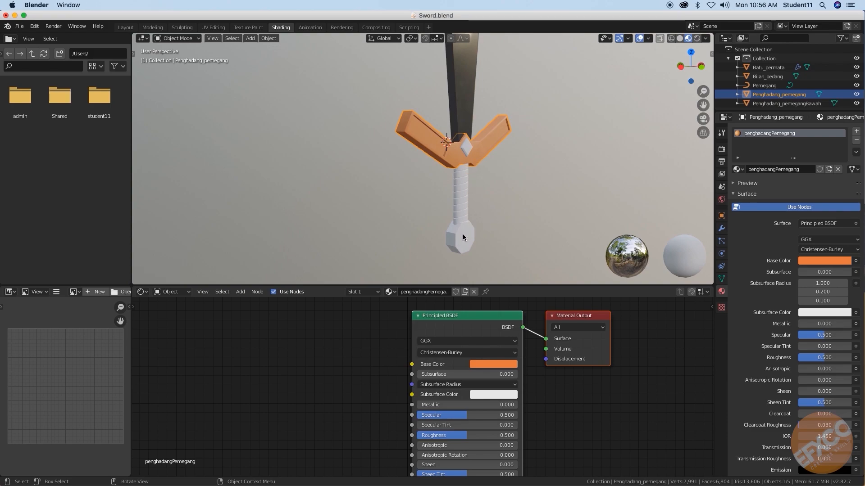
Step: Assign the existing penghadangPemegang material to the Penghadang_pemegangBawah pommel
click(461, 245)
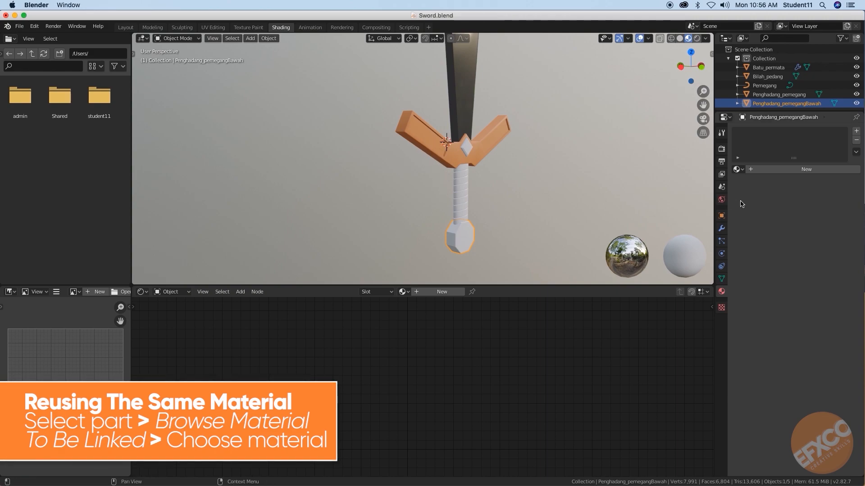
click(739, 169)
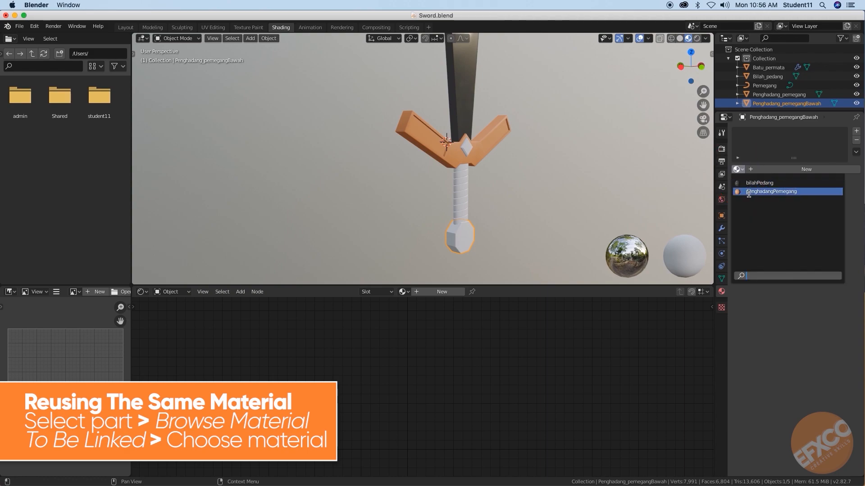
click(787, 192)
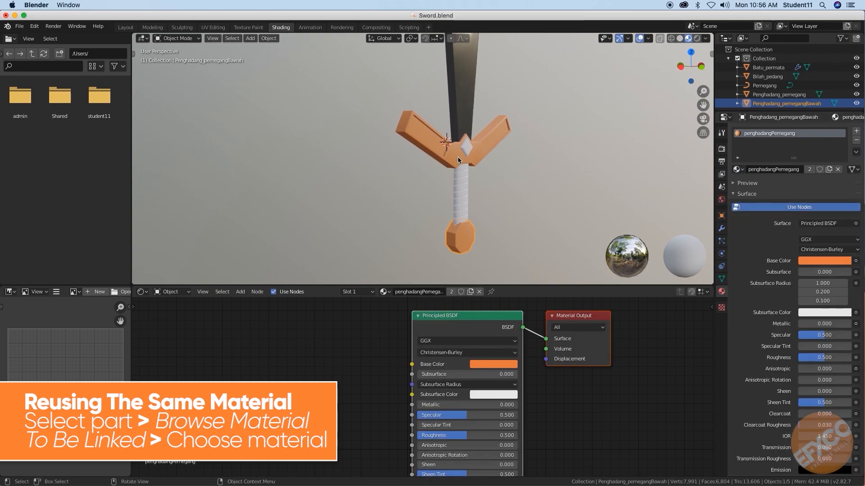
Step: Add a new material to the Batu_permata gem and name it Permata
mouse_move(513, 219)
middle_down()
mouse_move(455, 215)
mouse_move(503, 215)
middle_up()
scroll(514, 214, up, 3)
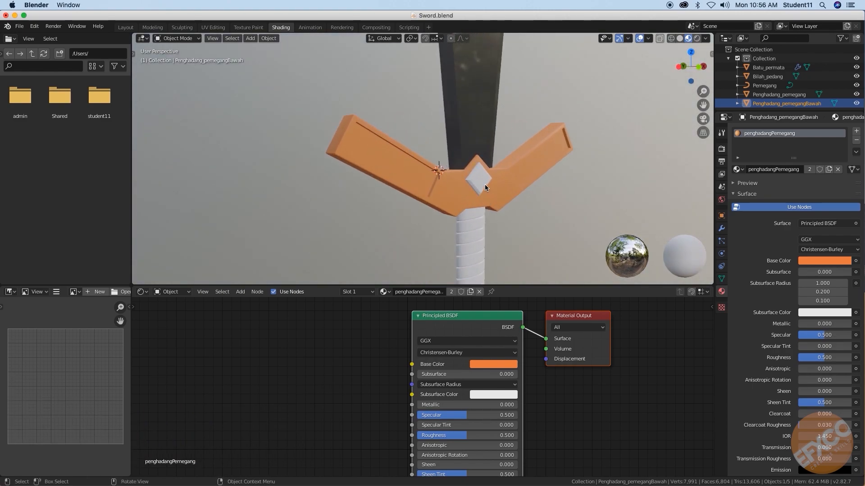
click(486, 185)
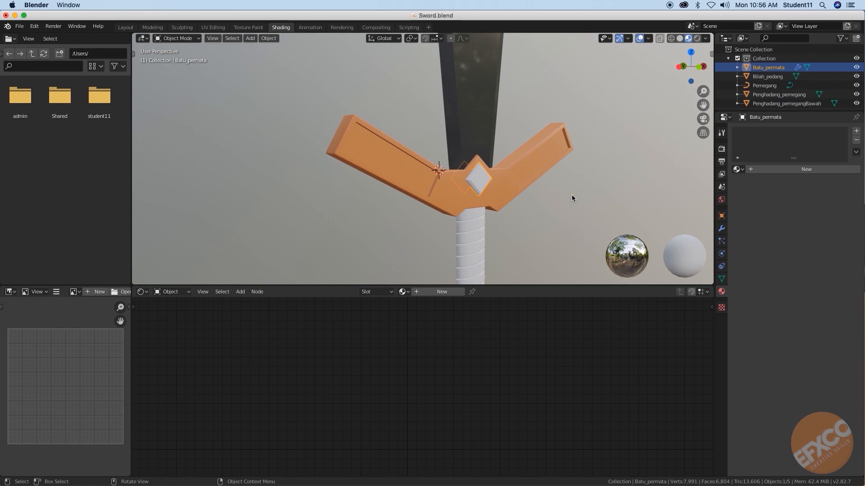
click(856, 132)
click(782, 169)
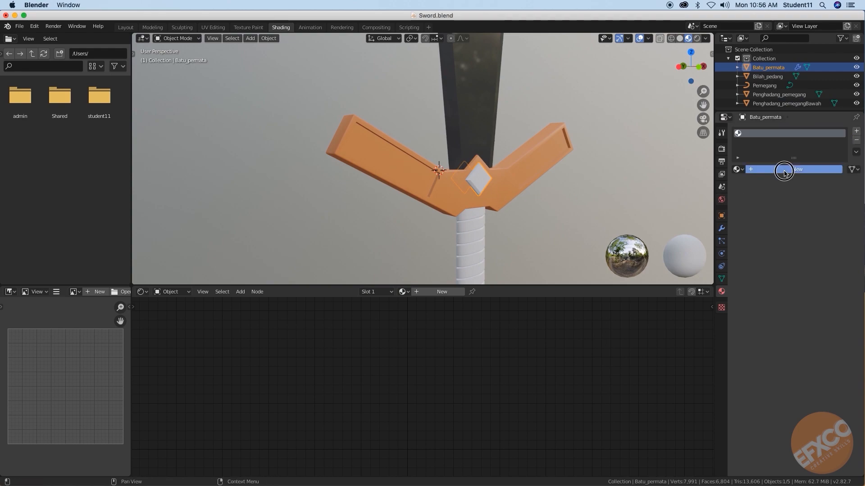
click(764, 134)
double_click(764, 135)
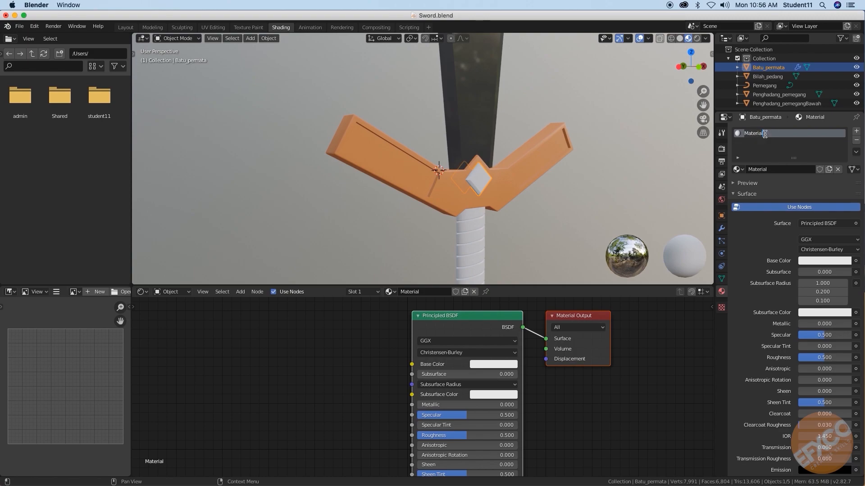
text(Permata)
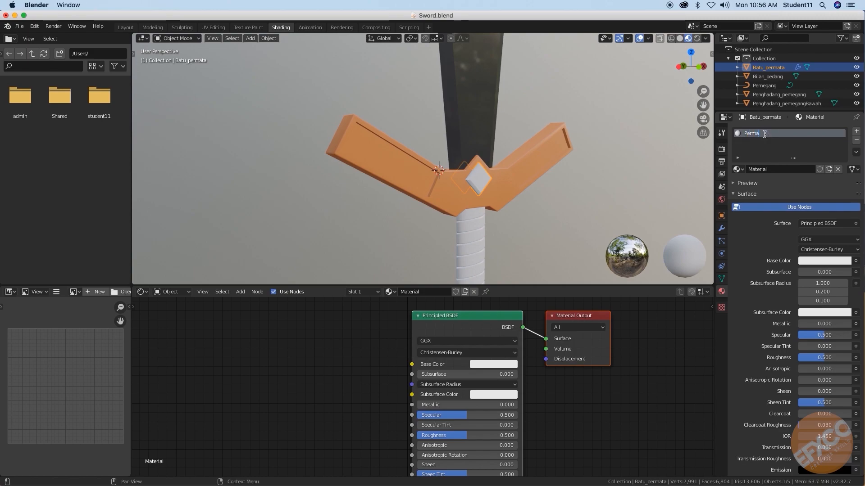
key(Return)
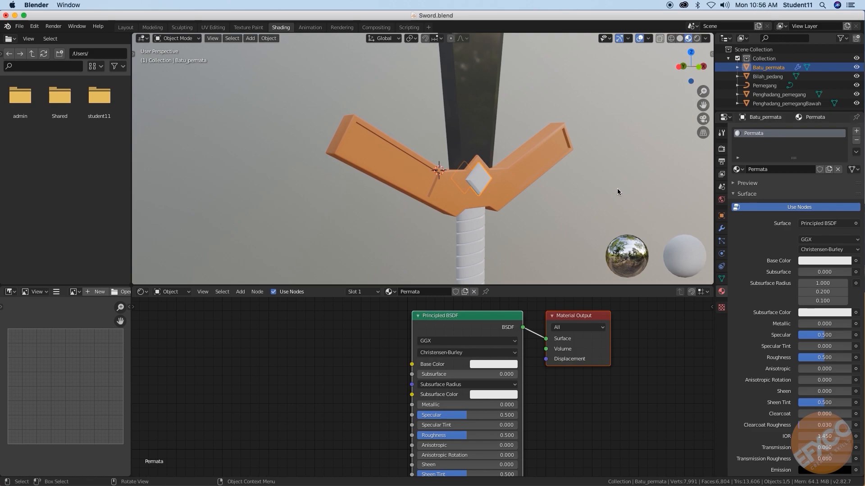
Step: Set the Permata material's base color to a saturated green
scroll(576, 206, down, 3)
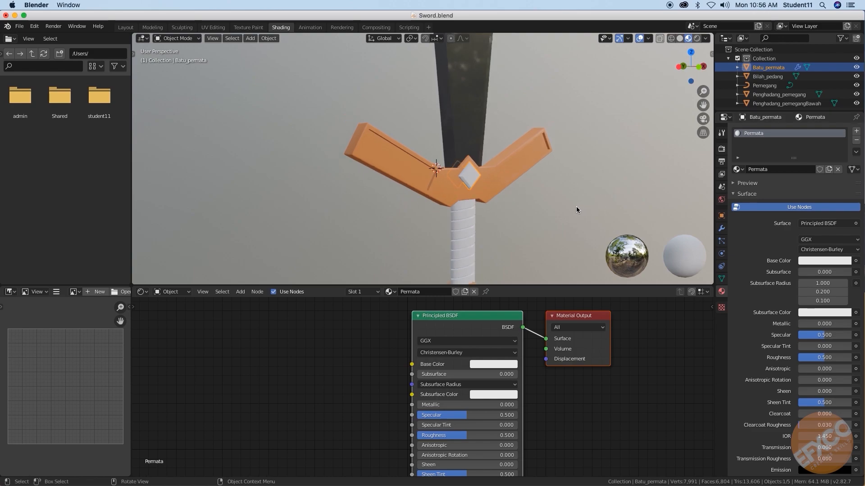
click(494, 366)
drag(507, 265, 482, 253)
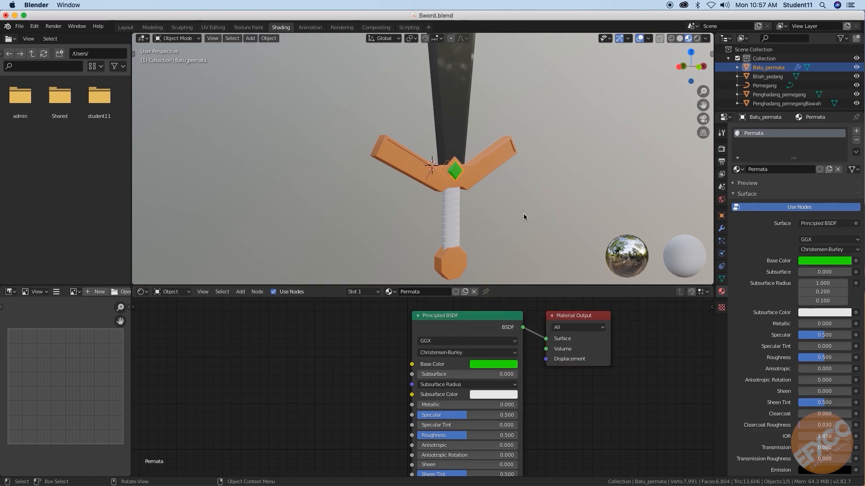
Step: Select the Pemegang handle and enter Edit Mode to examine its spiral curve
scroll(486, 187, down, 3)
scroll(490, 220, down, 5)
middle_drag(492, 218, 485, 185)
scroll(500, 212, up, 4)
click(448, 205)
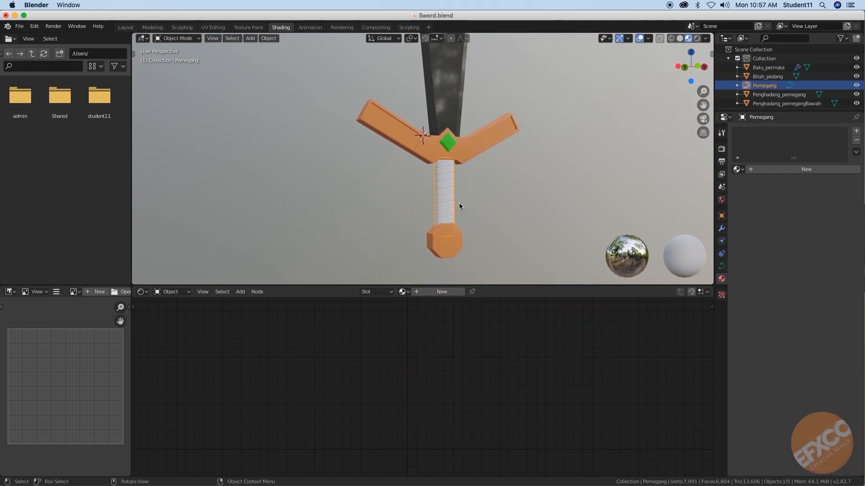
middle_drag(458, 204, 451, 195)
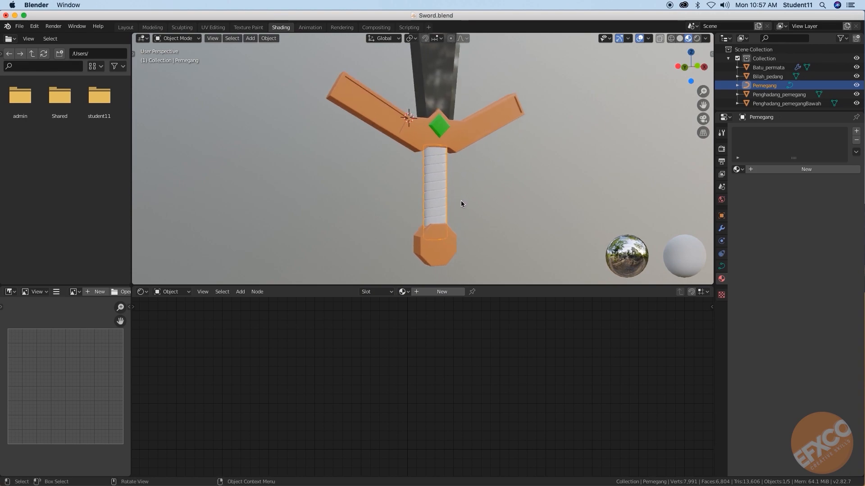
key(Tab)
scroll(455, 200, up, 3)
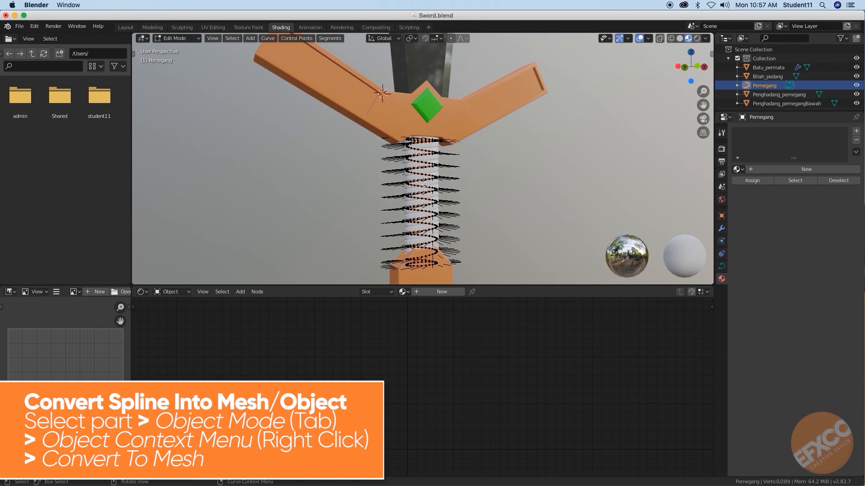
Step: Convert the Pemegang handle's spiral curve to a mesh in Object Mode and inspect its geometry in Edit Mode
key(Tab)
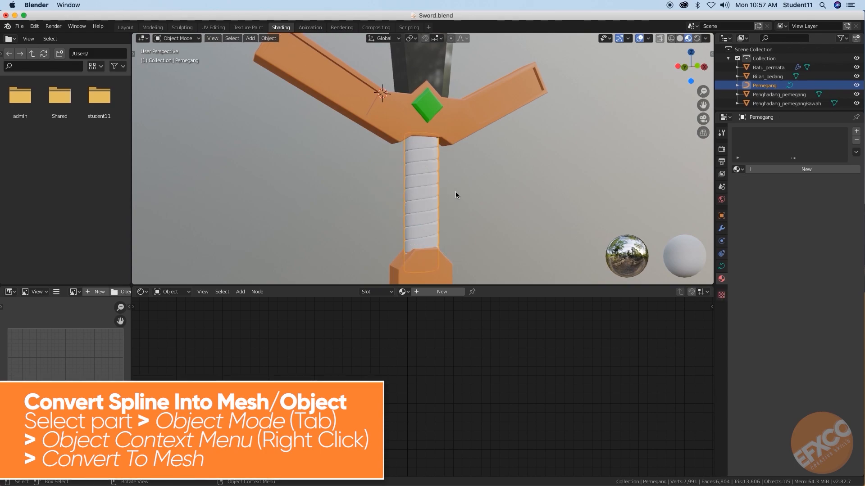
right_click(429, 186)
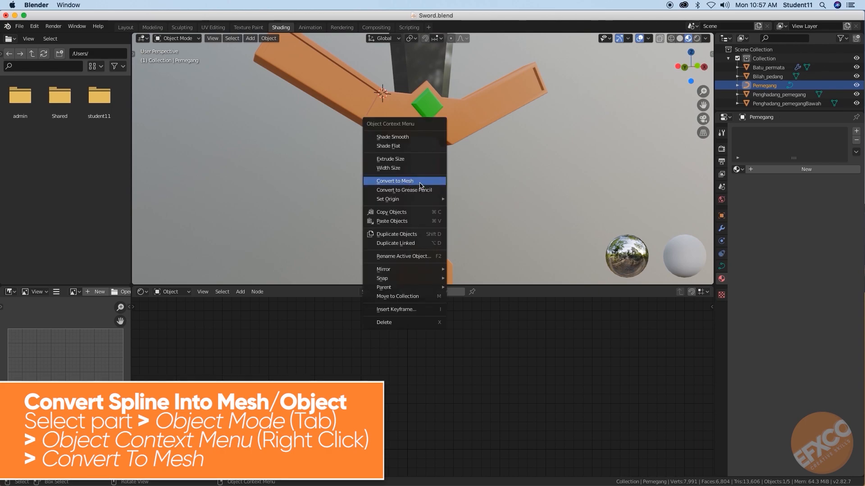
click(421, 181)
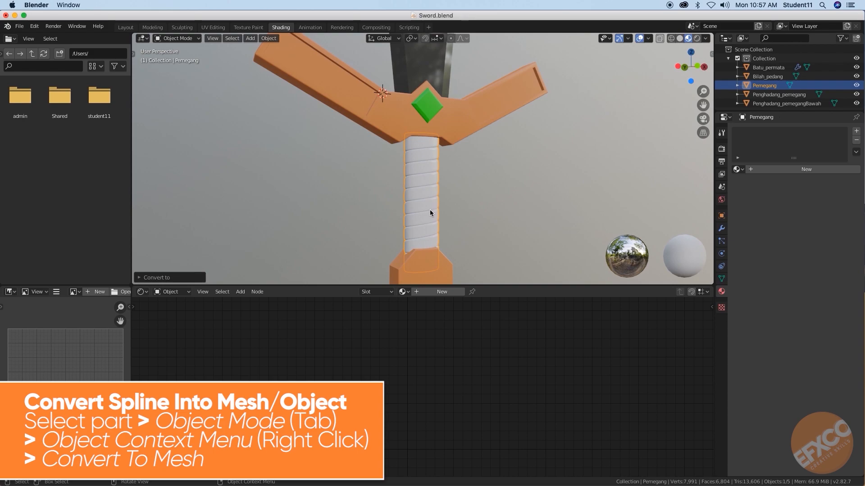
key(Tab)
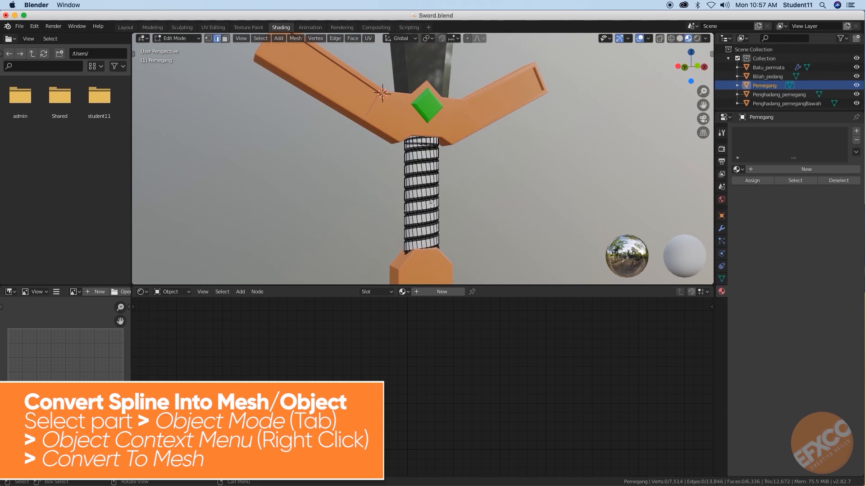
scroll(431, 204, up, 5)
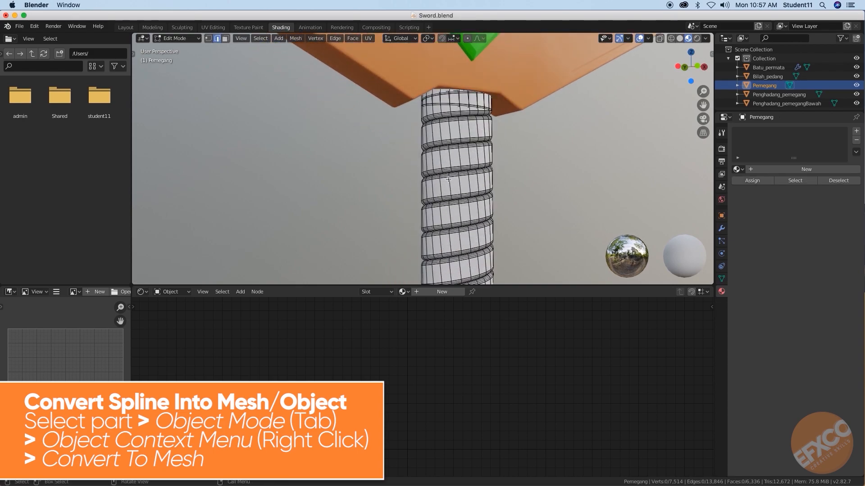
scroll(462, 194, down, 3)
shift+middle_drag(478, 219, 460, 178)
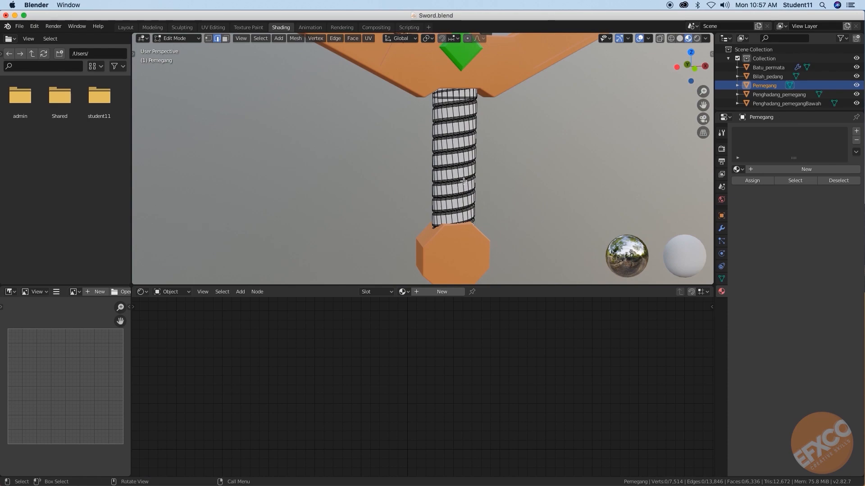
Step: Unwrap the handle's entire mesh with Smart UV Project, using an angle limit of 66 and an island margin of 0
middle_drag(462, 181, 457, 186)
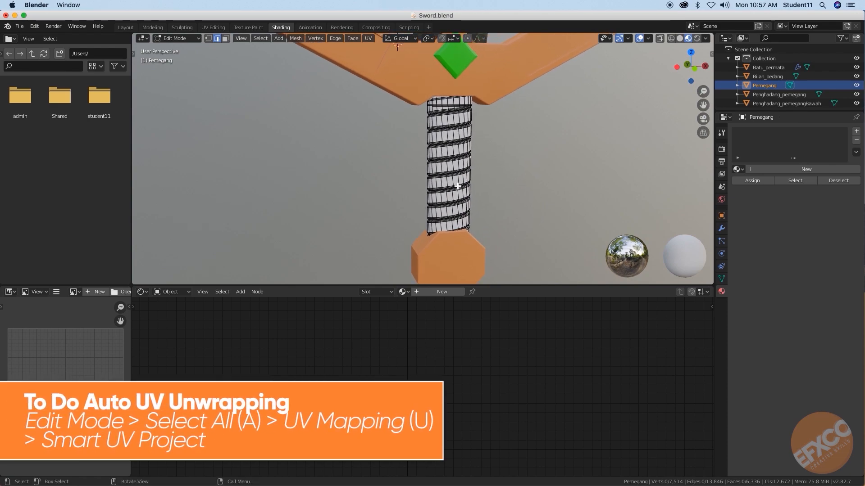
key(a)
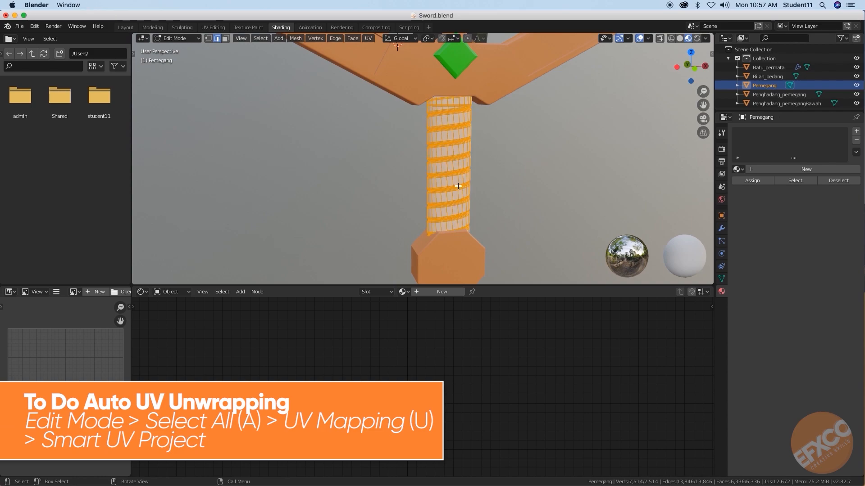
middle_drag(458, 186, 452, 206)
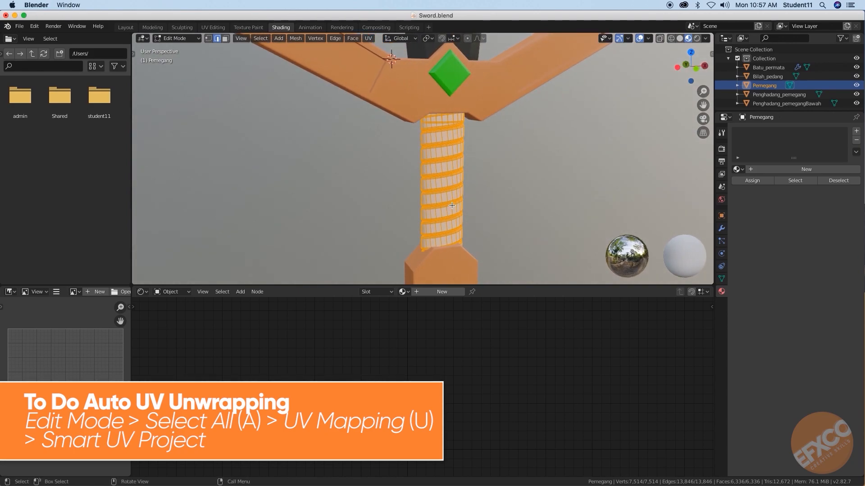
key(u)
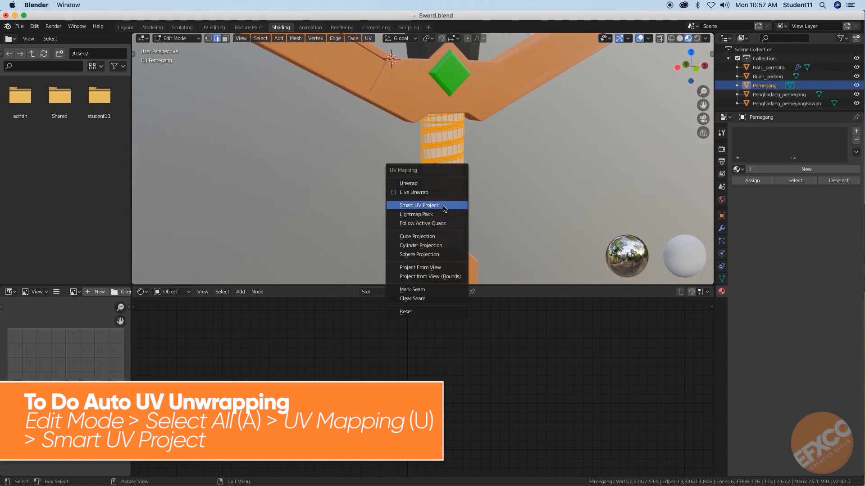
click(445, 208)
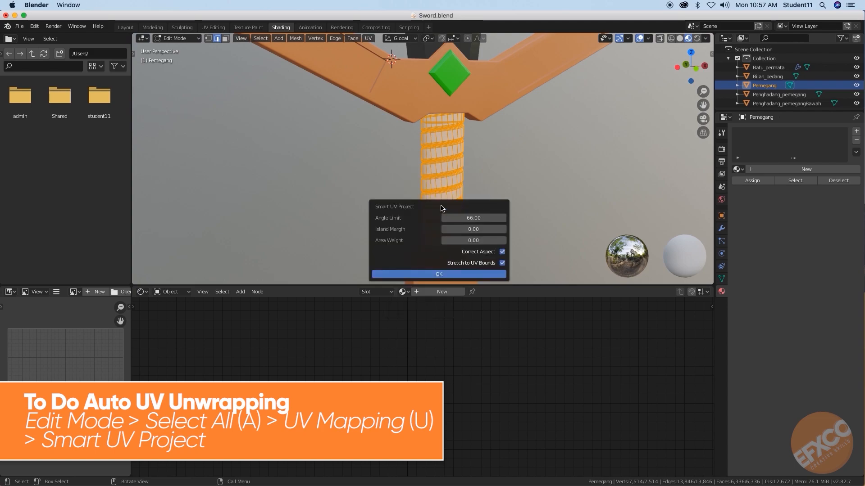
click(439, 275)
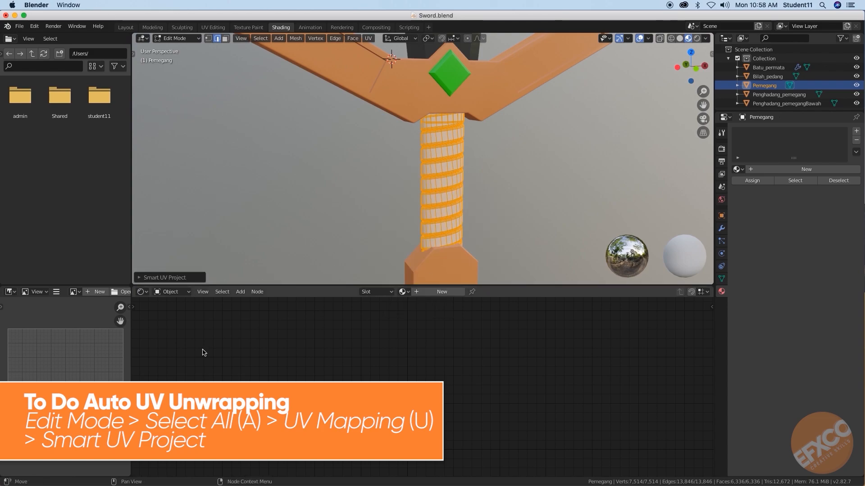
middle_drag(421, 193, 421, 200)
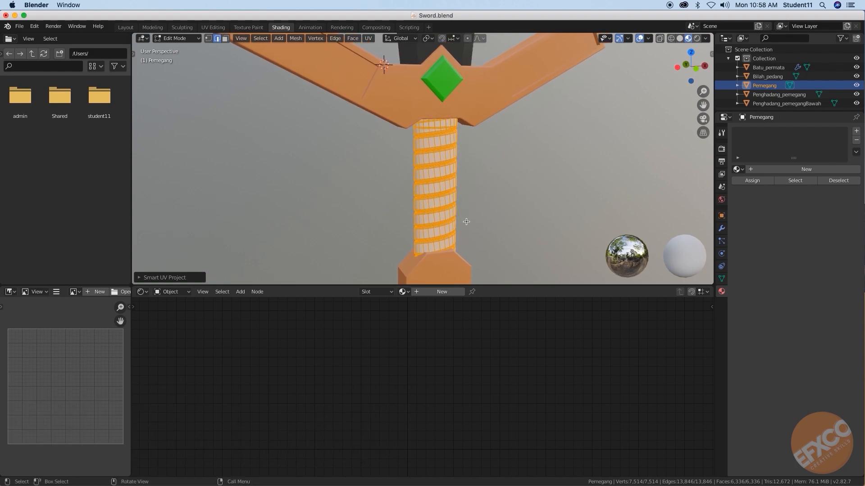
Step: Examine the handle's UV map and its unwrapped islands in the UV Editing workspace, ending in Object Mode
click(722, 279)
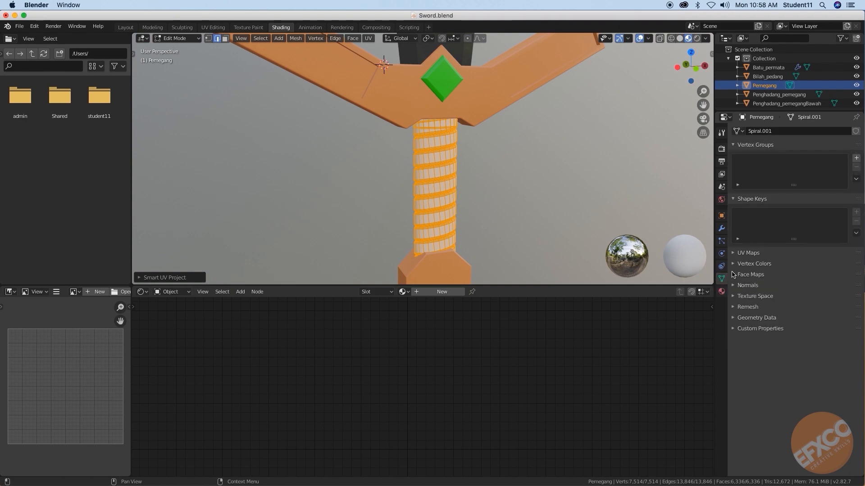
click(747, 253)
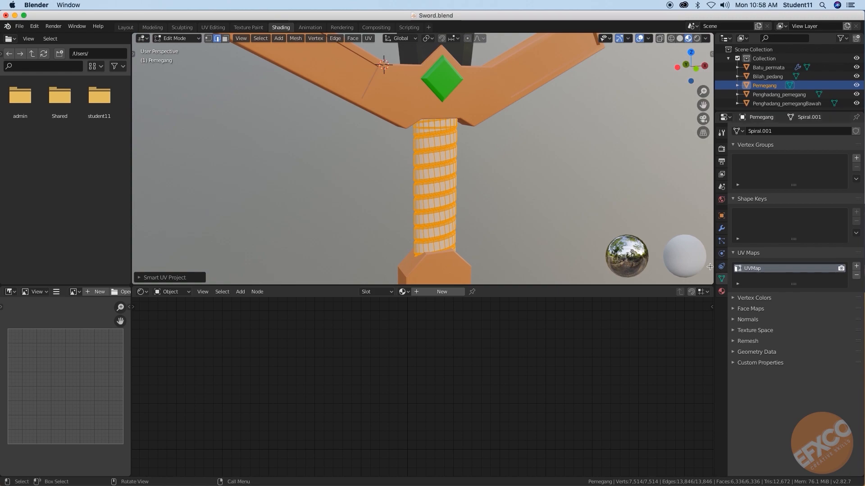
click(214, 28)
scroll(195, 276, up, 5)
scroll(195, 276, down, 3)
mouse_move(195, 275)
shift+middle_down()
mouse_move(226, 254)
mouse_move(210, 284)
shift+middle_up()
scroll(225, 254, up, 3)
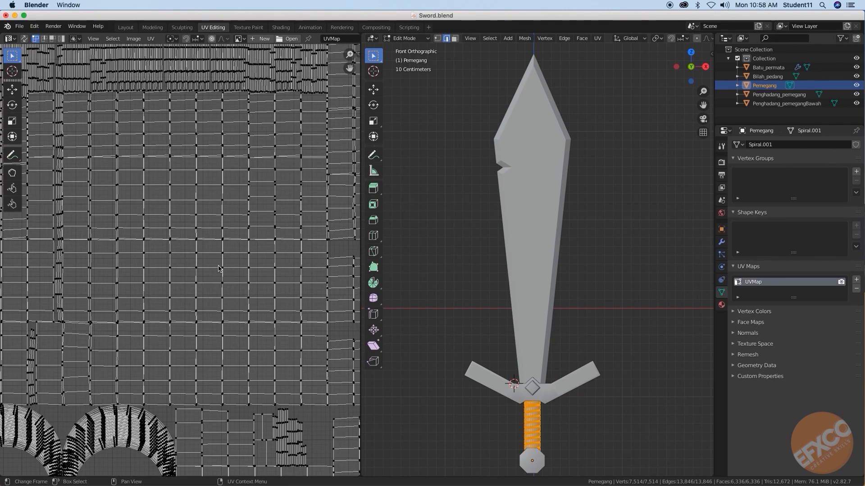
scroll(221, 267, down, 2)
shift+middle_drag(261, 251, 233, 262)
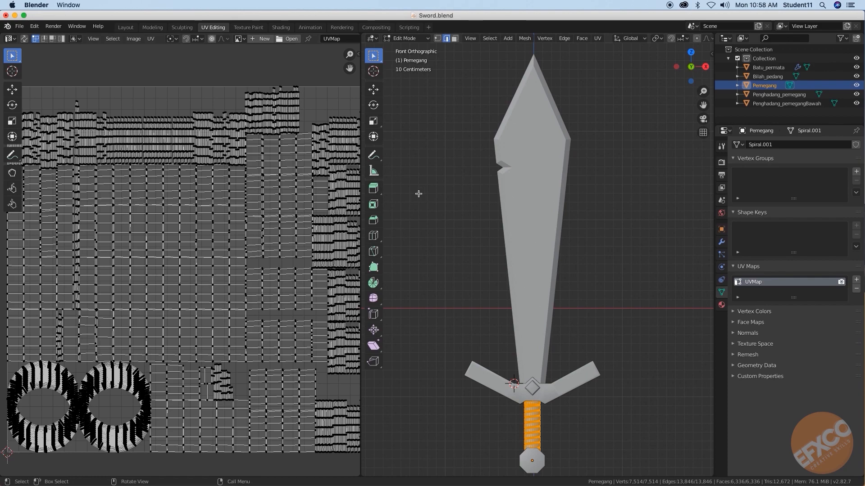
key(Tab)
shift+middle_drag(479, 261, 482, 272)
scroll(482, 273, down, 2)
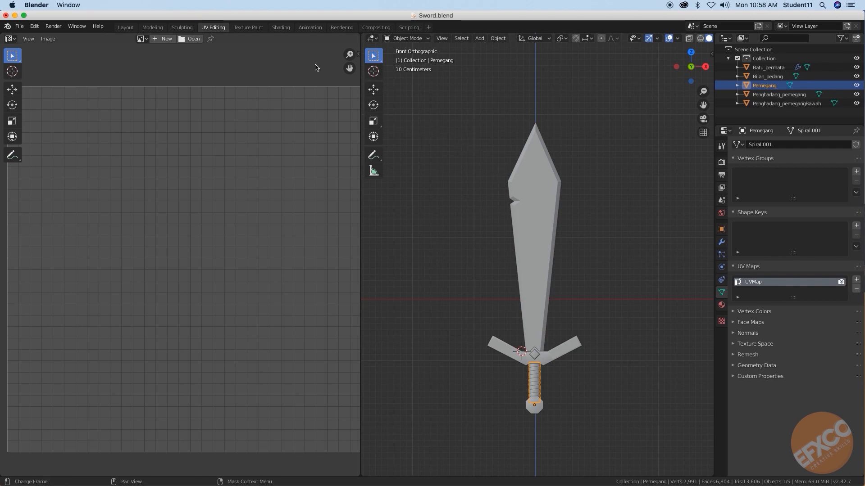
Step: Return to the Shading workspace, add a new material to the handle and name it Pemegang
click(280, 27)
scroll(436, 230, down, 2)
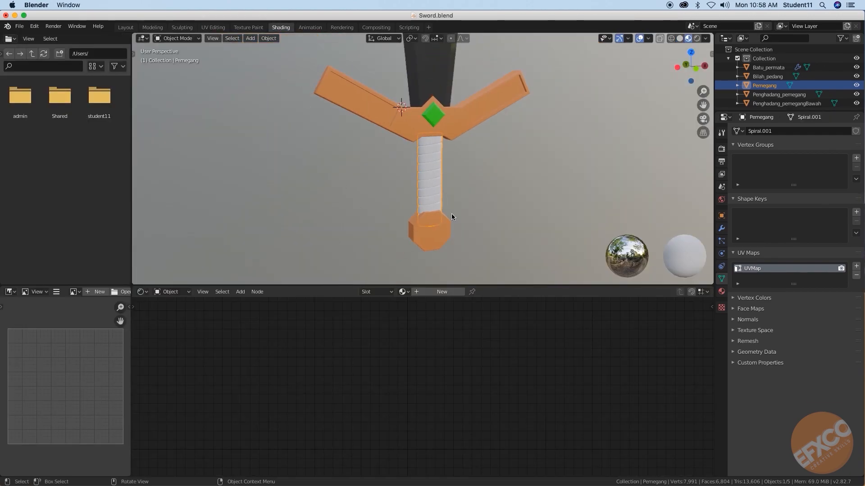
shift+middle_drag(439, 207, 445, 216)
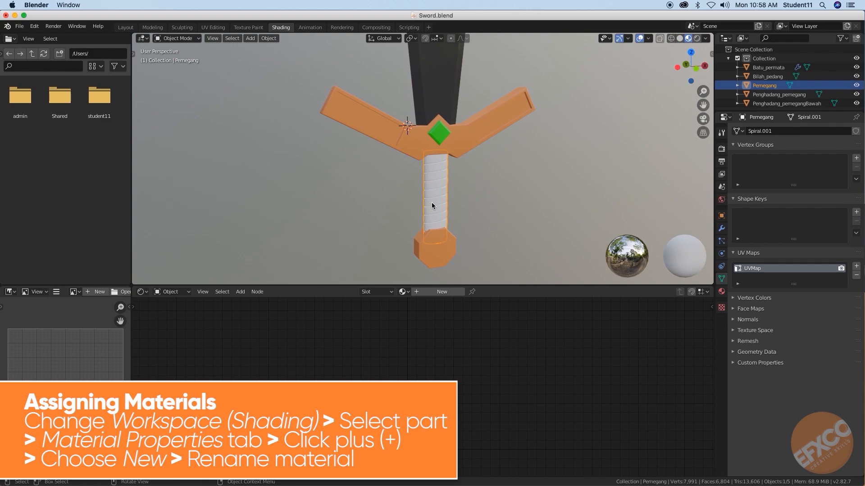
click(721, 291)
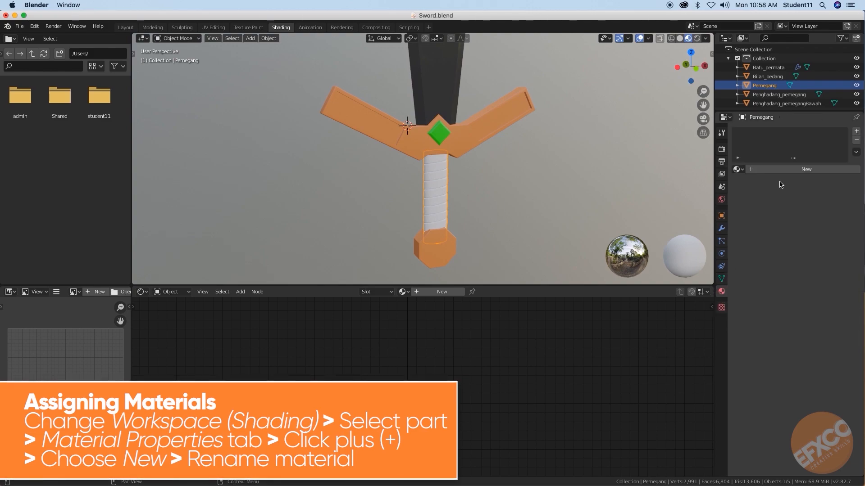
click(856, 130)
click(796, 170)
double_click(755, 133)
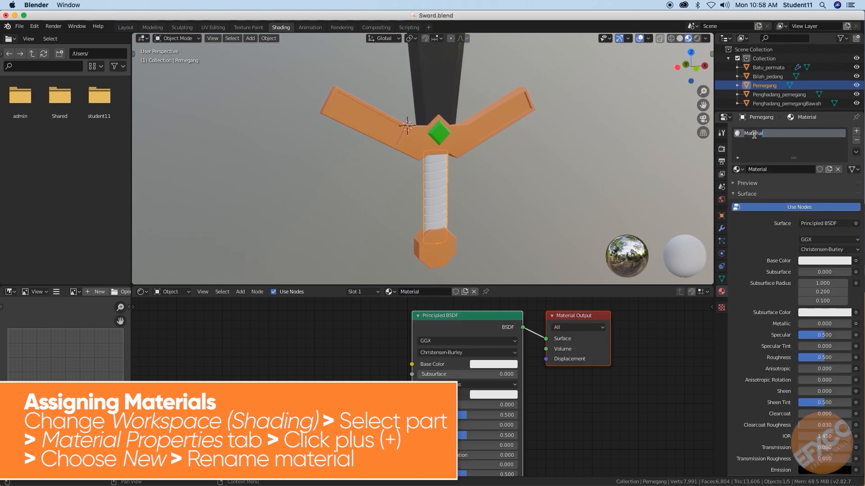
text(Pemegang)
key(Return)
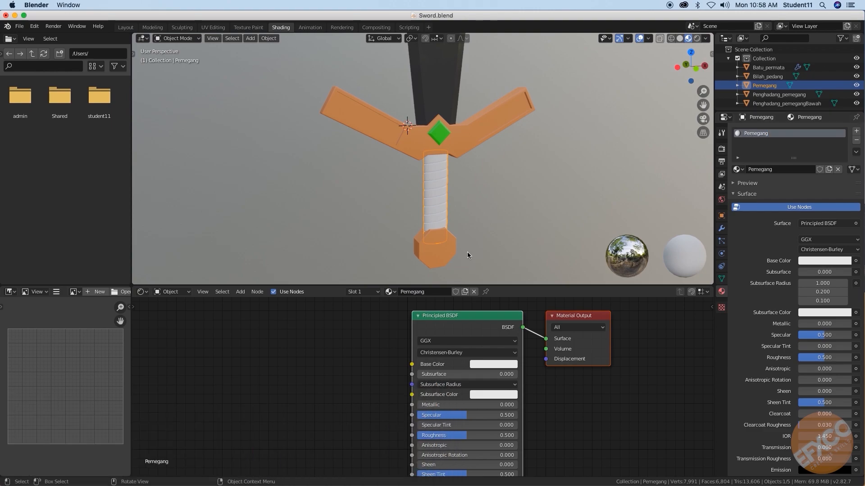
Step: Set the Pemegang material's base color to a dark reddish brown with hue 0.043, saturation 0.687 and value 0.372
click(488, 367)
mouse_move(514, 264)
mouse_down()
mouse_move(510, 298)
mouse_move(502, 288)
mouse_up()
drag(546, 255, 549, 273)
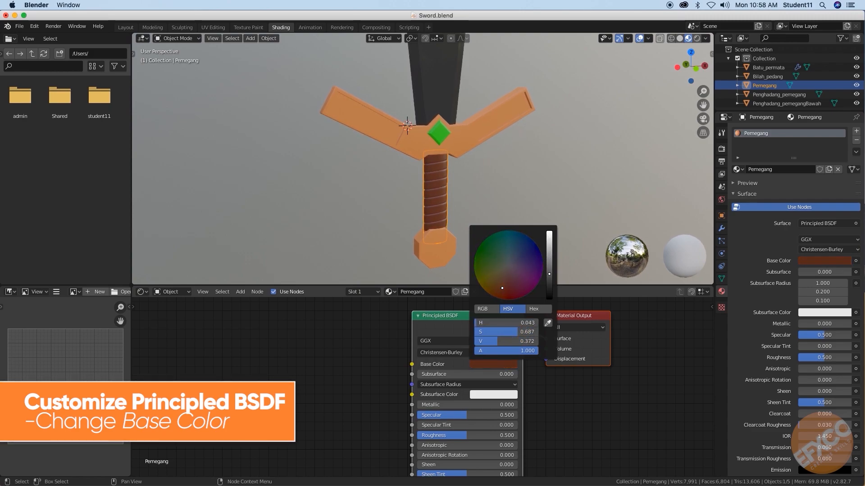
click(392, 308)
Step: Examine the whole sword with its colored materials and select the Bilah_pedang blade
scroll(448, 185, down, 3)
scroll(448, 184, down, 1)
shift+middle_drag(462, 182, 463, 240)
scroll(471, 233, down, 1)
middle_drag(491, 212, 437, 197)
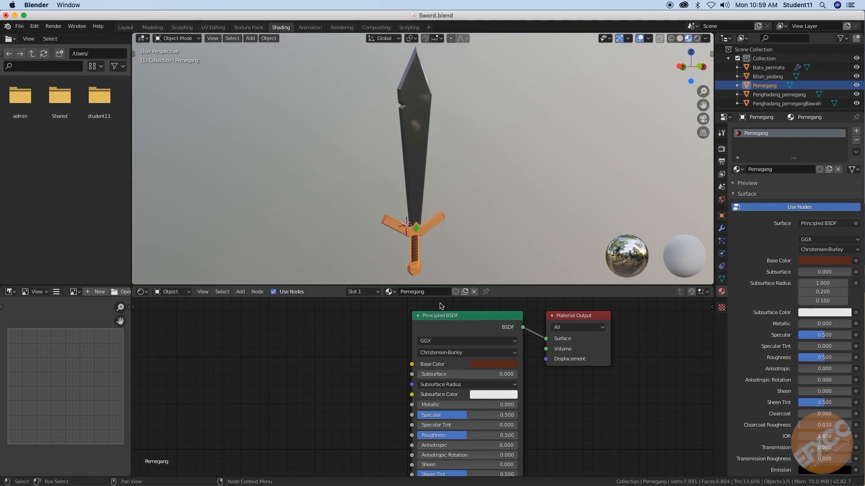
click(419, 172)
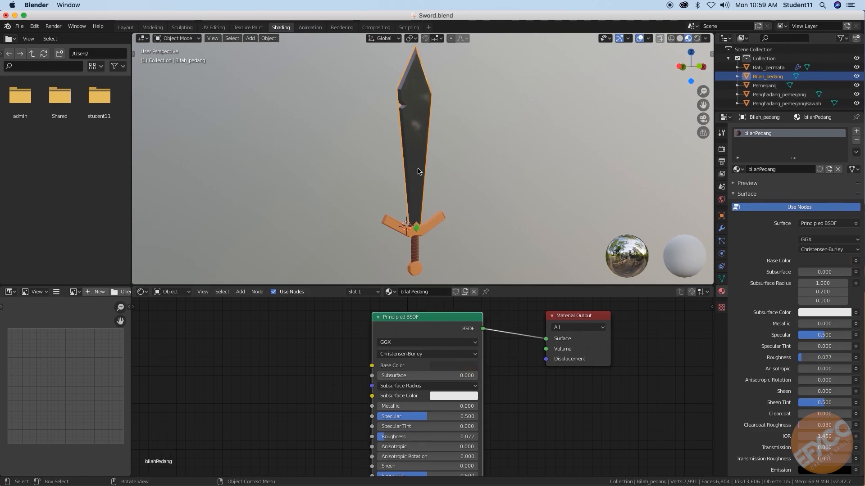
shift+middle_drag(462, 170, 475, 195)
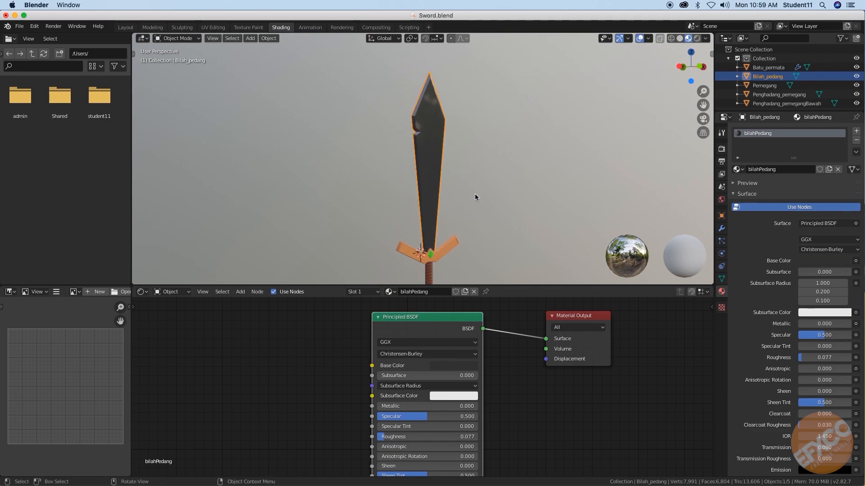
scroll(440, 179, up, 1)
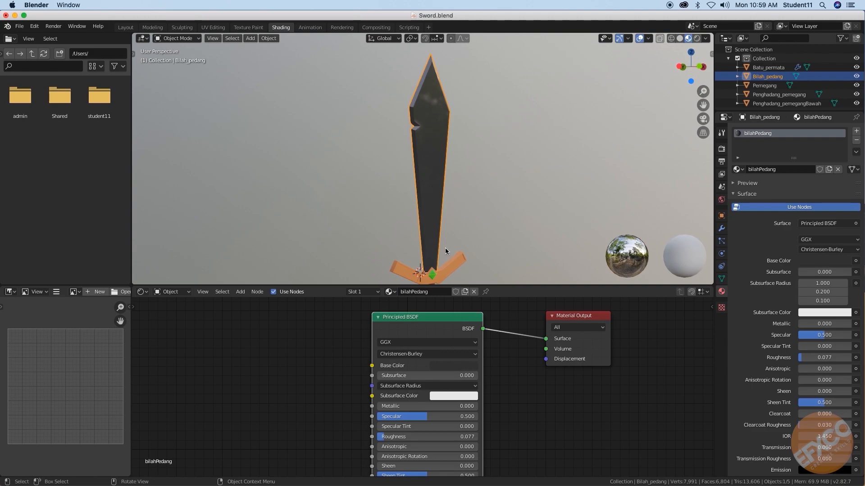
Step: Switch to Finder and review the subfolders of the desktop's Texture folder, collapsing [2K]Leather14
mouse_move(307, 478)
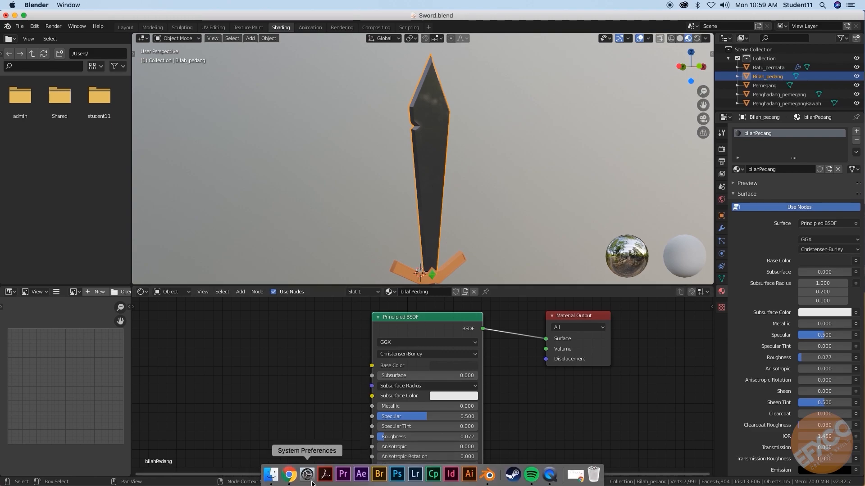
click(271, 475)
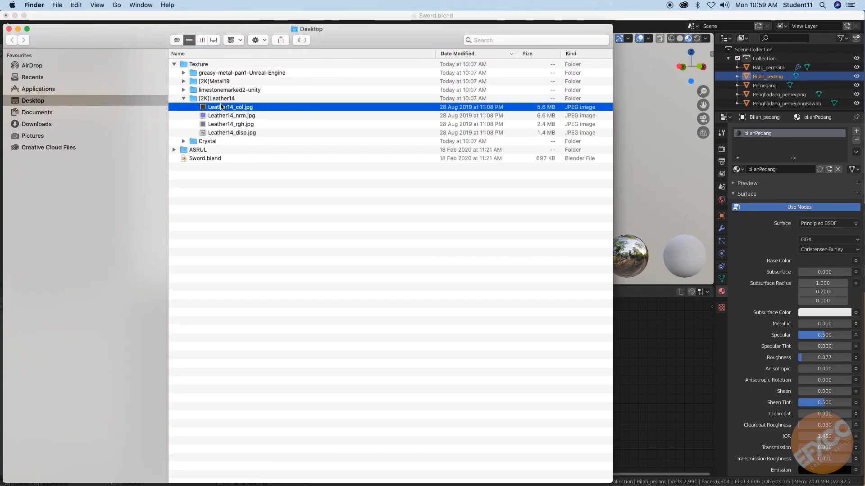
click(204, 64)
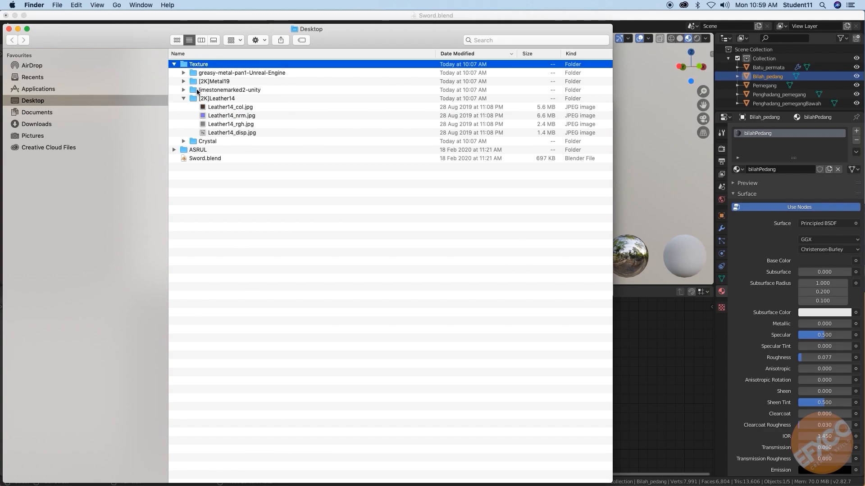
click(183, 99)
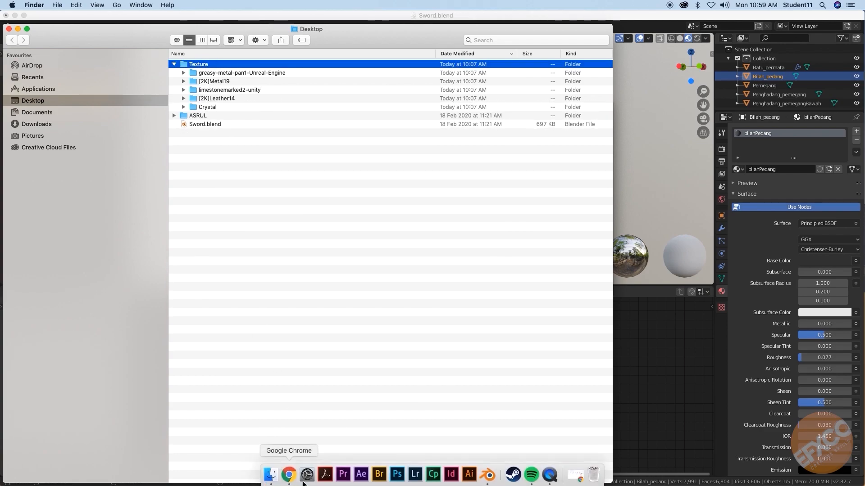
Step: Switch to Google Drive in Chrome and open the Texture folder inside Kre8tif 2019 Blender
click(286, 475)
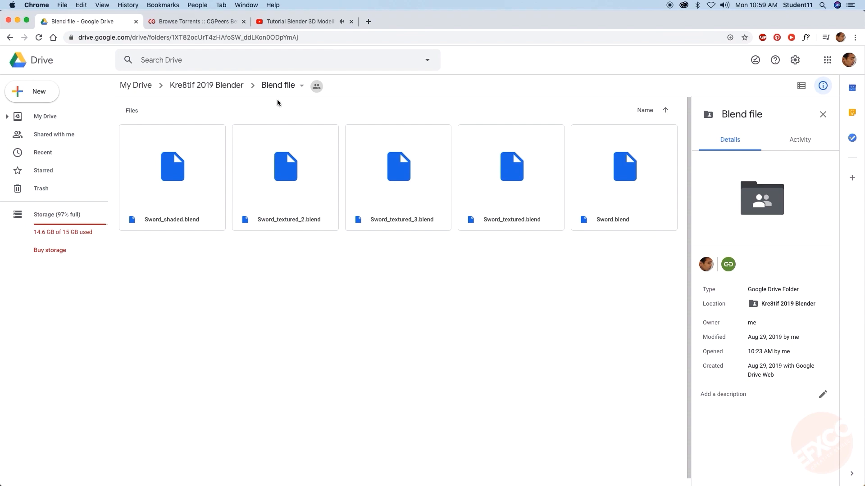
click(232, 85)
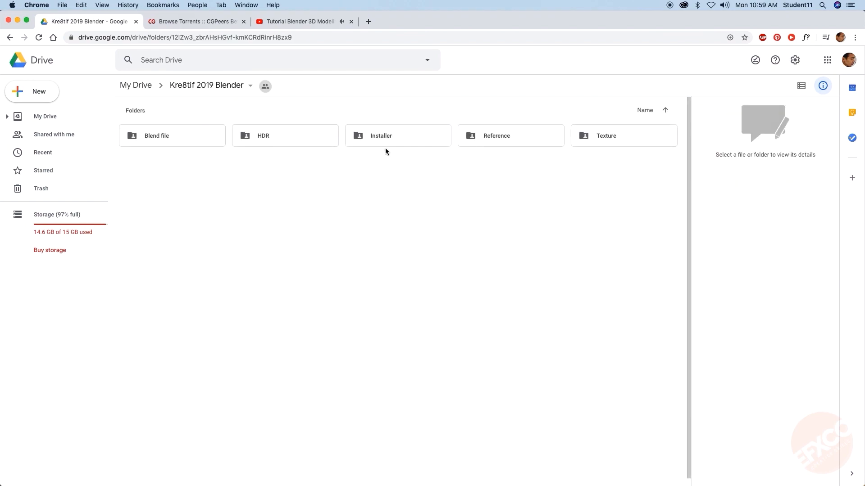
double_click(599, 136)
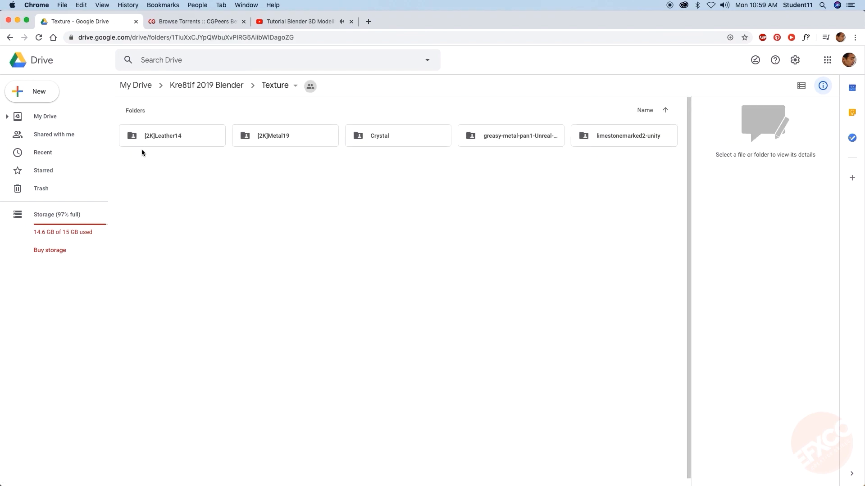
Step: Go back to the Kre8tif 2019 Blender folder, check the Texture folder's download option, and reopen the Texture folder
click(11, 37)
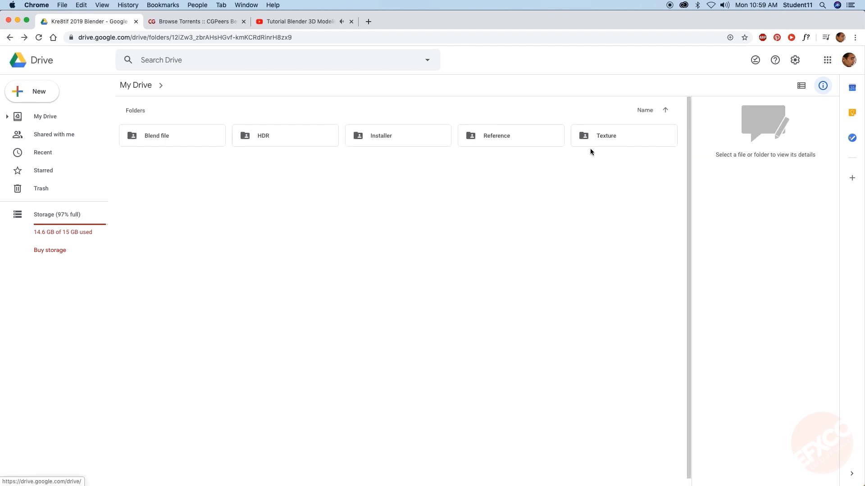
right_click(612, 139)
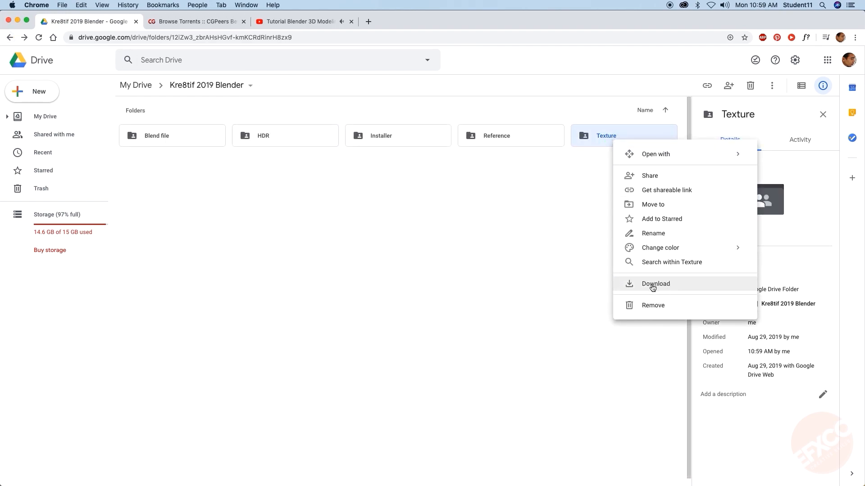
click(569, 245)
double_click(605, 137)
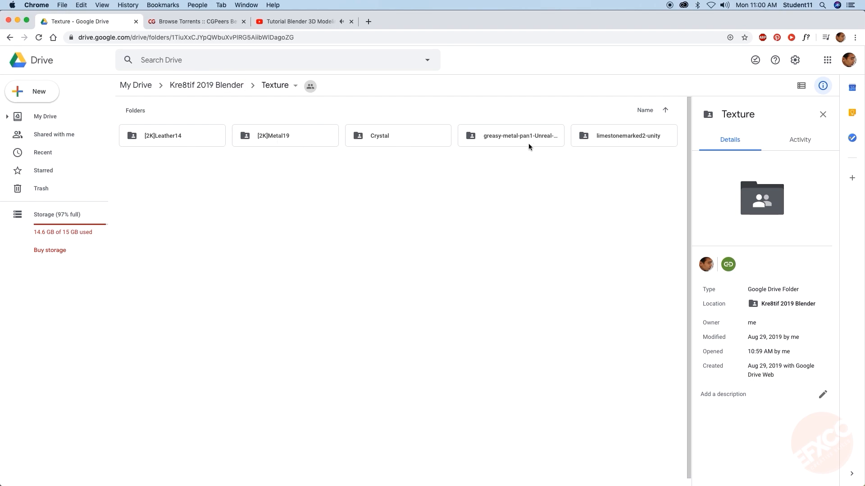
Step: Switch back to Blender and add an Image Texture node beside the Principled BSDF in the bilahPedang material
click(17, 21)
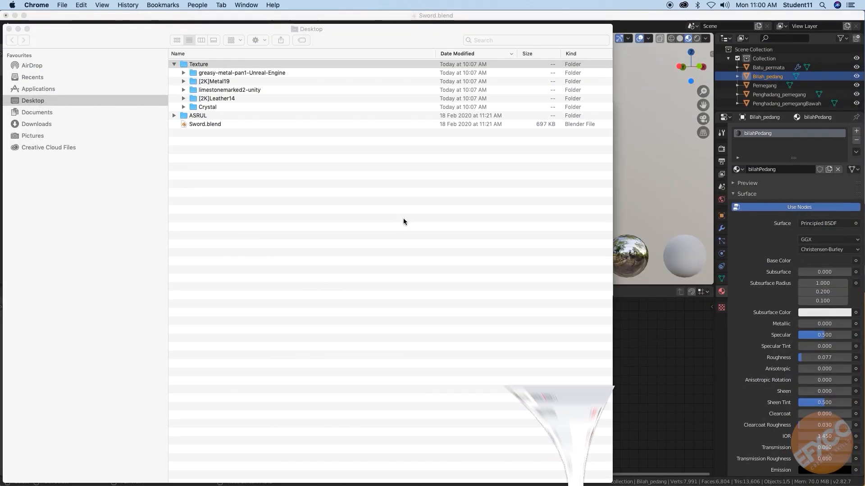
click(626, 16)
middle_drag(350, 353, 428, 366)
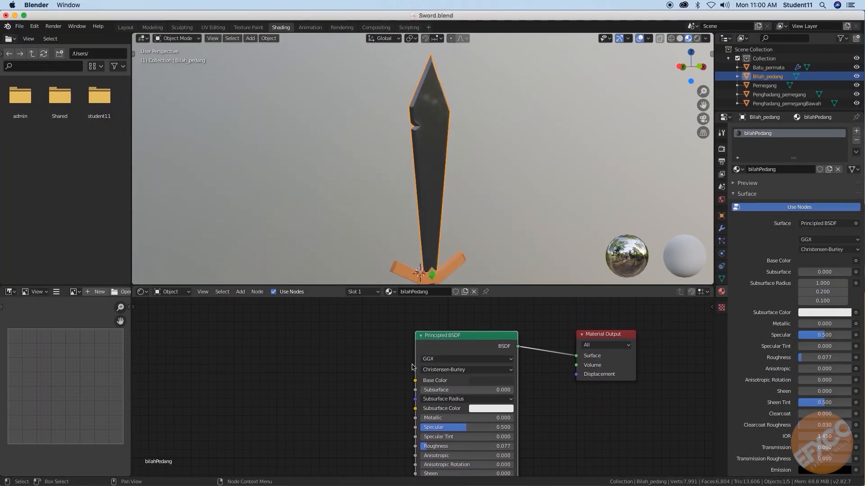
middle_drag(331, 414, 334, 409)
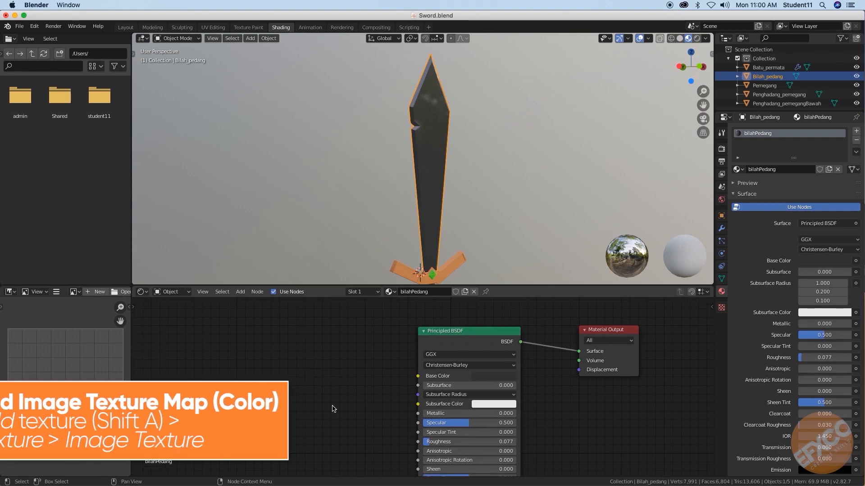
key(shift+a)
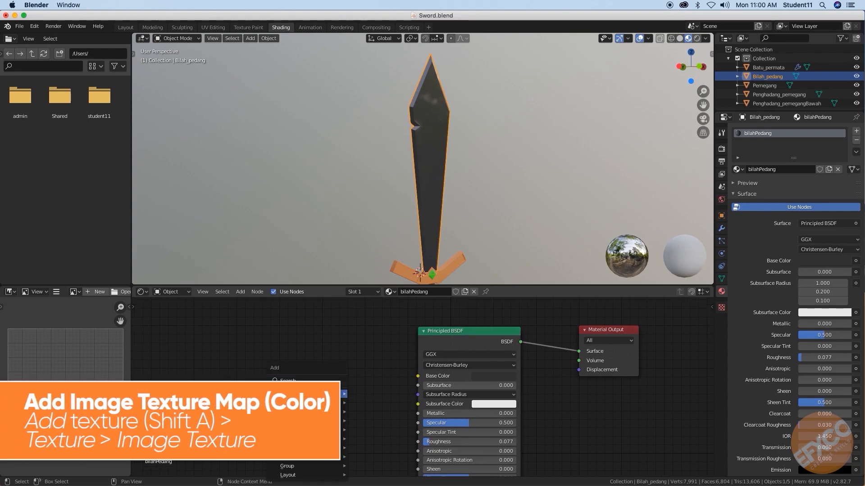
mouse_move(307, 394)
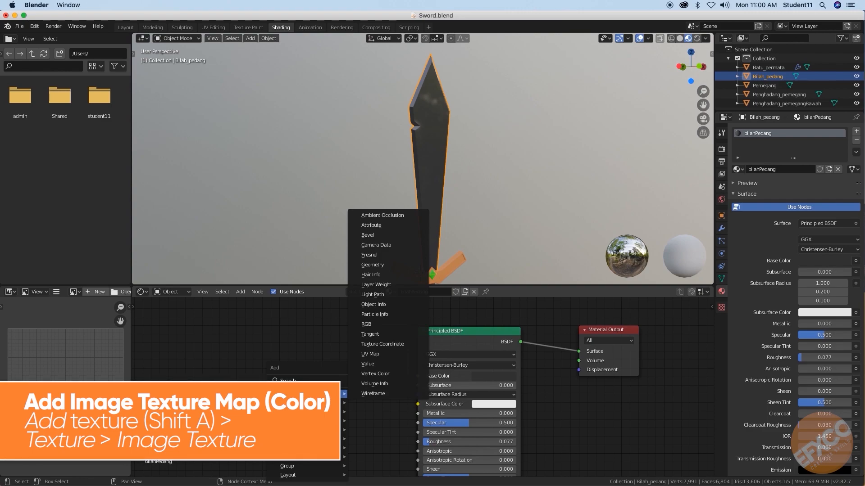
mouse_move(315, 422)
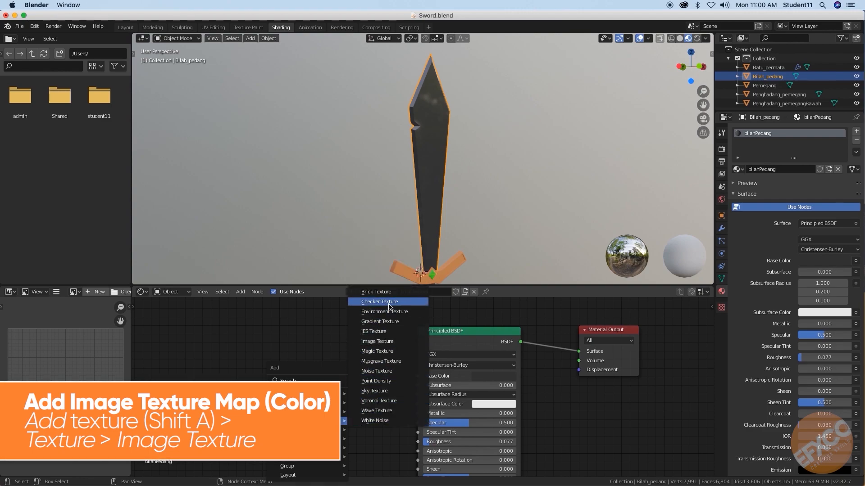
click(386, 344)
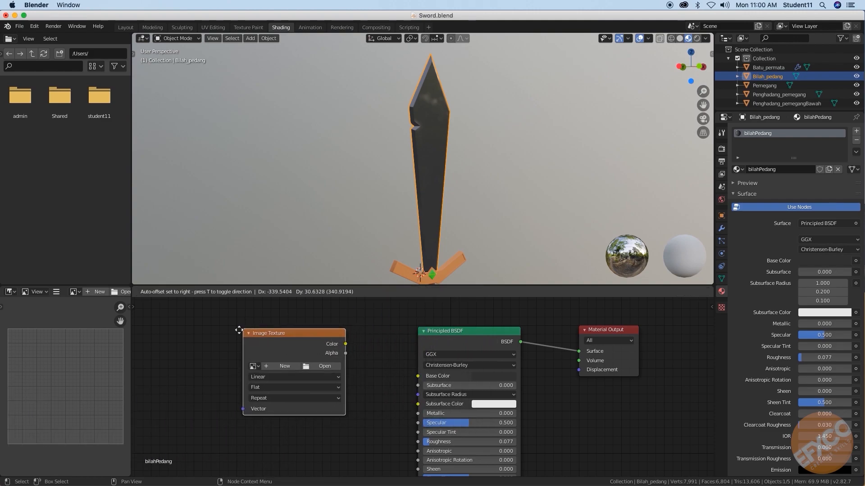
click(220, 335)
Step: Connect the Image Texture's Color output to the Principled BSDF's Base Color and move the texture node slightly up
middle_drag(360, 372, 350, 384)
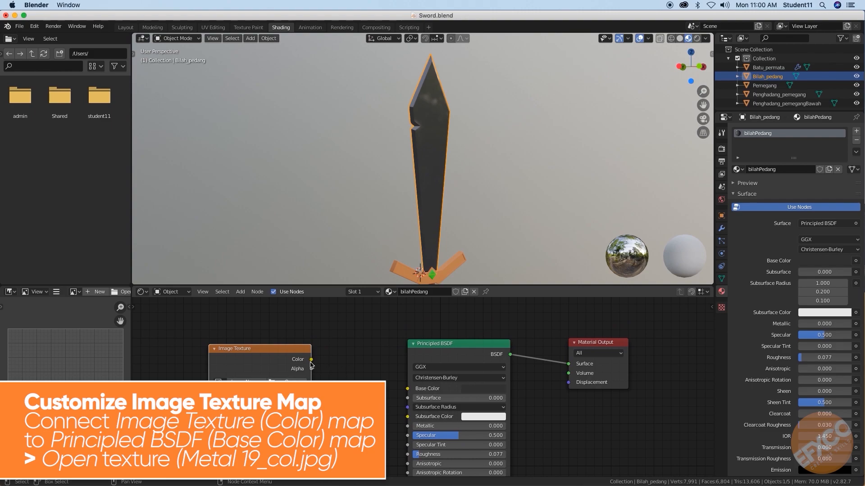
drag(312, 360, 409, 390)
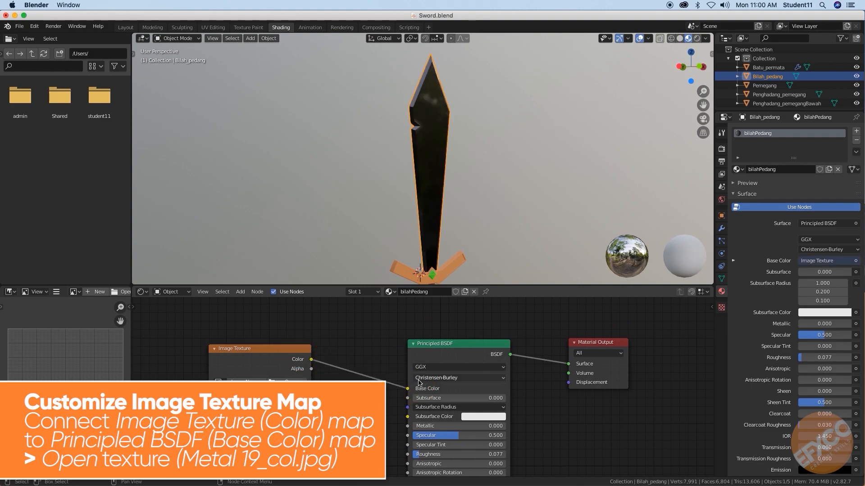
mouse_move(425, 188)
middle_down()
mouse_move(557, 193)
mouse_move(428, 195)
middle_up()
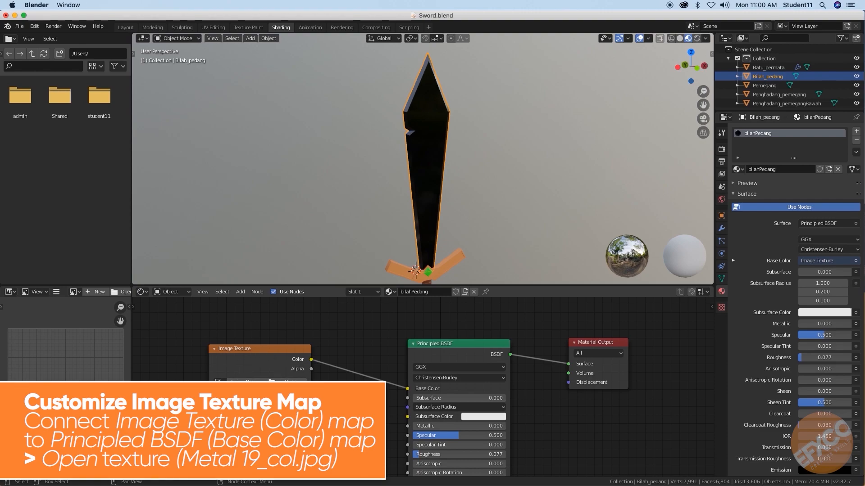
drag(275, 354, 262, 337)
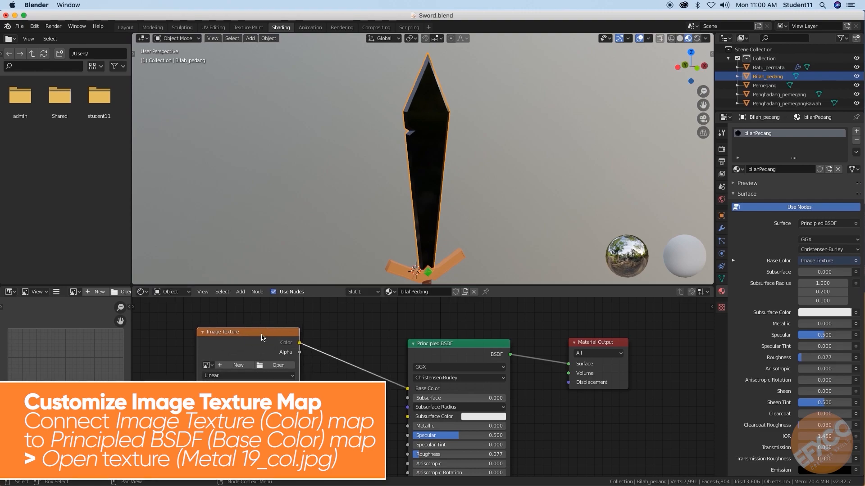
Step: Load Metal19_col.jpg from the desktop's Texture/[2K]Metal19 folder into the Image Texture node and check the blade
click(274, 366)
double_click(330, 163)
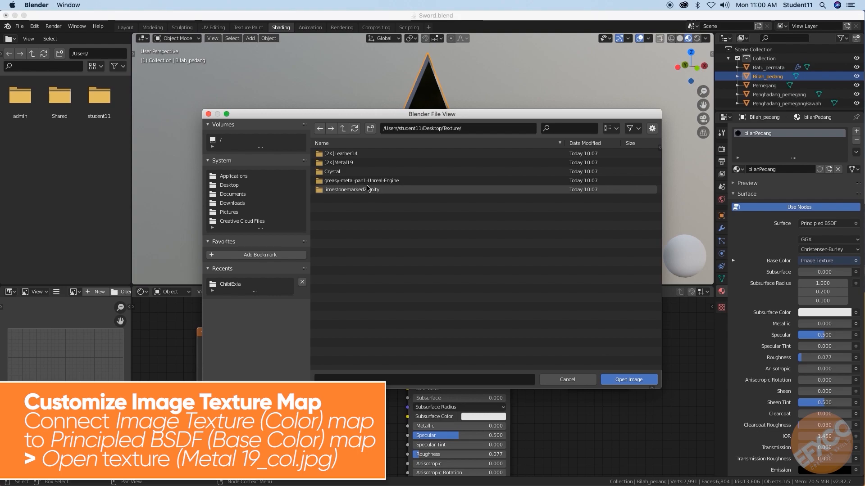
double_click(354, 165)
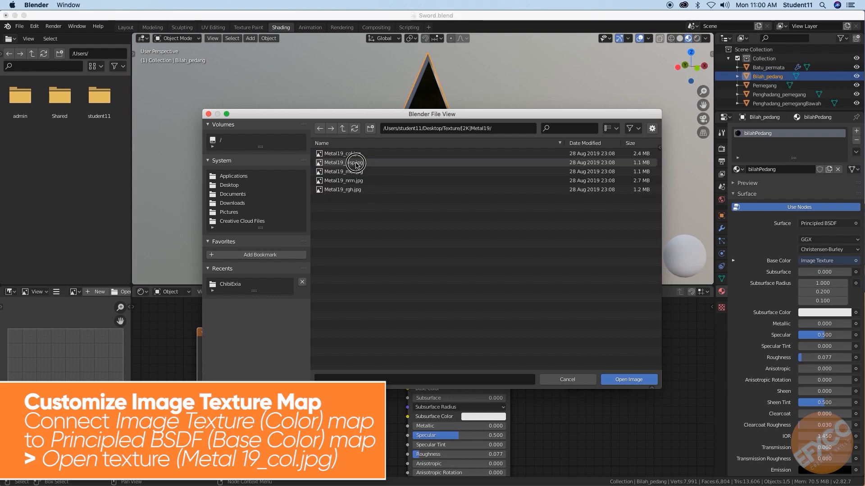
click(363, 155)
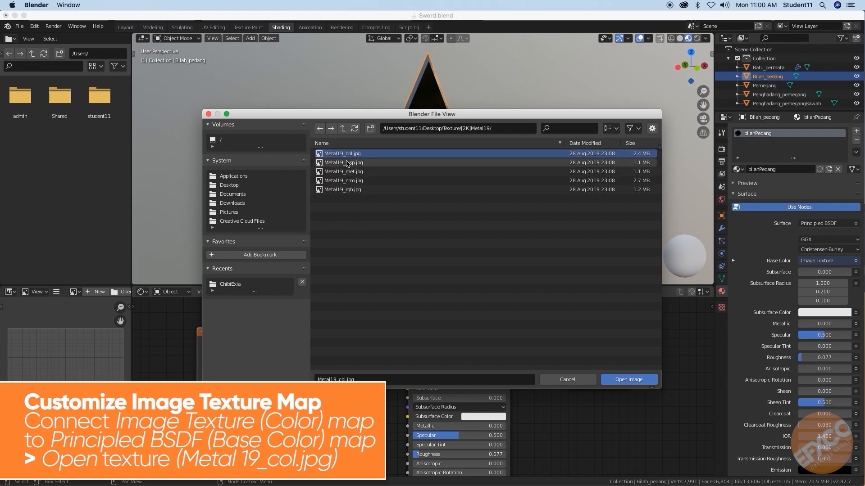
double_click(323, 155)
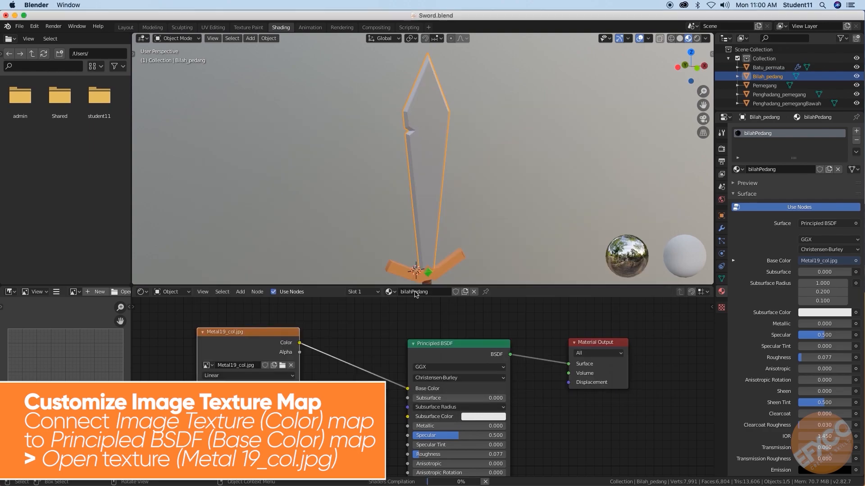
middle_drag(434, 199, 499, 197)
Step: Move the Metal19_col.jpg texture node further up to make room for another node beneath it
scroll(360, 356, down, 2)
middle_drag(385, 381, 403, 378)
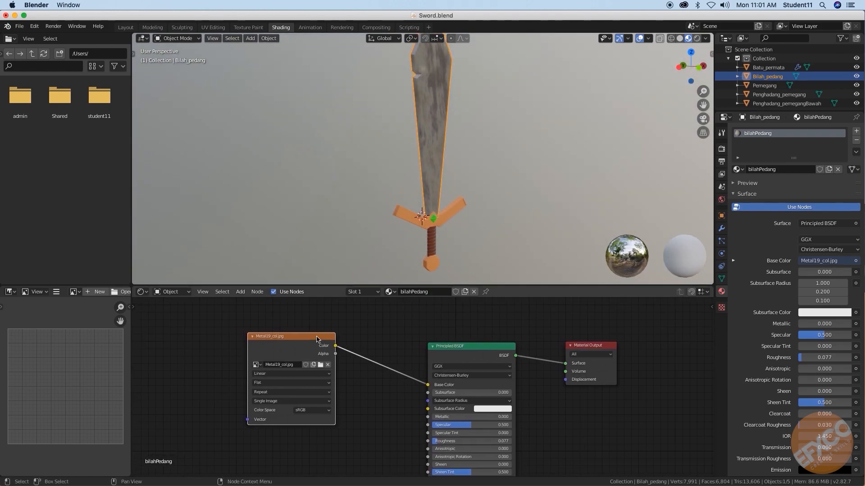
drag(317, 339, 304, 315)
scroll(353, 347, down, 1)
mouse_move(363, 376)
middle_down()
mouse_move(370, 365)
mouse_move(369, 374)
middle_up()
drag(314, 343, 301, 329)
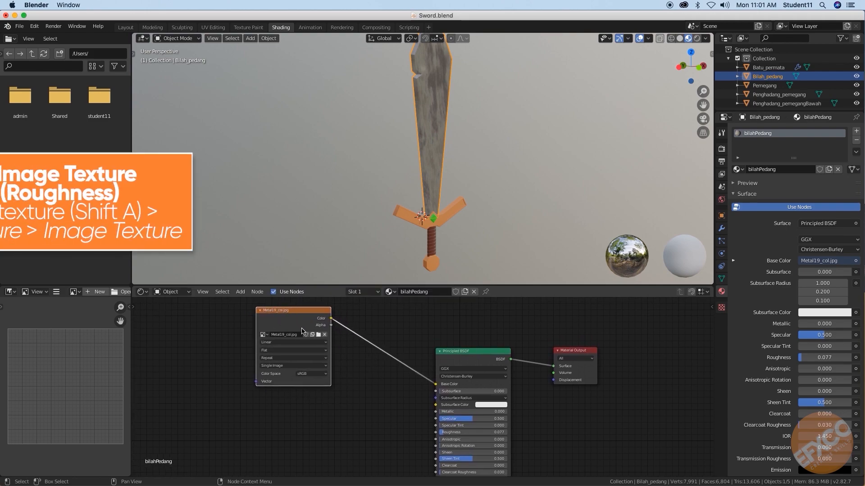
Step: Add a second Image Texture node below Metal19_col.jpg and connect its Color output to the Principled BSDF's Roughness
click(298, 422)
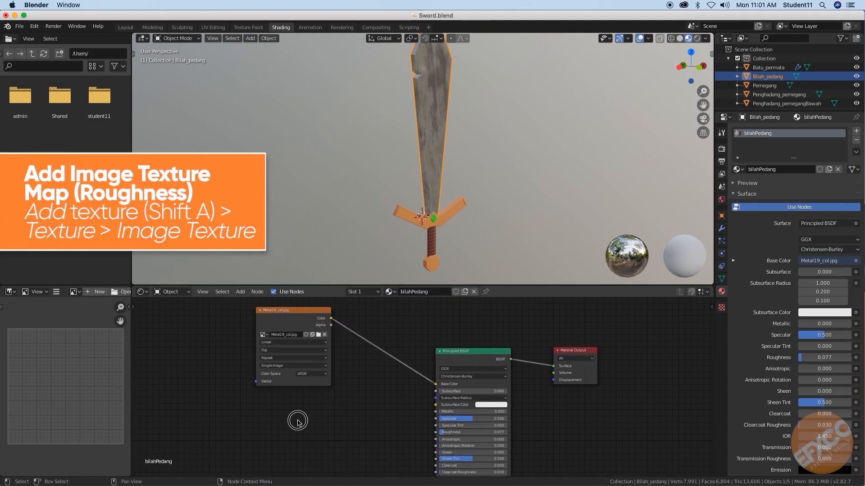
key(shift+a)
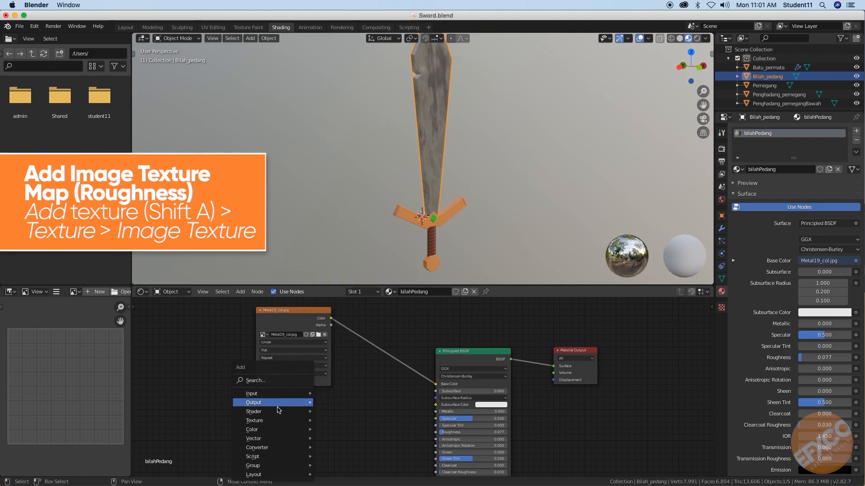
mouse_move(279, 421)
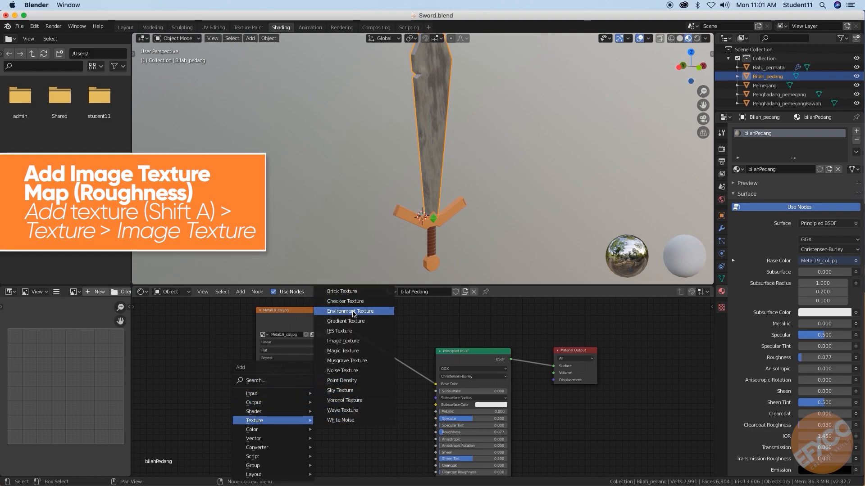
click(343, 341)
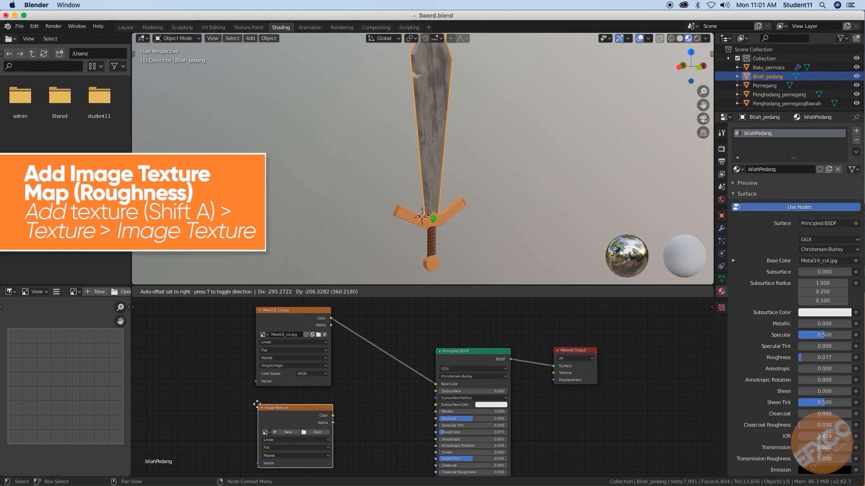
click(256, 407)
scroll(342, 412, up, 2)
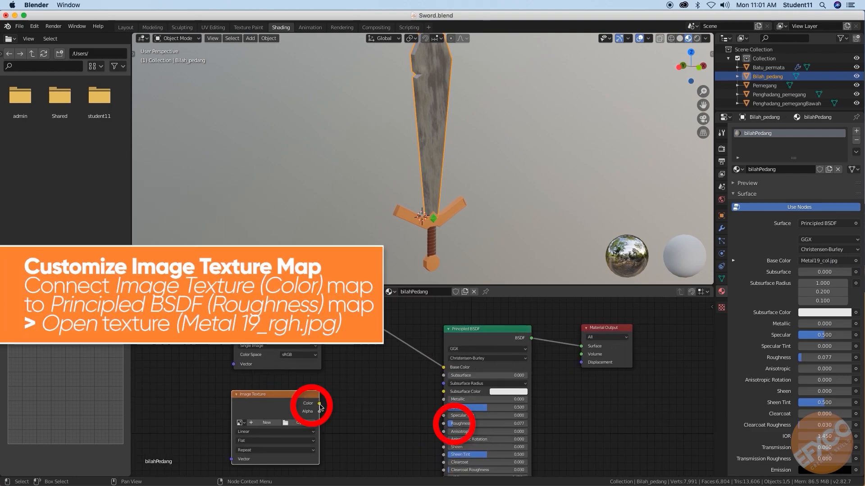
drag(319, 404, 444, 424)
Step: Load Metal19_rgh.jpg from the desktop's Texture/[2K]Metal19 folder into the second Image Texture node
click(294, 399)
click(301, 423)
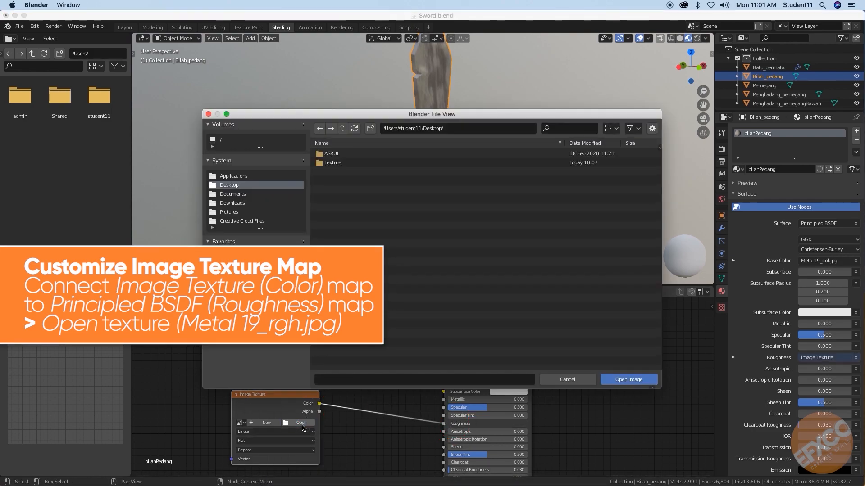
double_click(334, 163)
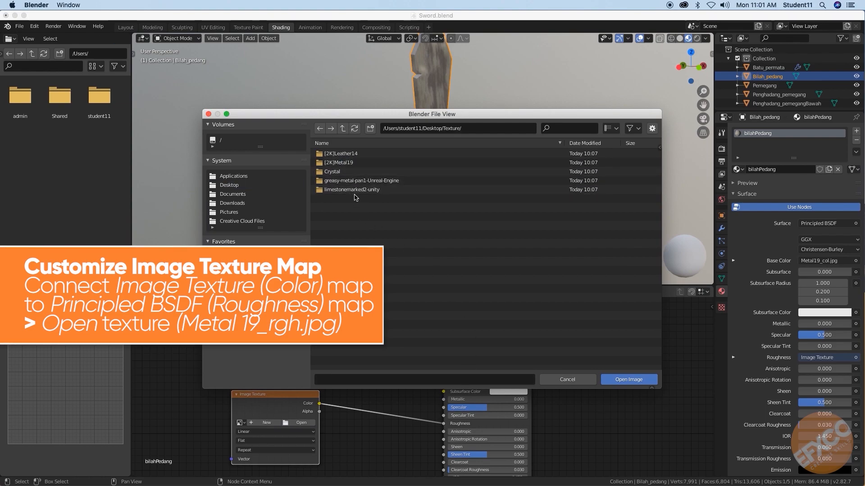
double_click(352, 163)
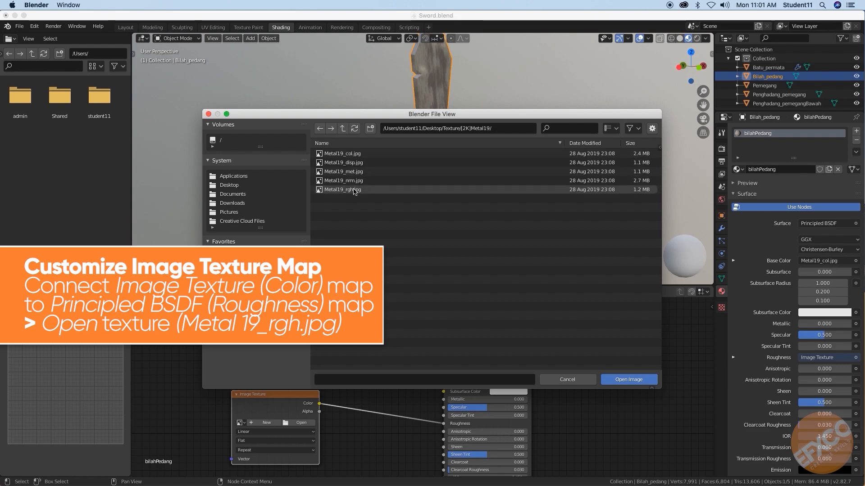
click(347, 190)
click(639, 382)
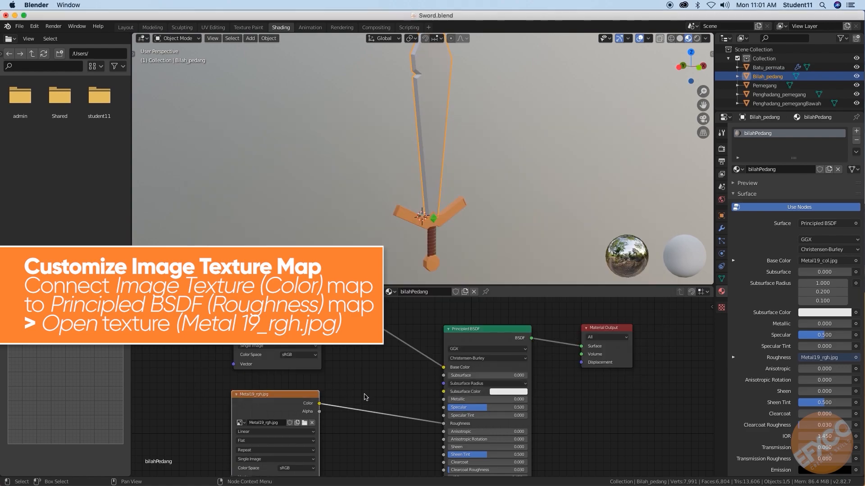
Step: Examine the blade's surface reflections up close and from different angles with the roughness map applied
middle_drag(365, 397, 386, 386)
scroll(463, 167, down, 3)
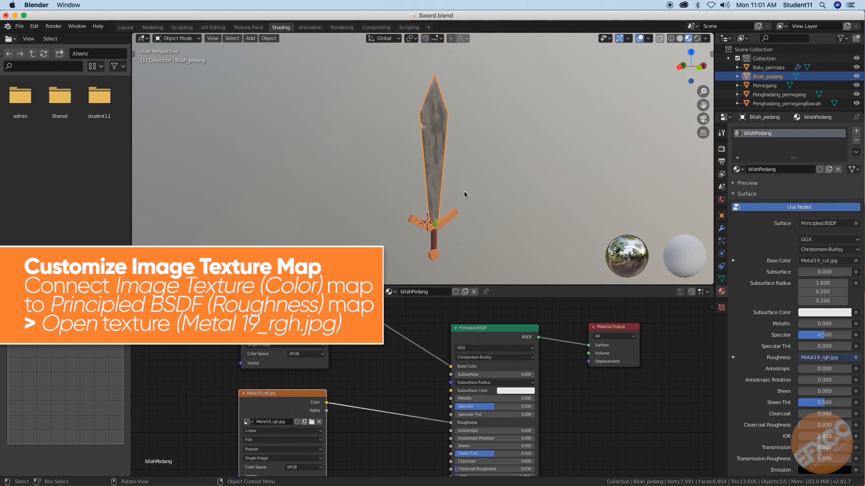
scroll(464, 194, up, 3)
mouse_move(464, 195)
middle_down()
mouse_move(450, 225)
mouse_move(459, 206)
mouse_move(511, 212)
mouse_move(470, 200)
mouse_move(477, 196)
mouse_move(454, 202)
mouse_move(477, 198)
middle_up()
middle_drag(468, 231, 447, 185)
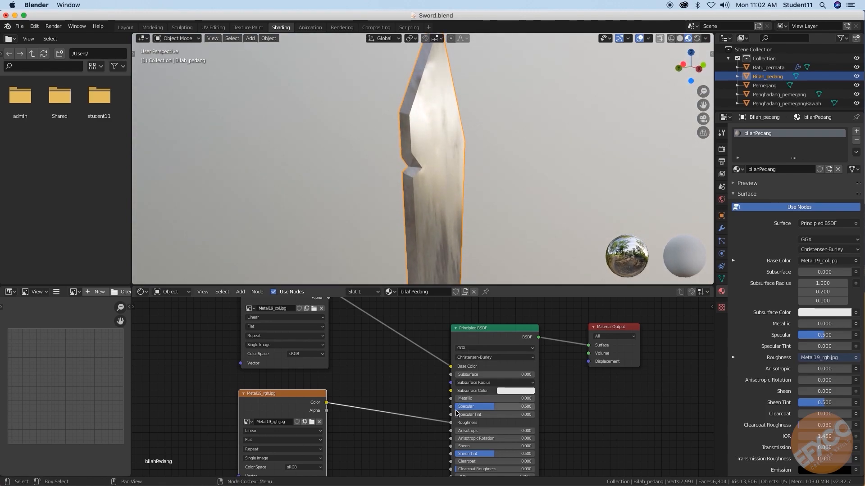
Step: Disconnect the Metal19_rgh.jpg map from Roughness to compare the blade's shine, and reconnect it
drag(450, 424, 369, 410)
mouse_move(468, 212)
middle_down()
mouse_move(485, 202)
mouse_move(471, 180)
mouse_move(479, 183)
mouse_move(471, 203)
mouse_move(479, 201)
middle_up()
drag(327, 403, 448, 423)
middle_drag(458, 189, 465, 205)
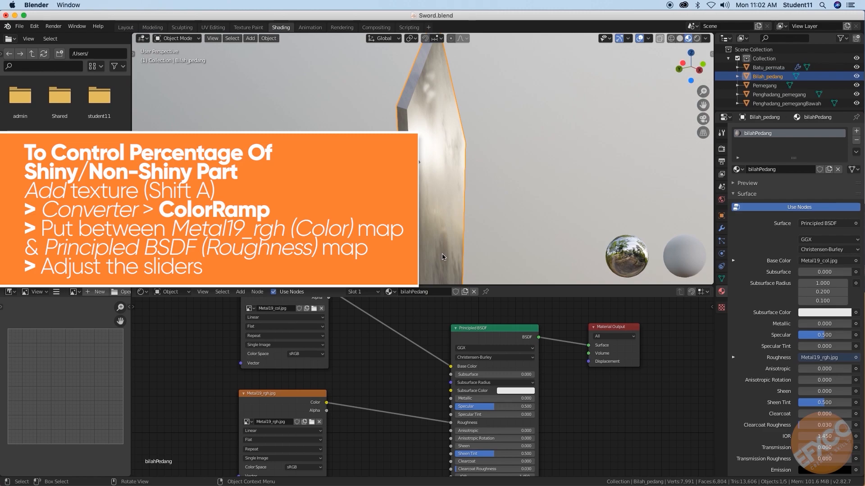
Step: Insert a ColorRamp converter node between the Metal19_rgh.jpg Color output and the Principled BSDF's Roughness input
click(302, 399)
key(shift+a)
mouse_move(376, 383)
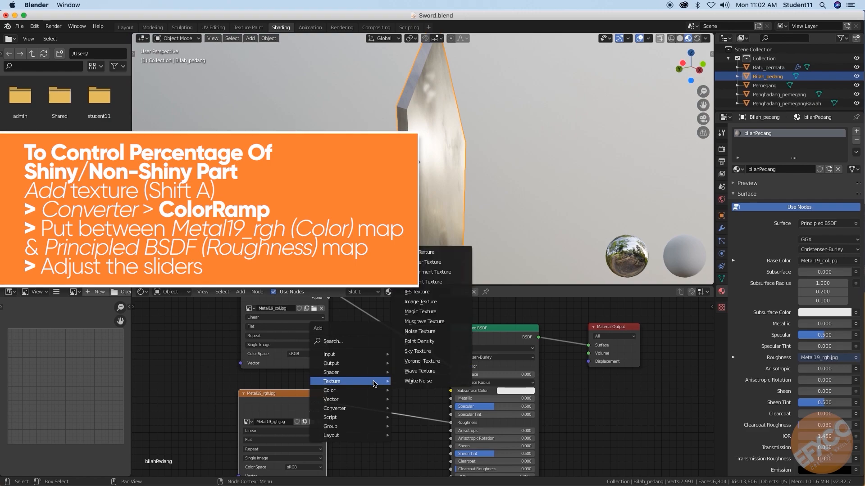
mouse_move(360, 411)
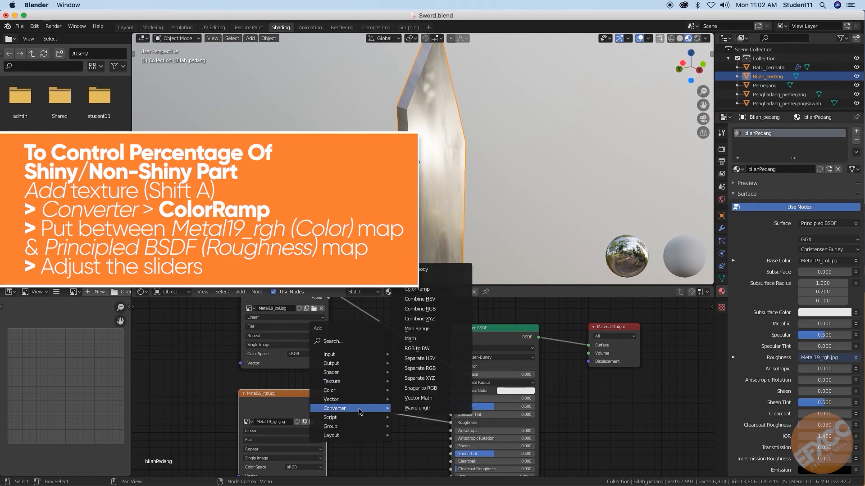
click(416, 289)
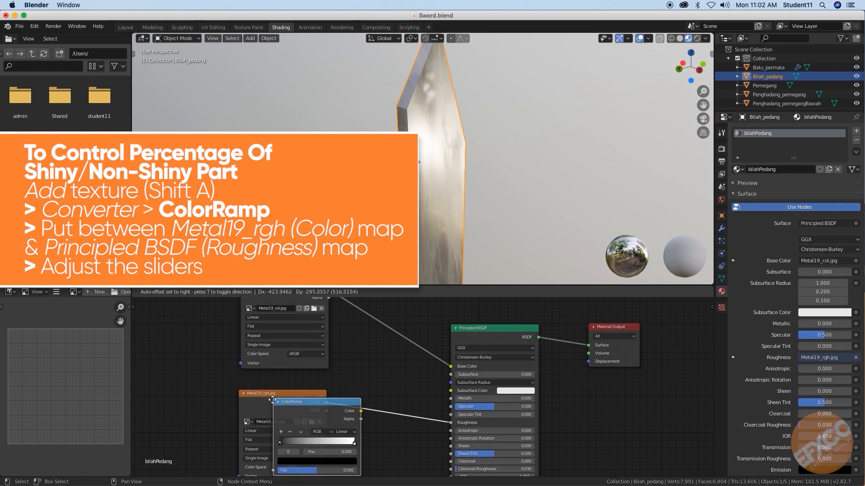
click(385, 421)
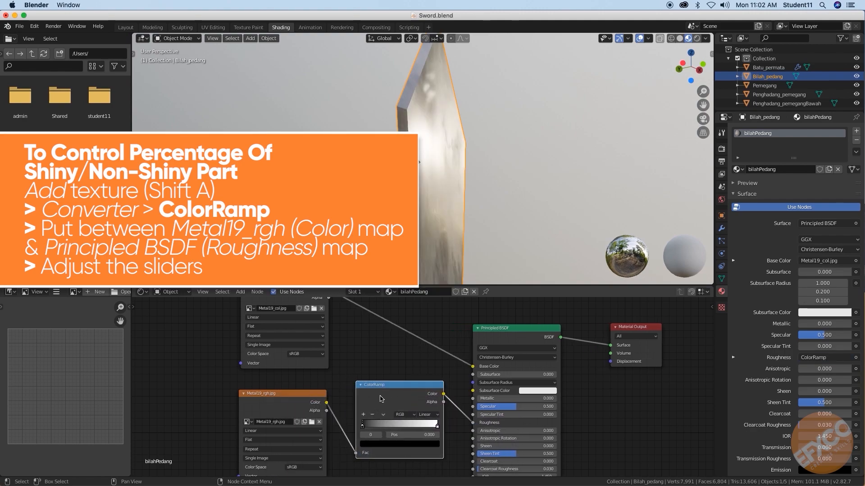
Step: Move the ColorRamp's black stop to position 0.109 and its white stop to about the middle of the ramp
mouse_move(366, 428)
mouse_down()
mouse_move(391, 430)
mouse_move(370, 431)
mouse_up()
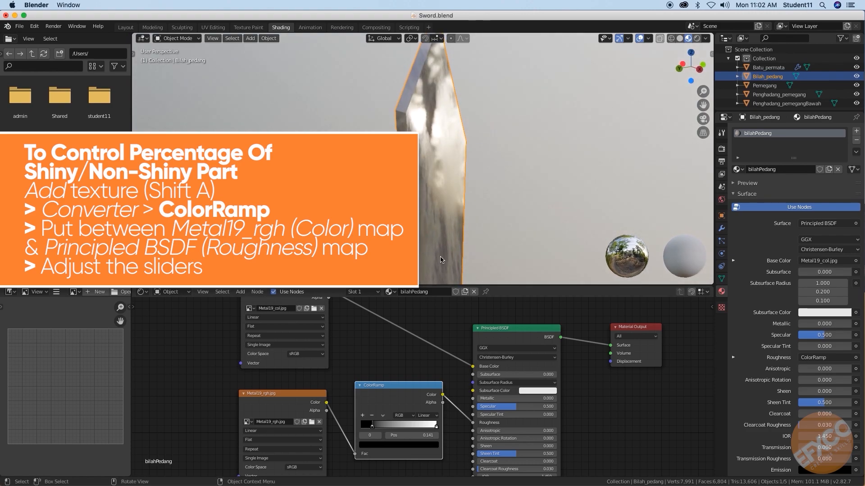
drag(424, 429, 371, 428)
middle_drag(447, 209, 449, 192)
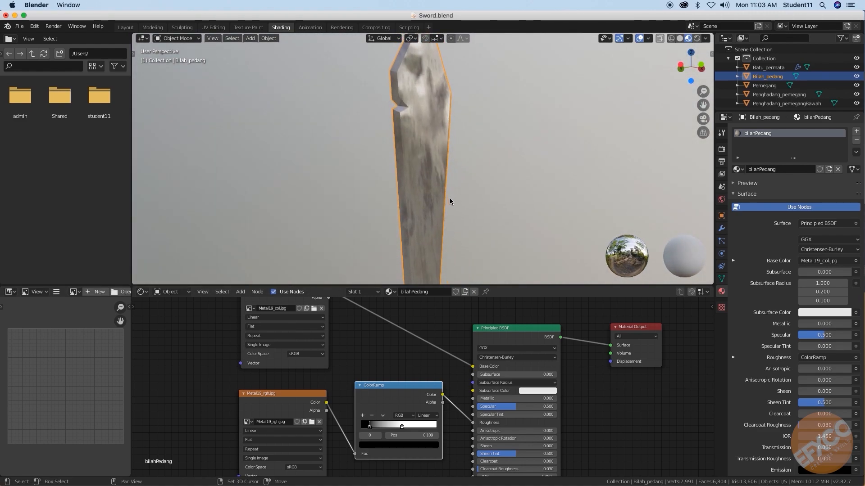
scroll(428, 248, down, 3)
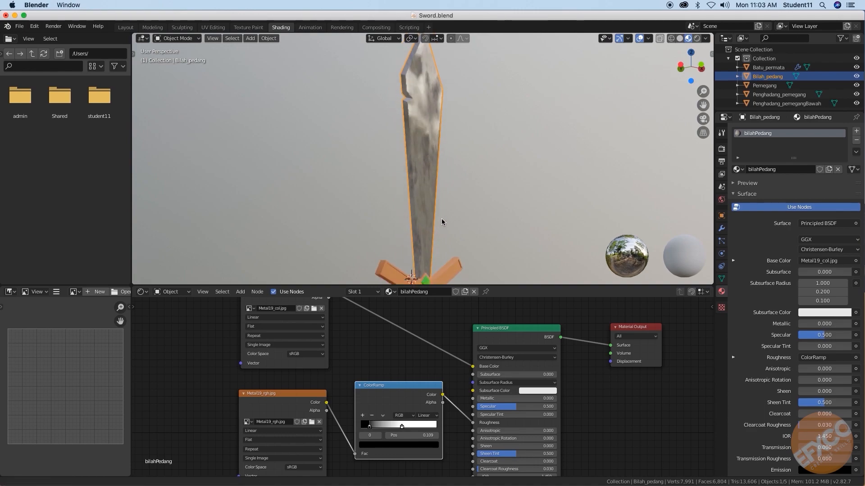
scroll(384, 397, down, 1)
scroll(383, 397, down, 5)
Step: Add a third Image Texture node below Metal19_rgh.jpg and move the Principled BSDF node slightly away from the texture nodes
middle_drag(401, 421, 403, 351)
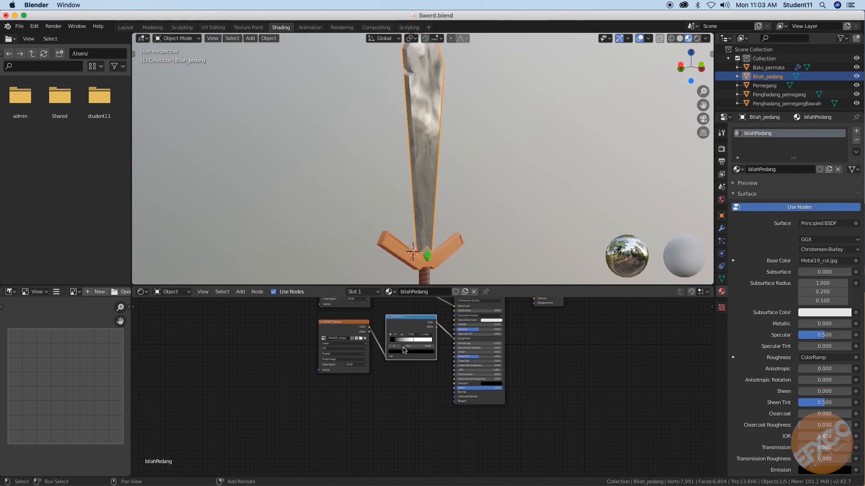
scroll(405, 389, up, 4)
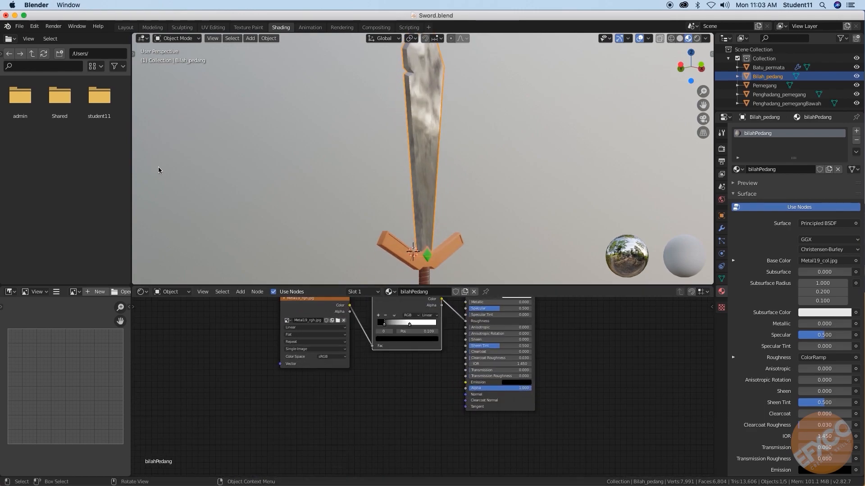
key(shift+a)
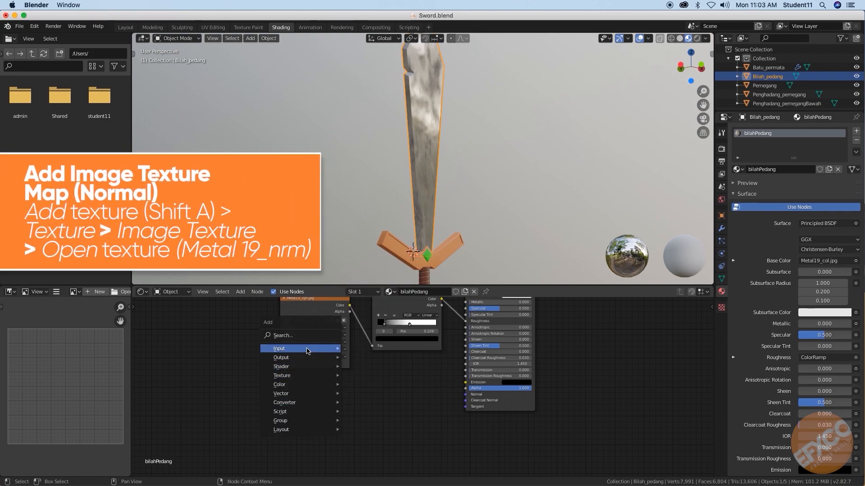
mouse_move(304, 364)
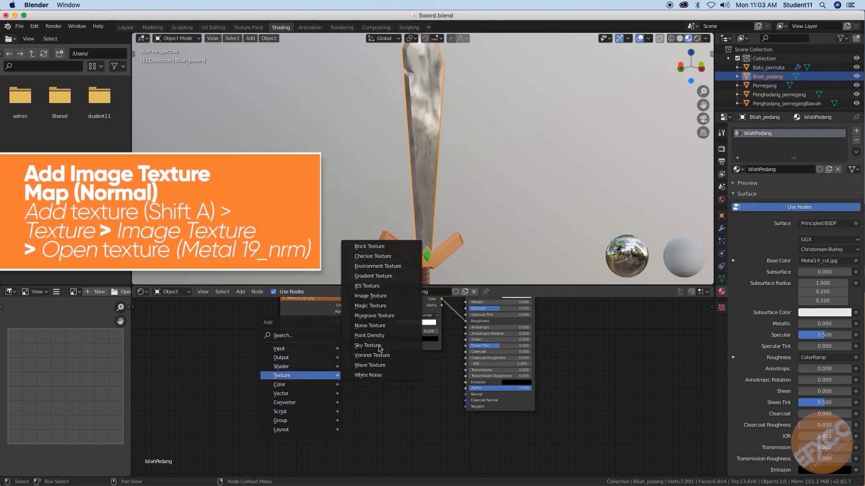
click(388, 296)
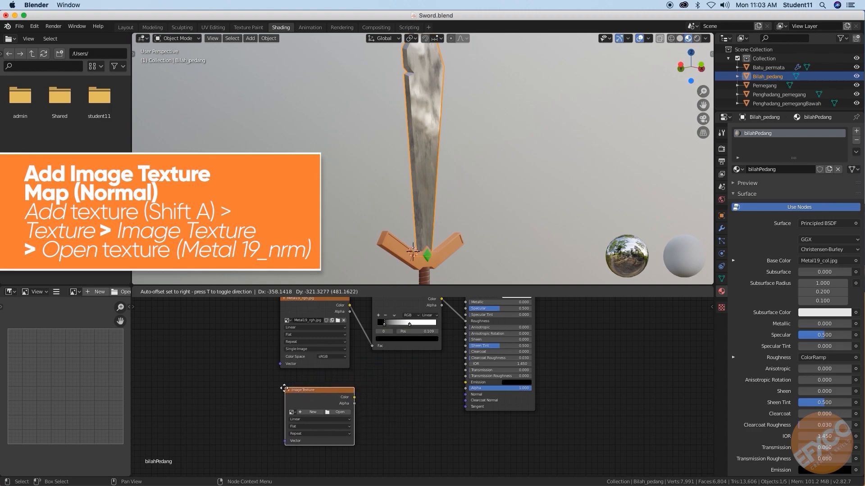
click(284, 387)
middle_drag(444, 383, 435, 416)
scroll(435, 405, down, 2)
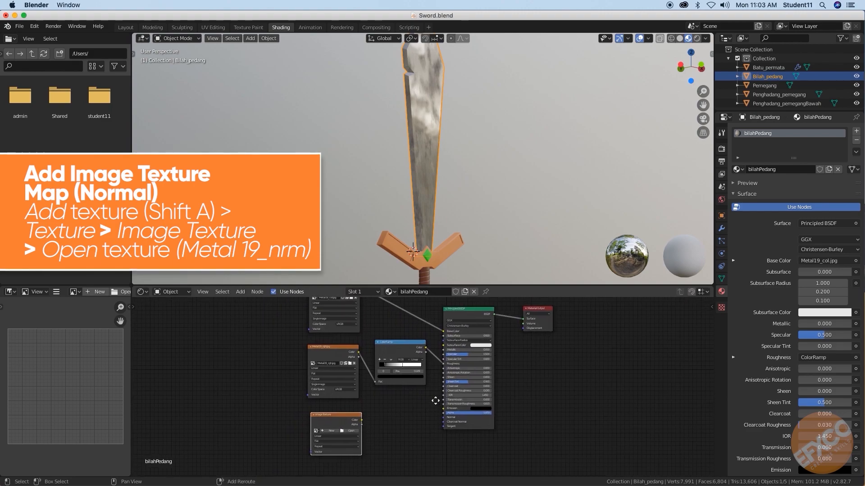
drag(464, 314, 473, 332)
middle_drag(414, 417, 381, 395)
scroll(409, 388, up, 4)
scroll(408, 388, down, 1)
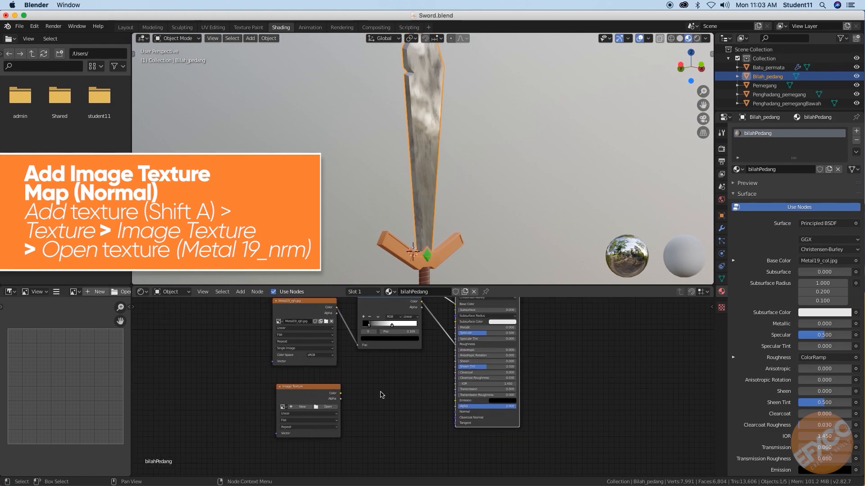
Step: Load Metal19_nrm.jpg from the desktop's Texture/[2K]Metal19 folder into the third Image Texture node
click(329, 408)
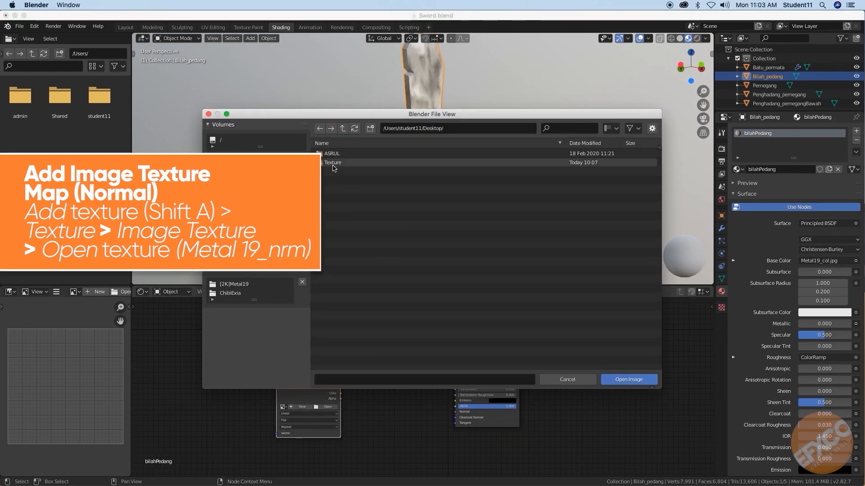
click(333, 164)
click(333, 164)
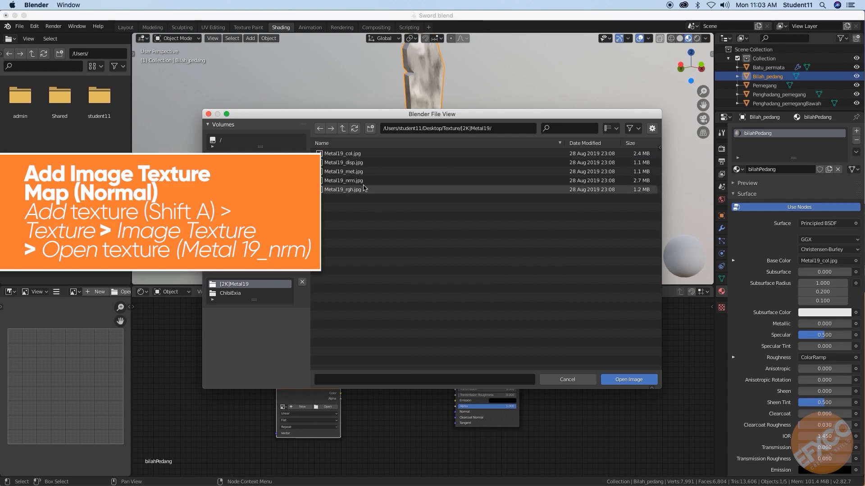
click(351, 181)
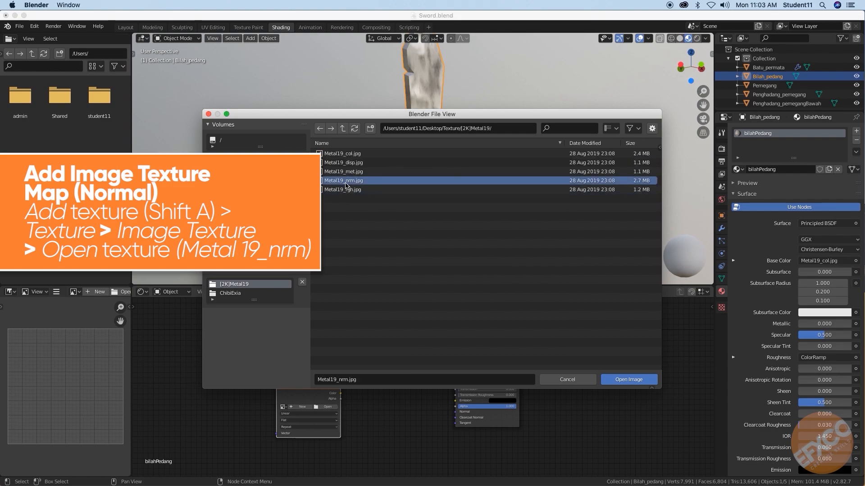
click(620, 380)
Step: Add a Normal Map node between the Metal19_nrm.jpg texture node and the Principled BSDF
scroll(350, 388, up, 3)
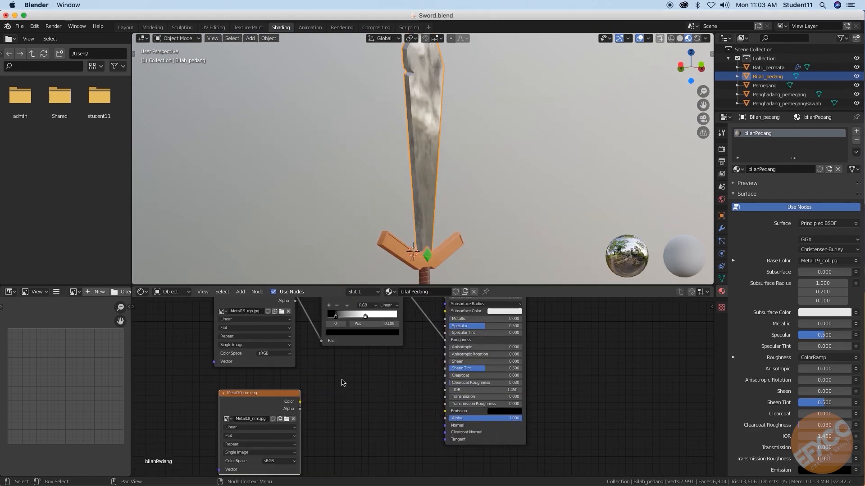
middle_drag(364, 378, 377, 366)
mouse_move(303, 388)
mouse_down()
mouse_move(302, 380)
mouse_move(305, 387)
mouse_up()
middle_drag(342, 394, 349, 387)
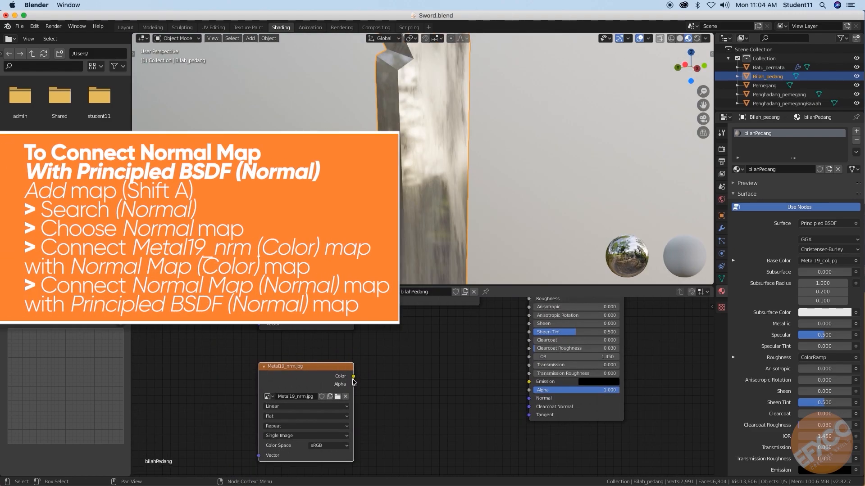
drag(354, 378, 496, 397)
key(shift+a)
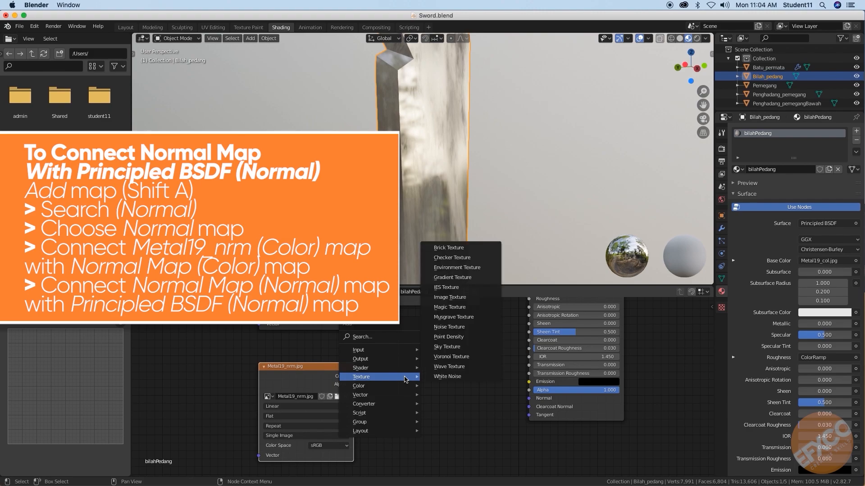
click(379, 338)
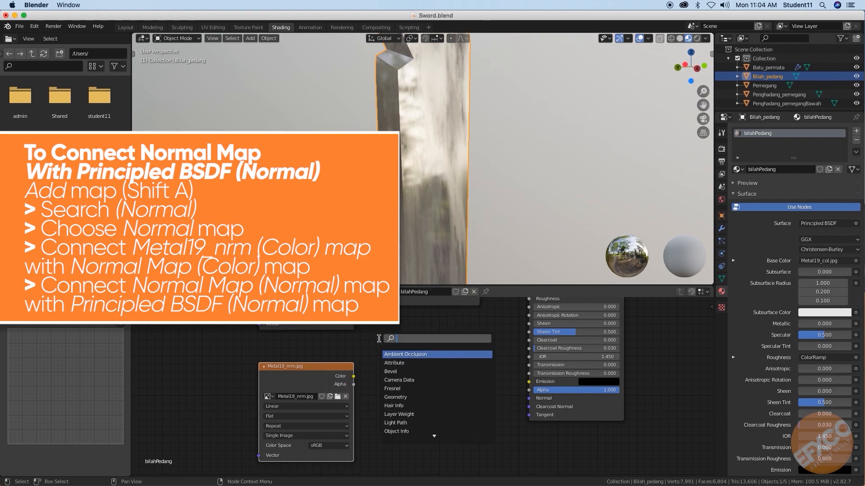
text(normal)
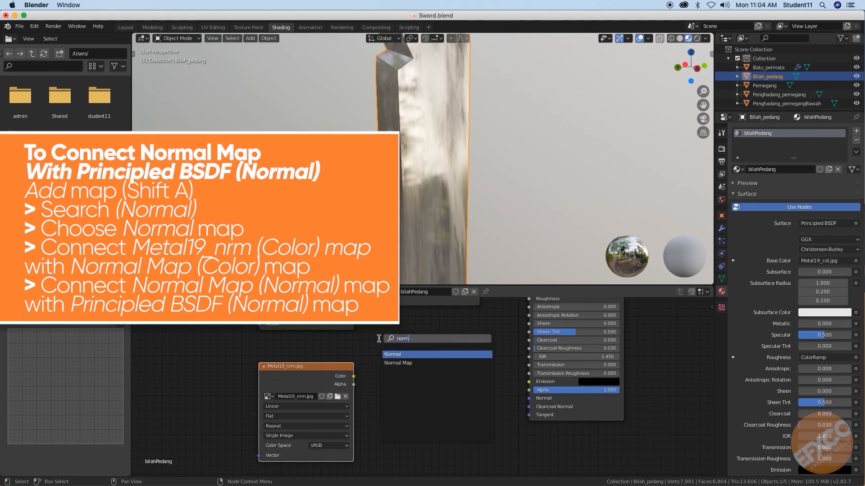
click(396, 363)
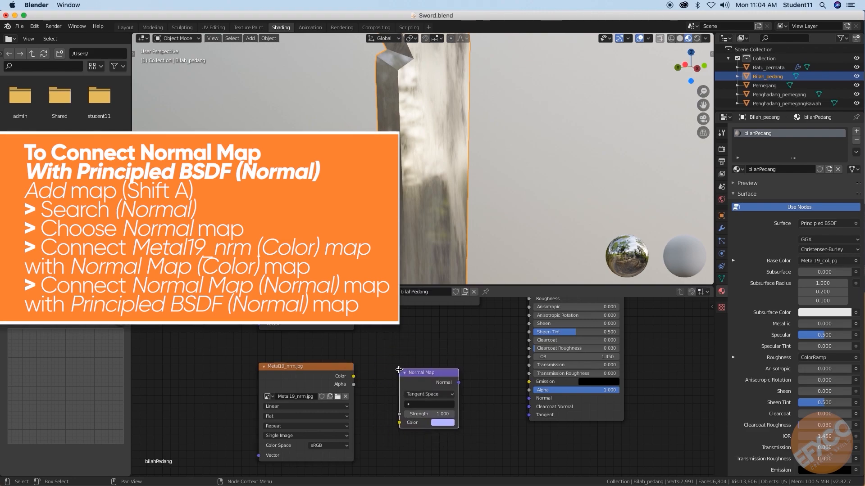
Step: Connect Metal19_nrm.jpg's Color to the Normal Map's Color input, and the Normal Map's output to the Principled BSDF's Normal
drag(354, 377, 399, 423)
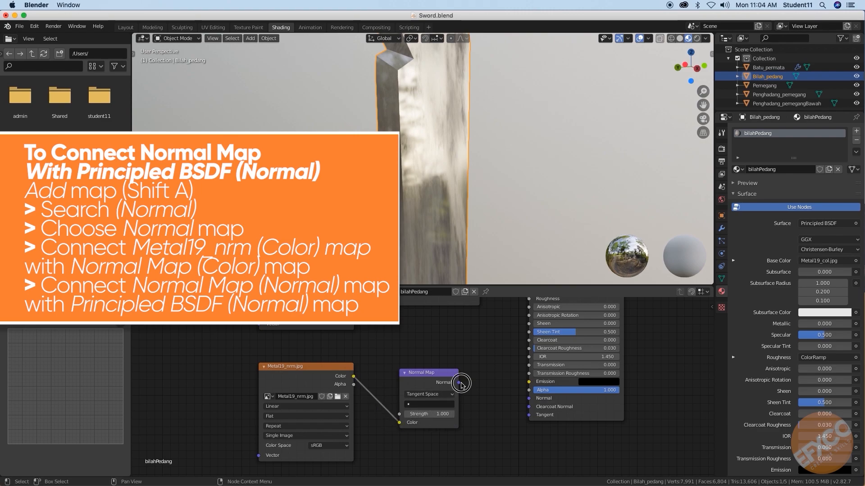
drag(459, 382, 498, 391)
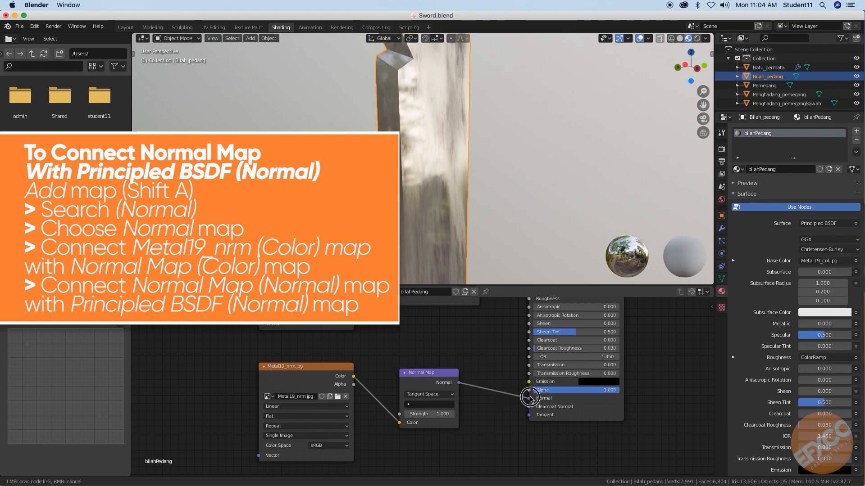
drag(530, 400, 529, 398)
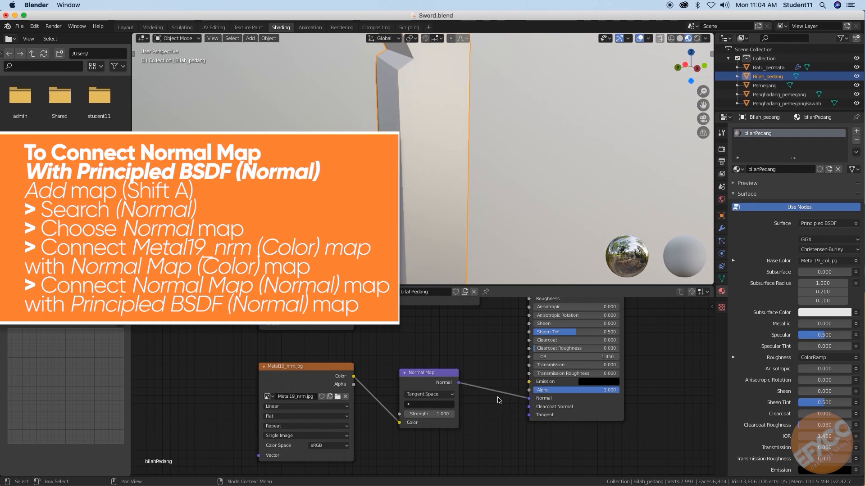
mouse_move(452, 161)
middle_down()
mouse_move(428, 183)
mouse_move(427, 154)
mouse_move(428, 200)
mouse_move(435, 171)
mouse_move(445, 173)
mouse_move(406, 180)
mouse_move(405, 152)
mouse_move(441, 165)
middle_up()
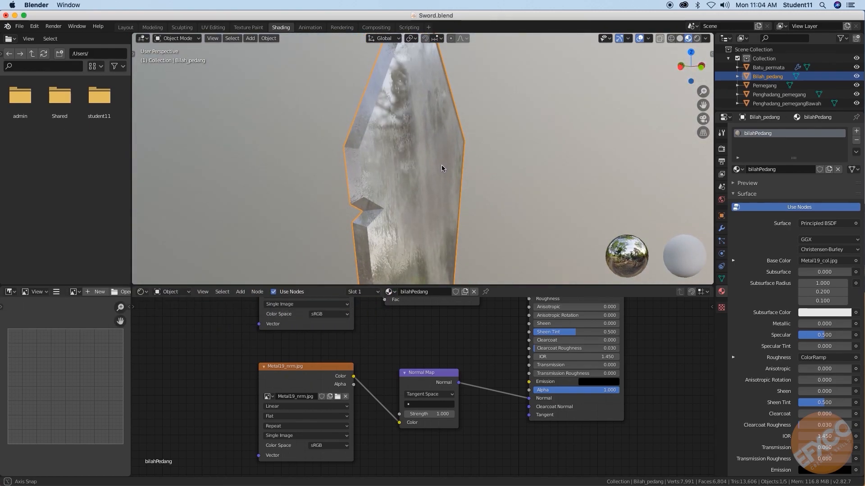
Step: Set the color space of the Metal19_rgh.jpg texture node to Non-Color
middle_drag(388, 342, 386, 392)
scroll(389, 392, down, 5)
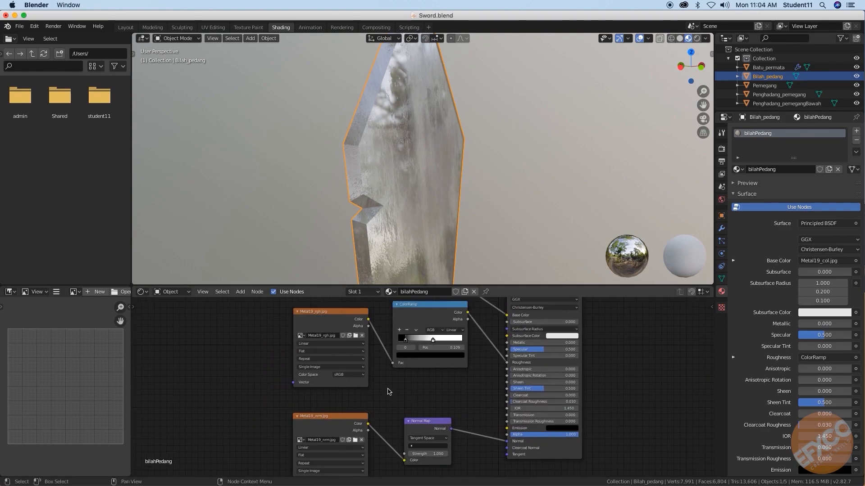
middle_drag(386, 360, 385, 384)
scroll(388, 372, up, 4)
scroll(361, 414, down, 4)
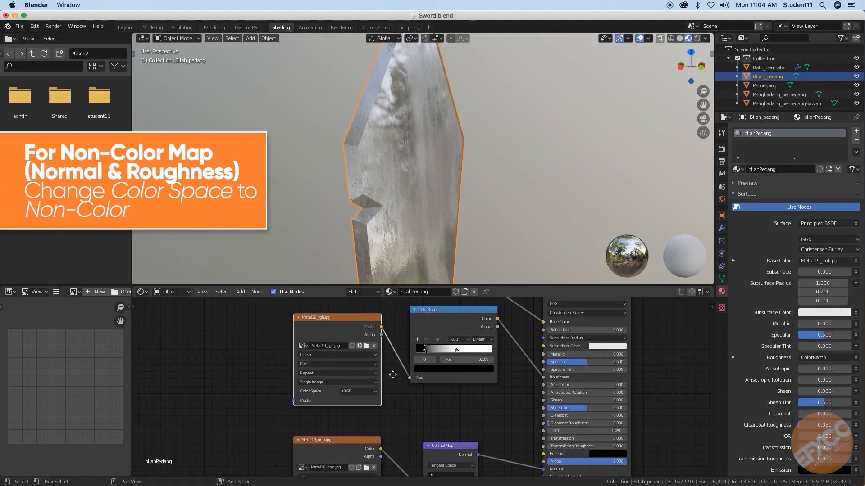
scroll(352, 400, up, 3)
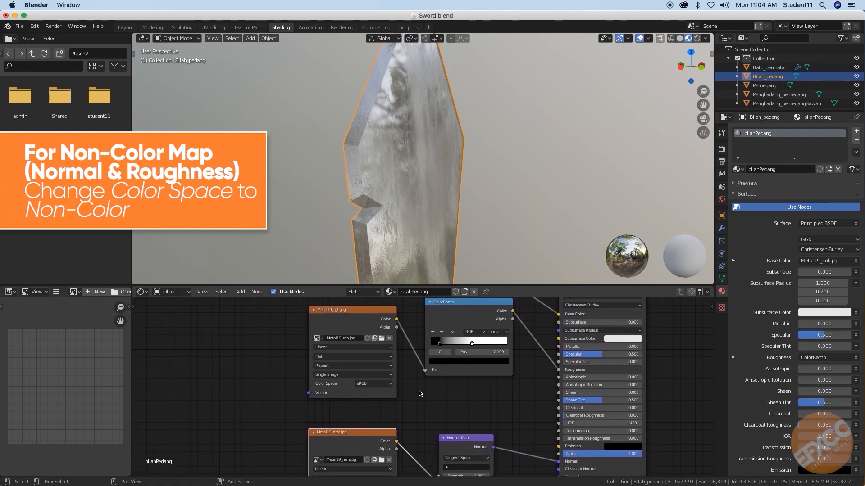
click(368, 389)
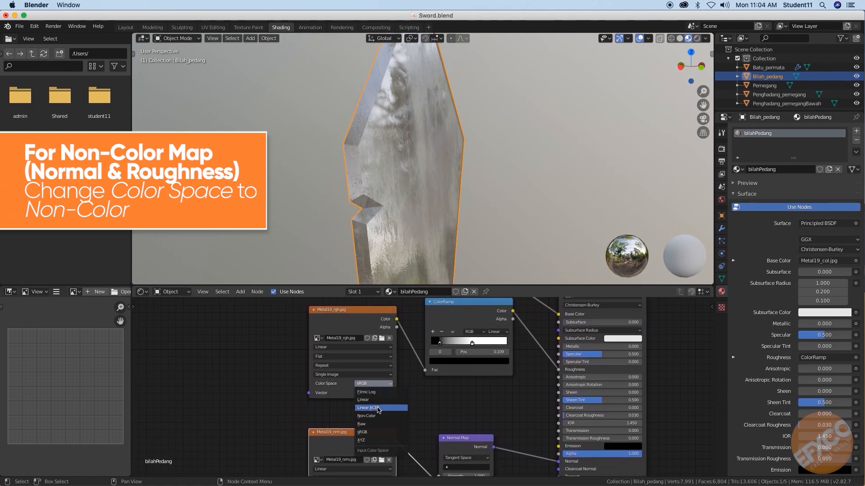
click(396, 411)
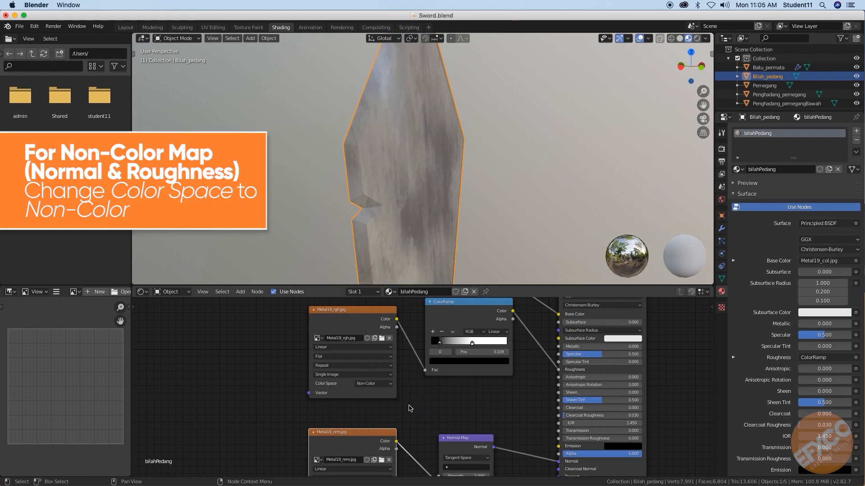
Step: Set the color space of the Metal19_nrm.jpg texture node to Non-Color and check the blade's surface
scroll(412, 397, down, 5)
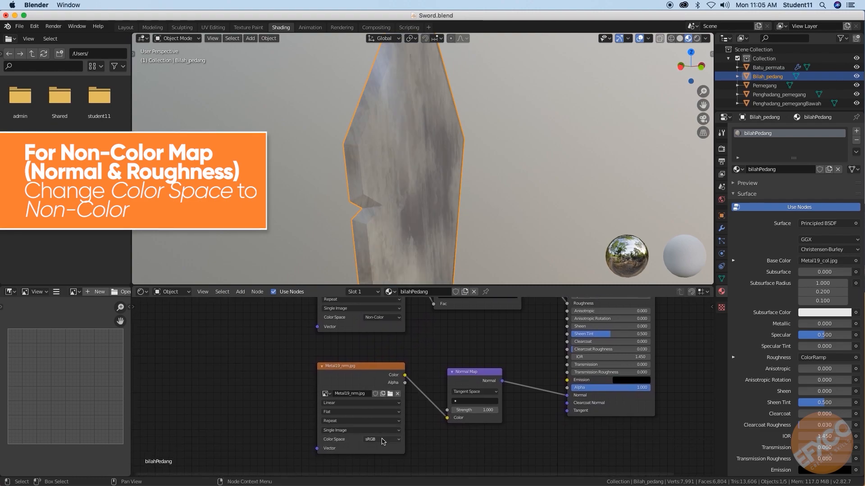
click(381, 439)
click(384, 407)
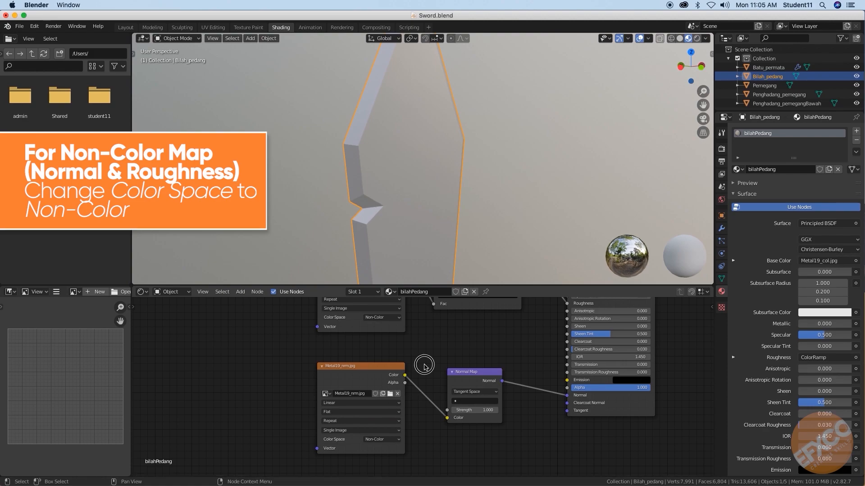
middle_drag(428, 191, 465, 198)
scroll(444, 331, up, 10)
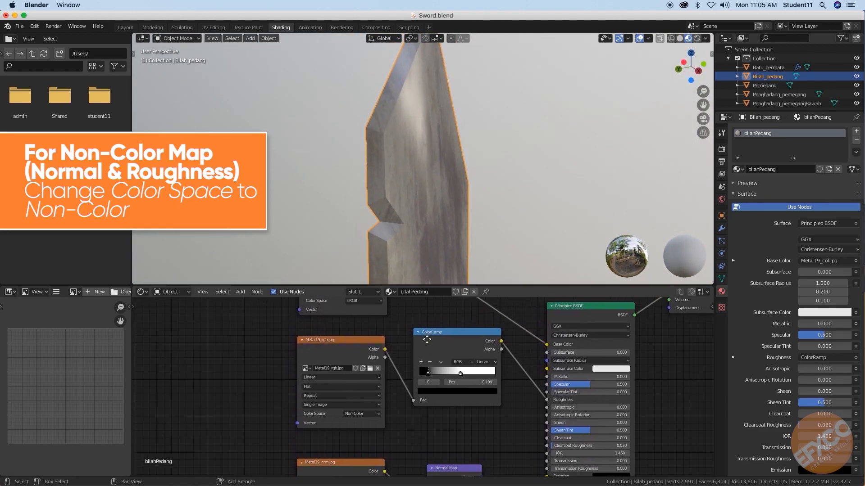
Step: Move the blade roughness ColorRamp's white stop closer to the white end and its black stop to about 0.355
click(372, 334)
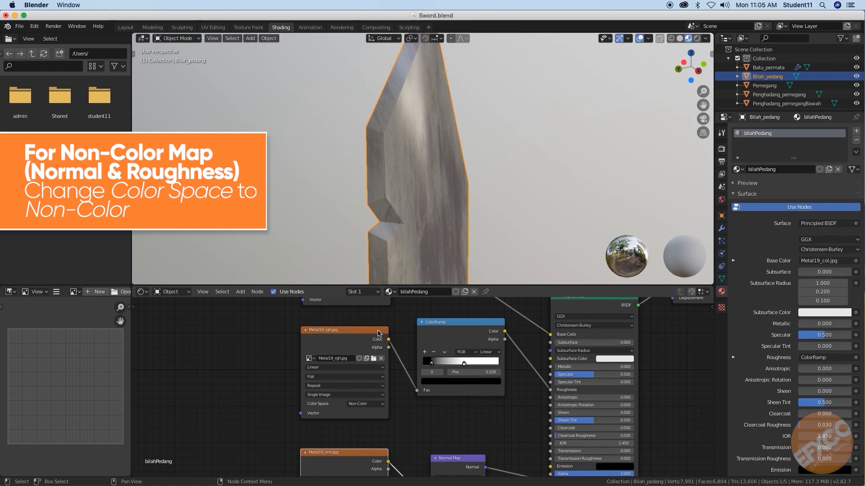
mouse_move(470, 190)
middle_down()
mouse_move(484, 193)
mouse_move(463, 200)
middle_up()
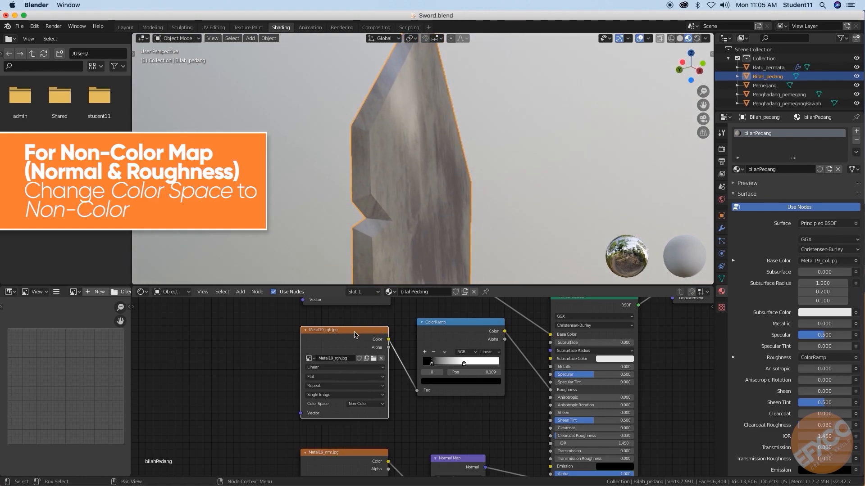
mouse_move(465, 366)
mouse_down()
mouse_move(497, 363)
mouse_move(487, 365)
mouse_up()
drag(431, 365, 449, 367)
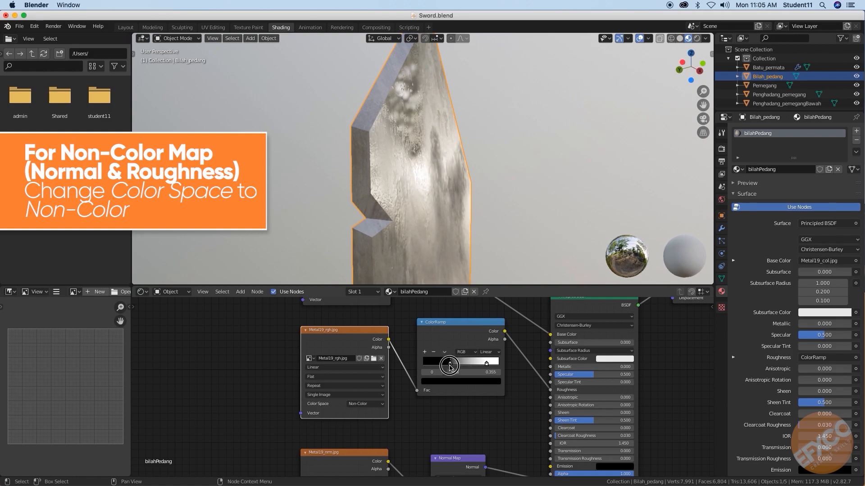
Step: Select the sword's crossguard, Penghadang_pemegang, to work on its material nodes
middle_drag(442, 231, 461, 185)
click(457, 209)
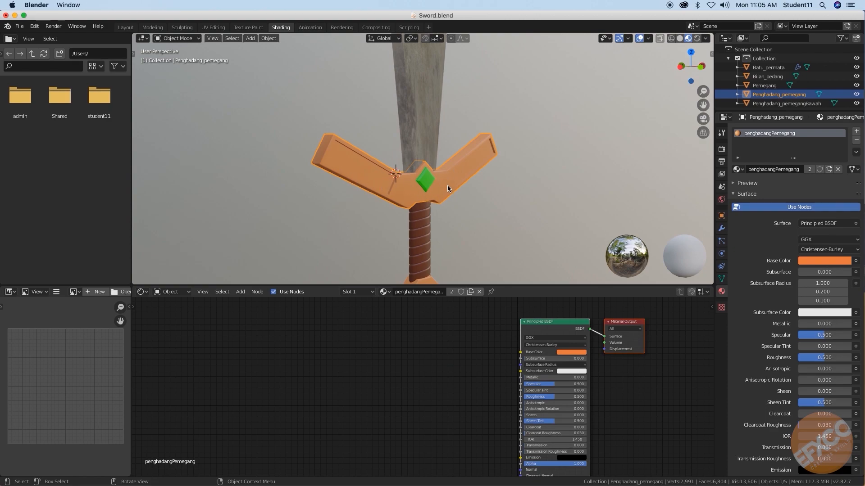
middle_drag(463, 193, 430, 195)
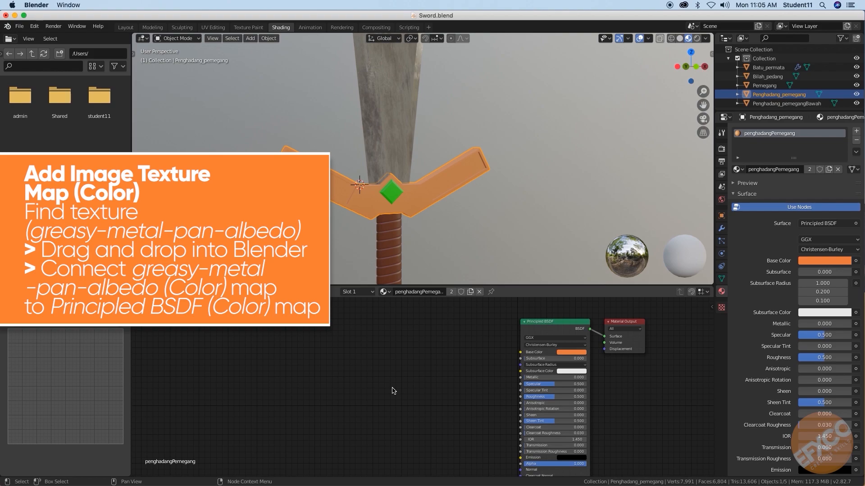
key(shift+a)
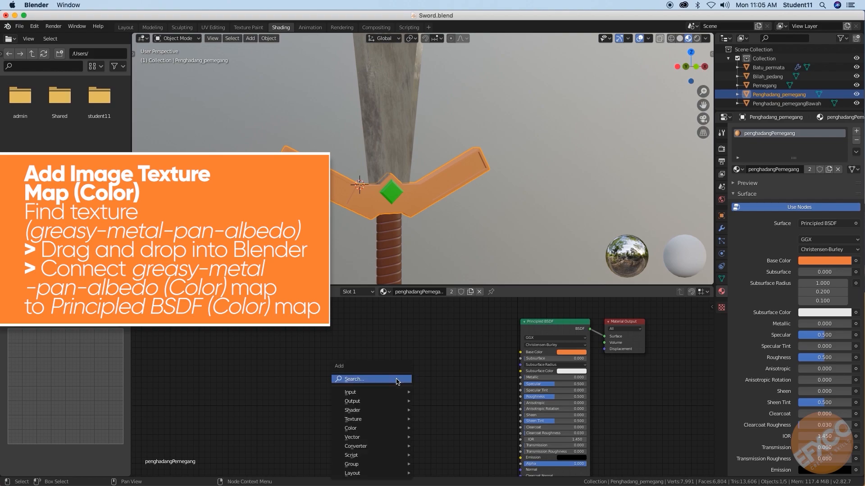
mouse_move(379, 420)
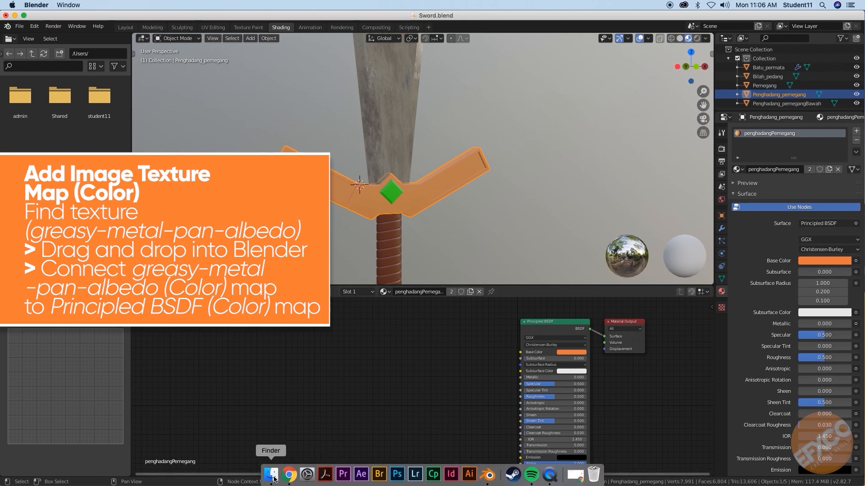
Step: Switch to Finder and select greasy-metal-pan1-albedo.png in the greasy-metal-pan1-Unreal-Engine texture folder
click(279, 471)
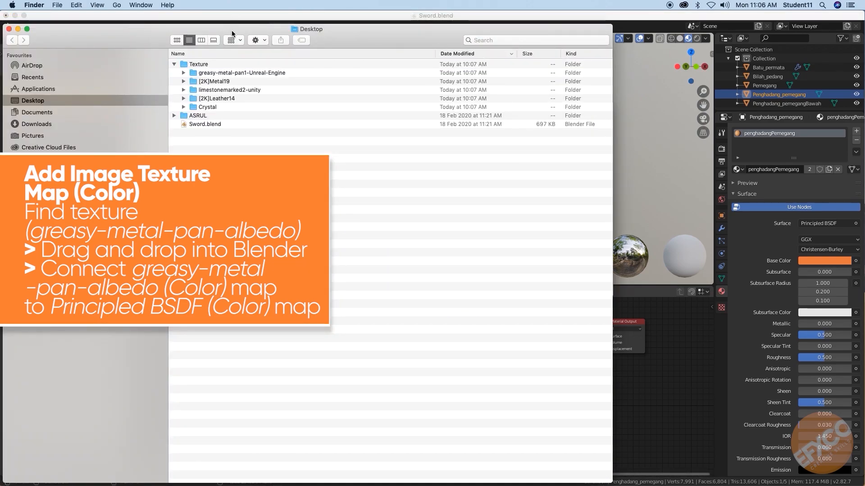
drag(233, 34, 310, 37)
click(261, 99)
click(261, 99)
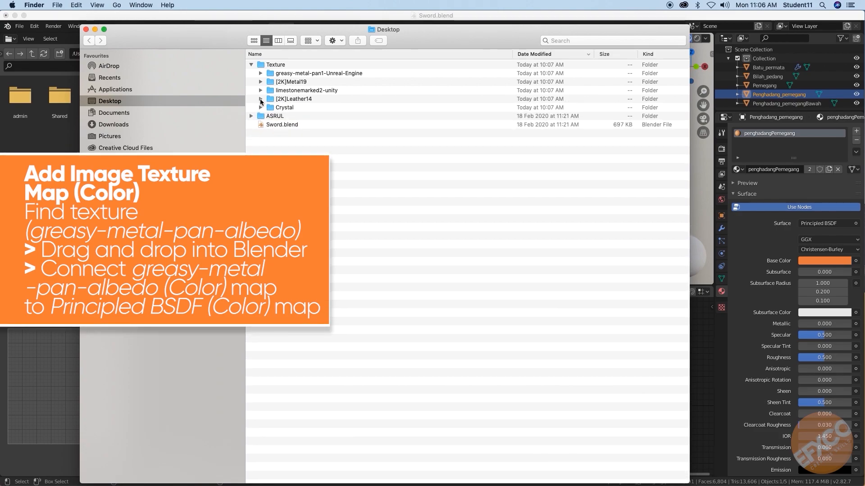
click(261, 73)
click(317, 91)
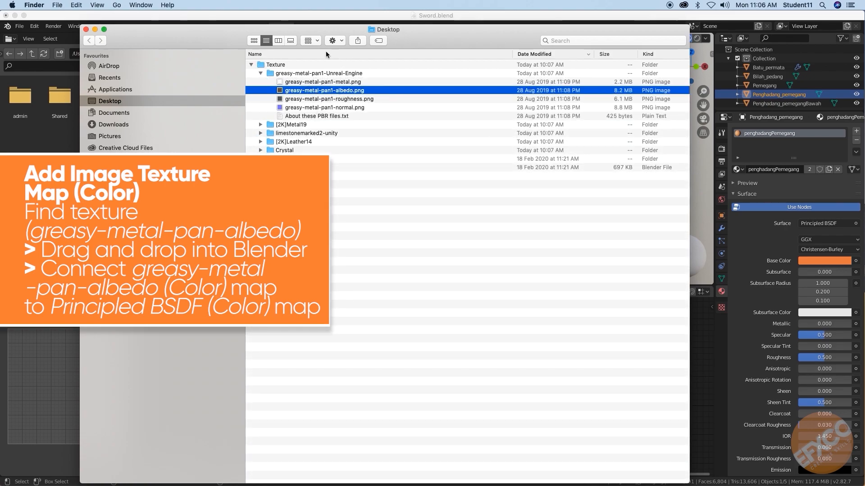
Step: Bring the albedo image into the crossguard's node graph in Blender and connect its Color to the Principled BSDF's Base Color
drag(283, 33, 485, 36)
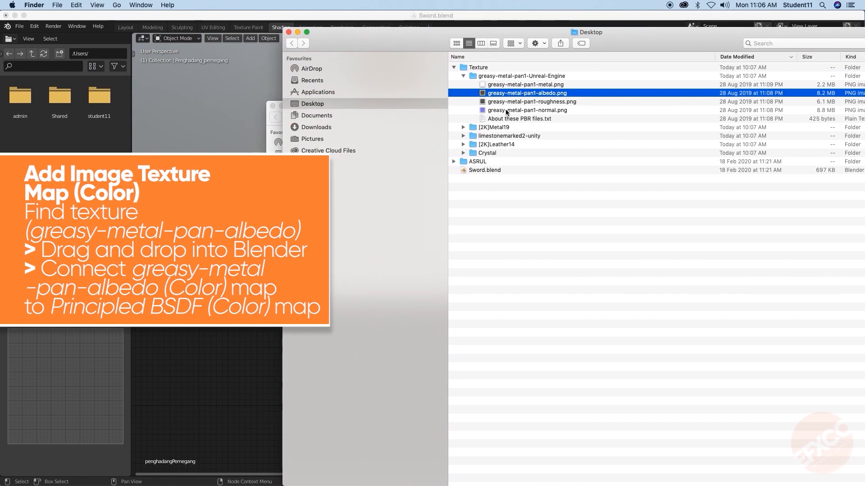
drag(520, 96, 235, 358)
click(239, 341)
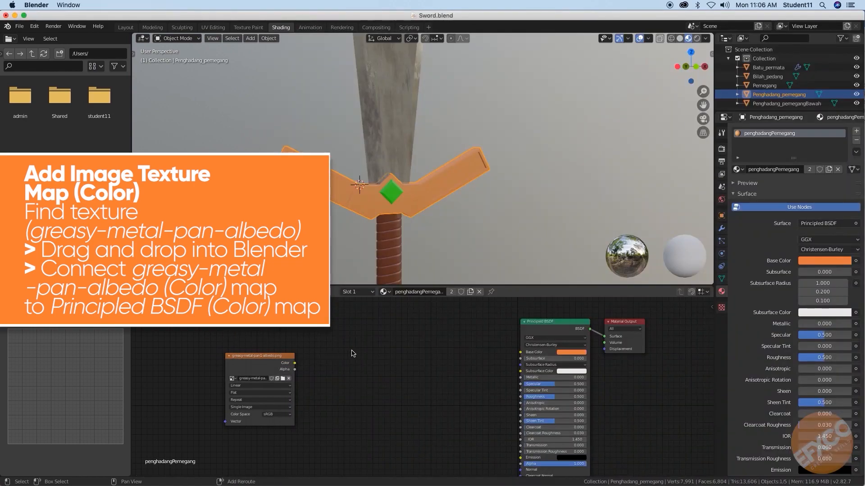
middle_drag(353, 353, 291, 366)
drag(214, 373, 457, 363)
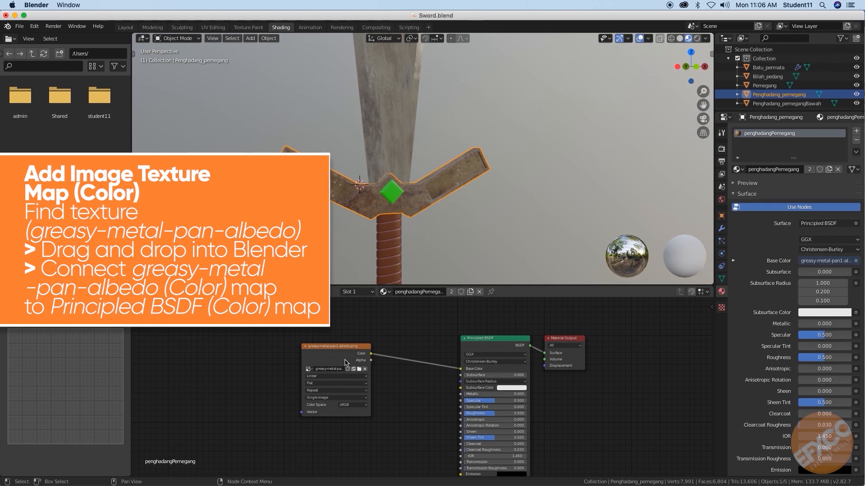
Step: Select the blade and review how its Metal19_col.jpg texture node is connected
click(398, 140)
middle_drag(329, 302, 337, 331)
scroll(323, 368, up, 1)
click(300, 346)
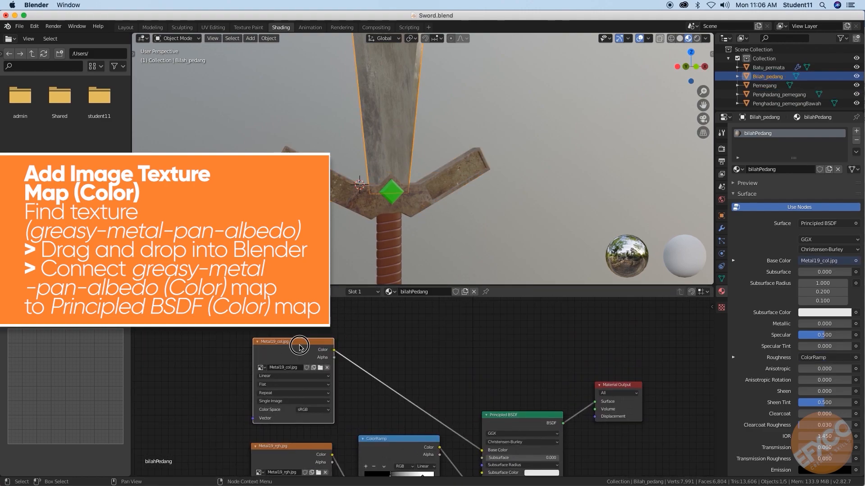
Step: Reselect the crossguard and move its albedo texture node up to make room beneath it
click(348, 199)
middle_drag(386, 387, 388, 408)
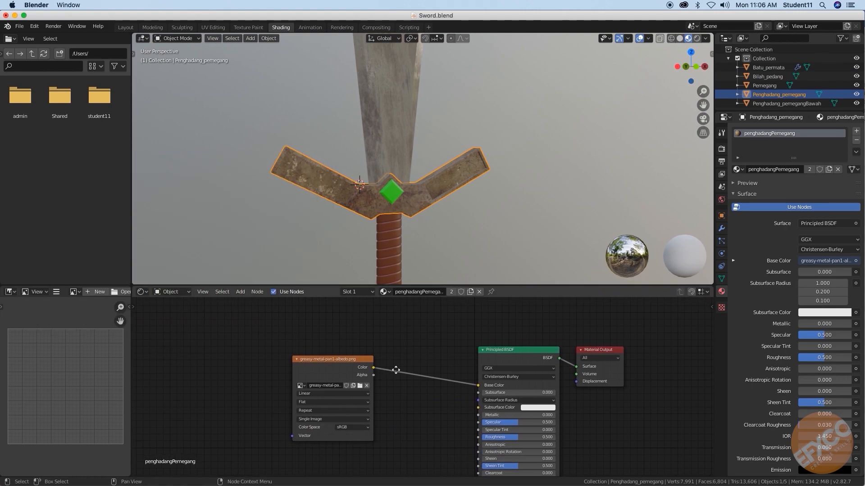
middle_drag(396, 370, 402, 370)
scroll(407, 376, down, 1)
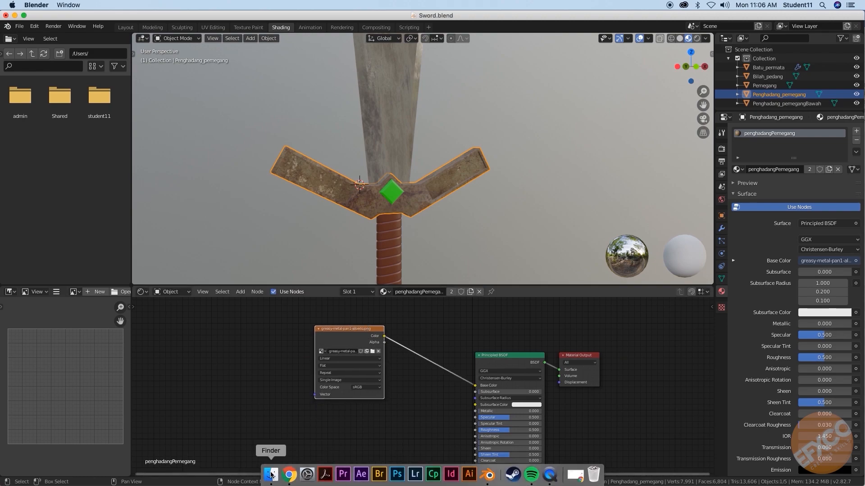
Step: Bring greasy-metal-pan1-roughness.png from Finder into the crossguard's nodes and connect its Color to the Principled BSDF's Roughness
click(273, 476)
click(532, 104)
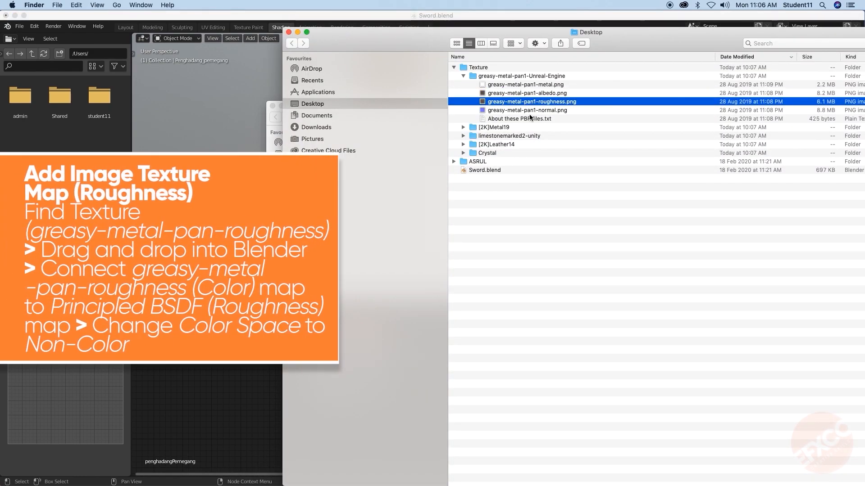
drag(345, 299, 364, 421)
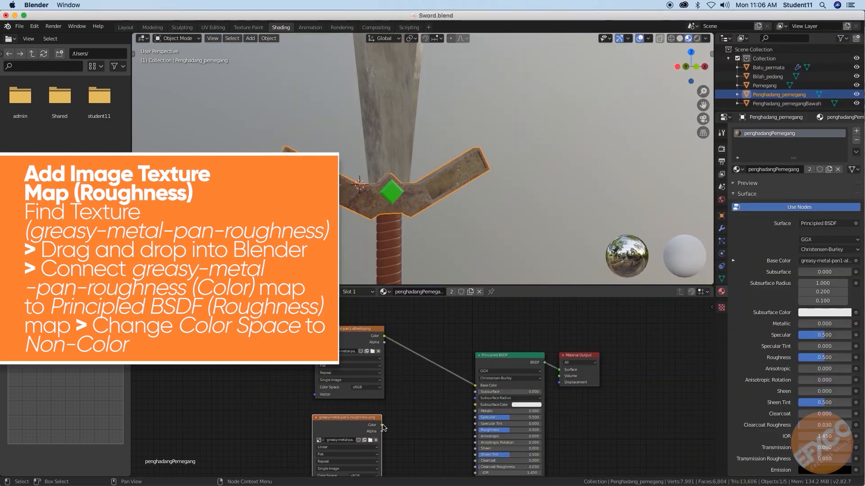
drag(477, 431, 475, 430)
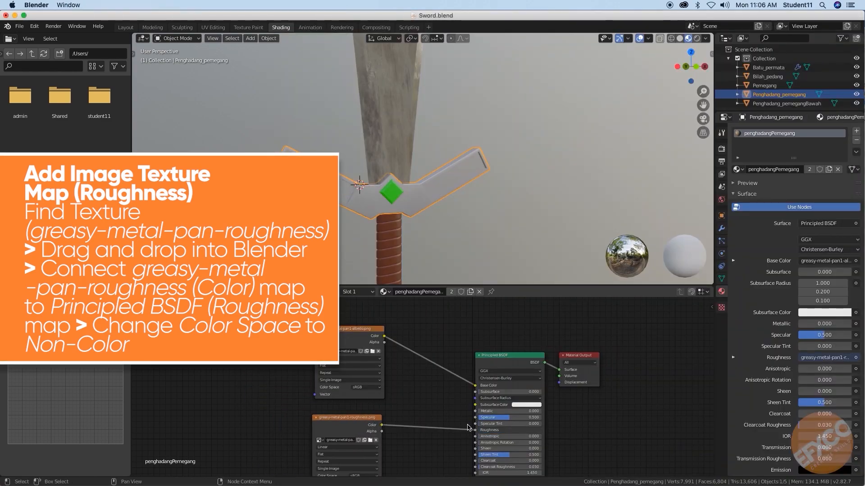
Step: Set the color space of the greasy-metal-pan1-roughness.png texture node to Non-Color
scroll(405, 448, down, 3)
click(377, 451)
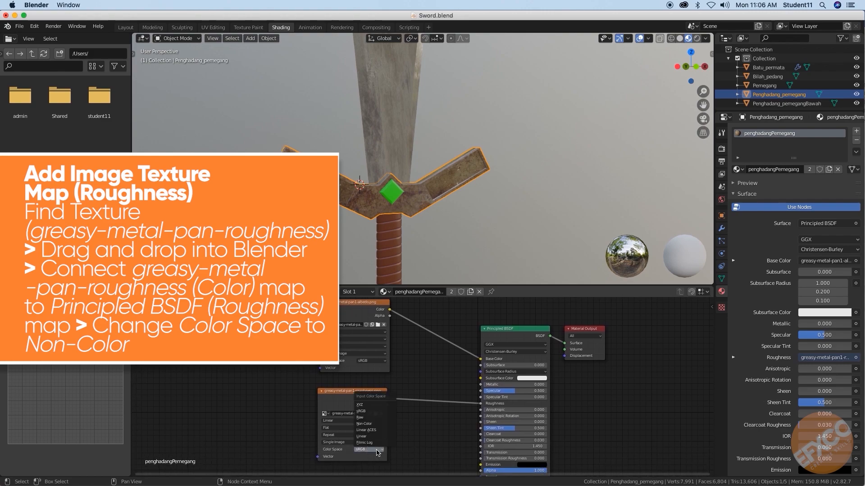
click(376, 425)
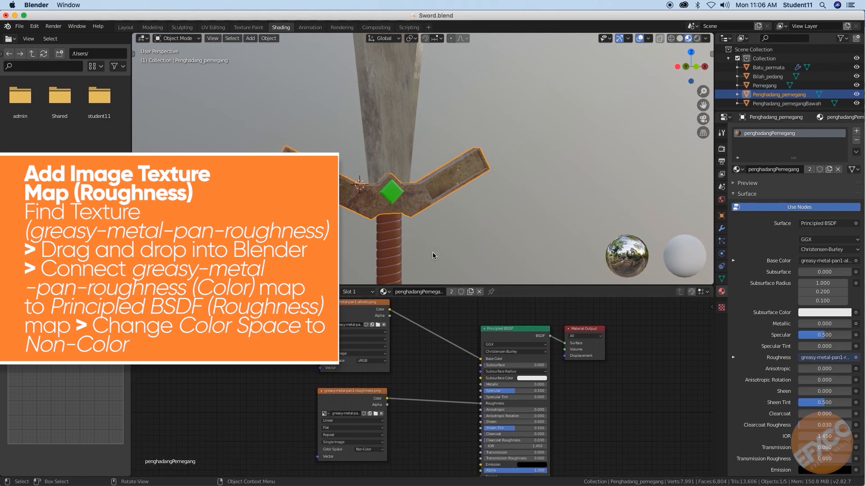
Step: Bring greasy-metal-pan1-normal.png from Finder into the crossguard's nodes and place it below the roughness texture node
middle_drag(431, 404, 437, 343)
scroll(436, 346, down, 3)
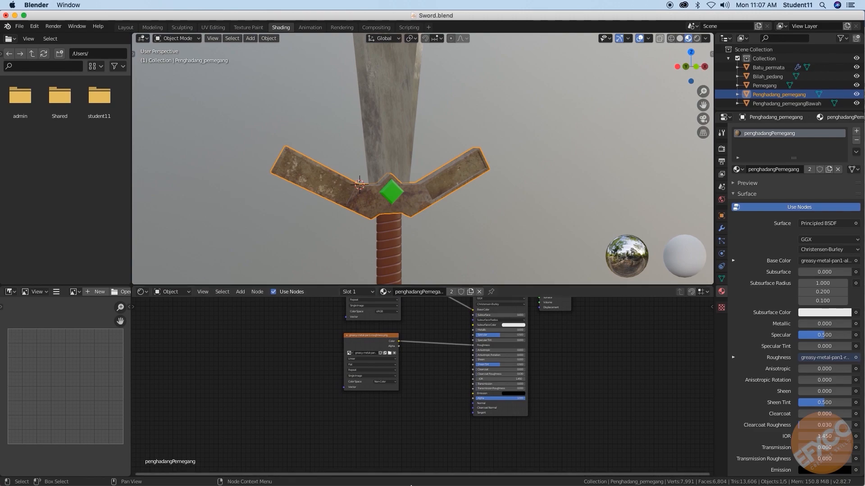
mouse_move(397, 479)
click(273, 477)
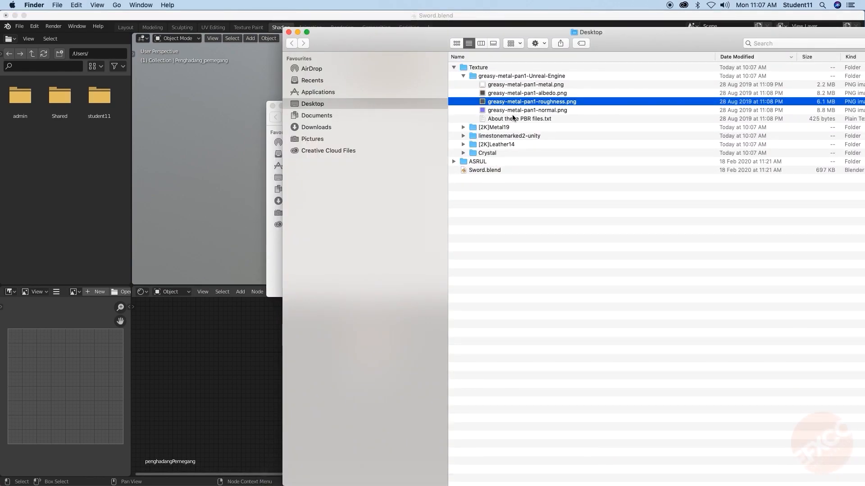
click(513, 113)
drag(513, 110, 196, 422)
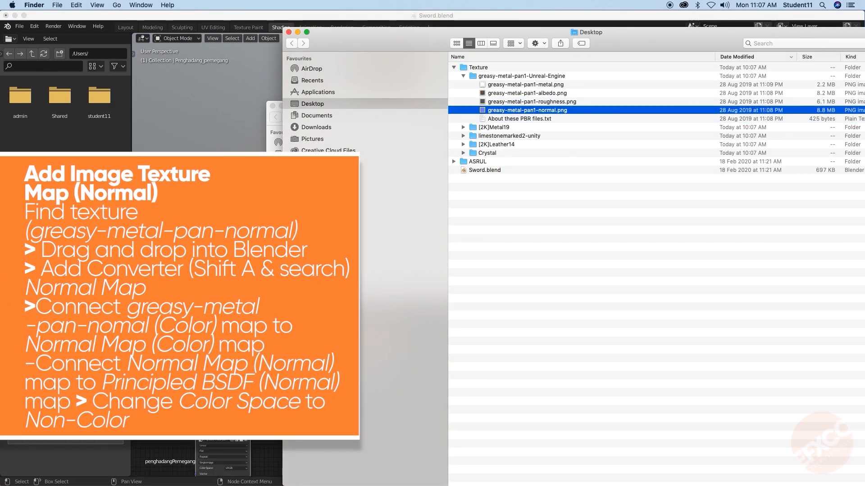
click(195, 422)
middle_drag(196, 422, 199, 413)
drag(237, 425, 382, 413)
scroll(409, 411, up, 3)
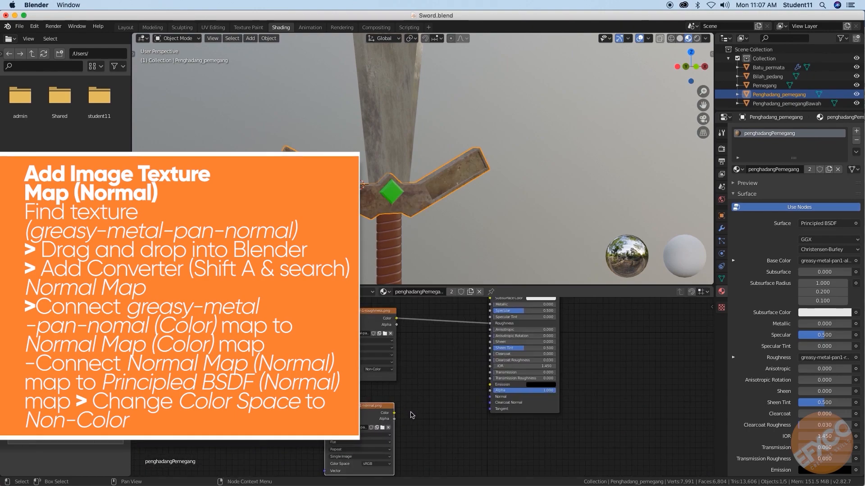
Step: Add a Normal Map node, feeding it the normal texture's Color and connecting its output to the Principled BSDF's Normal
scroll(410, 415, up, 1)
key(shift+a)
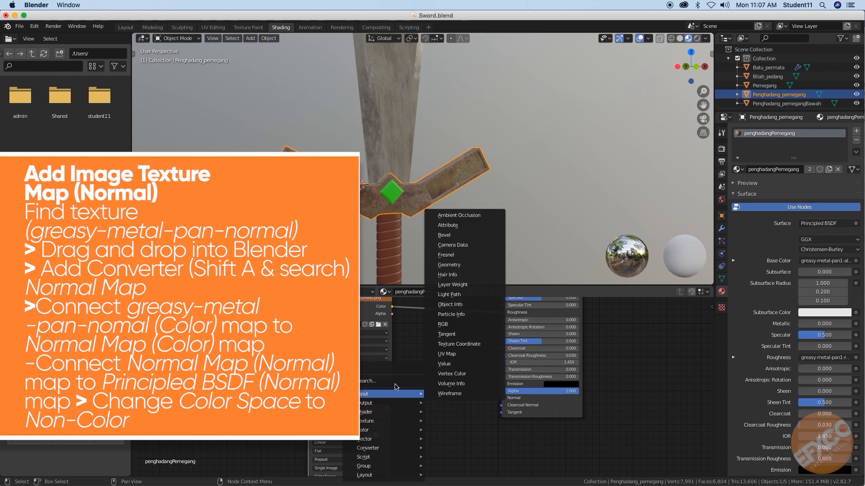
click(394, 381)
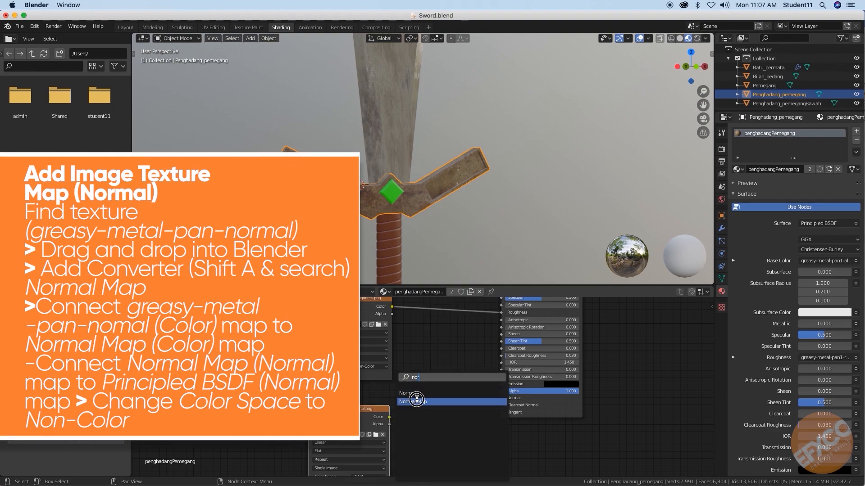
click(412, 402)
drag(414, 445, 412, 443)
drag(501, 401, 501, 399)
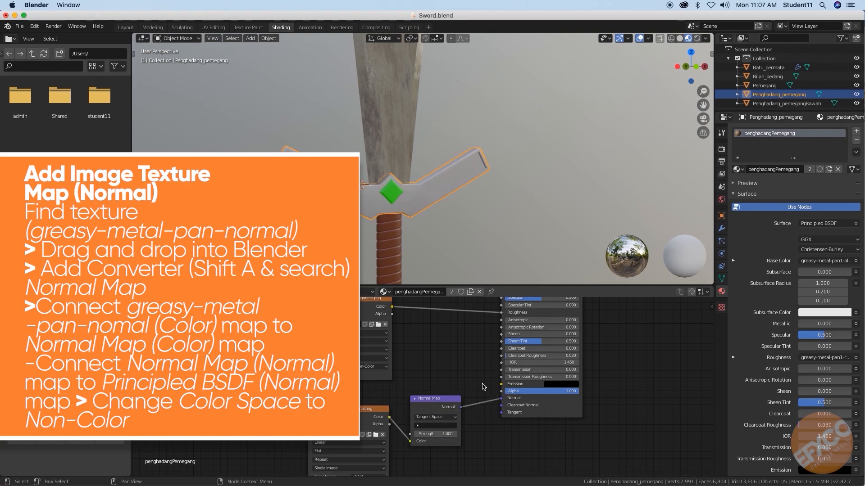
Step: Set the color space of the guard's greasy-metal-pan1-normal.png texture to Non-Color and inspect the guard's surface
scroll(400, 208, up, 3)
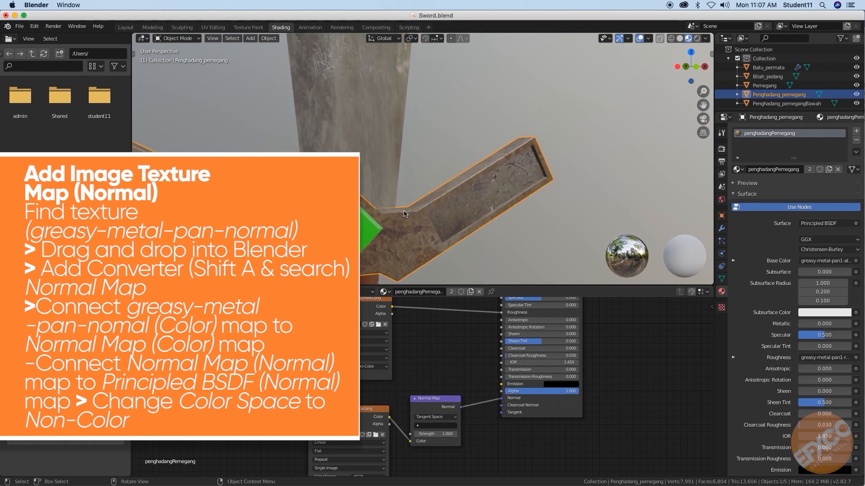
scroll(403, 210, down, 2)
shift+middle_drag(410, 215, 453, 215)
middle_drag(413, 326, 412, 304)
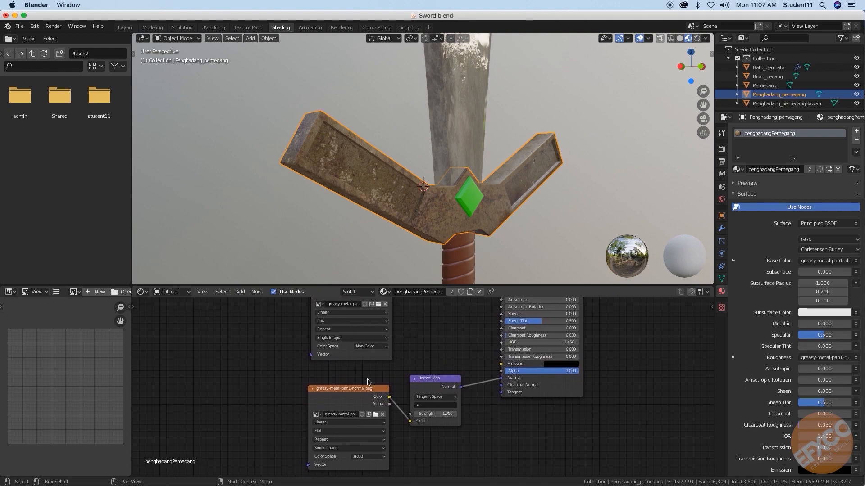
click(366, 457)
click(372, 428)
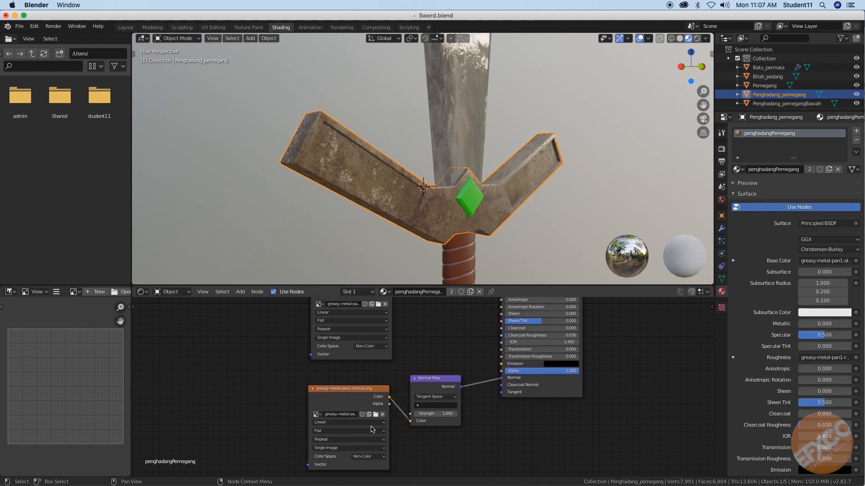
middle_drag(471, 217, 483, 217)
scroll(482, 216, up, 3)
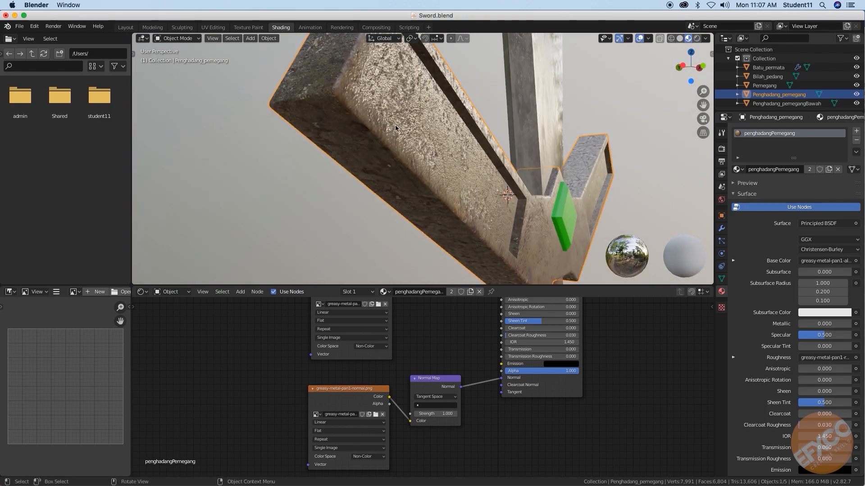
middle_drag(372, 121, 356, 110)
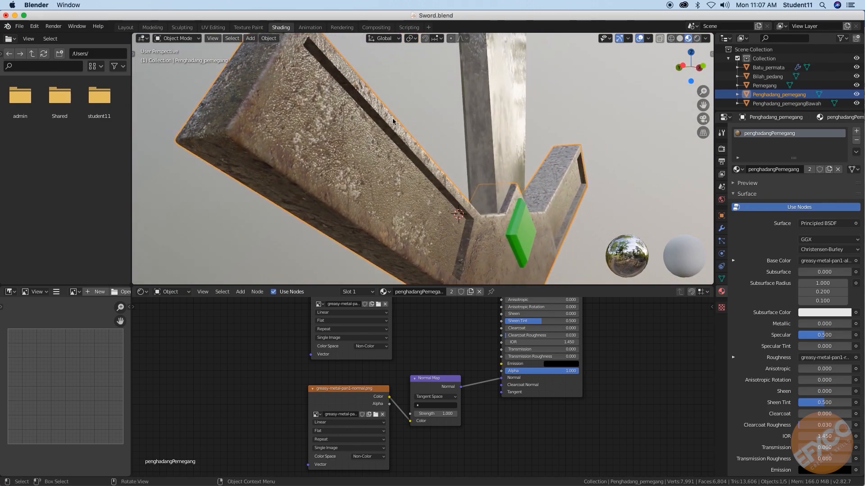
scroll(385, 115, down, 4)
Step: Add a ColorRamp node between the guard's roughness texture Color output and the Principled BSDF Roughness input
middle_drag(403, 324, 410, 368)
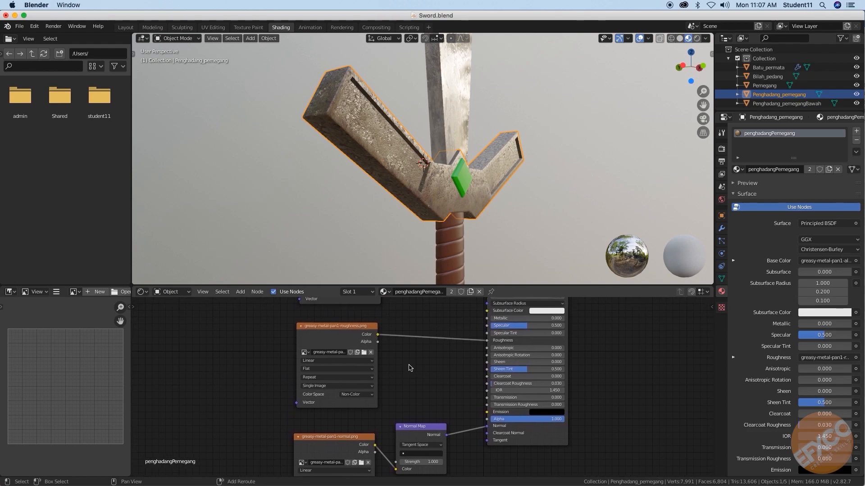
drag(346, 328, 338, 327)
key(shift+a)
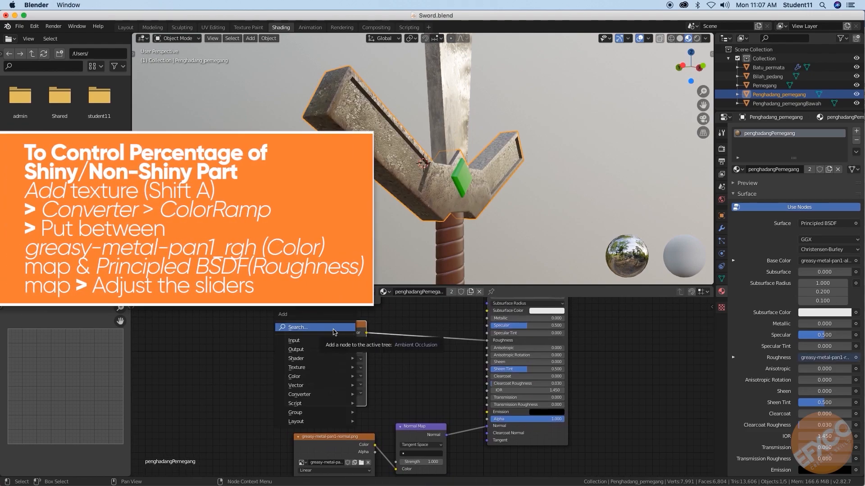
key(r)
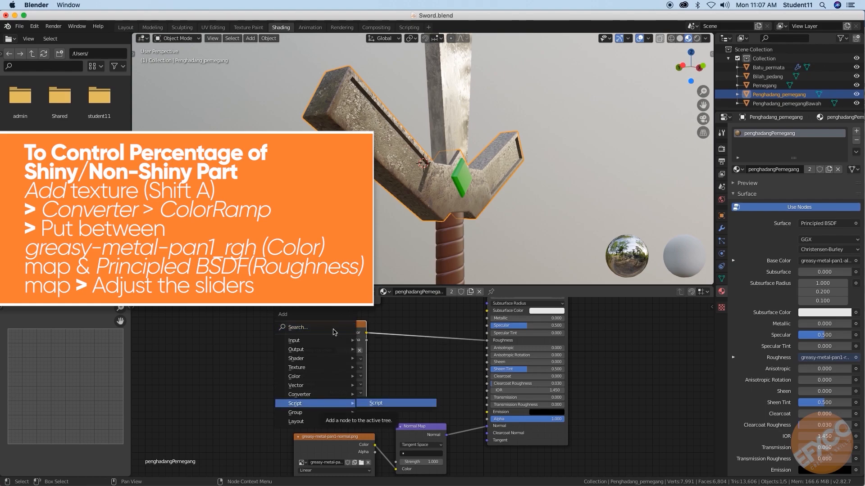
click(301, 328)
text(ramp)
click(315, 343)
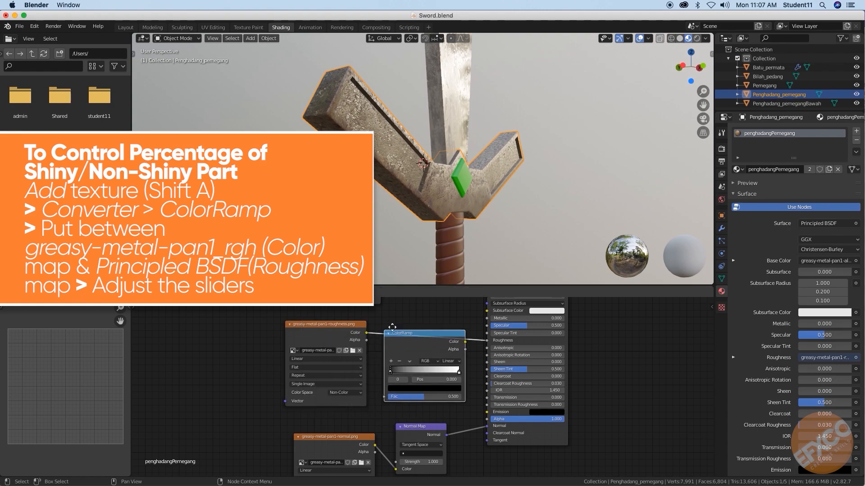
click(389, 322)
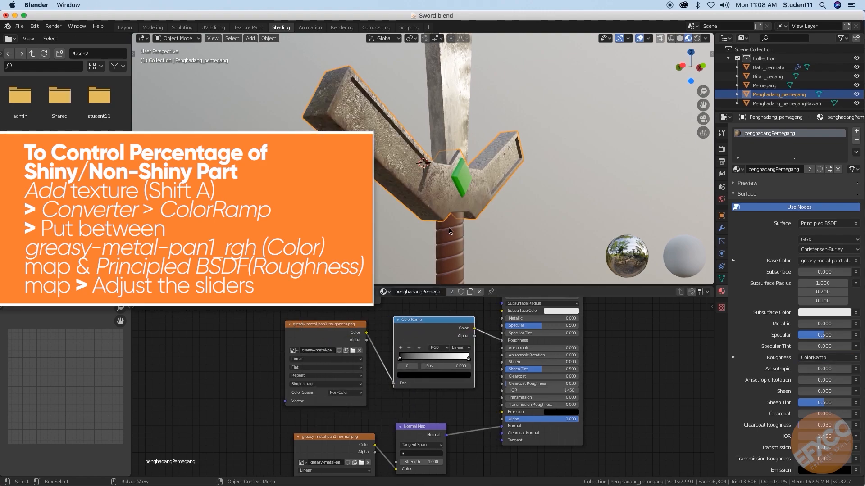
Step: Tighten the roughness ColorRamp by shifting the black stop slightly inward and moving the white stop to position 0.795
mouse_move(401, 360)
mouse_down()
mouse_move(423, 353)
mouse_move(407, 355)
mouse_up()
scroll(392, 355, up, 3)
drag(475, 352, 438, 352)
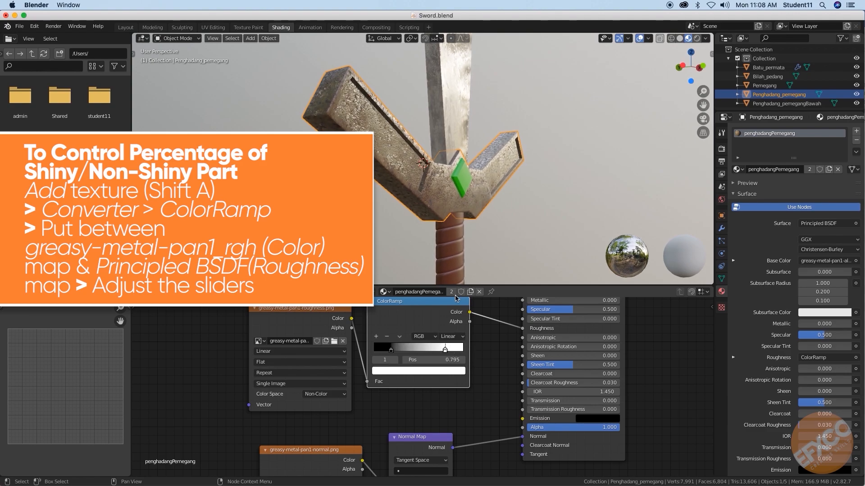
scroll(457, 223, up, 2)
scroll(457, 223, down, 1)
Step: Select the pommel at the end of the grip and examine its metal texture along with the handle and guard
middle_drag(457, 223, 505, 206)
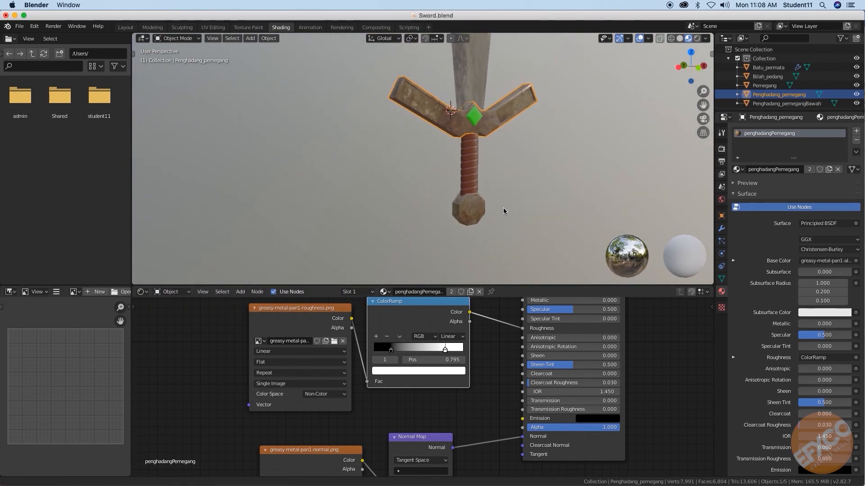
scroll(505, 208, up, 3)
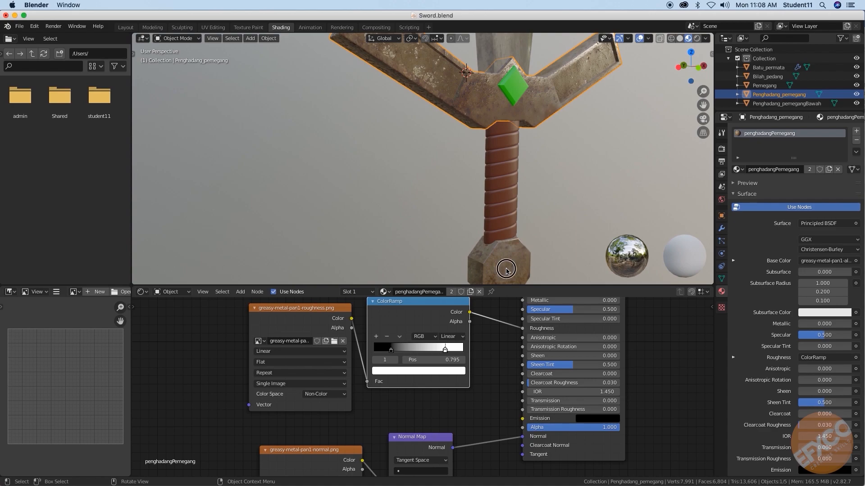
click(506, 270)
middle_drag(504, 135, 490, 129)
key(KP_Decimal)
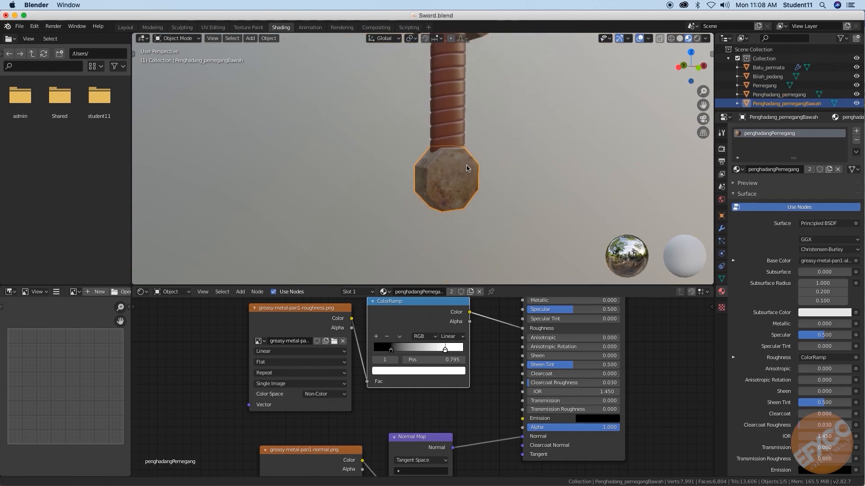
scroll(461, 197, down, 7)
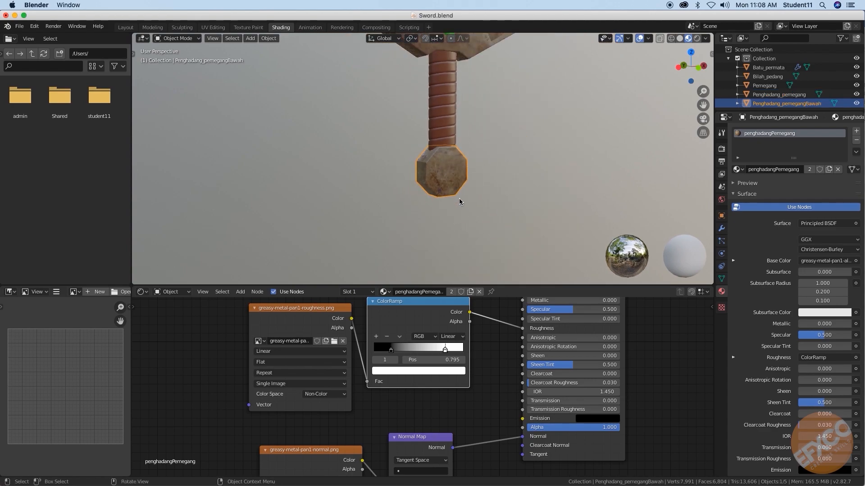
shift+middle_drag(460, 111, 453, 207)
scroll(469, 182, up, 2)
scroll(468, 182, down, 3)
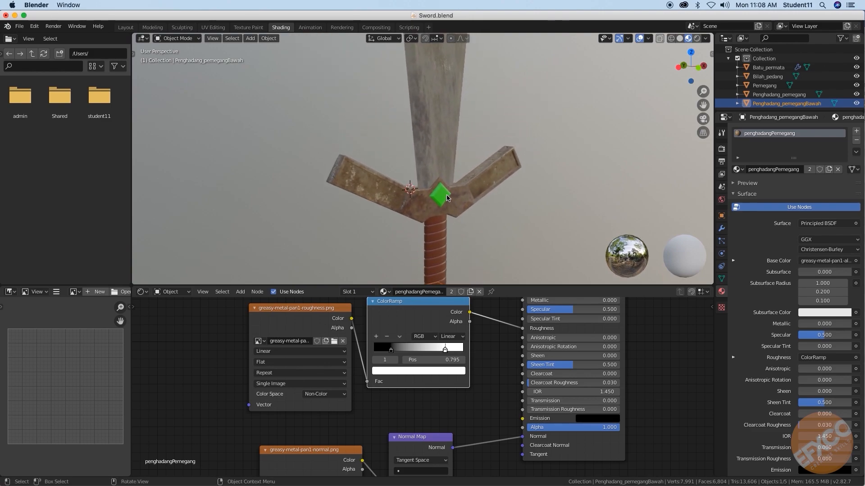
Step: Select the green gem on the guard, switch to Finder and expand the Crystal texture folder
click(451, 206)
scroll(460, 348, down, 5)
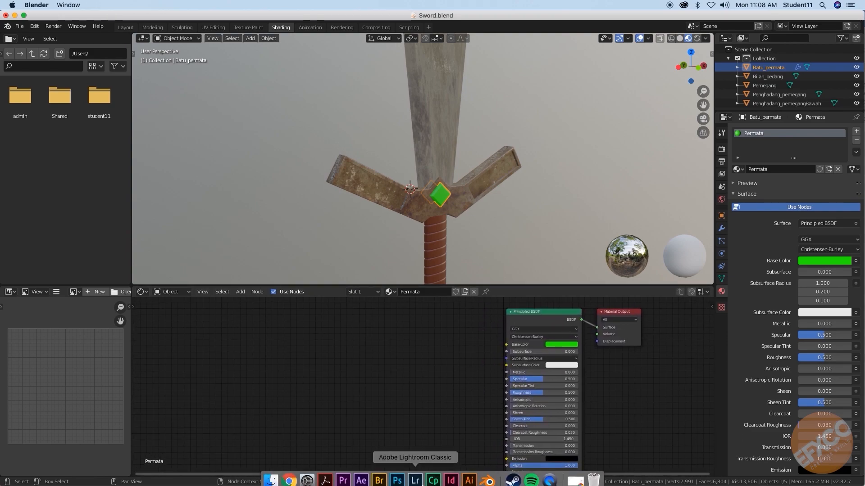
click(272, 475)
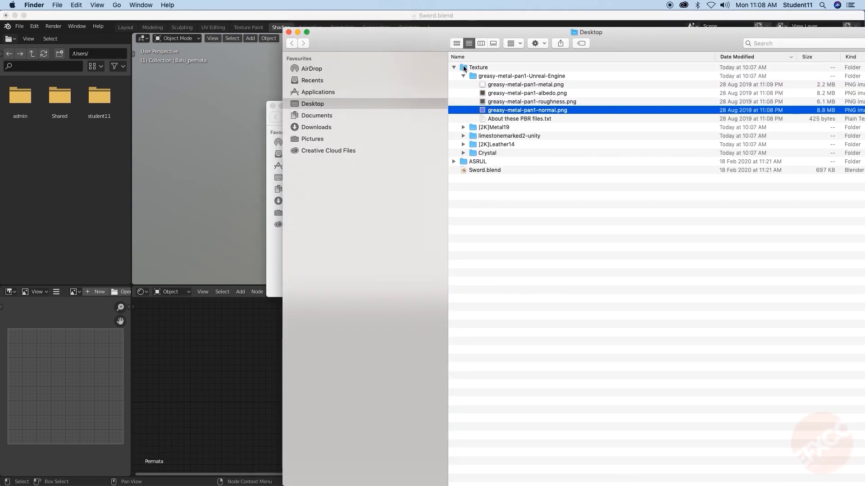
click(464, 76)
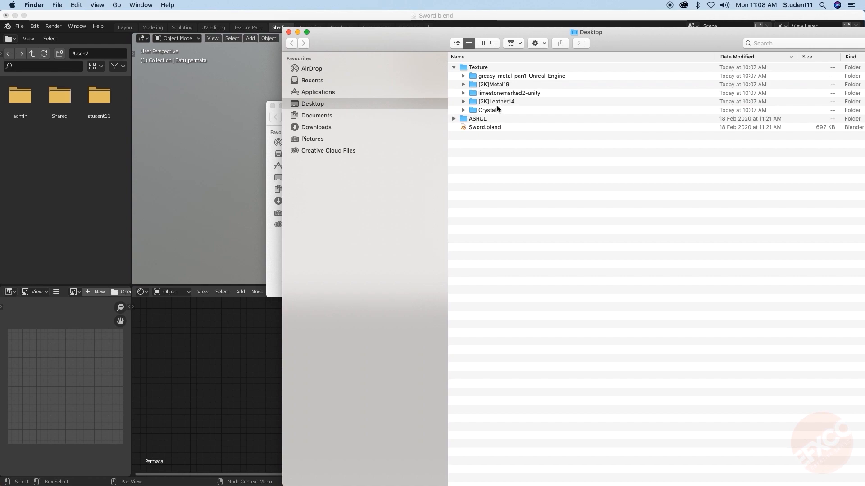
click(493, 94)
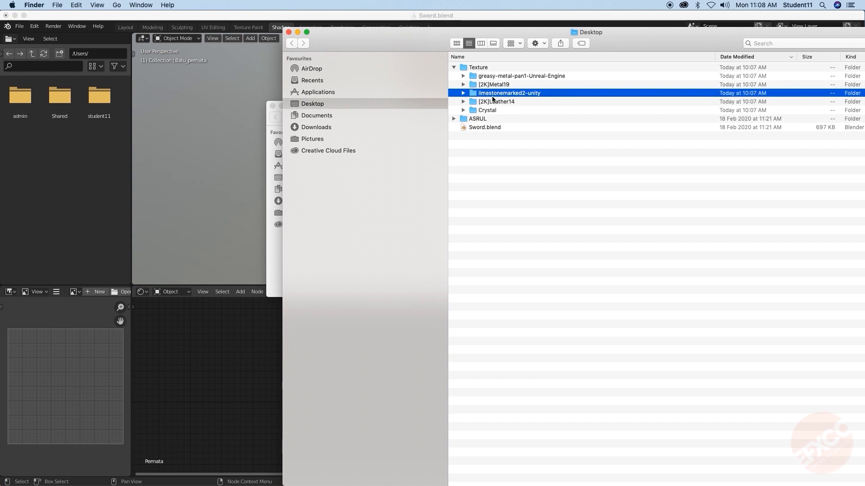
click(485, 110)
click(463, 110)
Step: Bring Crystal_001_COLOR.jpg into the gem's shader and connect its Color output to the Principled BSDF Base Color
drag(511, 137, 254, 345)
drag(426, 333, 409, 324)
middle_drag(442, 331, 403, 350)
drag(386, 352, 489, 351)
drag(336, 347, 327, 315)
Step: Bring Crystal_001_NORM.jpg from Finder into the gem's shader and place its node below the color texture
click(271, 474)
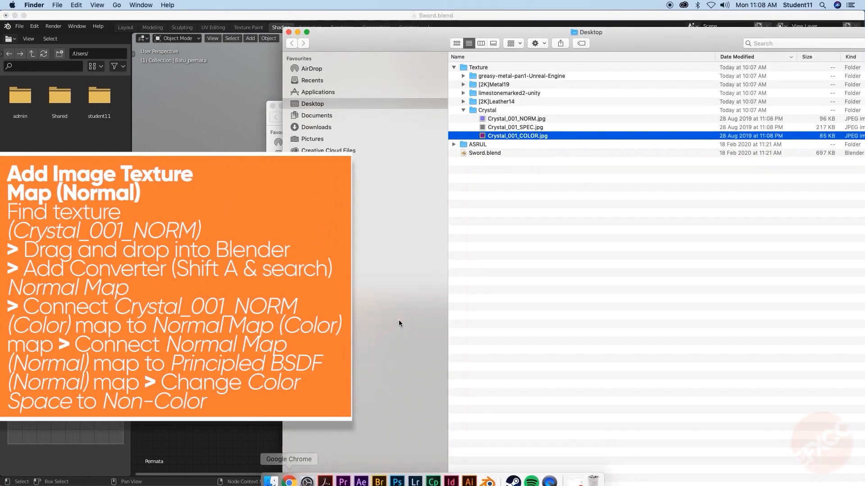
click(522, 119)
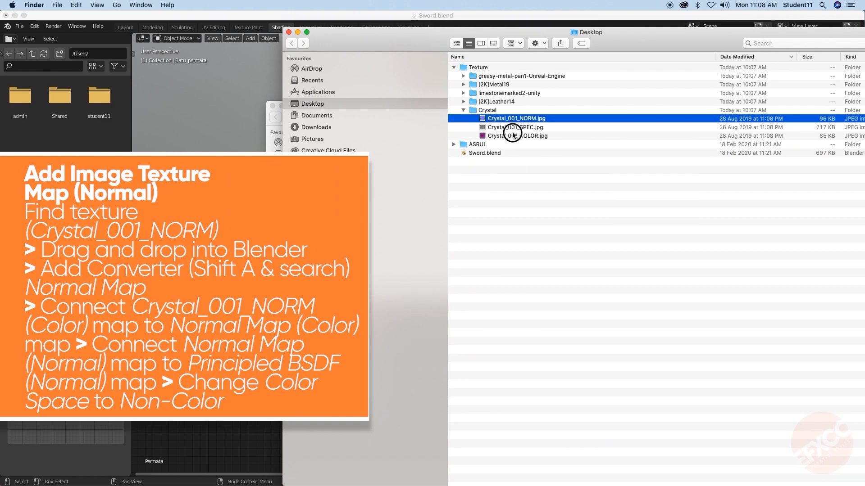
drag(516, 118, 229, 408)
middle_drag(229, 408, 245, 367)
drag(299, 378, 330, 436)
middle_drag(386, 417, 390, 358)
drag(361, 371, 360, 405)
Step: Add a Normal Map node linking the Crystal_001_NORM.jpg Color output to the Principled BSDF Normal input
key(shift+a)
click(380, 384)
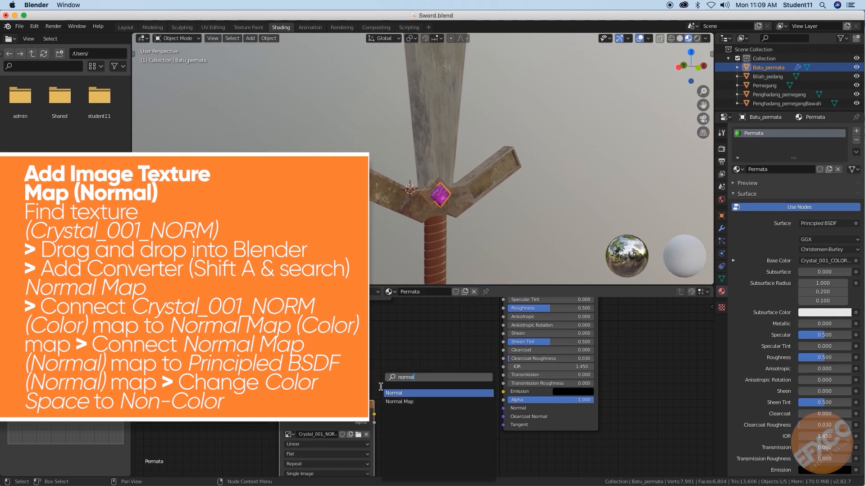
text(normal)
click(392, 401)
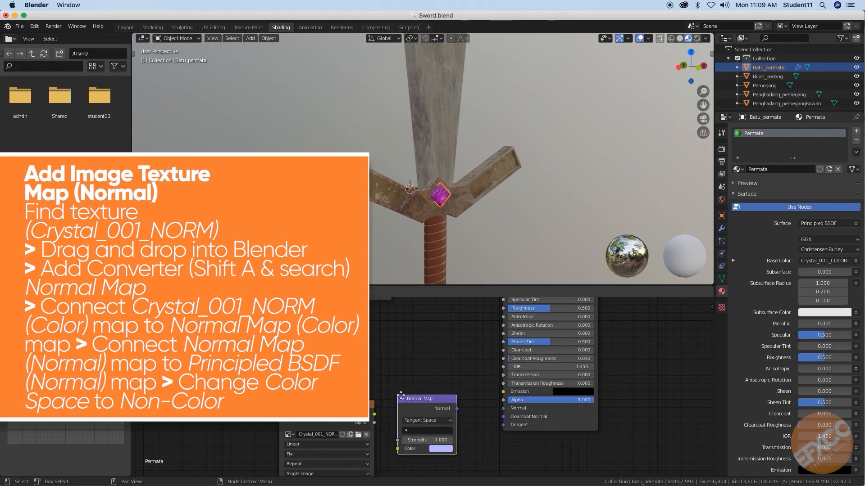
drag(407, 447, 408, 449)
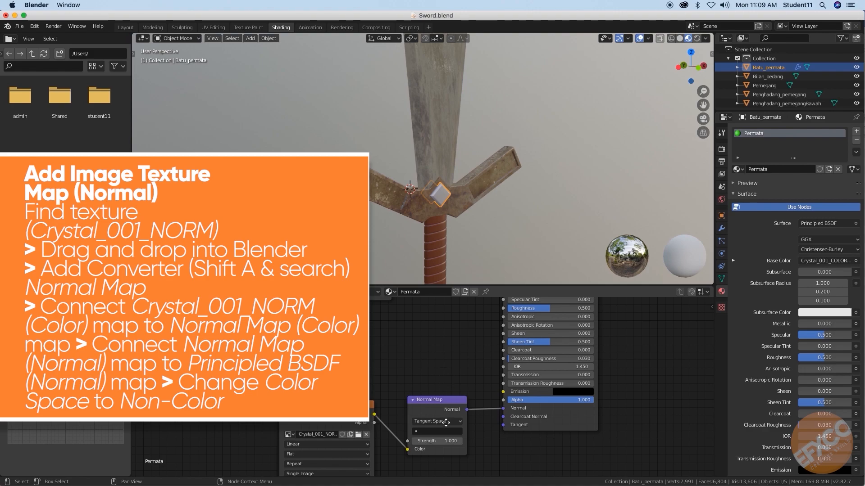
scroll(439, 371, down, 5)
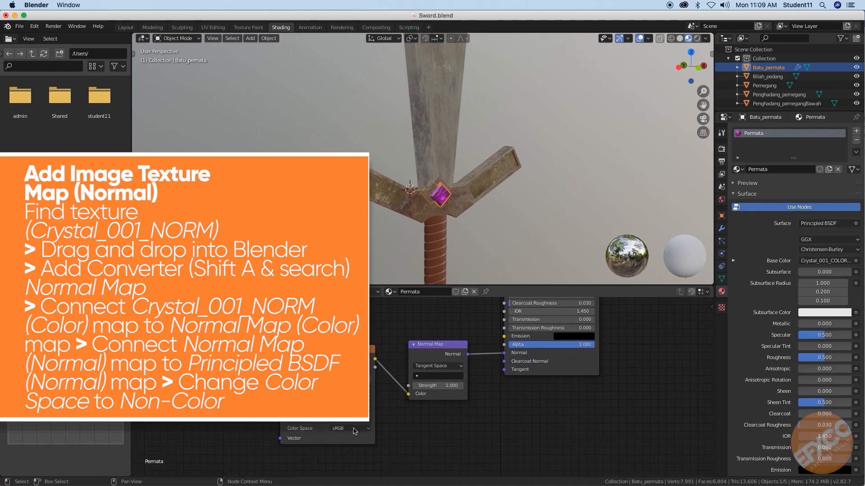
Step: Bring Crystal_001_SPEC.jpg from Finder into the gem's shader and arrange its node between the color and normal textures
middle_drag(394, 315, 398, 431)
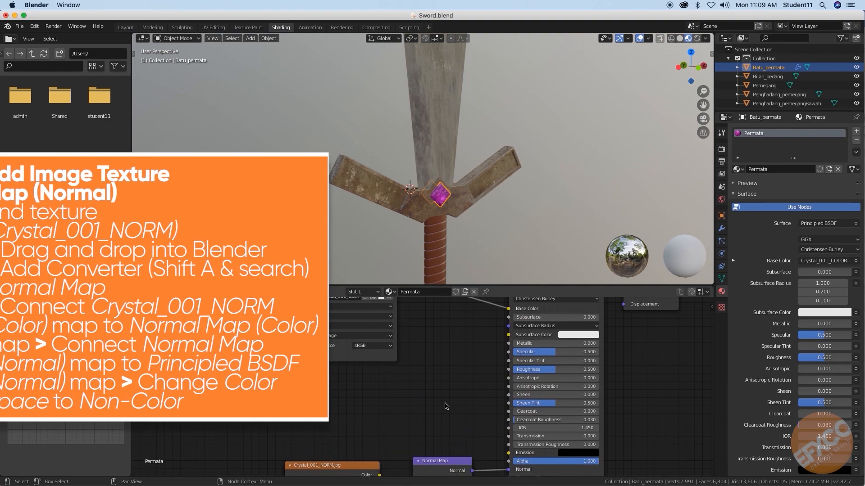
mouse_move(361, 480)
click(266, 474)
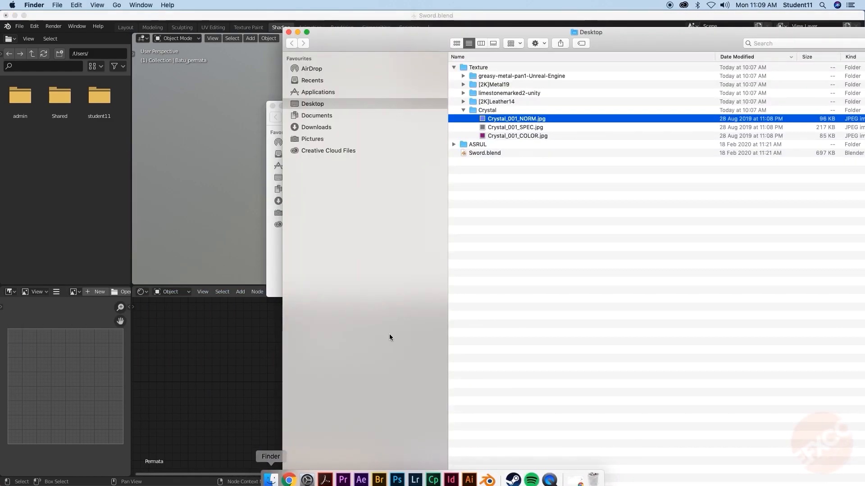
drag(517, 127, 250, 430)
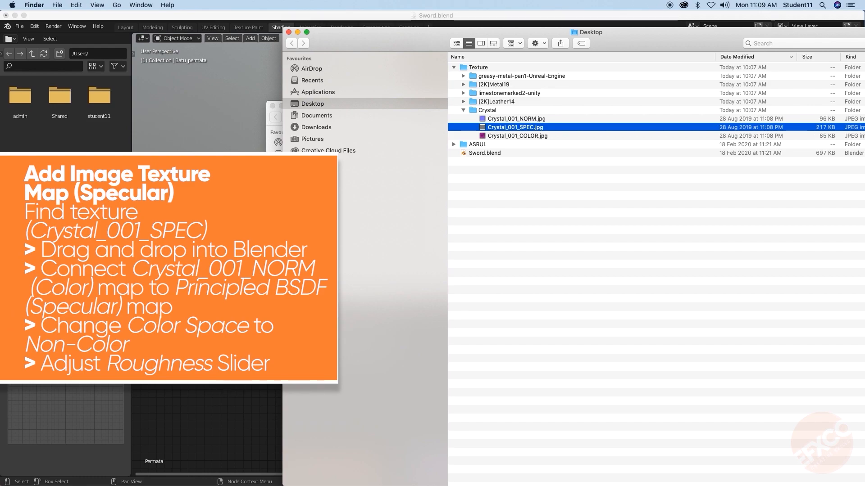
scroll(377, 386, down, 2)
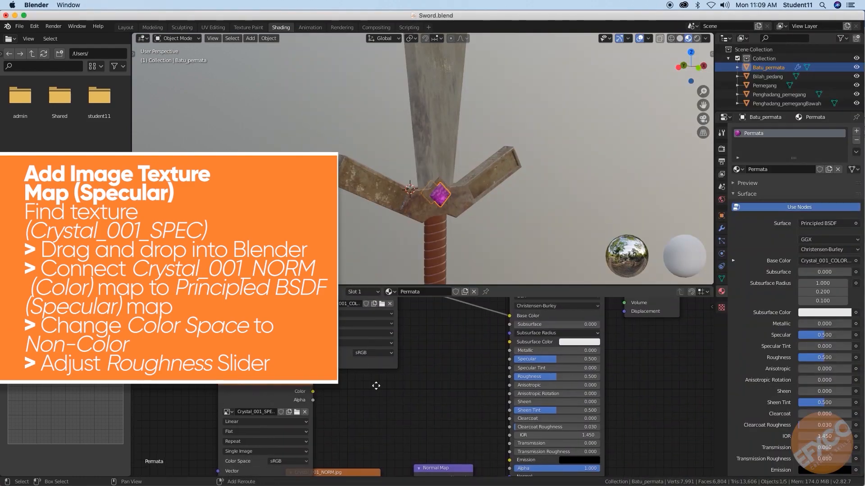
shift+scroll(388, 389, up, 3)
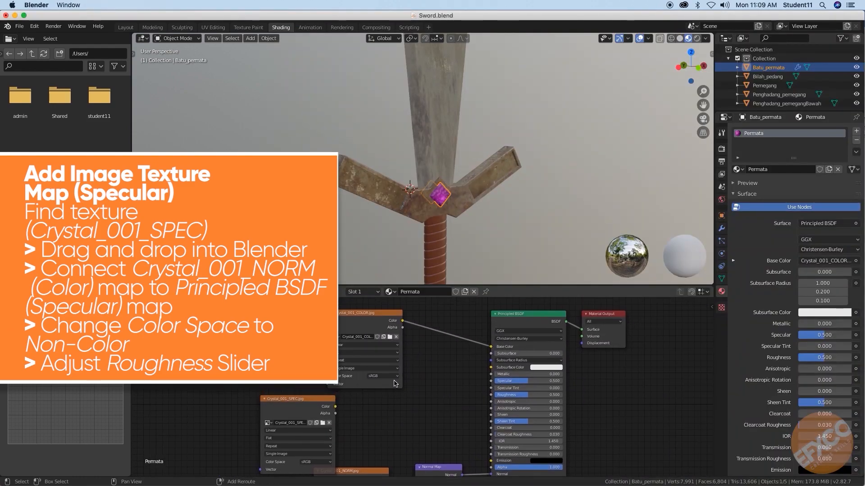
drag(375, 325, 364, 308)
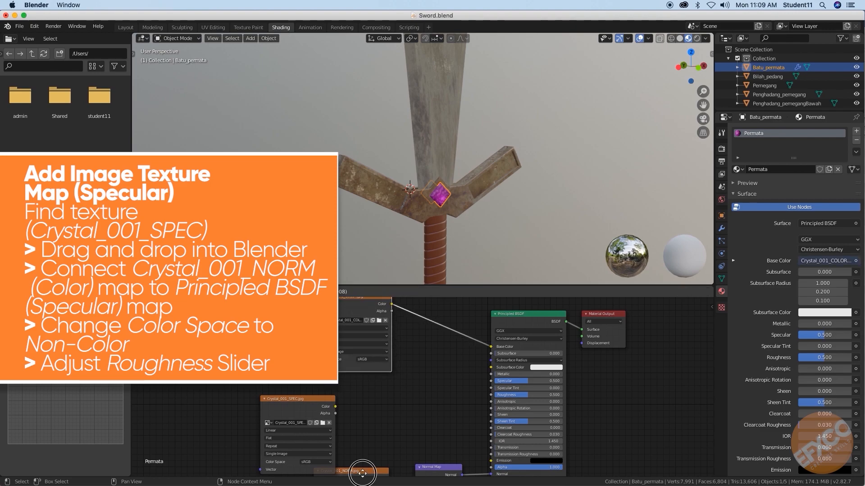
drag(331, 398, 389, 390)
Step: Connect the Crystal_001_SPEC.jpg Color output to the Principled BSDF Specular input and inspect the gem
scroll(382, 387, up, 1)
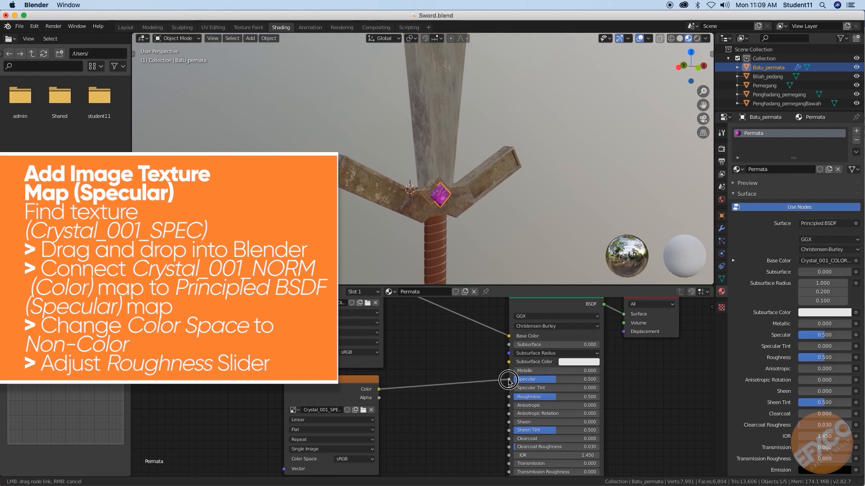
drag(508, 381, 509, 382)
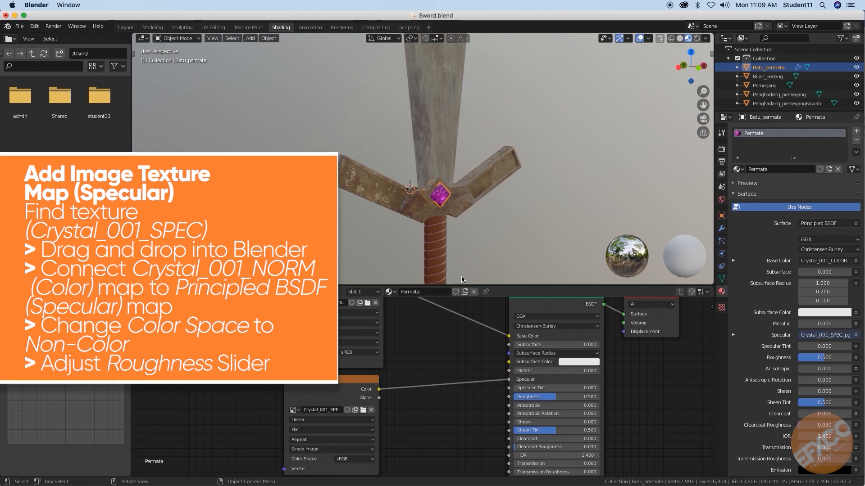
scroll(475, 231, up, 6)
middle_drag(530, 169, 439, 199)
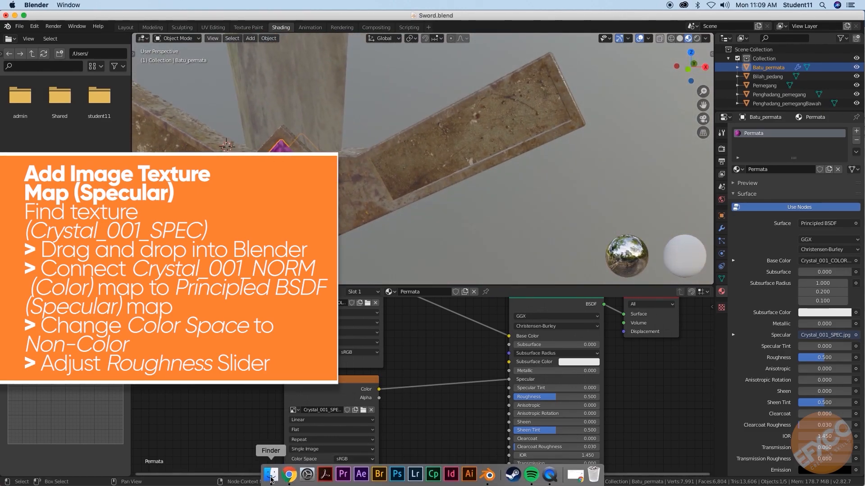
click(295, 472)
click(513, 120)
click(519, 128)
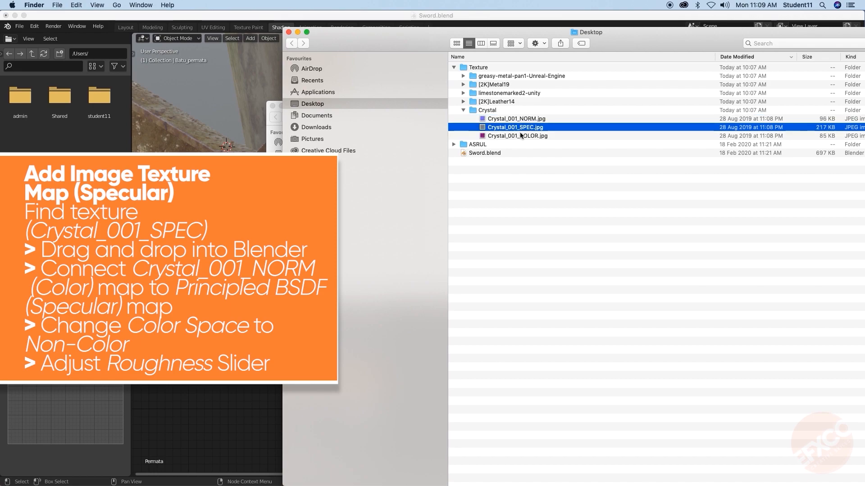
click(515, 136)
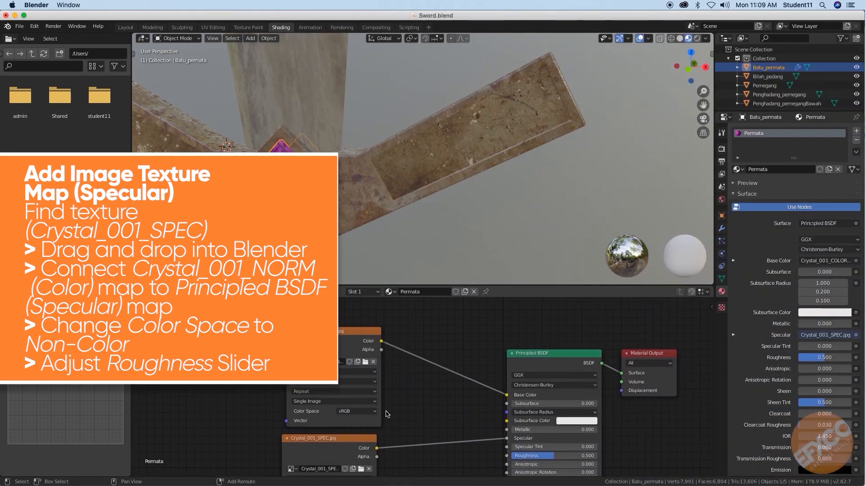
Step: Lower the Roughness of the gem's Principled BSDF to 0.150, checking the shine from several angles
middle_drag(361, 192, 343, 216)
middle_drag(504, 404, 453, 313)
scroll(477, 384, up, 3)
middle_drag(496, 376, 494, 398)
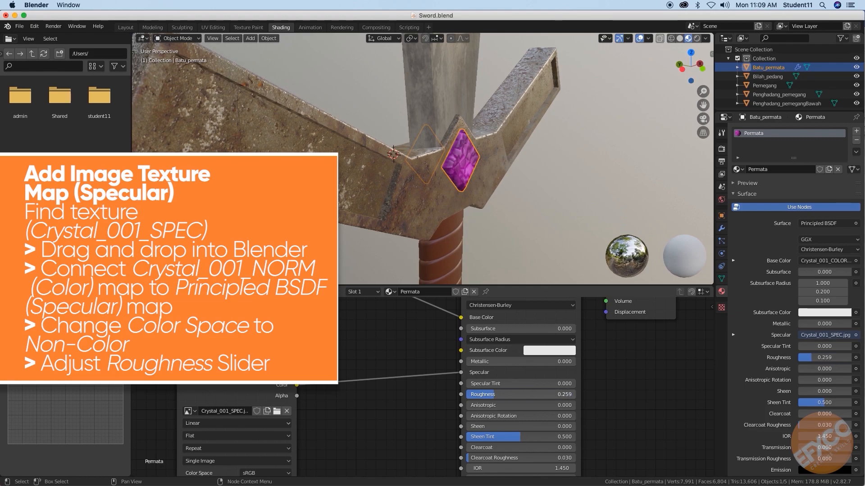
mouse_move(467, 223)
middle_down()
mouse_move(494, 220)
mouse_move(481, 214)
mouse_move(474, 194)
mouse_move(470, 238)
middle_up()
scroll(470, 238, up, 3)
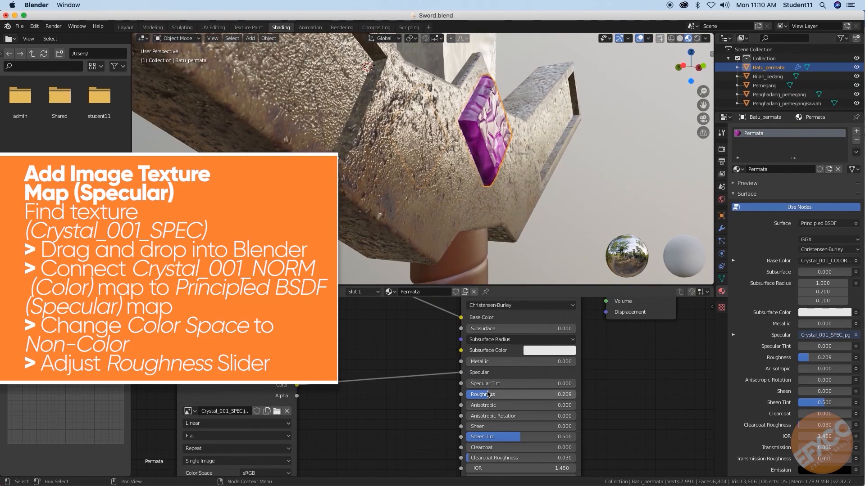
drag(488, 394, 483, 394)
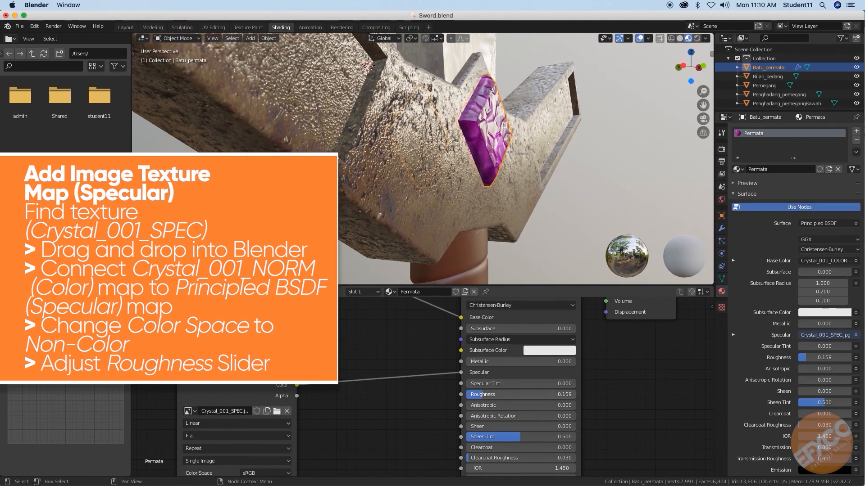
middle_drag(504, 147, 469, 195)
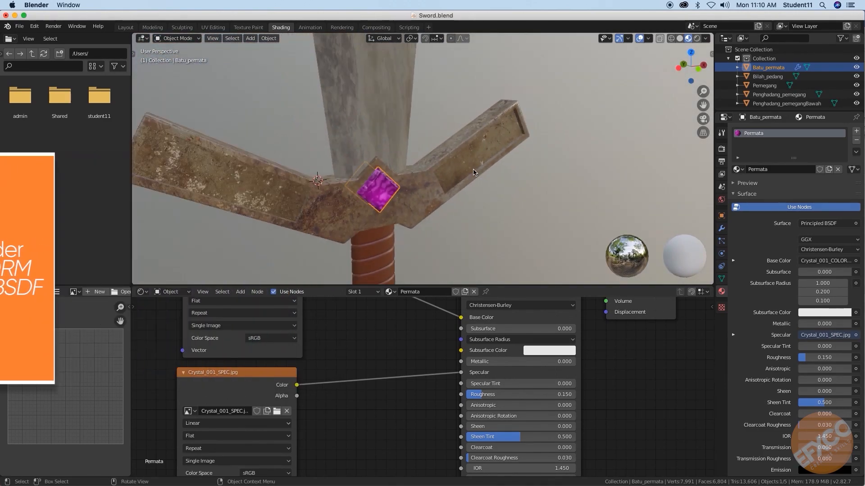
middle_drag(478, 193, 500, 186)
middle_drag(411, 377, 430, 382)
scroll(447, 175, up, 4)
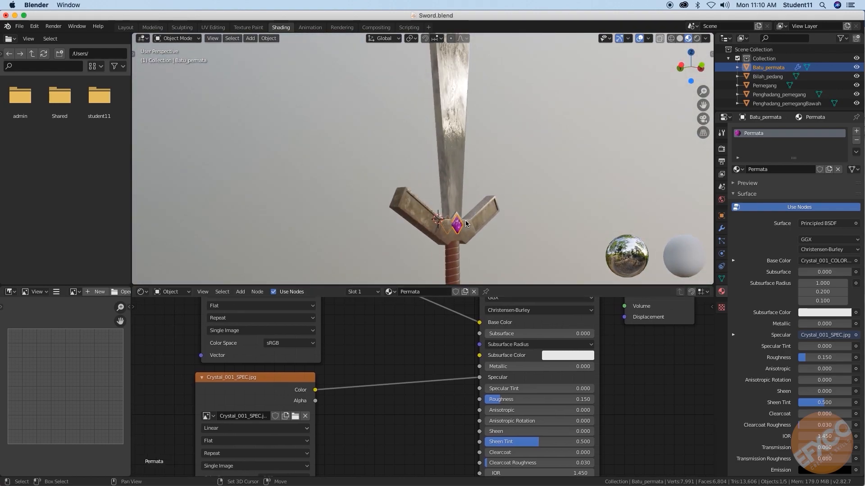
Step: Select the sword's grip and bring Leather14_col.jpg from the [2K]Leather14 folder in Finder into its shader
shift+middle_drag(464, 229, 464, 141)
scroll(468, 168, up, 3)
mouse_move(466, 191)
shift+middle_down()
mouse_move(466, 168)
mouse_move(480, 190)
mouse_move(453, 185)
shift+middle_up()
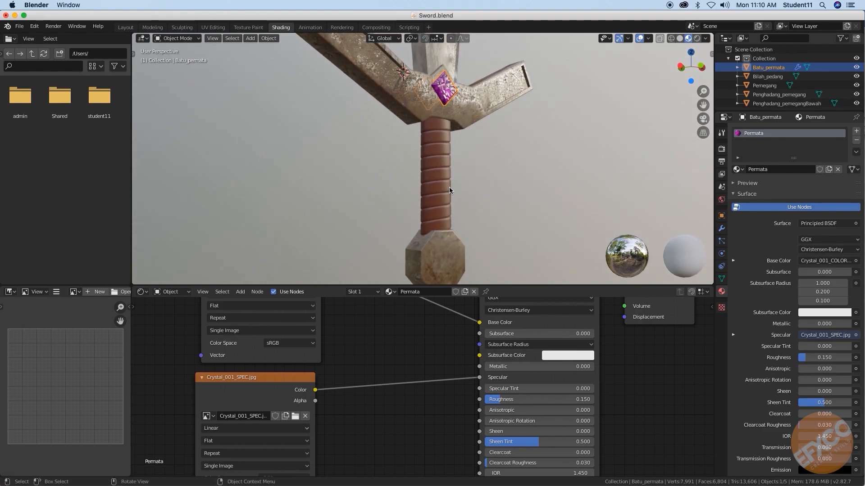
click(440, 187)
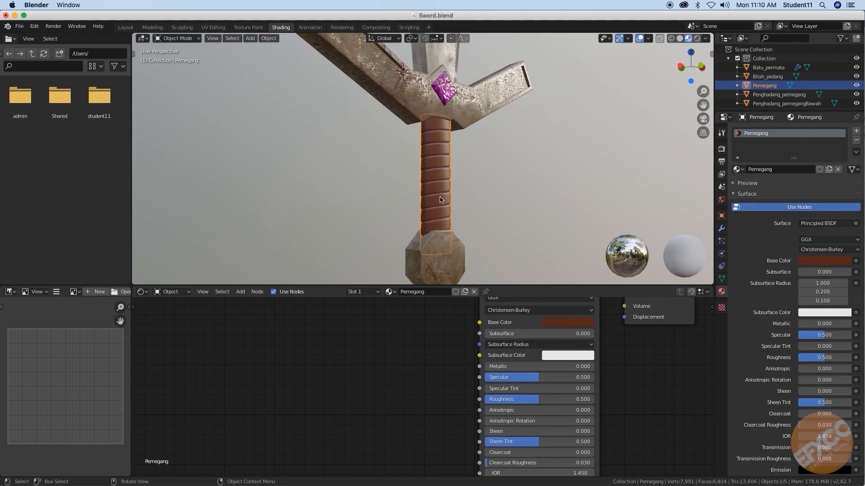
scroll(441, 201, down, 3)
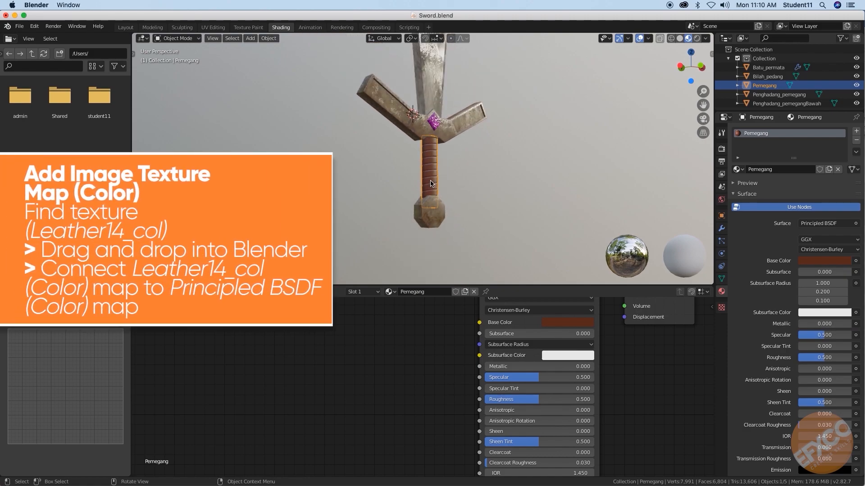
mouse_move(422, 485)
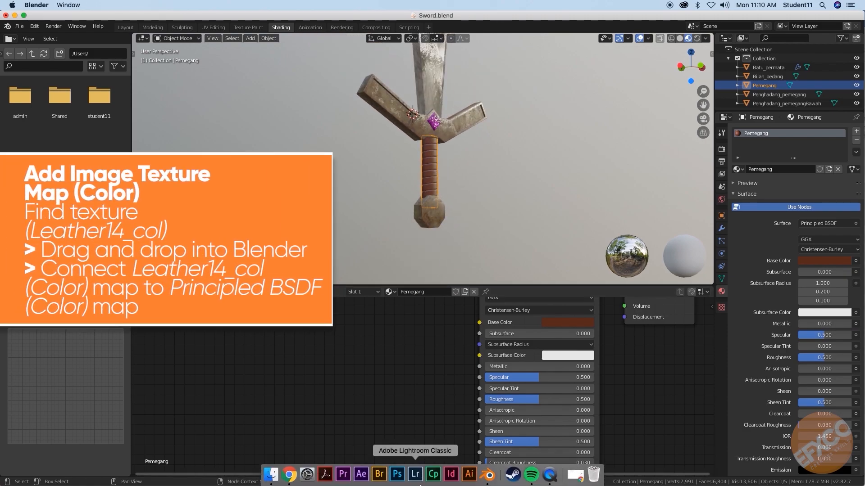
click(270, 477)
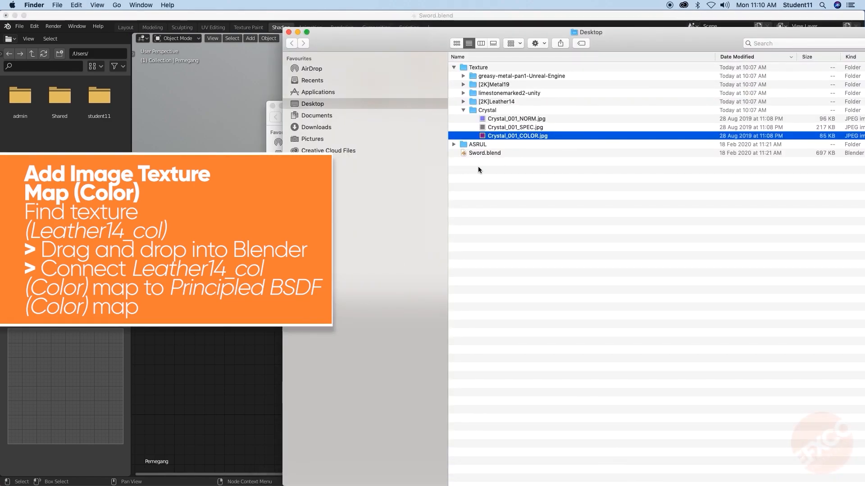
click(464, 110)
click(463, 102)
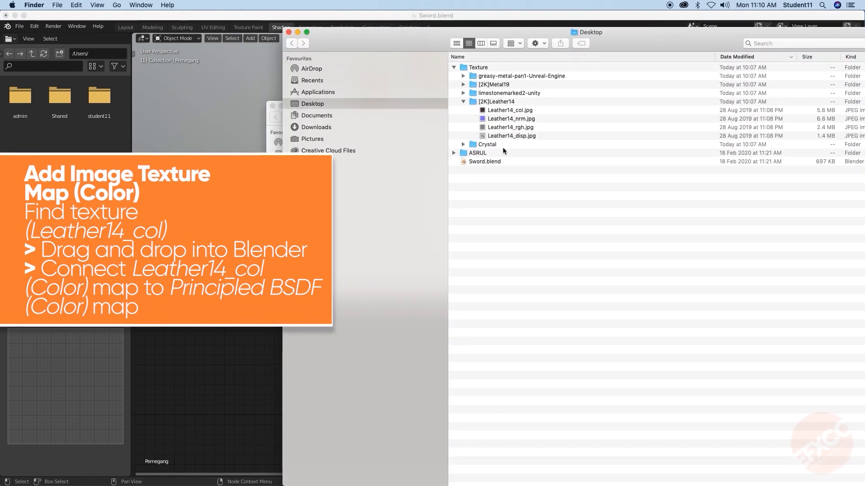
click(511, 111)
drag(508, 114, 221, 342)
click(191, 336)
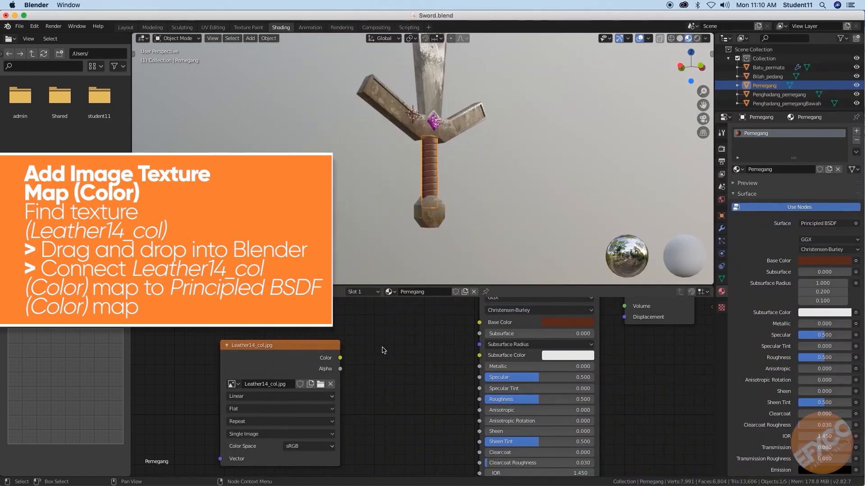
Step: Connect the Leather14_col.jpg Color output to the Principled BSDF Base Color input and inspect the grip up close
middle_drag(382, 351, 393, 401)
scroll(394, 401, down, 5)
drag(342, 407, 468, 390)
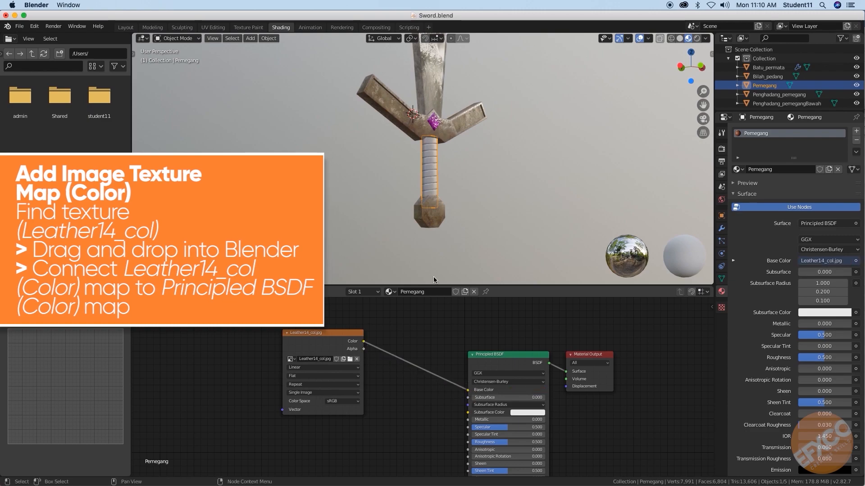
scroll(444, 214, up, 6)
scroll(444, 214, down, 3)
mouse_move(450, 210)
middle_down()
mouse_move(473, 218)
mouse_move(450, 211)
middle_up()
Step: Bring Leather14_rgh.jpg from Finder into the grip's shader below the color texture and connect its Color output to Roughness
mouse_move(353, 485)
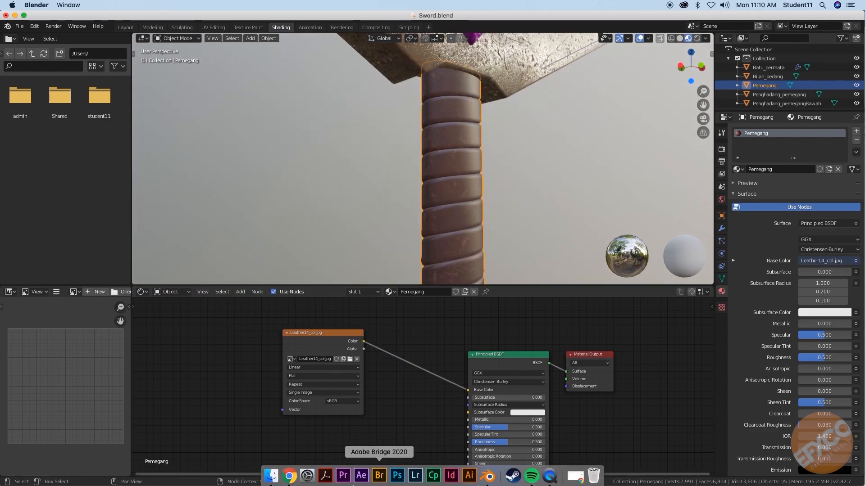
click(270, 475)
click(513, 129)
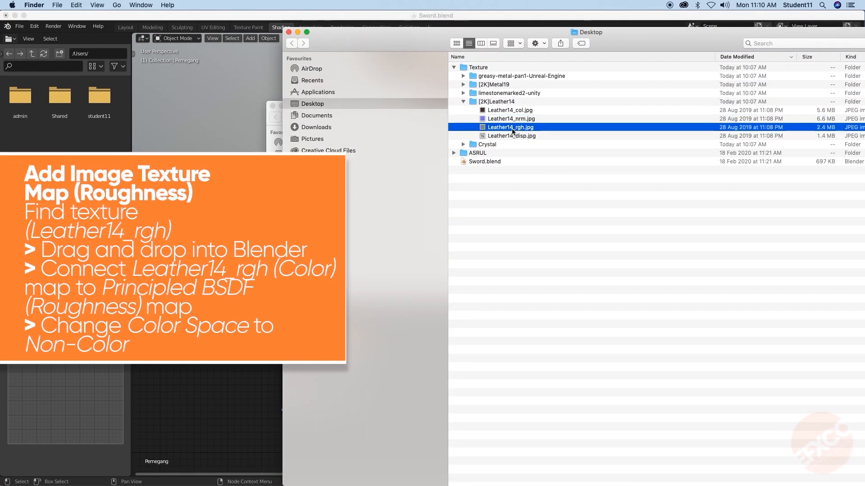
drag(311, 365, 252, 396)
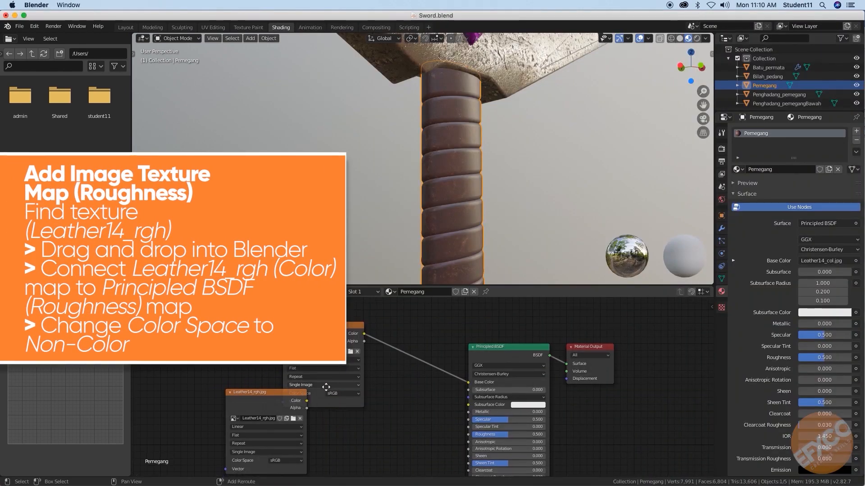
drag(305, 403, 470, 440)
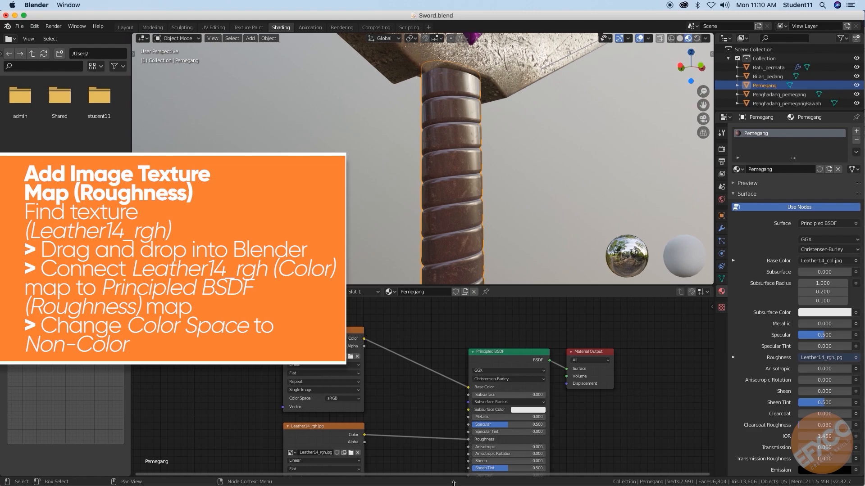
Step: Bring Leather14_nrm.jpg from Finder into the grip's shader and place its node below the roughness texture
click(273, 473)
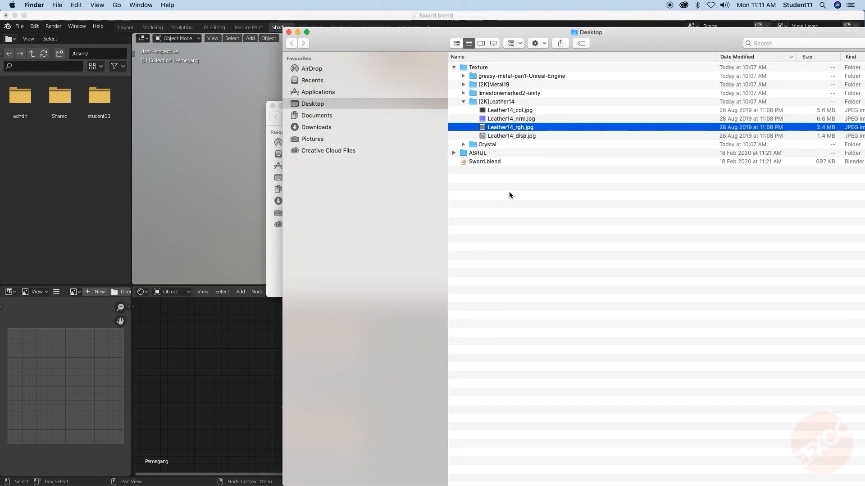
drag(522, 118, 207, 394)
middle_drag(269, 397, 279, 315)
drag(279, 315, 354, 445)
Step: Set the Color Space of the Leather14_rgh.jpg and Leather14_nrm.jpg textures to Non-Color
click(361, 414)
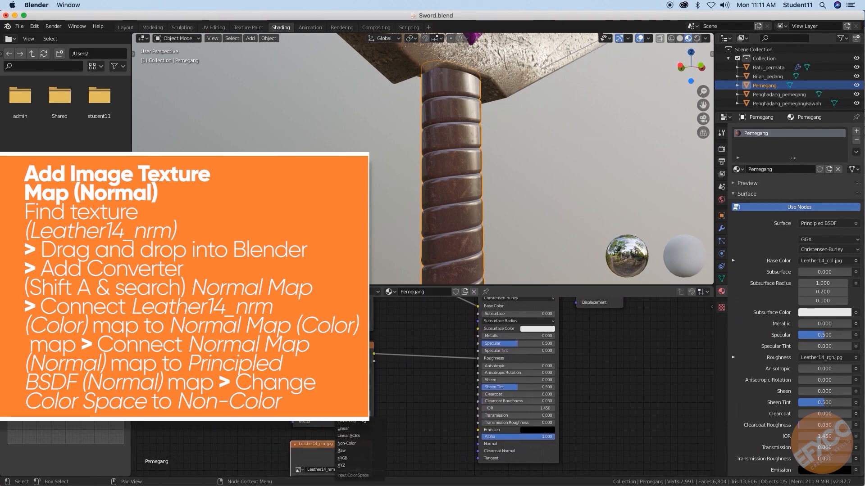
click(355, 447)
middle_drag(356, 448, 378, 401)
click(354, 454)
click(355, 424)
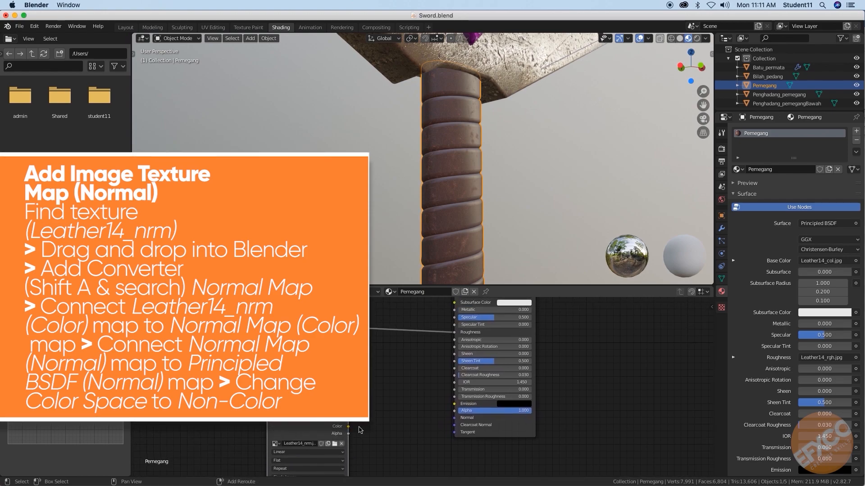
Step: Add a Normal Map node linking the Leather14_nrm.jpg Color output to the Principled BSDF Normal input and inspect the leather
key(shift+a)
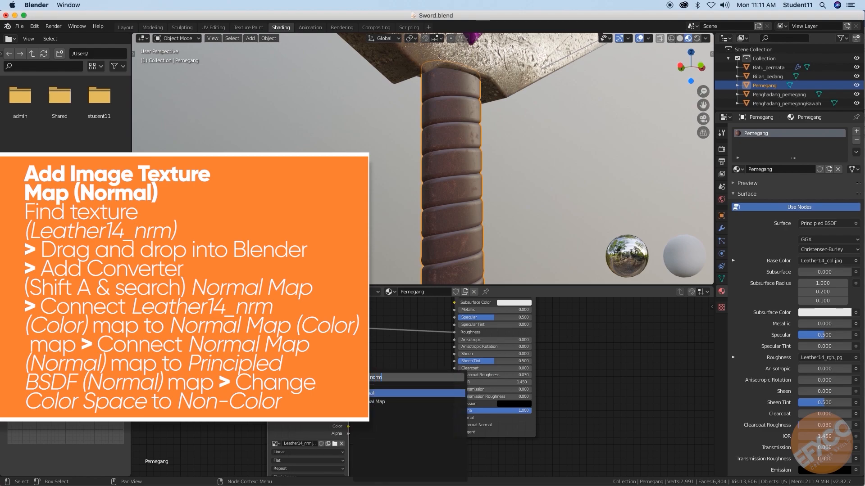
click(377, 401)
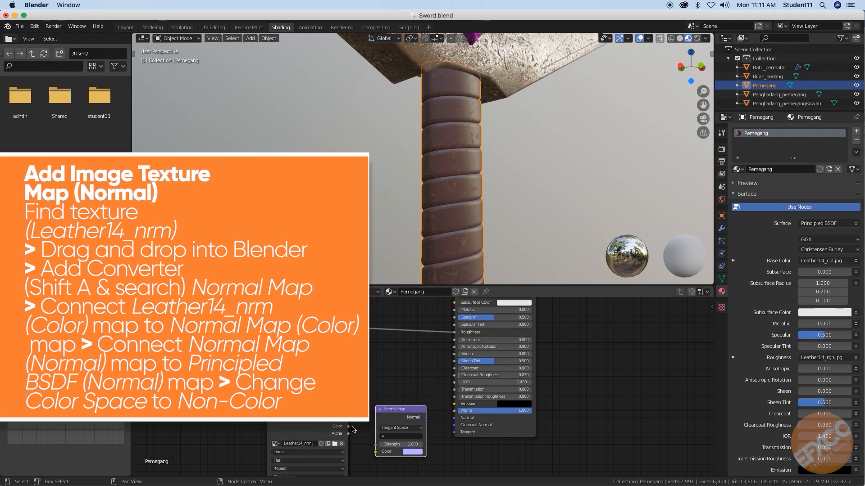
drag(376, 452, 375, 452)
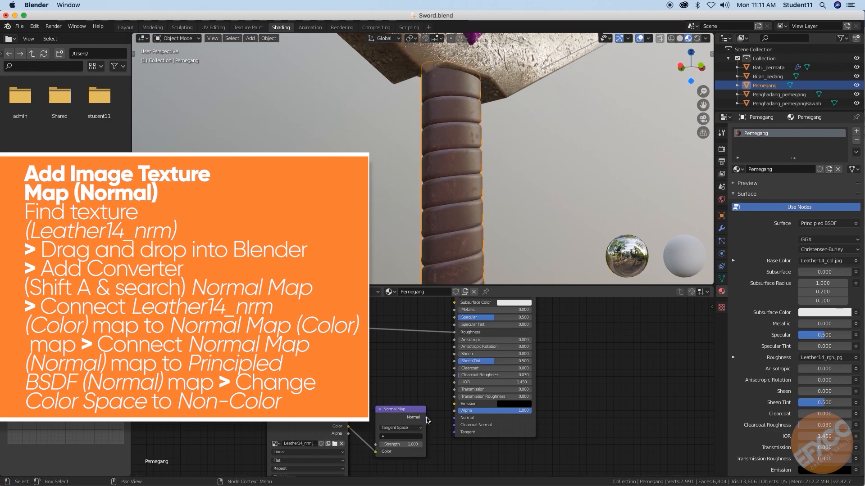
drag(449, 421, 457, 420)
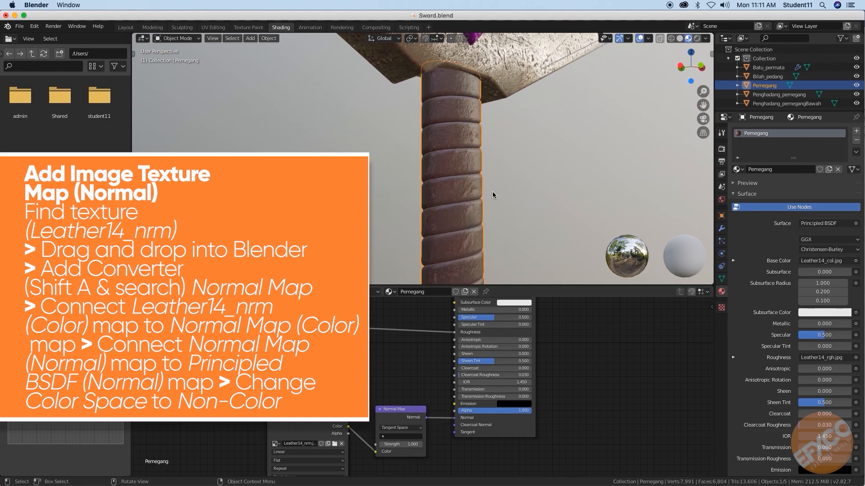
shift+middle_drag(496, 185, 476, 202)
scroll(477, 203, up, 4)
scroll(480, 204, down, 1)
shift+middle_drag(501, 165, 480, 215)
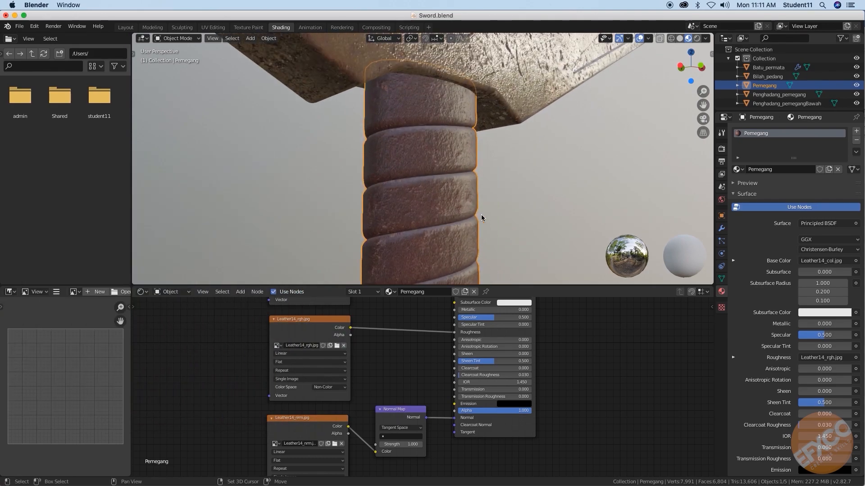
Step: Insert a ColorRamp node between the Leather14_rgh.jpg Color output and the Principled BSDF Roughness input
middle_drag(377, 338, 362, 386)
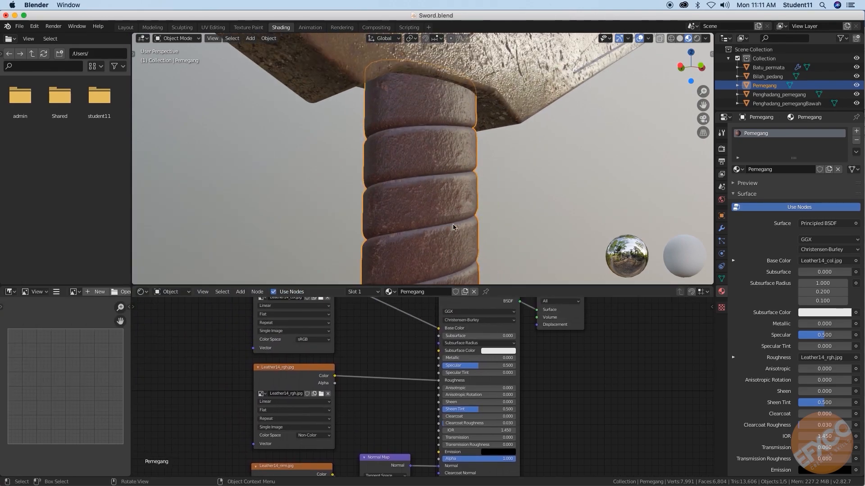
scroll(457, 212, up, 2)
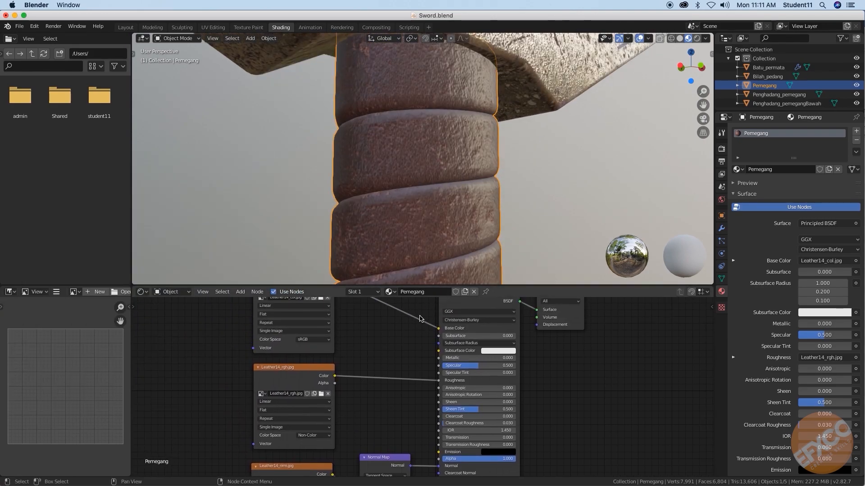
key(shift+a)
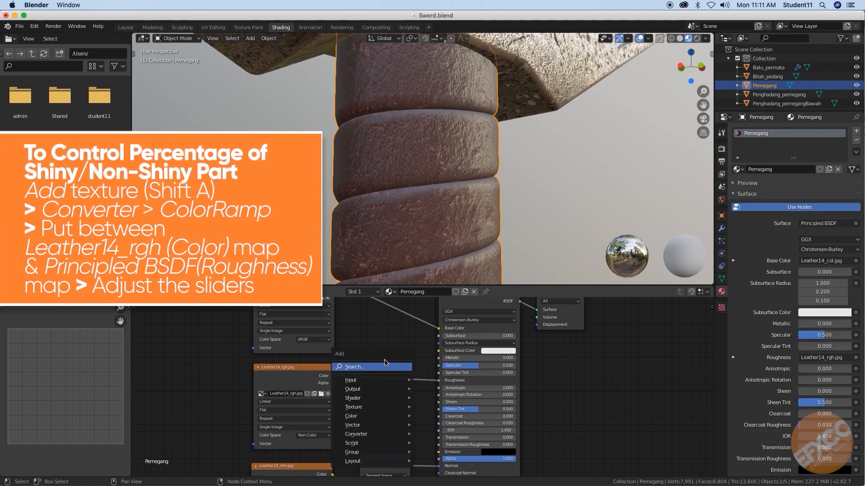
click(382, 367)
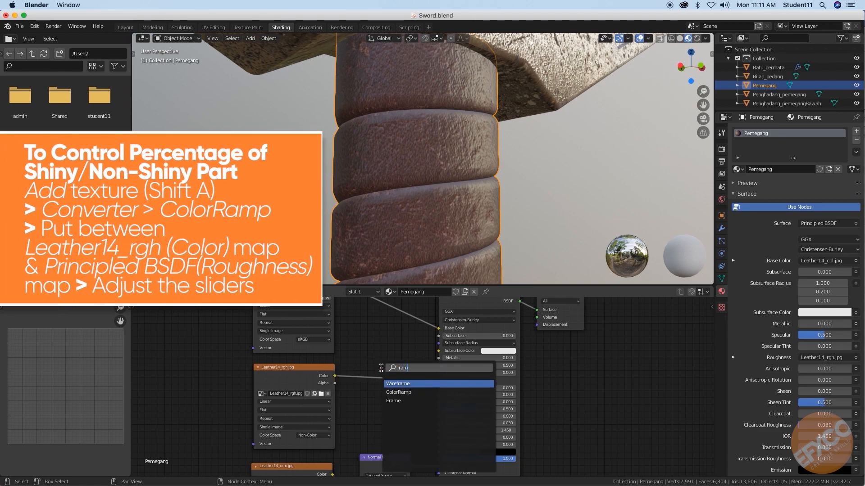
click(394, 383)
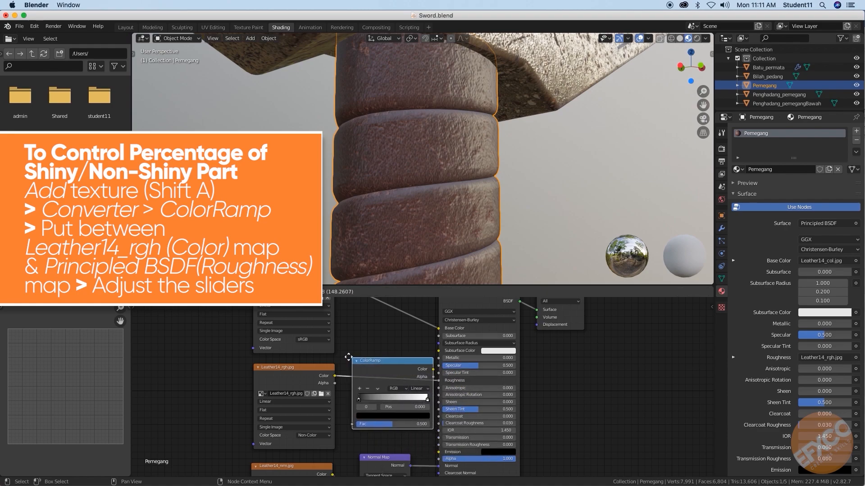
click(390, 386)
middle_drag(394, 392, 403, 383)
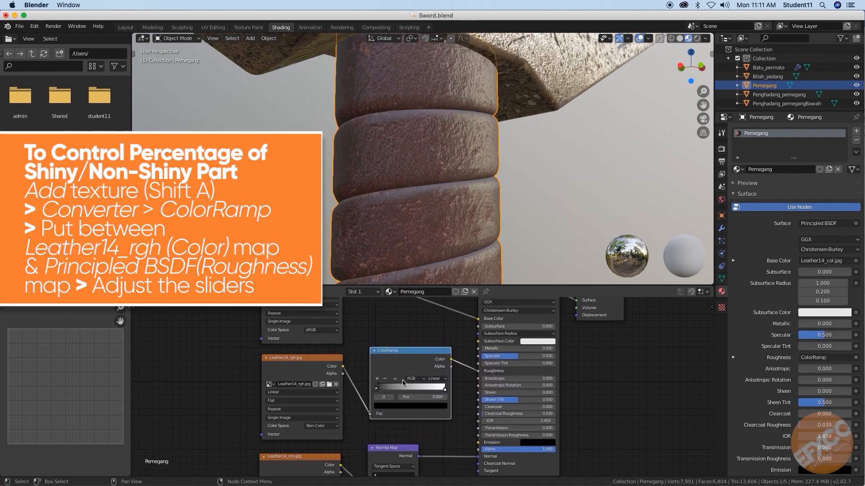
Step: Move the ColorRamp's white stop to position 0.664, keeping the black stop at the start, and check the grip's shine
scroll(402, 395, up, 1)
mouse_move(368, 392)
mouse_down()
mouse_move(388, 391)
mouse_move(355, 391)
mouse_up()
drag(449, 393, 422, 392)
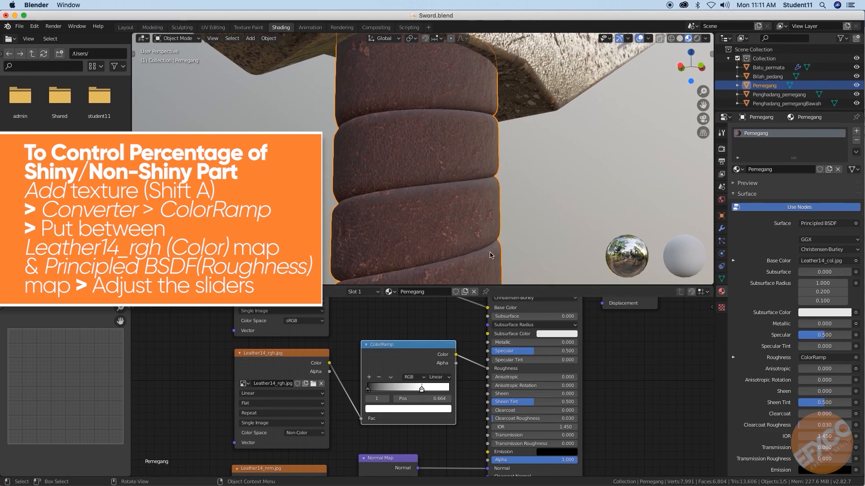
scroll(452, 243, down, 5)
scroll(450, 243, down, 4)
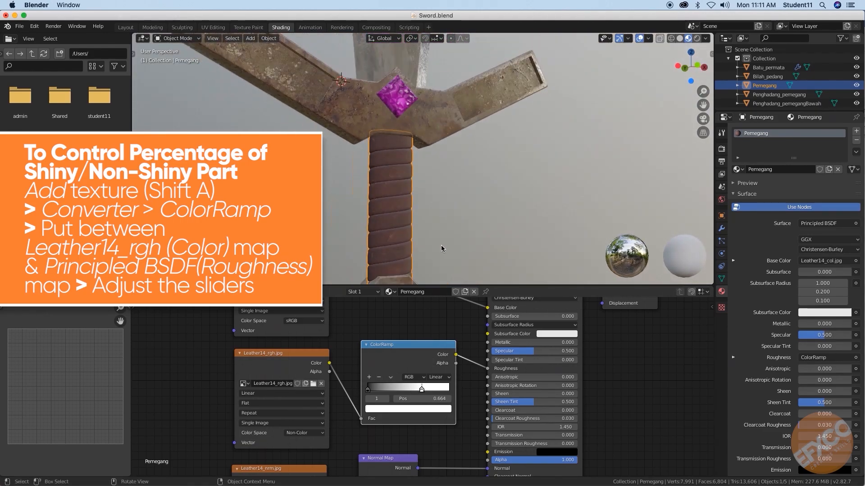
Step: Deselect the grip and examine the whole textured sword from several angles, comparing the blade, guard, gem and grip
scroll(445, 210, down, 8)
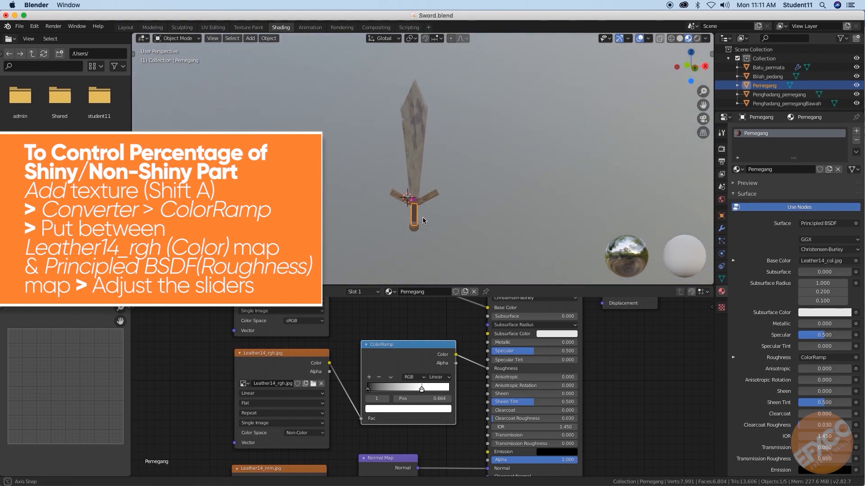
click(455, 217)
scroll(451, 218, up, 5)
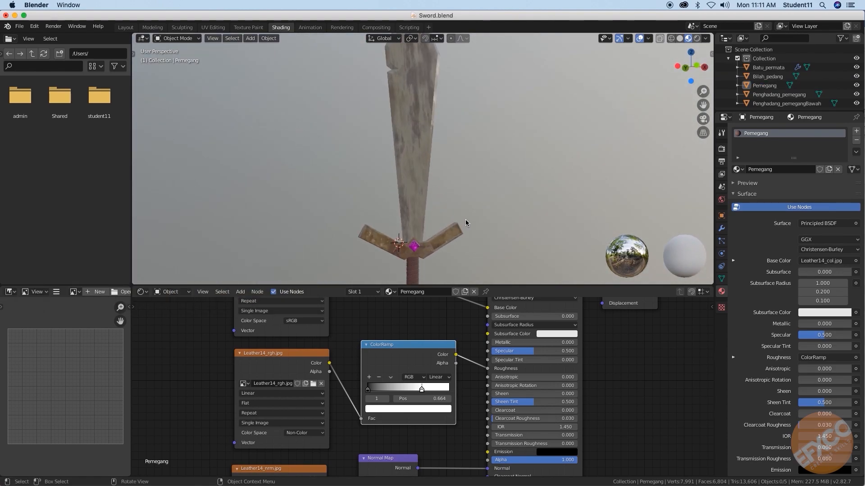
middle_drag(484, 221, 487, 199)
scroll(487, 199, down, 4)
scroll(482, 189, up, 3)
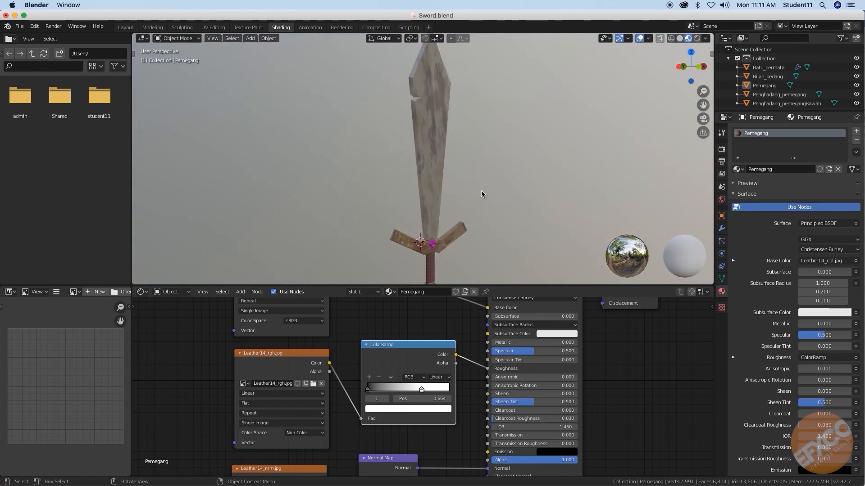
mouse_move(514, 155)
middle_down()
mouse_move(522, 132)
mouse_move(517, 137)
middle_up()
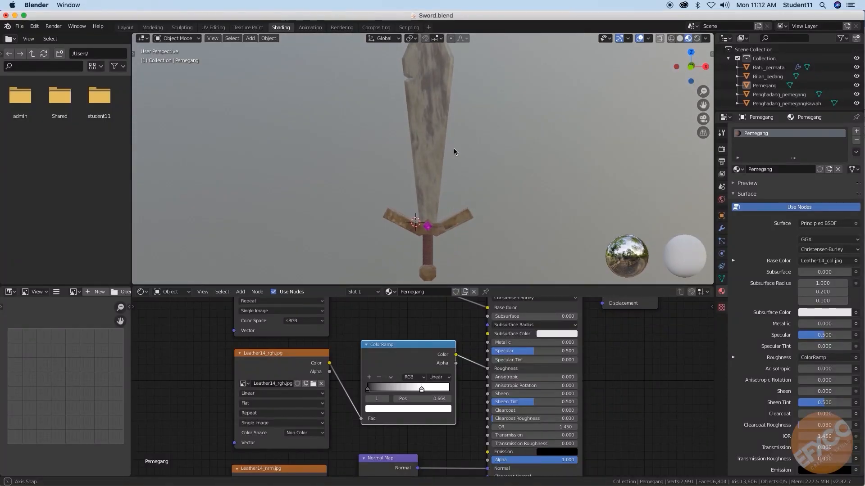
middle_drag(454, 152, 499, 151)
middle_drag(599, 156, 413, 172)
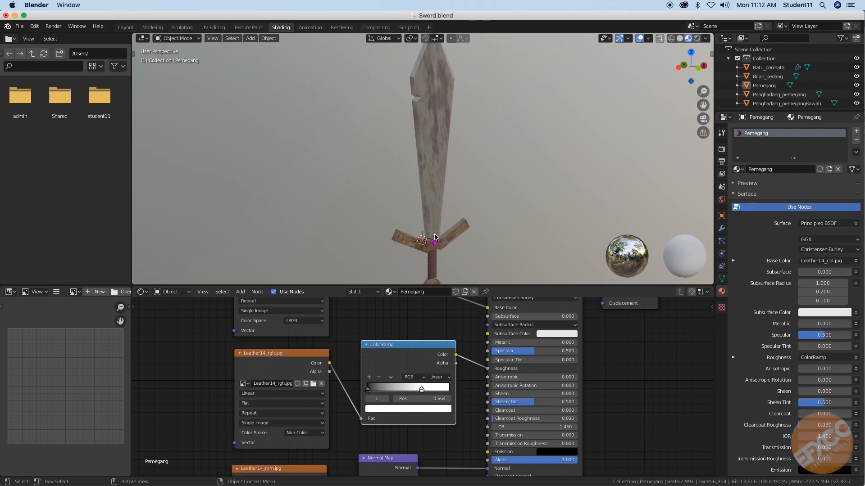
middle_drag(442, 228, 460, 210)
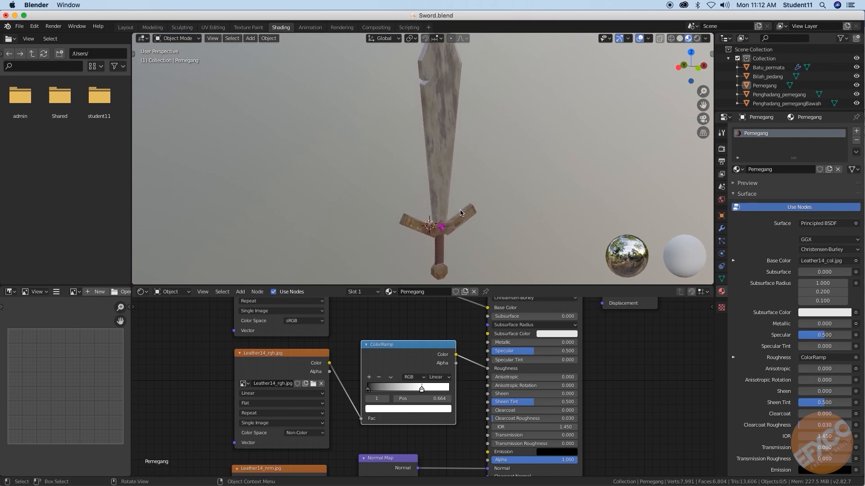
Step: Try the dark studio lighting preset and the warm interior preset for the viewport environment, checking the sword's reflections under each
click(706, 38)
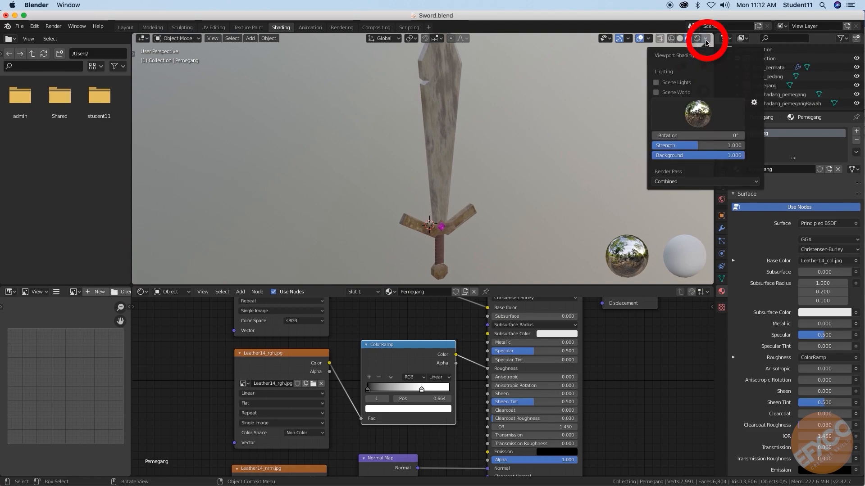
click(701, 116)
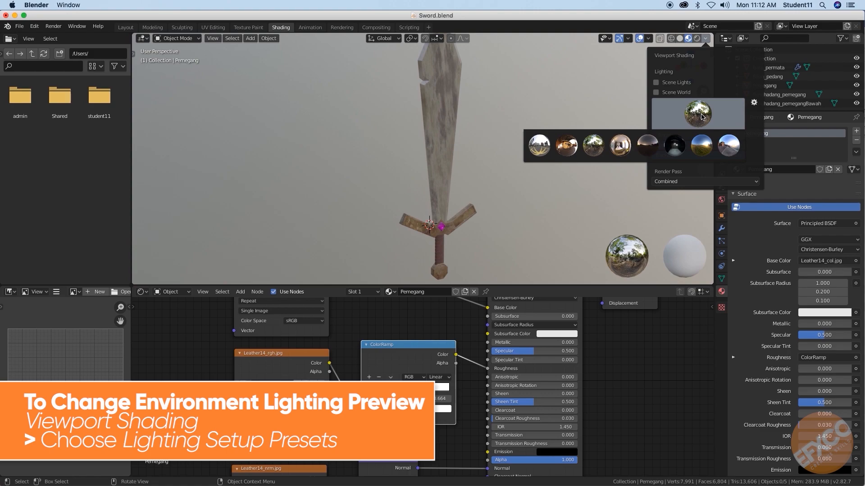
click(677, 148)
middle_drag(525, 144, 496, 147)
click(706, 39)
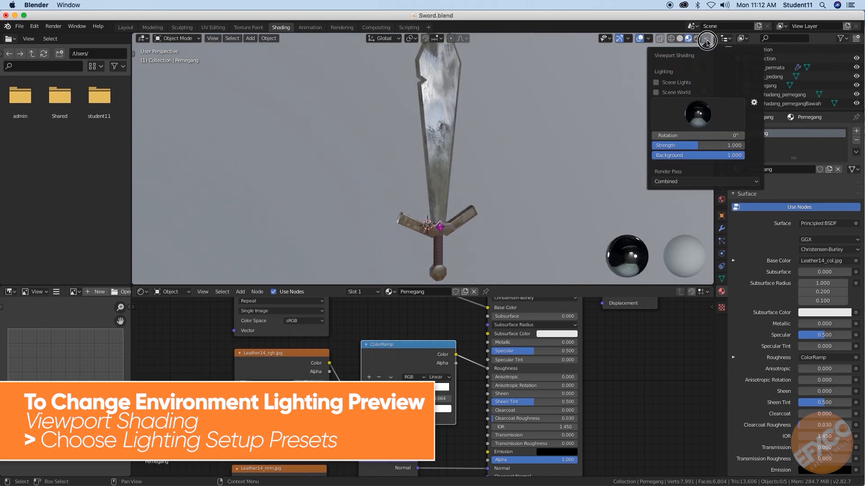
click(698, 113)
click(574, 150)
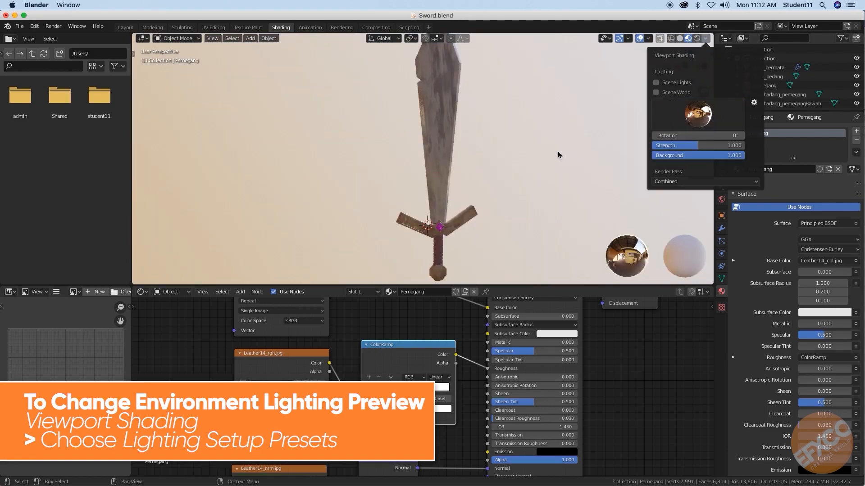
mouse_move(476, 152)
middle_down()
mouse_move(574, 155)
mouse_move(467, 153)
mouse_move(569, 133)
mouse_move(470, 152)
mouse_move(376, 154)
middle_up()
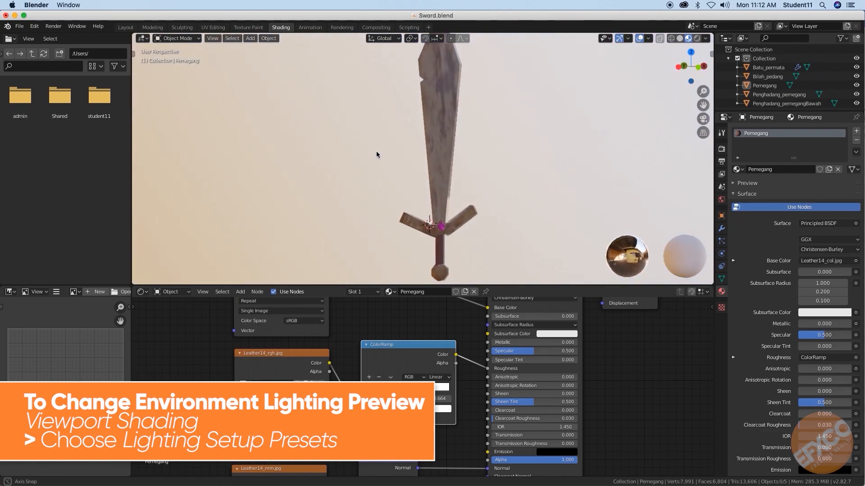
Step: Switch the viewport's environment lighting to the last preset, with the pale blue sky, and inspect the sword's materials under it
click(706, 41)
click(704, 120)
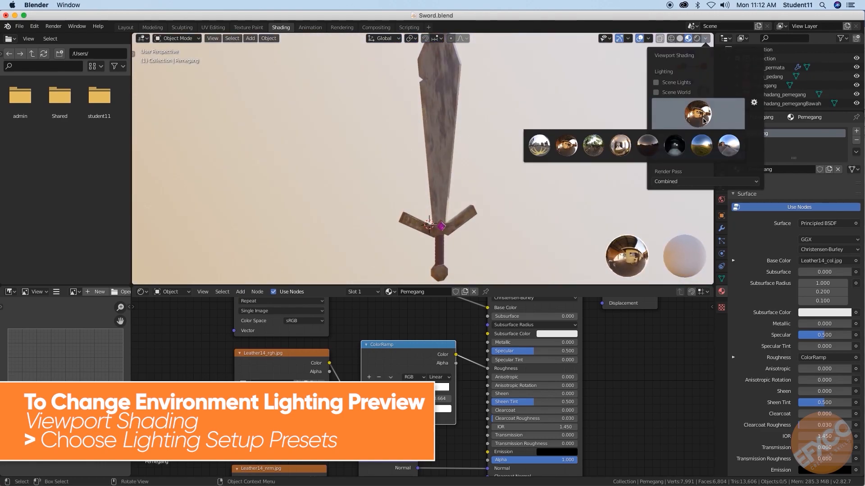
click(729, 145)
mouse_move(574, 156)
middle_down()
mouse_move(450, 155)
mouse_move(482, 134)
mouse_move(512, 152)
mouse_move(513, 175)
mouse_move(514, 139)
mouse_move(529, 137)
mouse_move(506, 148)
mouse_move(445, 144)
mouse_move(503, 154)
mouse_move(506, 133)
mouse_move(485, 160)
mouse_move(520, 151)
mouse_move(502, 191)
mouse_move(390, 185)
mouse_move(535, 185)
mouse_move(542, 194)
mouse_move(490, 194)
mouse_move(424, 178)
mouse_move(527, 183)
mouse_move(479, 185)
mouse_move(489, 180)
mouse_move(481, 198)
middle_up()
scroll(506, 136, up, 6)
scroll(504, 132, down, 4)
scroll(491, 190, up, 3)
scroll(491, 190, down, 4)
scroll(481, 198, down, 1)
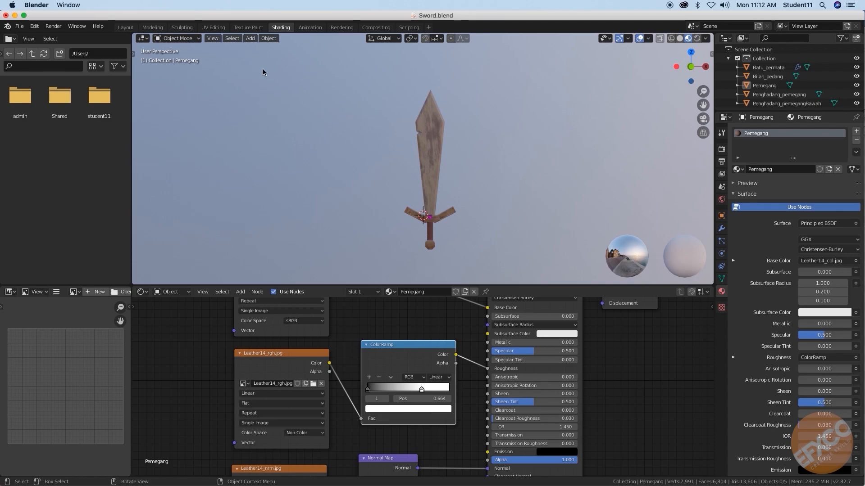
Step: Switch to the Layout workspace and show the sword in Rendered viewport shading
click(121, 29)
scroll(477, 218, down, 3)
middle_drag(458, 250, 458, 277)
mouse_move(458, 277)
shift+middle_down()
mouse_move(457, 232)
mouse_move(447, 247)
shift+middle_up()
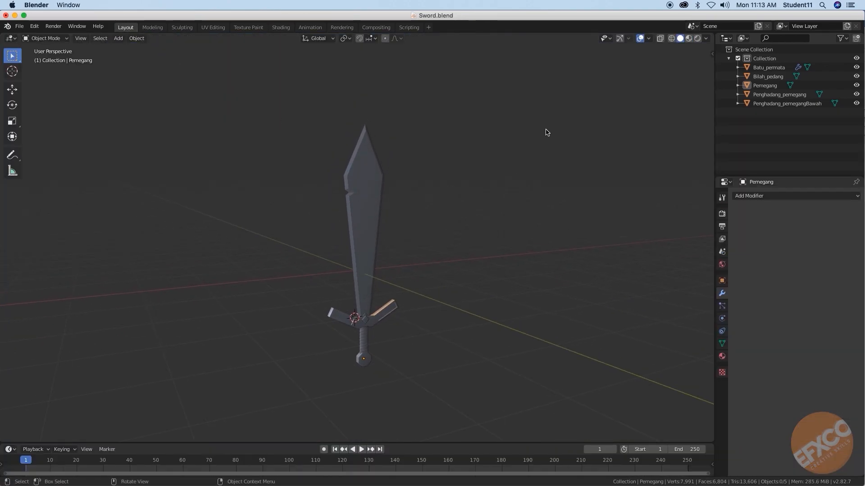
click(697, 38)
scroll(463, 210, up, 5)
middle_drag(466, 214, 478, 230)
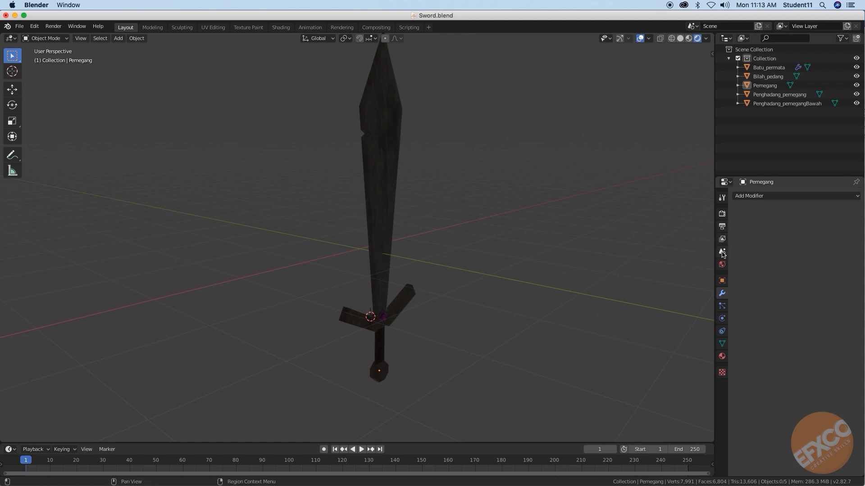
Step: Set the World background color to black, with a value of 0.000
click(723, 265)
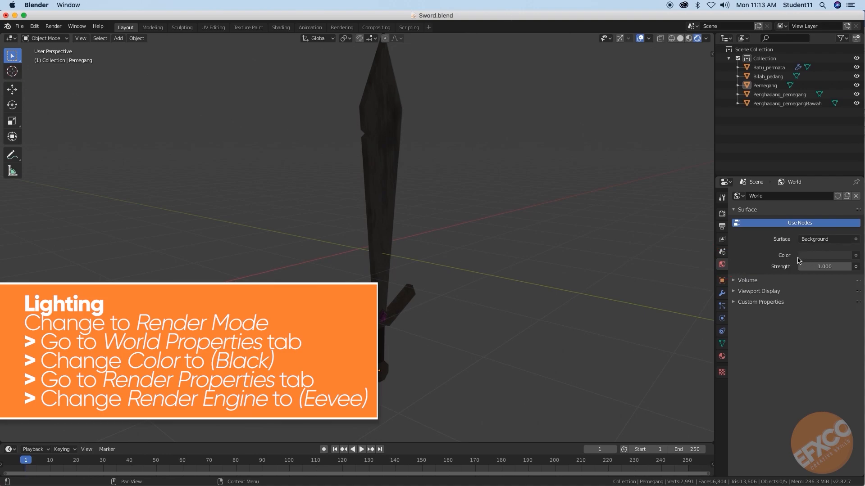
click(824, 257)
drag(845, 177, 843, 191)
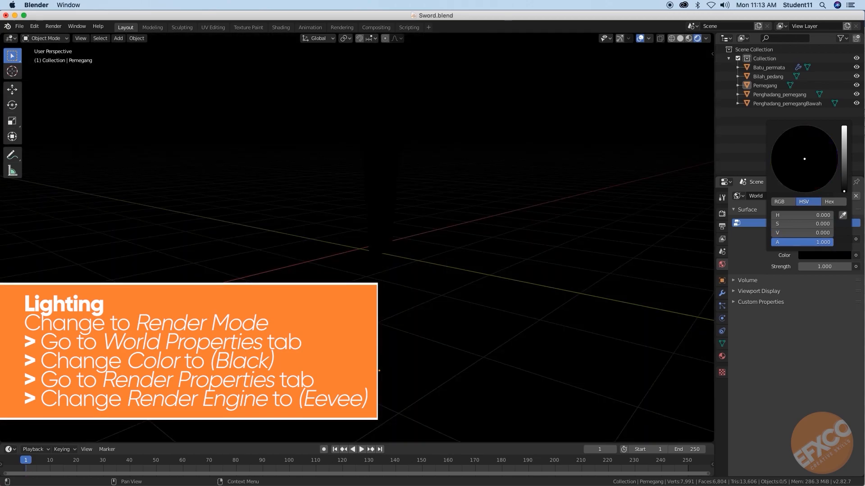
click(593, 226)
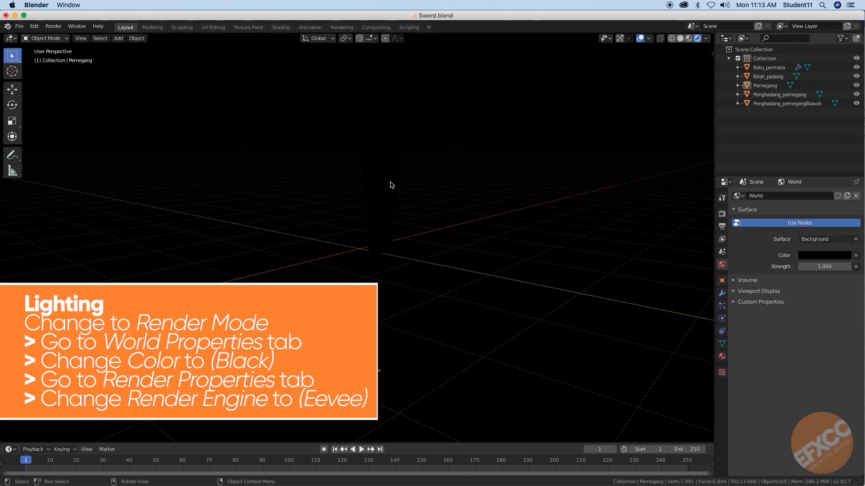
middle_drag(435, 234, 418, 245)
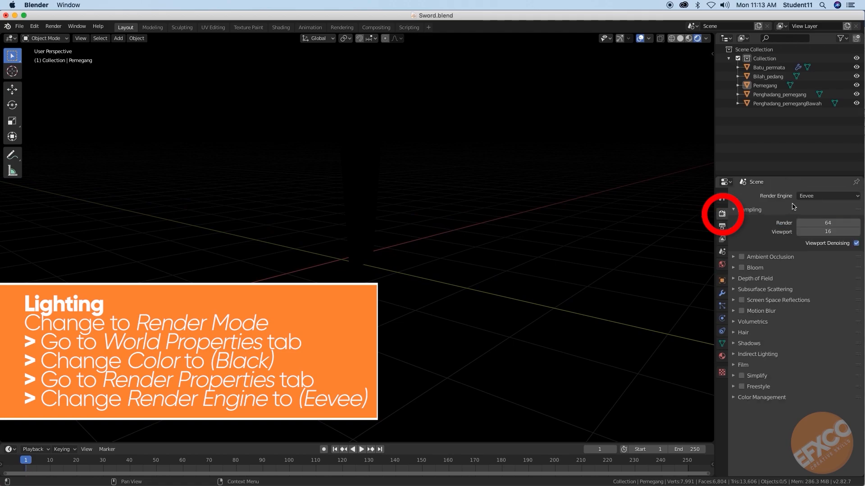
Step: Set the scene's Render Engine to Eevee
click(810, 196)
click(788, 209)
click(813, 197)
click(806, 206)
middle_drag(427, 210, 435, 234)
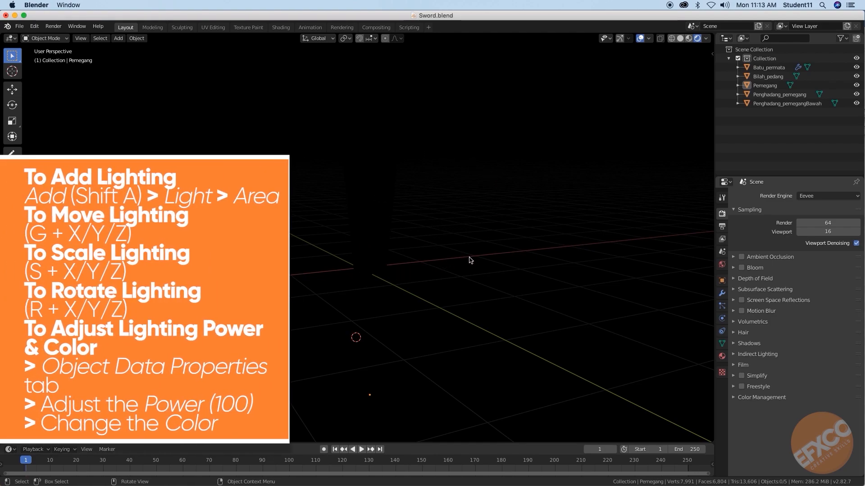
Step: Add an Area light to the scene
key(shift+a)
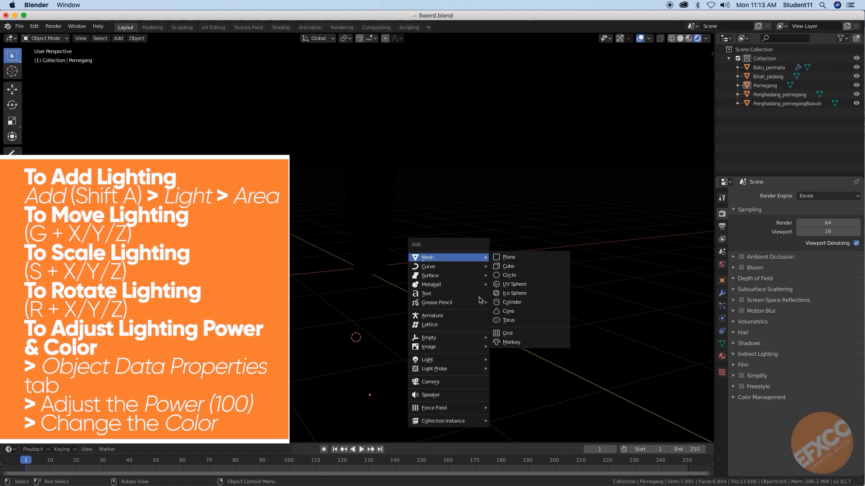
mouse_move(444, 360)
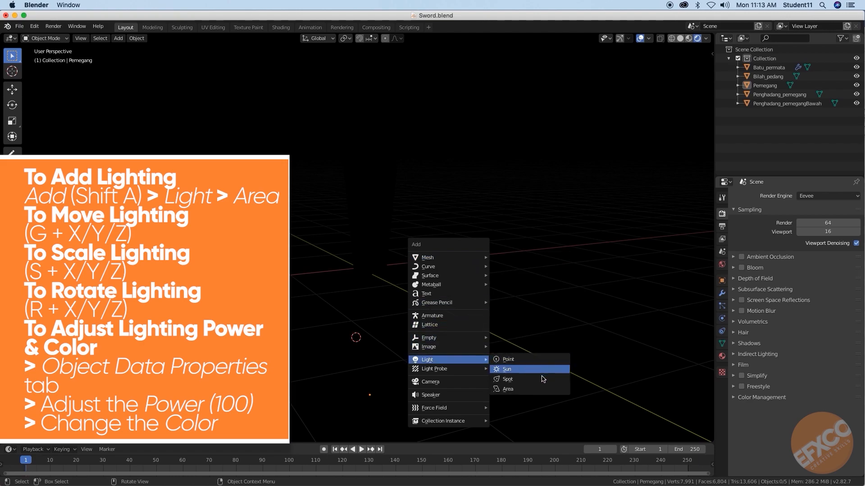
click(534, 389)
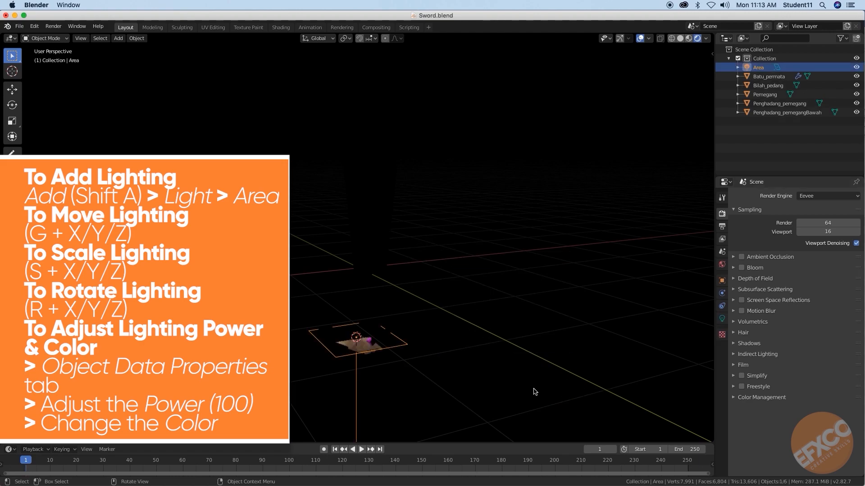
Step: Move the area light up along the Z axis until it sits above the sword's tip
mouse_move(478, 341)
shift+middle_down()
mouse_move(526, 341)
mouse_move(521, 321)
mouse_move(492, 345)
mouse_move(495, 353)
mouse_move(472, 357)
mouse_move(468, 337)
shift+middle_up()
scroll(521, 321, up, 3)
scroll(574, 369, down, 3)
scroll(471, 357, down, 4)
key(g)
key(z)
click(469, 155)
middle_drag(469, 154, 483, 244)
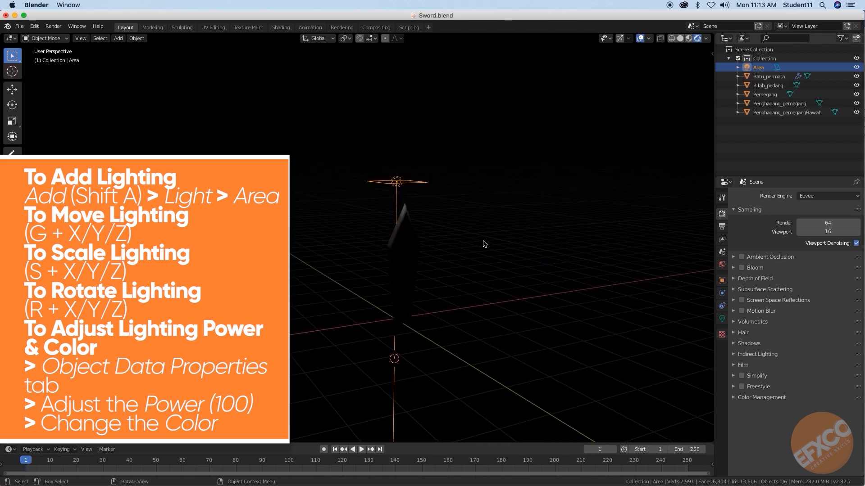
Step: Scale the overhead area light up uniformly so it spans much wider than the sword
key(s)
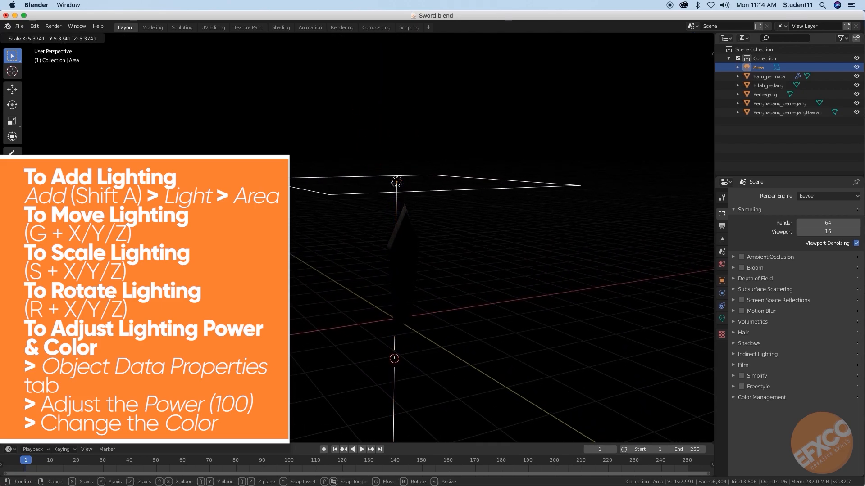
click(502, 302)
middle_drag(501, 302, 500, 272)
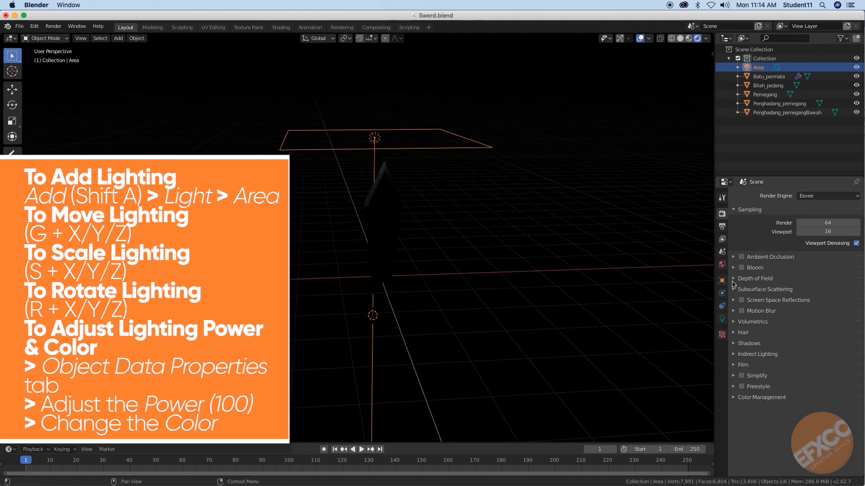
middle_drag(426, 151, 466, 155)
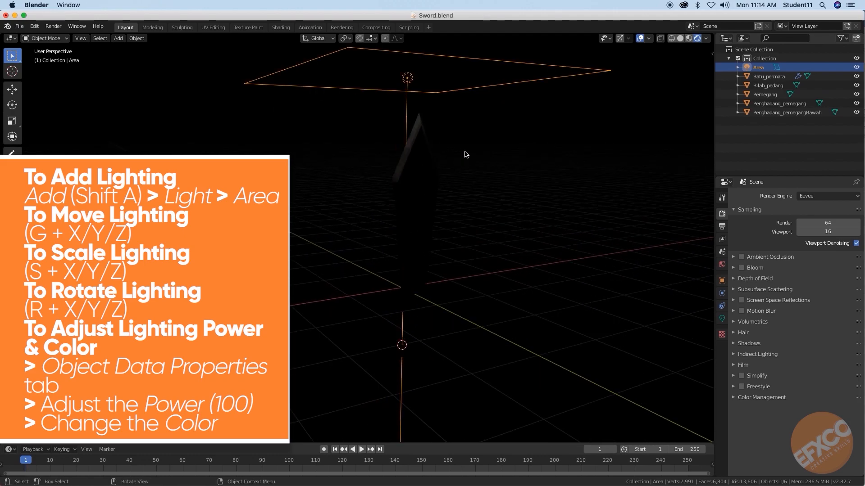
Step: Try a Power of 500 W on the overhead area light and check the blade's lighting
click(722, 320)
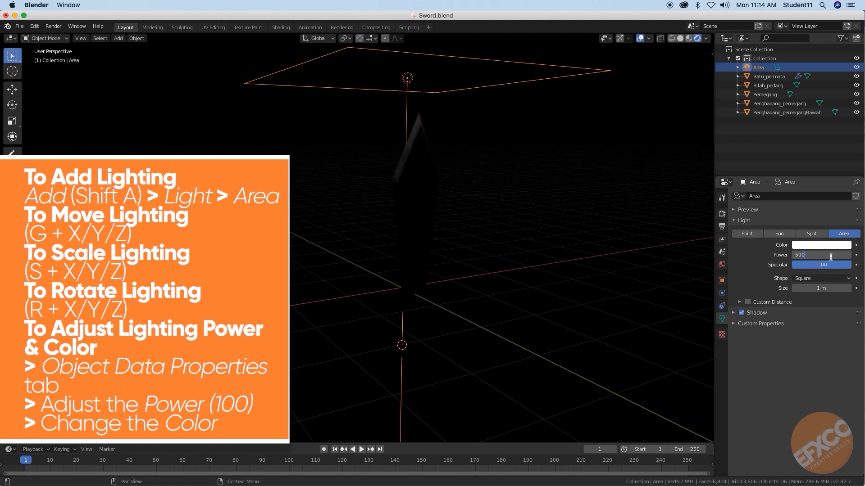
key(Return)
scroll(490, 158, down, 6)
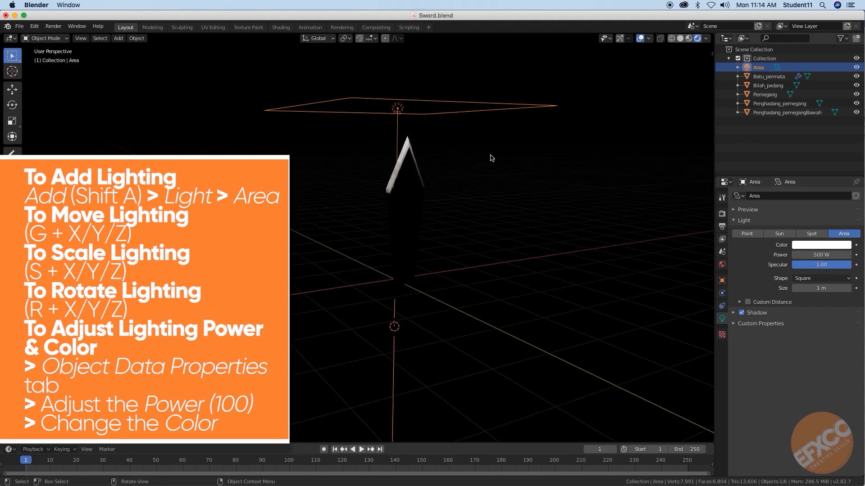
shift+scroll(477, 189, down, 2)
scroll(483, 203, up, 4)
shift+middle_drag(484, 200, 459, 235)
scroll(462, 221, up, 3)
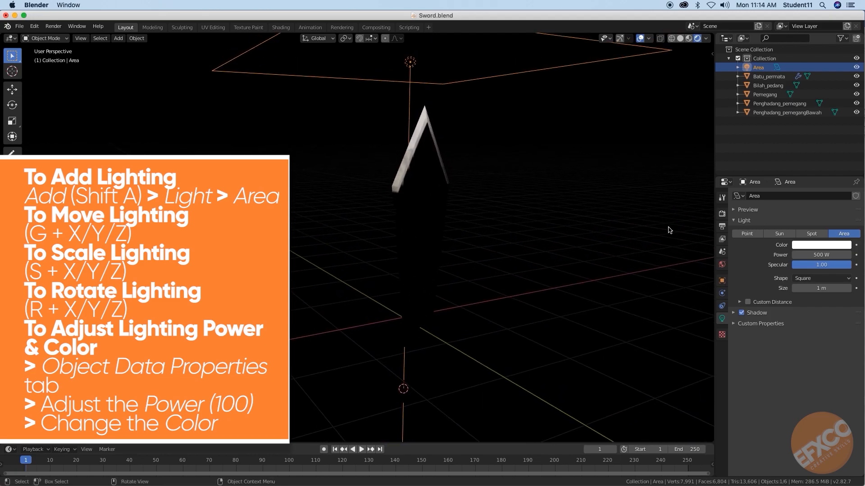
Step: Set the overhead area light's Power to 100 W
click(821, 255)
text(100)
key(Return)
Step: Add a second Area light at the 3D cursor near the sword's guard
scroll(433, 198, down, 5)
middle_drag(440, 202, 482, 257)
key(shift+a)
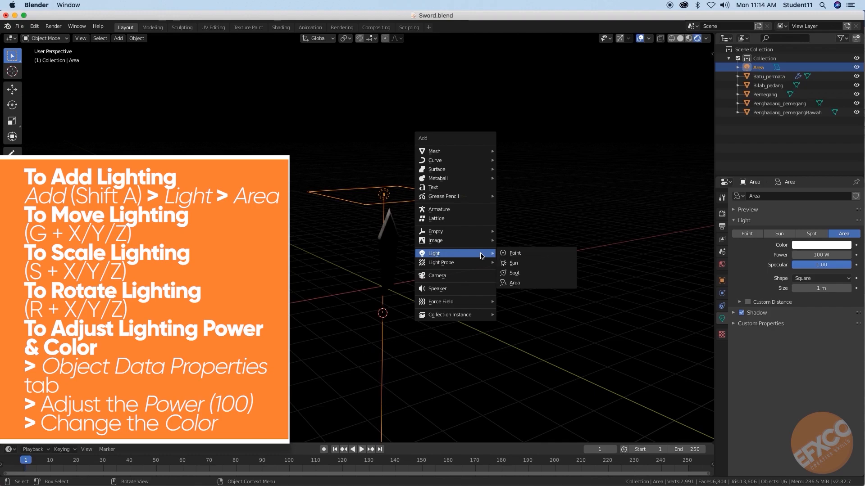
click(518, 283)
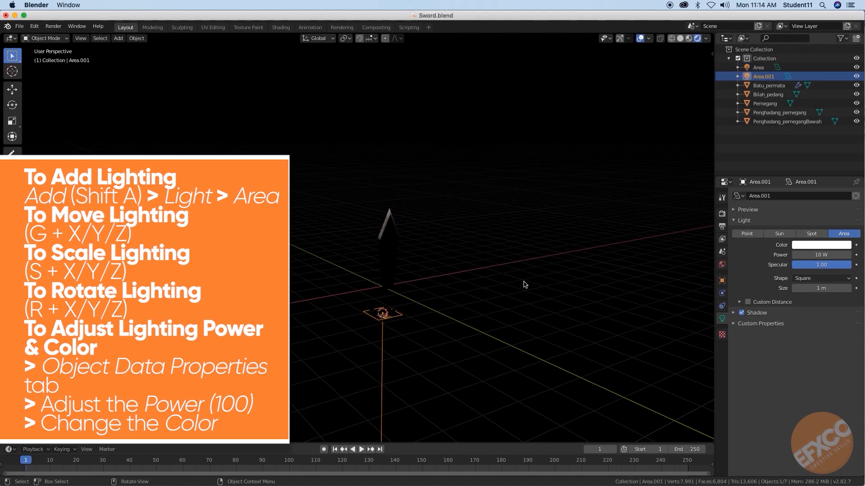
Step: Move the second area light along the Y axis away from the sword and rotate it about X to face the sword
middle_drag(431, 282, 491, 269)
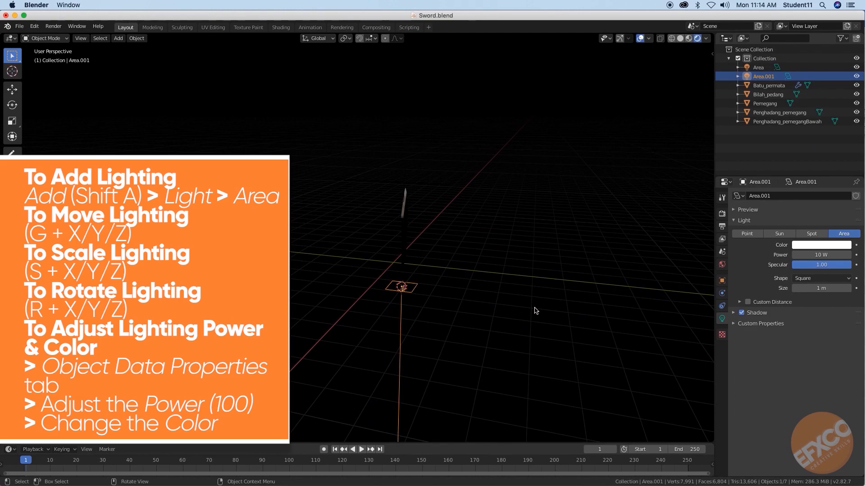
key(g)
key(y)
click(587, 317)
key(r)
key(x)
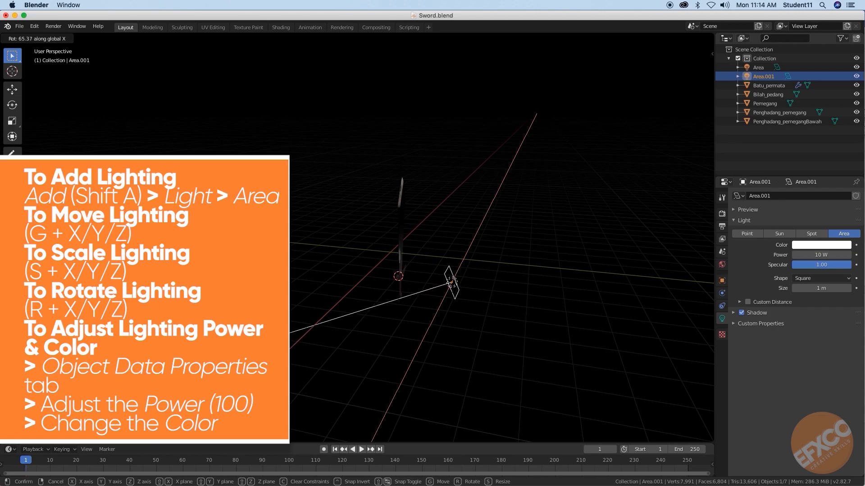
click(442, 309)
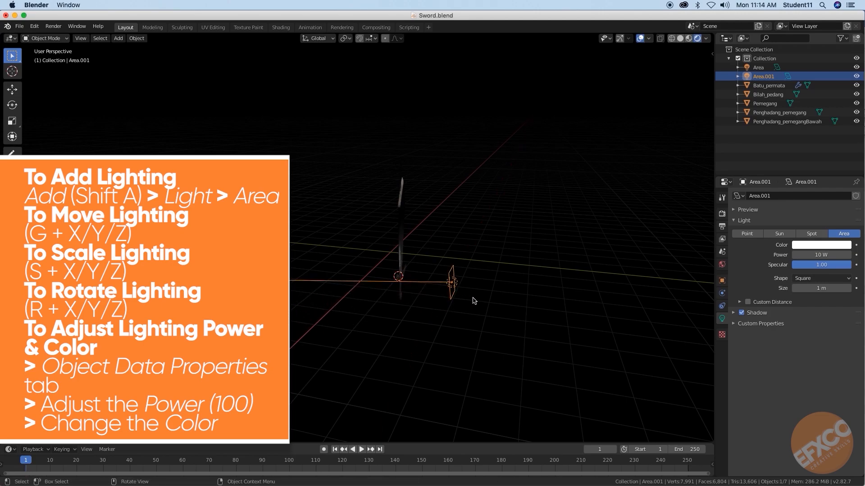
Step: Scale up the second area light and raise it about 1.5 m along the Z axis, level with the blade
key(s)
click(554, 338)
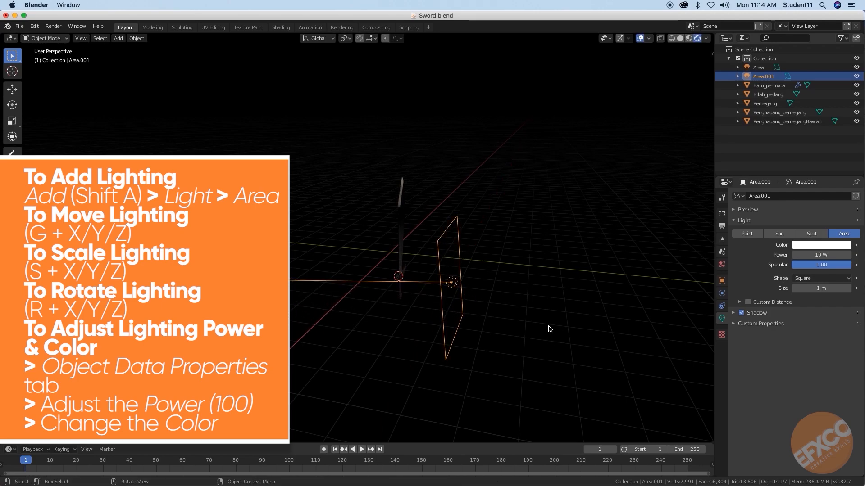
middle_drag(556, 329, 521, 318)
key(g)
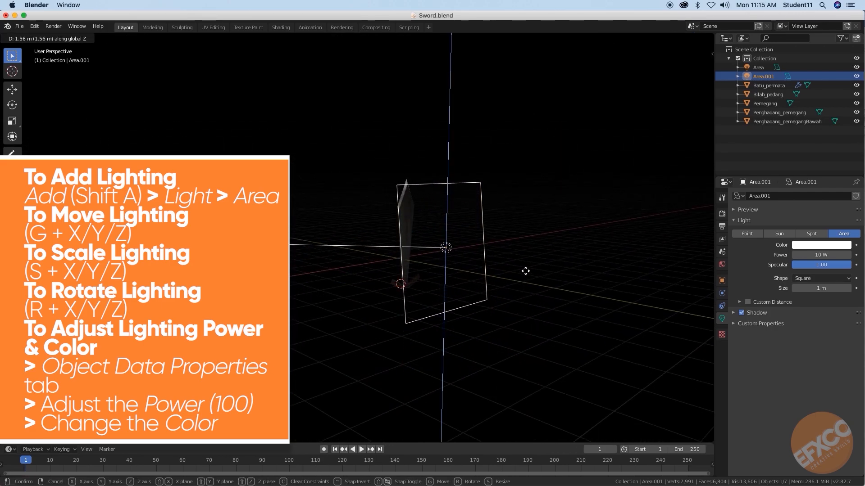
click(519, 273)
middle_drag(518, 273, 522, 216)
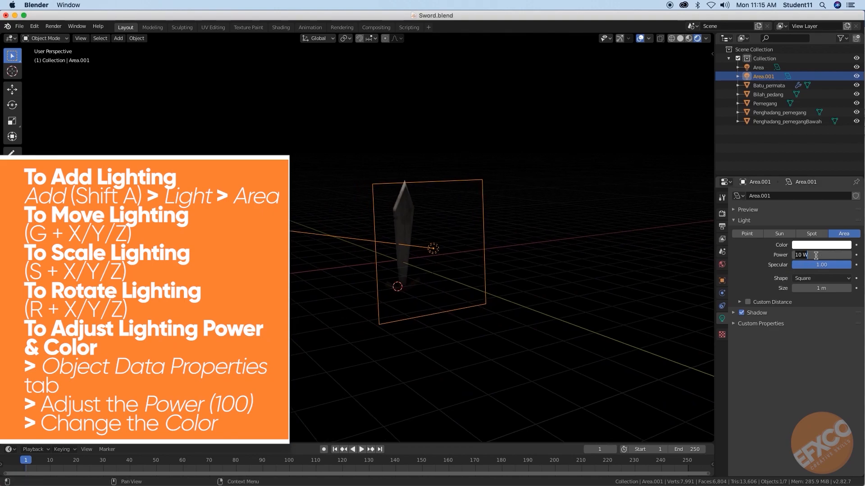
Step: Set the second area light's Power to 100 W and check how it lights the sword
key(Return)
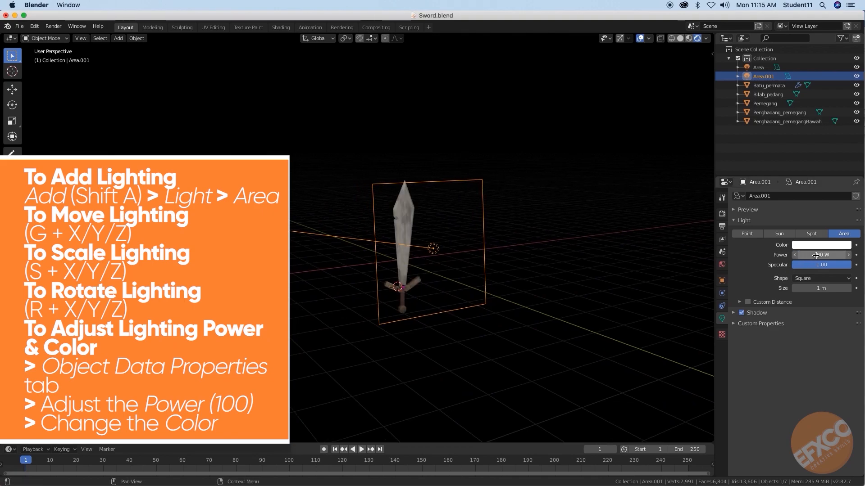
scroll(459, 255, up, 4)
middle_drag(459, 255, 489, 269)
scroll(457, 253, up, 2)
scroll(458, 254, down, 2)
scroll(419, 253, up, 2)
Step: Move the second area light farther from the sword along the Y axis
key(g)
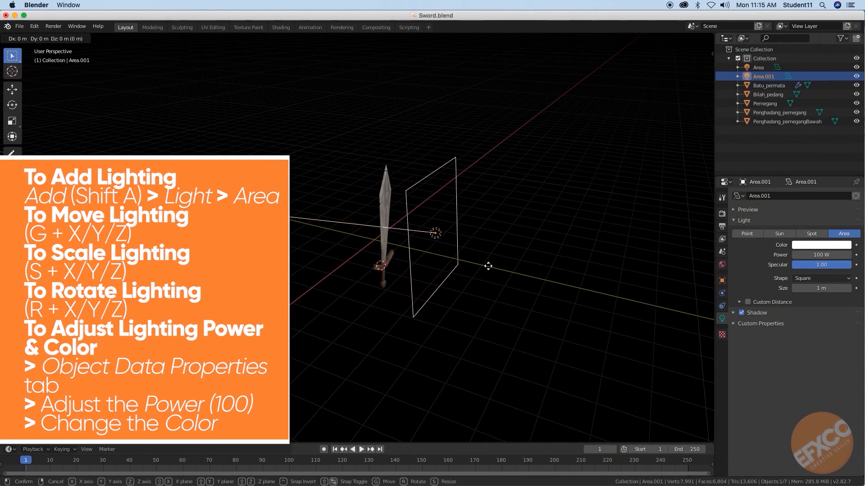
key(y)
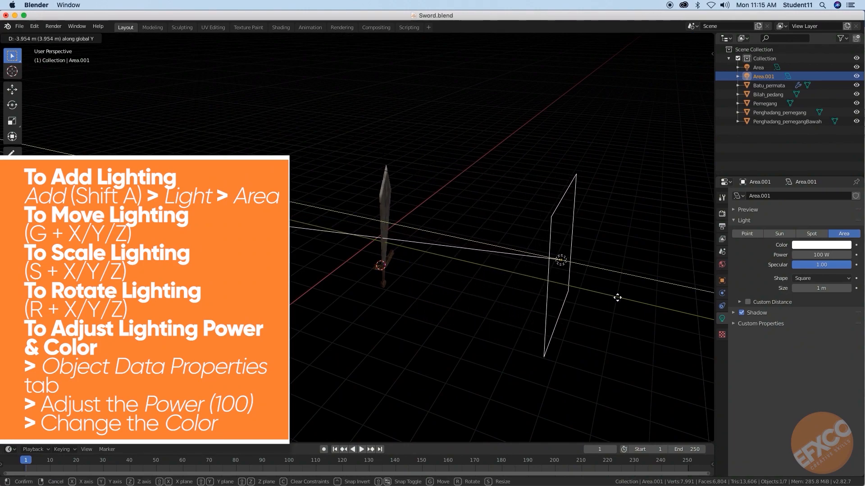
click(556, 286)
middle_drag(555, 286, 482, 277)
scroll(489, 270, up, 4)
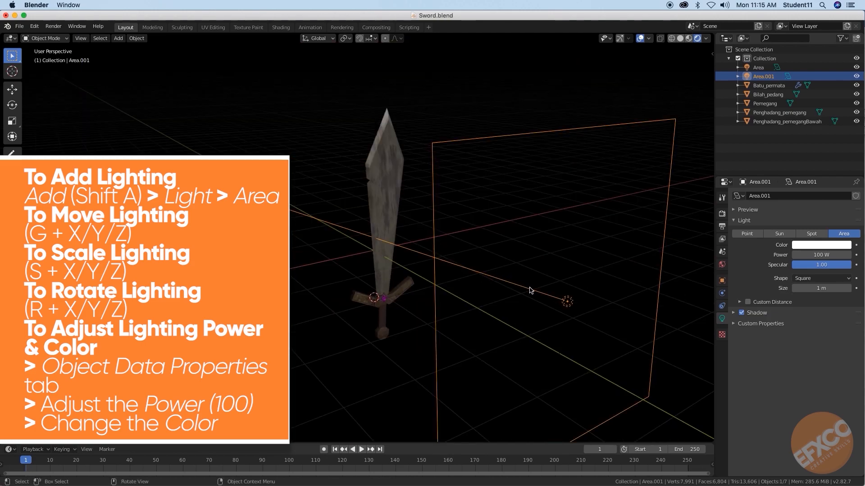
Step: Add a third Area light at the 3D cursor and scale it up to well beyond the sword guard's width
key(shift+a)
mouse_move(511, 318)
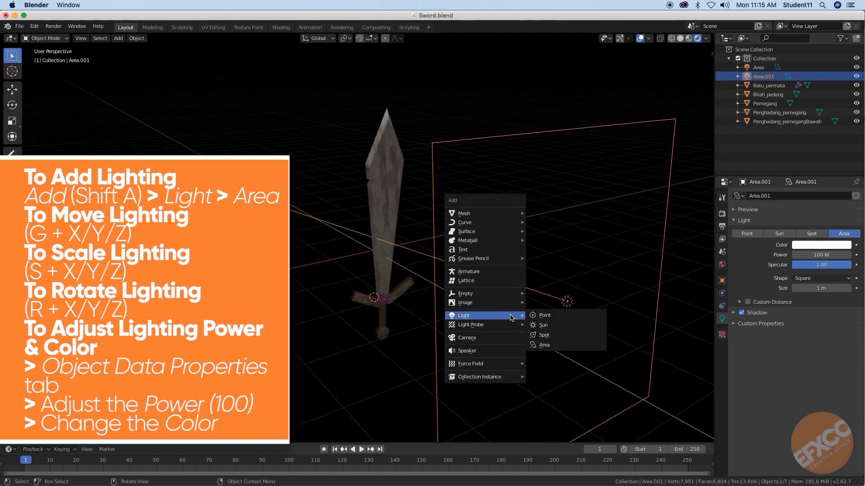
click(547, 345)
middle_drag(535, 325, 482, 358)
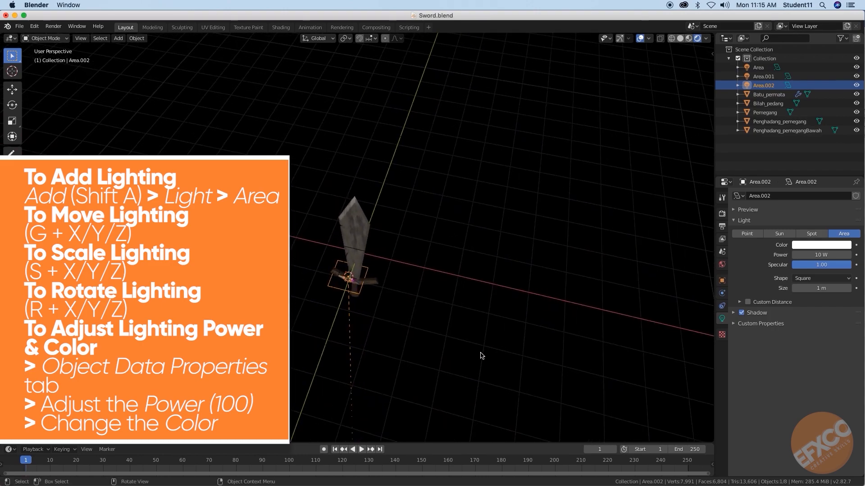
key(s)
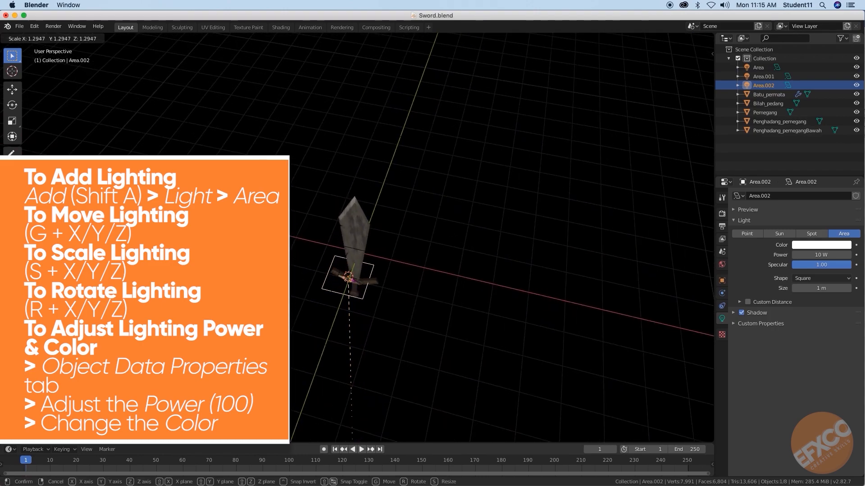
click(711, 41)
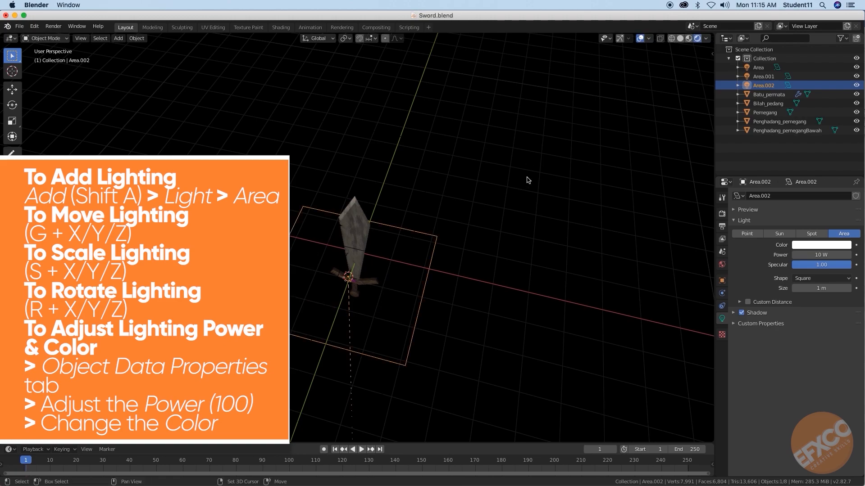
Step: Move the third area light along the X axis to the sword's side and rotate it about Y to face the blade
middle_drag(527, 180, 554, 199)
key(g)
key(x)
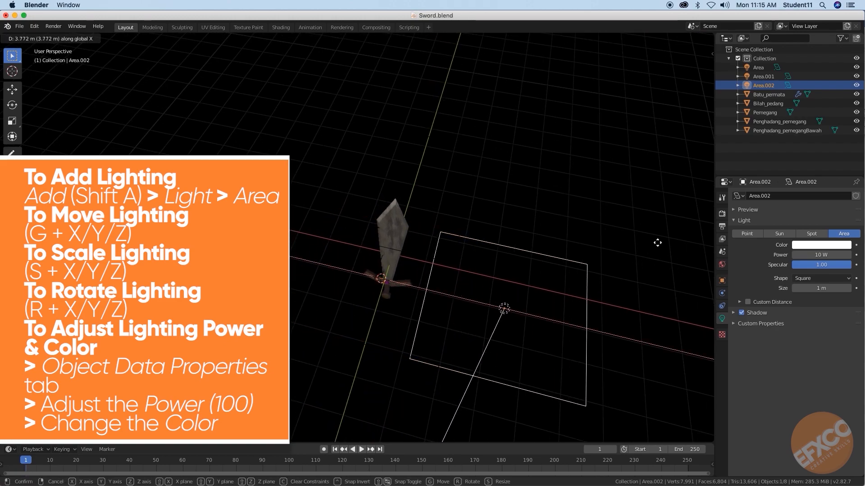
click(673, 246)
shift+middle_drag(598, 270, 548, 212)
key(r)
key(y)
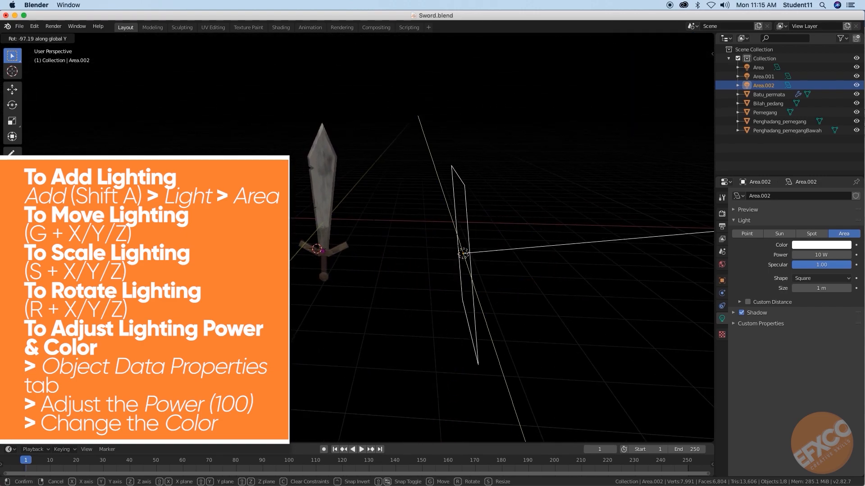
click(625, 384)
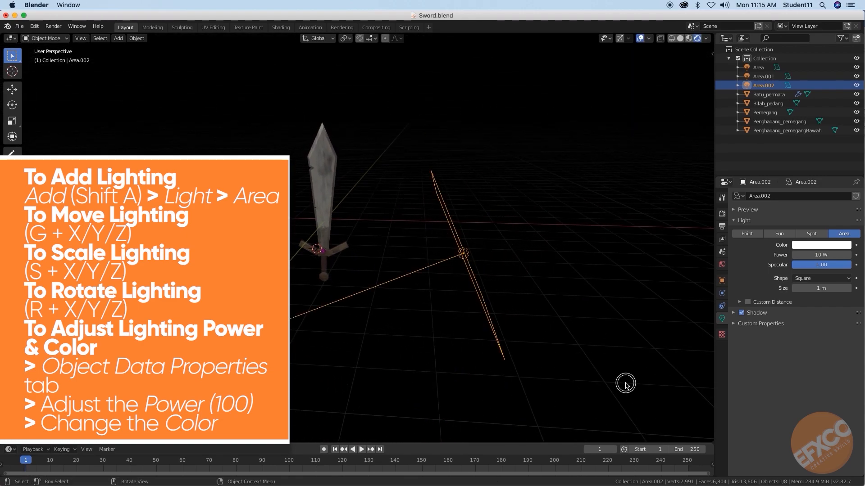
Step: Raise the third area light about 3.2 m along the Z axis
key(g)
key(z)
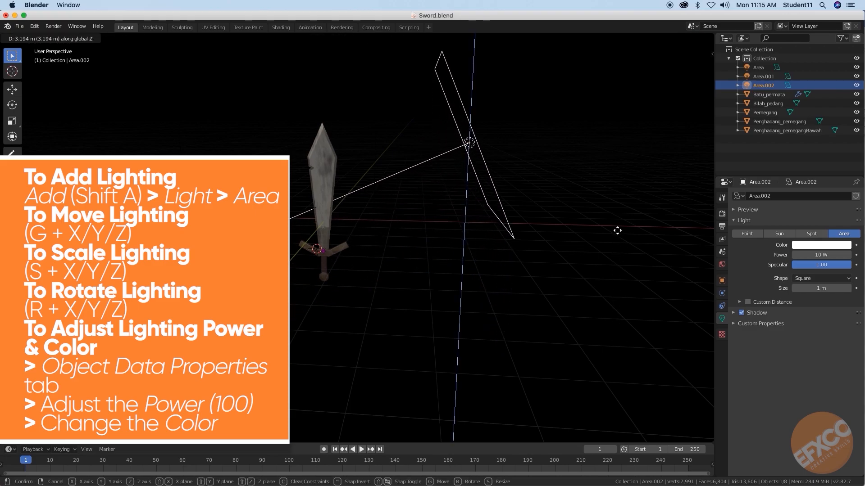
click(617, 231)
middle_drag(617, 231, 586, 246)
Step: Change the third area light's Color to blue and its Power to 40.9 W
click(804, 246)
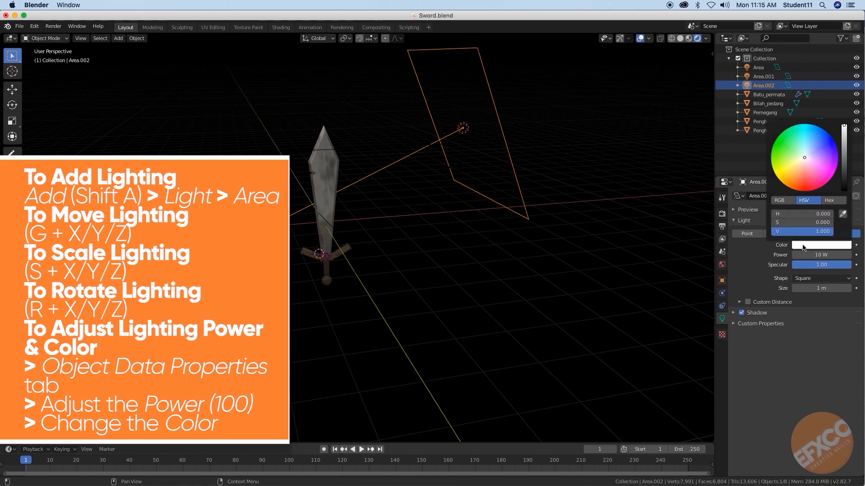
drag(813, 164, 826, 147)
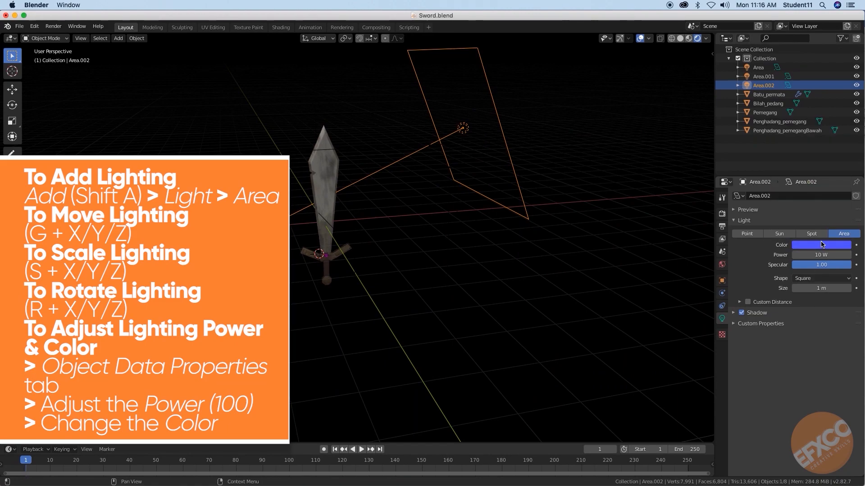
mouse_move(821, 255)
mouse_down()
mouse_move(840, 255)
mouse_move(830, 255)
mouse_up()
Step: Reposition the blue area light beside the sword and set its Power to 200 W, checking the tint on the blade
middle_drag(347, 238, 270, 270)
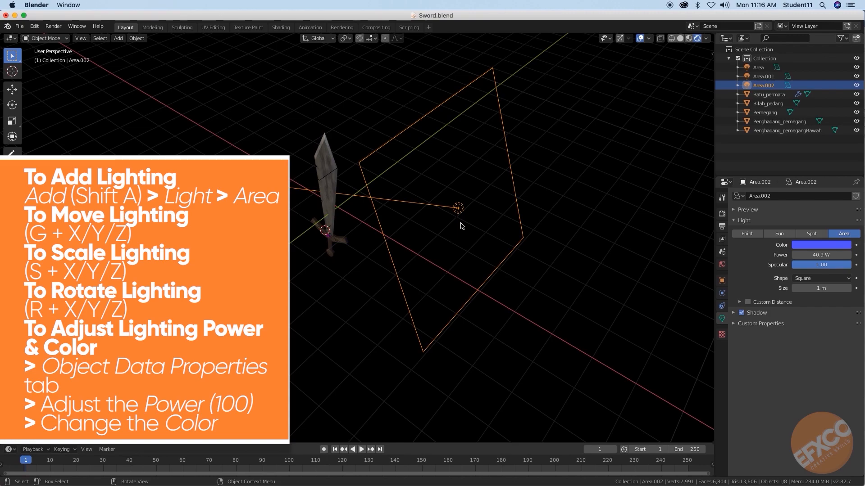
key(g)
click(405, 276)
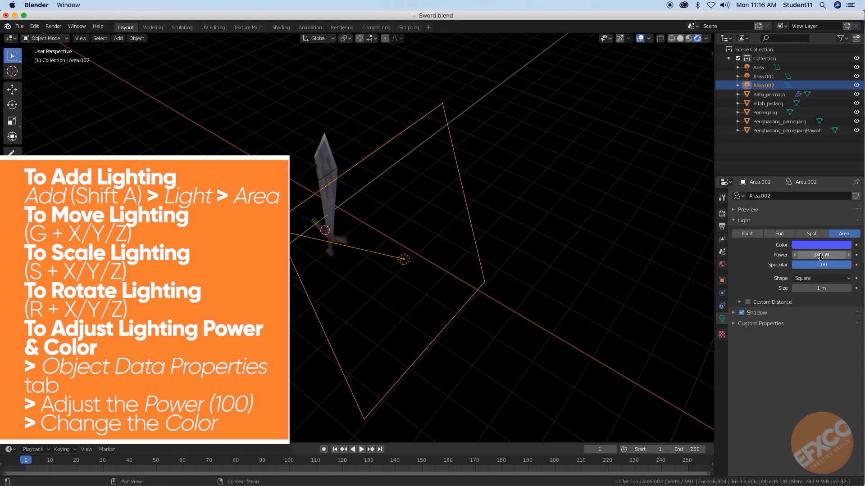
middle_drag(495, 257, 445, 266)
scroll(451, 213, up, 5)
scroll(448, 269, down, 2)
scroll(447, 266, down, 3)
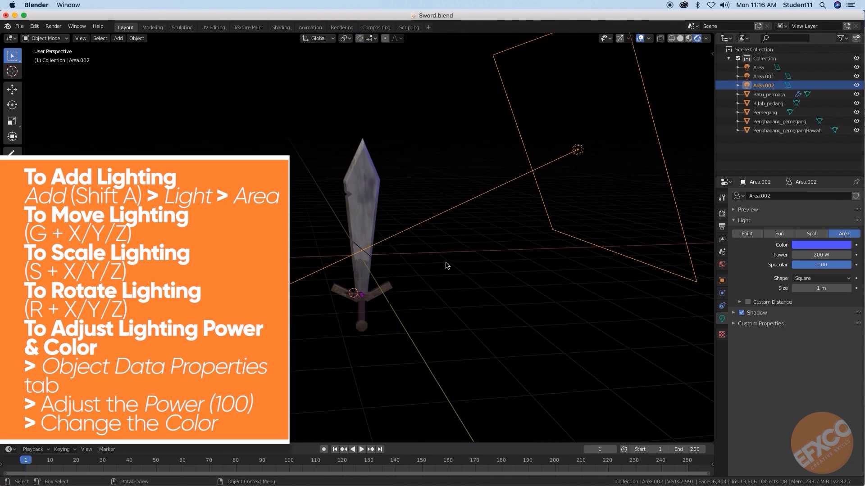
scroll(447, 266, down, 4)
scroll(452, 272, up, 1)
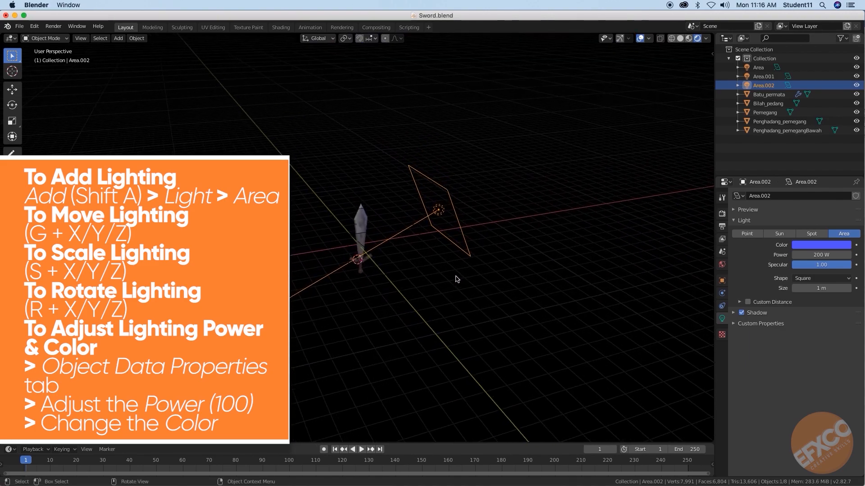
Step: Add a fourth Area light at the 3D cursor on the sword's guard and scale it up
click(392, 233)
scroll(396, 241, up, 3)
scroll(414, 248, down, 1)
shift+middle_drag(417, 249, 469, 252)
click(484, 244)
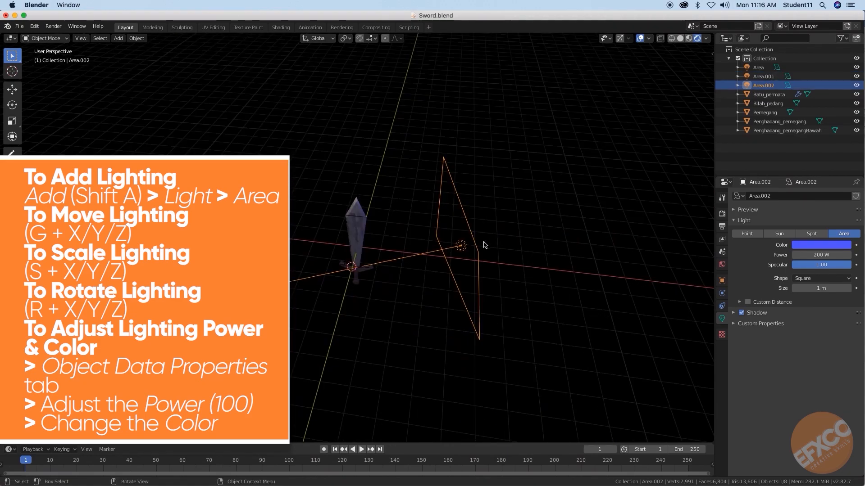
key(shift+a)
mouse_move(478, 249)
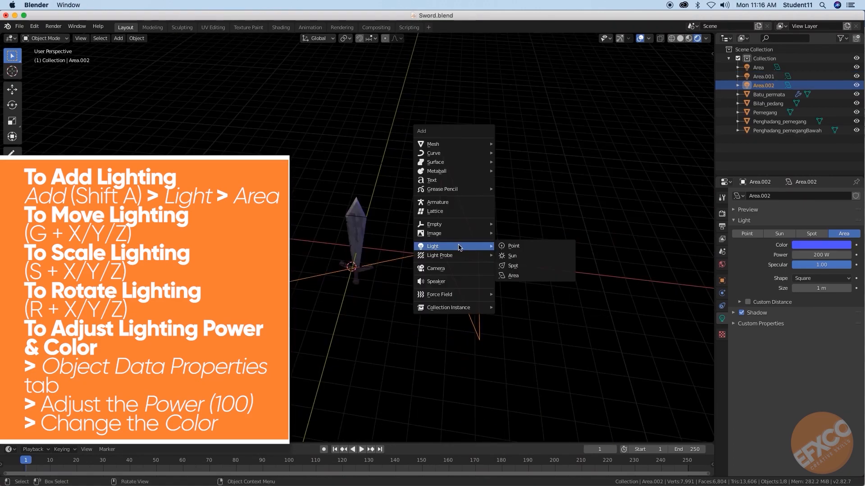
click(511, 276)
middle_drag(453, 272, 483, 279)
key(s)
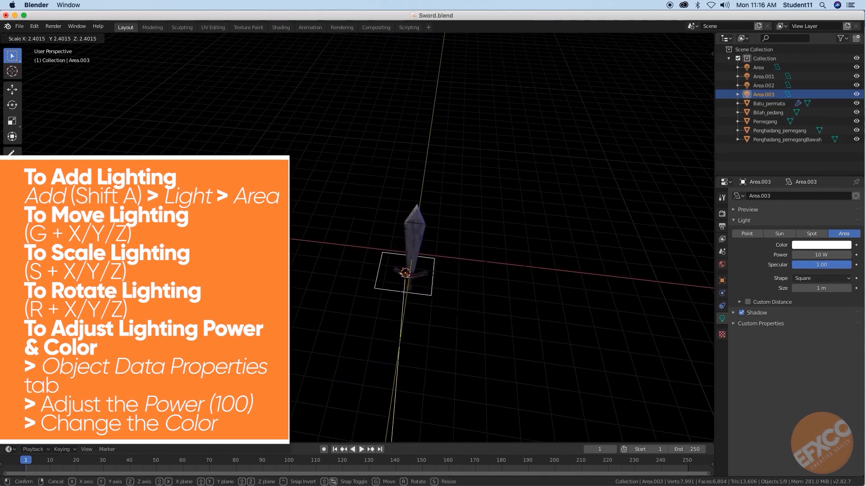
click(616, 346)
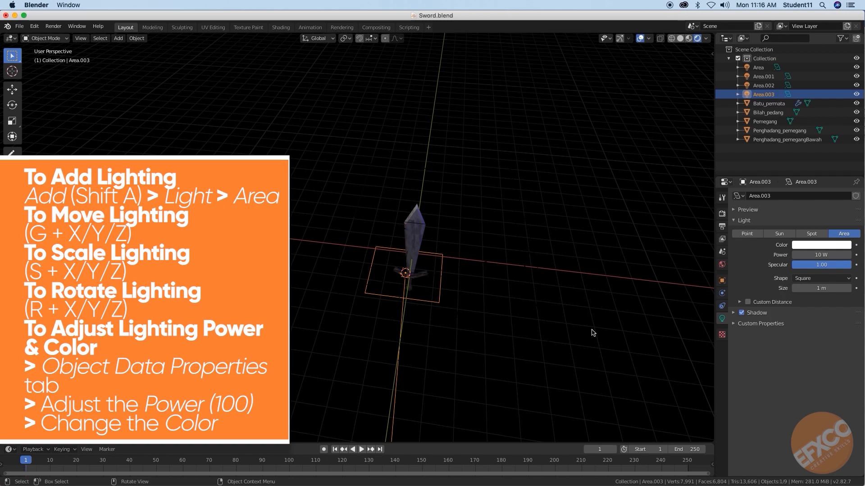
Step: Rotate the fourth area light about the Y axis and move it along X to the side opposite the blue light
key(r)
key(y)
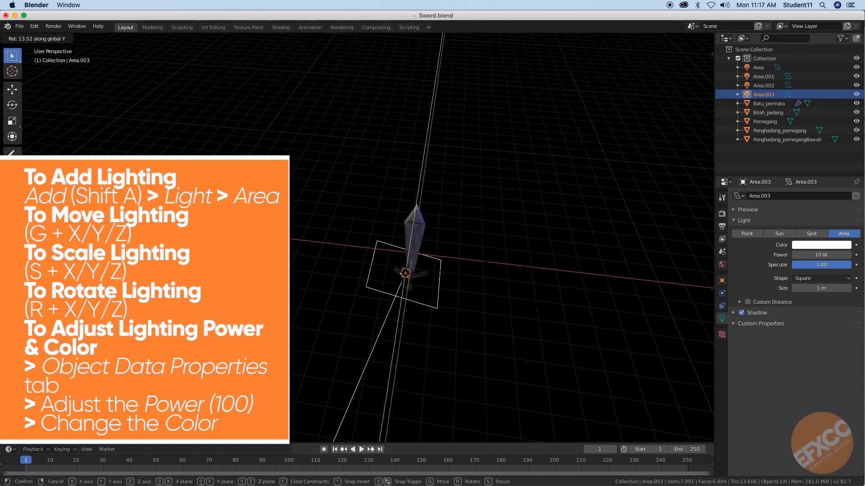
click(445, 351)
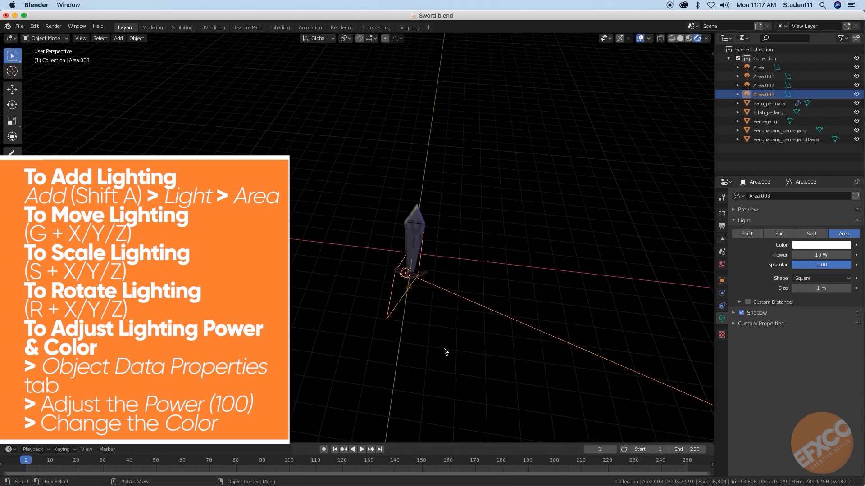
middle_drag(465, 348, 486, 347)
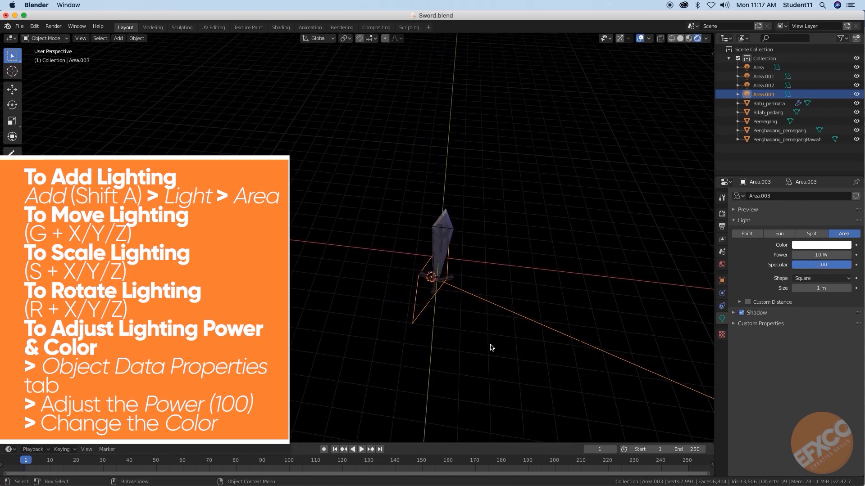
key(g)
key(x)
click(393, 328)
Step: Raise the fourth area light 3.61 m along the Z axis
key(g)
key(z)
click(391, 262)
middle_drag(399, 272, 459, 258)
Step: Change the fourth area light's Color to red and set its Power to 100 W
click(817, 246)
drag(810, 174, 805, 190)
click(819, 356)
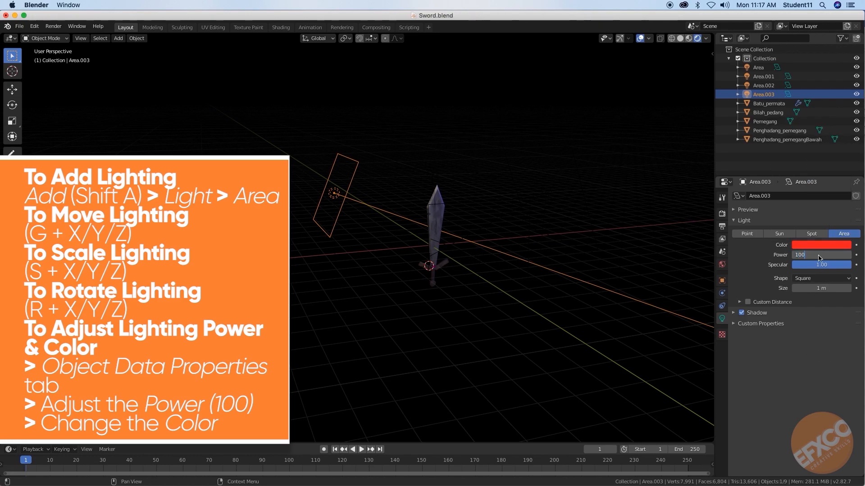
scroll(538, 260, up, 5)
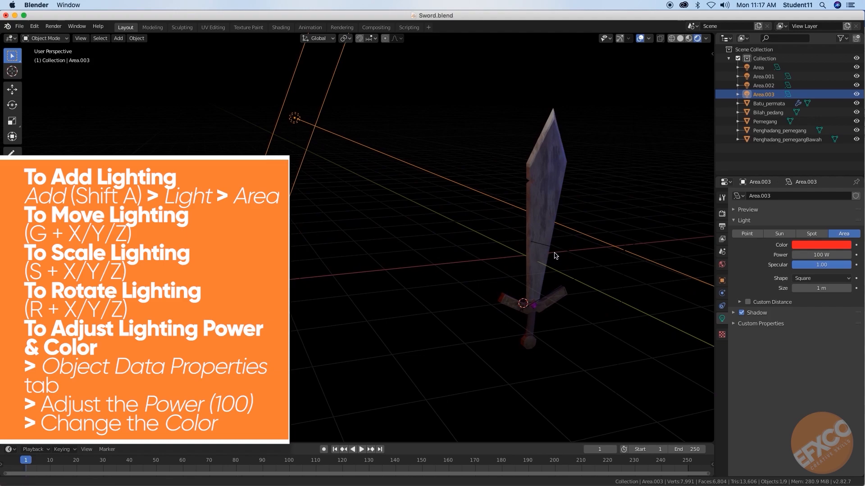
Step: Increase the red area light's Power to 300 W and inspect the red and blue lighting on the sword
shift+middle_drag(556, 254, 469, 254)
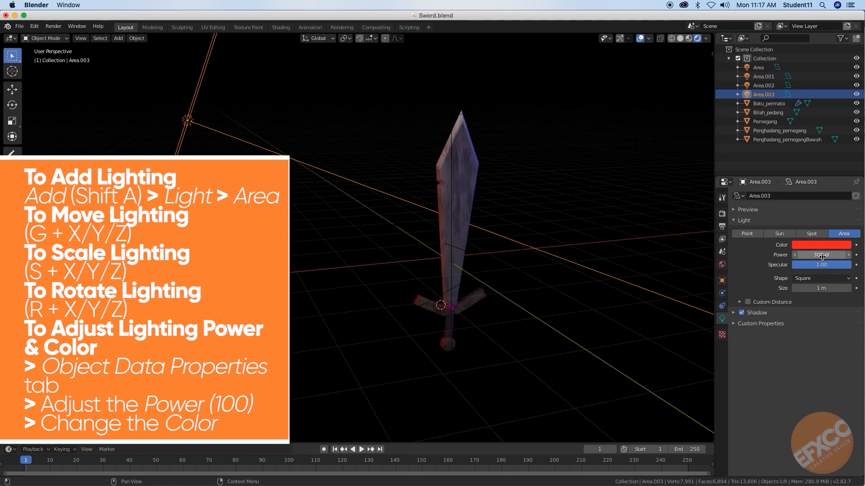
middle_drag(500, 252, 481, 248)
scroll(481, 247, up, 3)
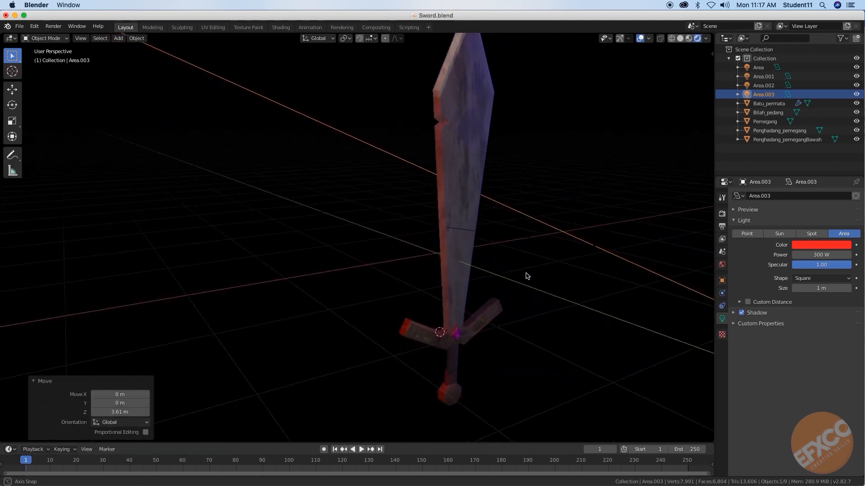
middle_drag(525, 275, 607, 142)
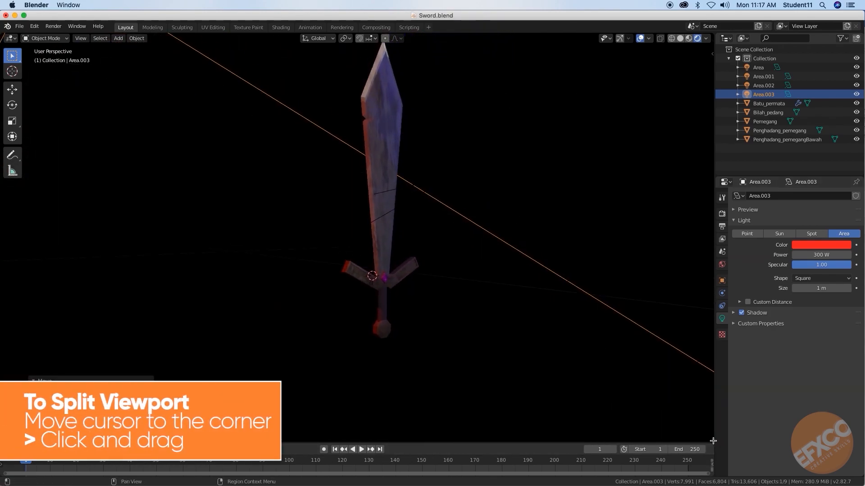
Step: Split the 3D viewport into two side-by-side views and show the sword with all its lights in the new one
drag(713, 441, 360, 421)
middle_drag(476, 352, 551, 347)
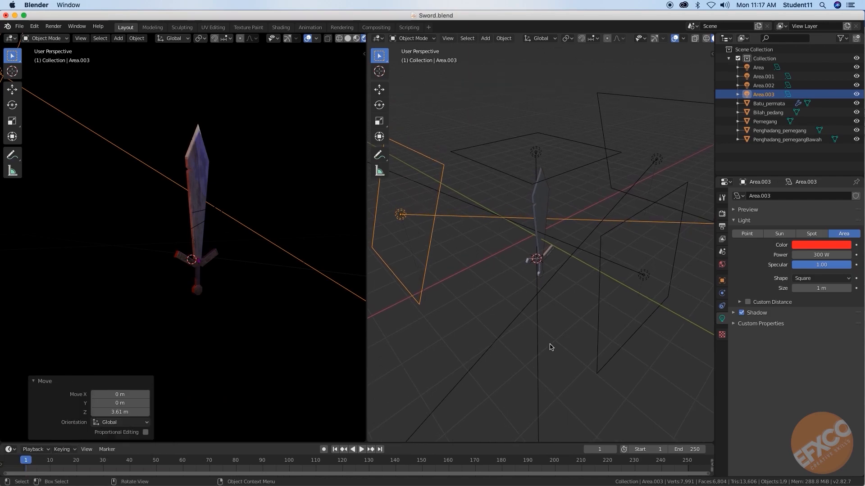
Step: Add a camera to the scene near the sword's hilt
key(shift+a)
mouse_move(551, 347)
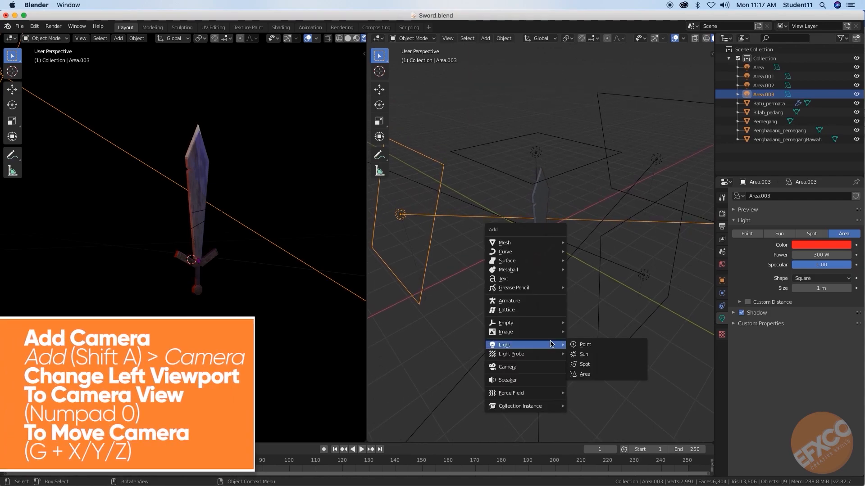
click(543, 367)
middle_drag(551, 357, 562, 324)
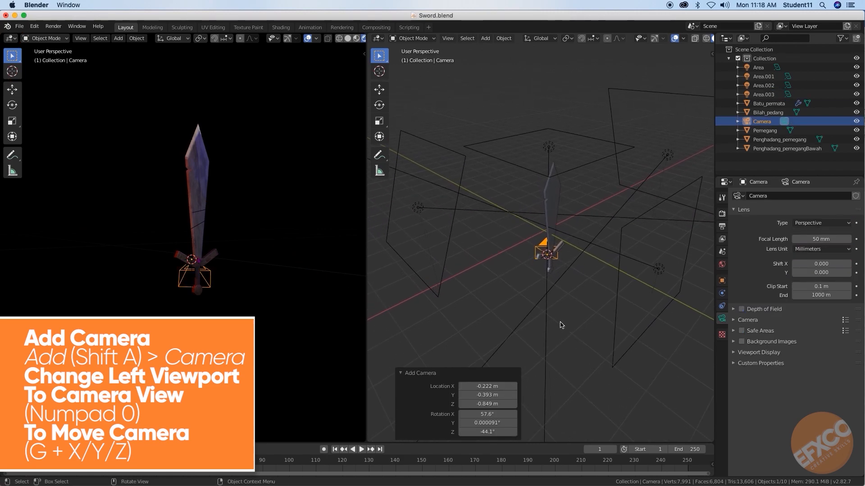
Step: Deselect the camera and switch the rendered viewport with the lit sword to look through the camera
middle_drag(349, 319, 328, 313)
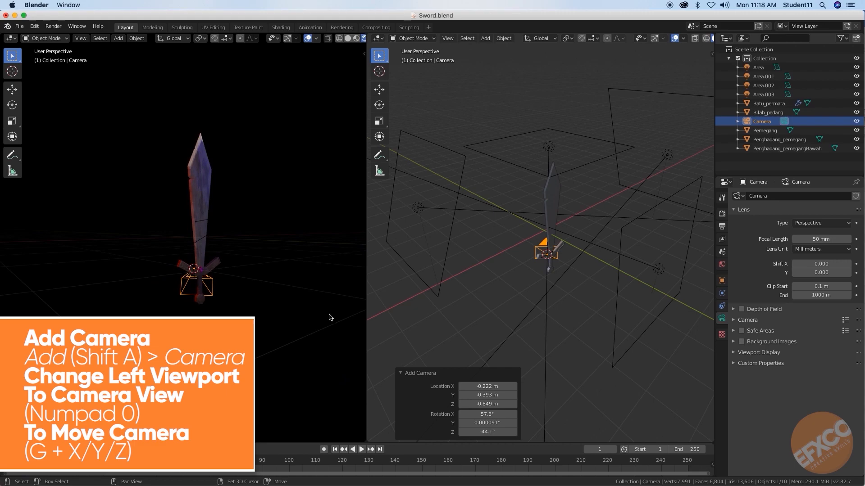
click(239, 246)
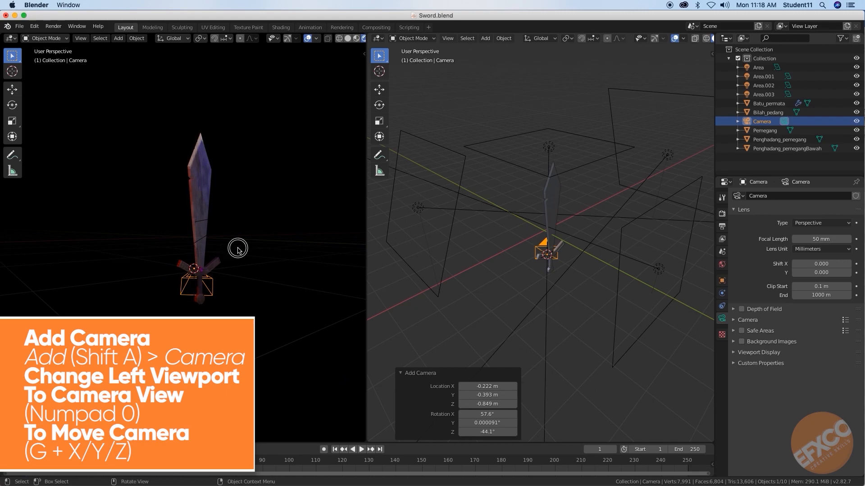
middle_drag(263, 248, 248, 257)
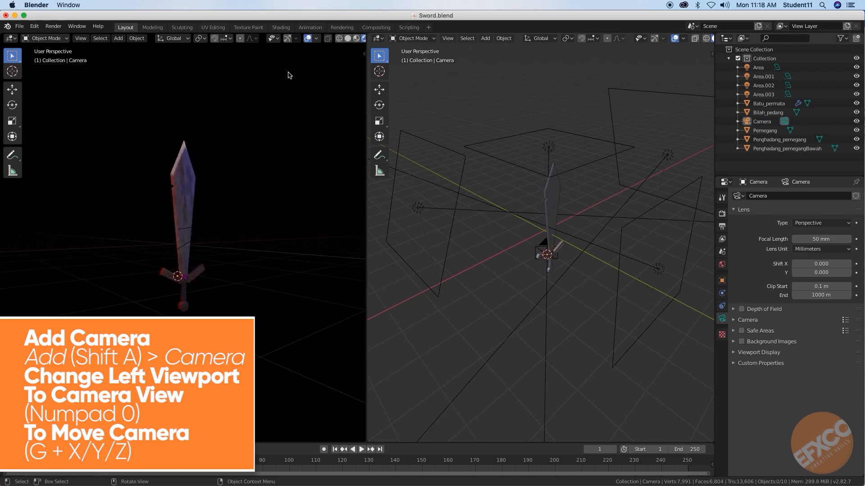
scroll(294, 42, down, 2)
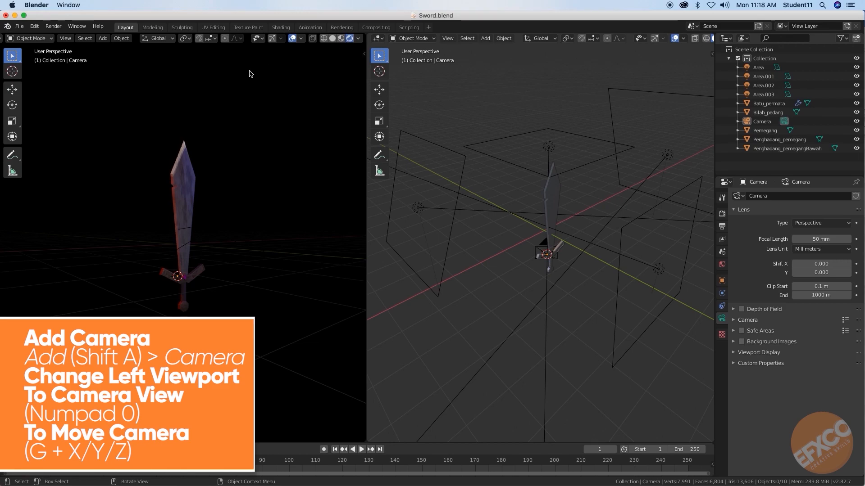
key(KP_0)
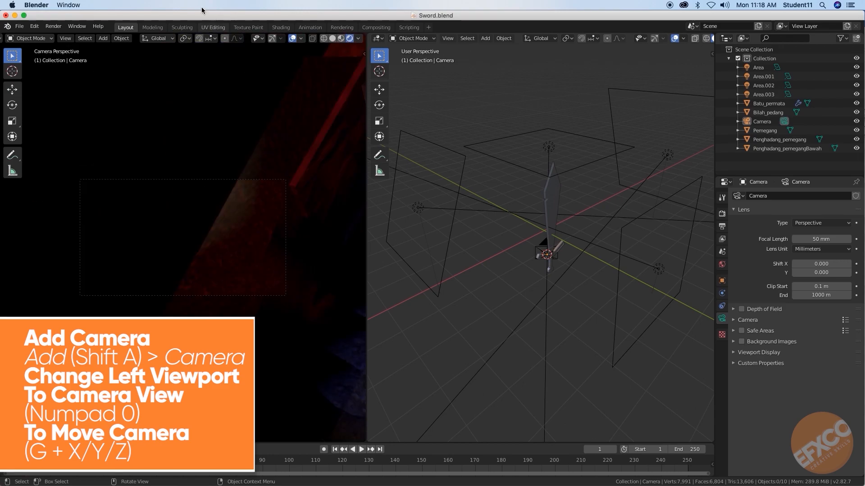
Step: Move the camera away from the sword by about -2.19 m in X, -3.67 m in Y and -0.125 m in Z
middle_drag(536, 255, 354, 270)
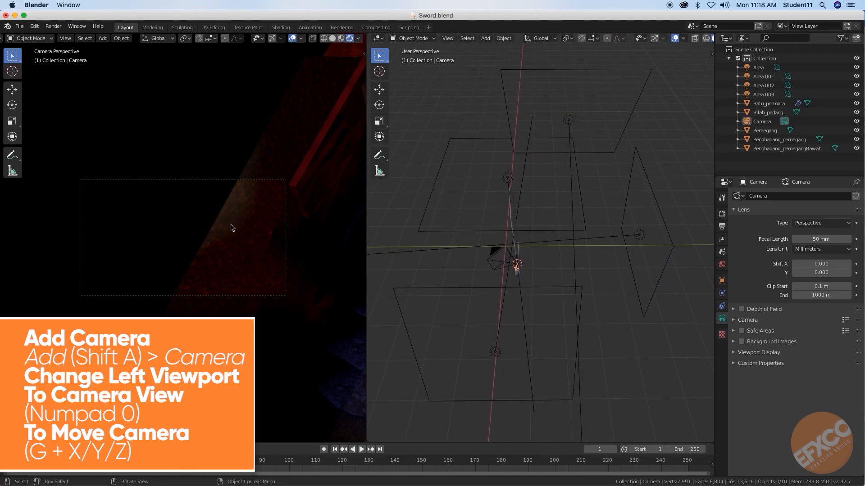
scroll(495, 279, up, 4)
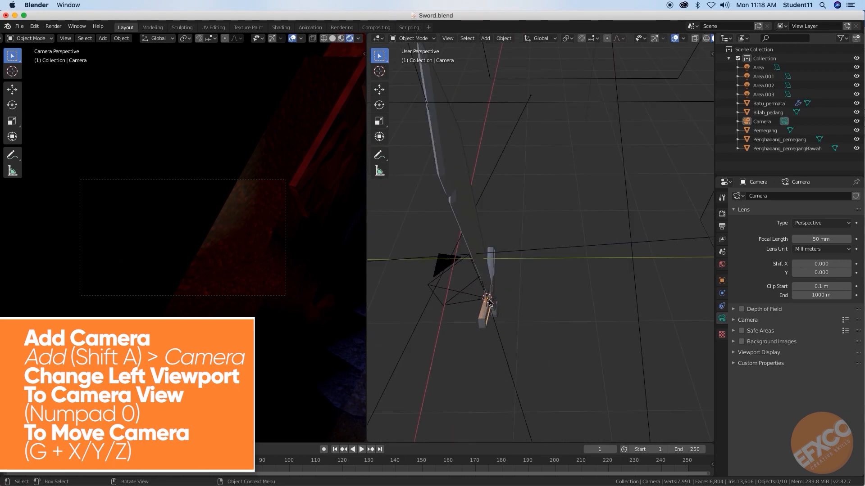
click(461, 296)
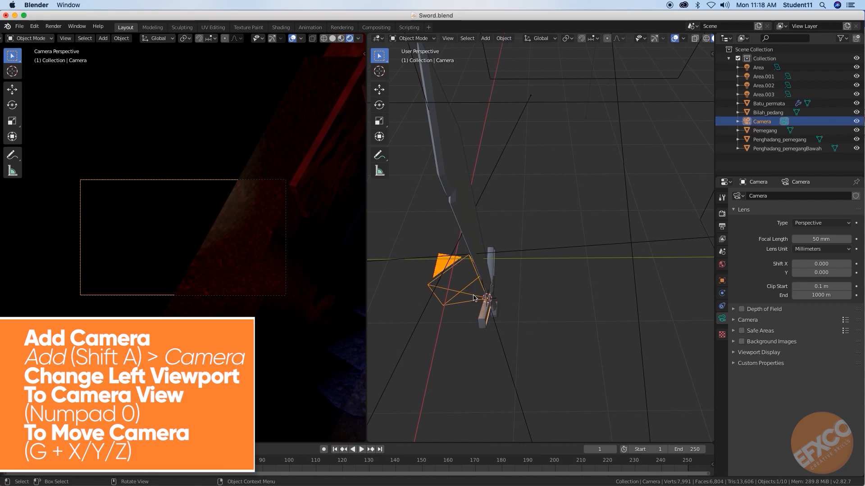
middle_drag(480, 302, 517, 328)
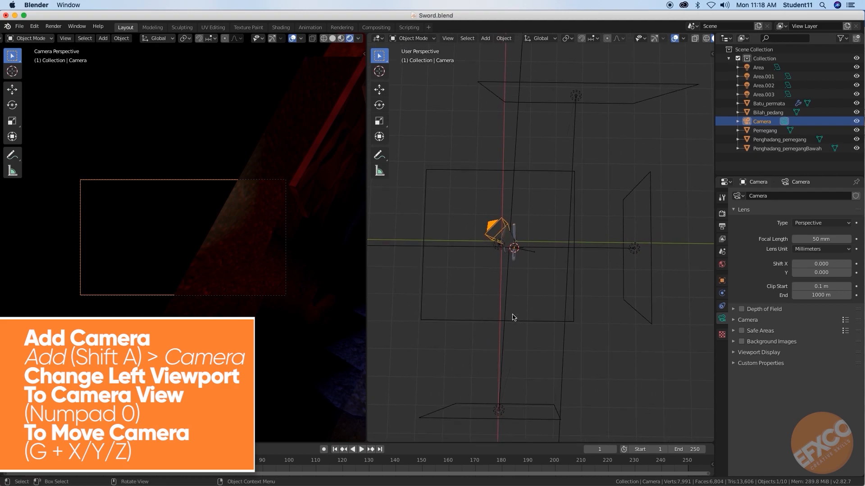
key(g)
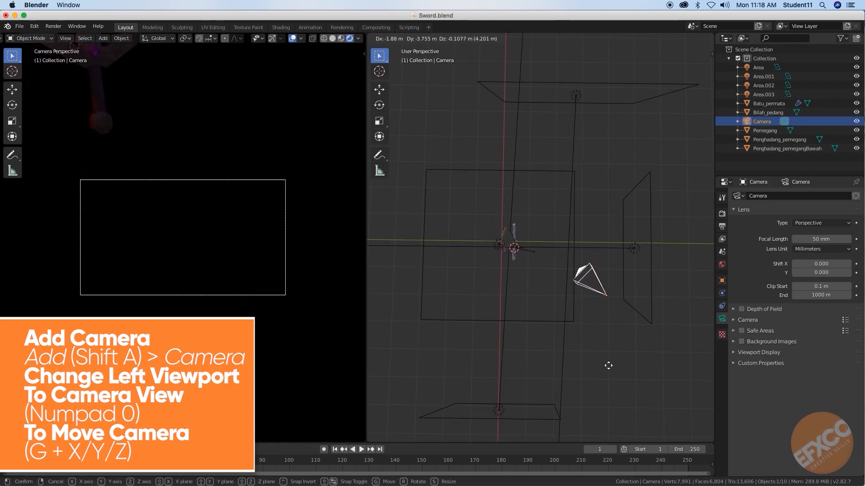
click(605, 367)
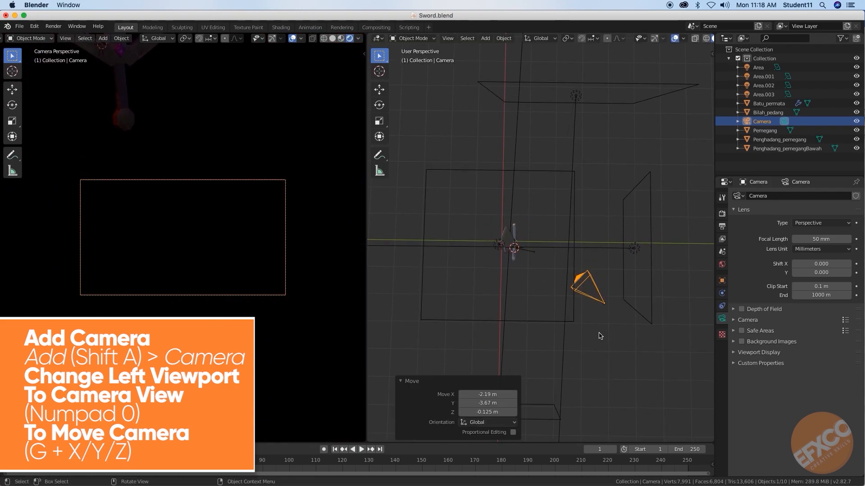
Step: Raise the camera about 3.78 m so the sword comes into the camera view
middle_drag(599, 351, 602, 252)
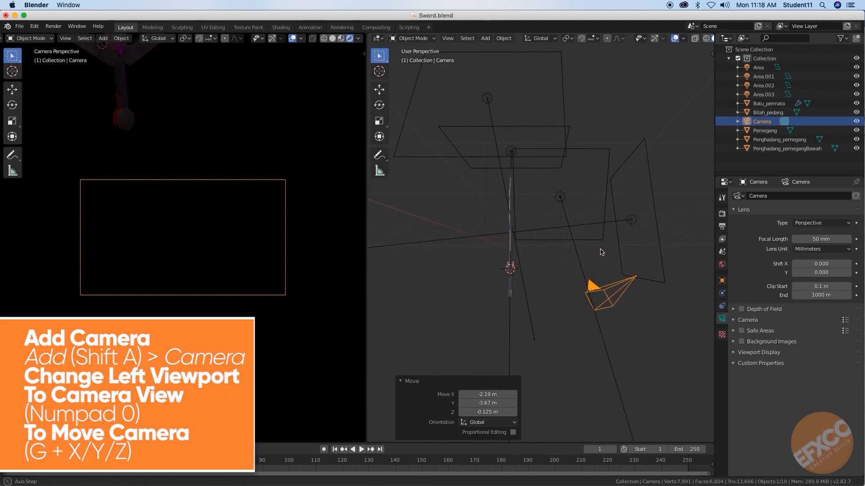
middle_drag(624, 302, 632, 302)
key(g)
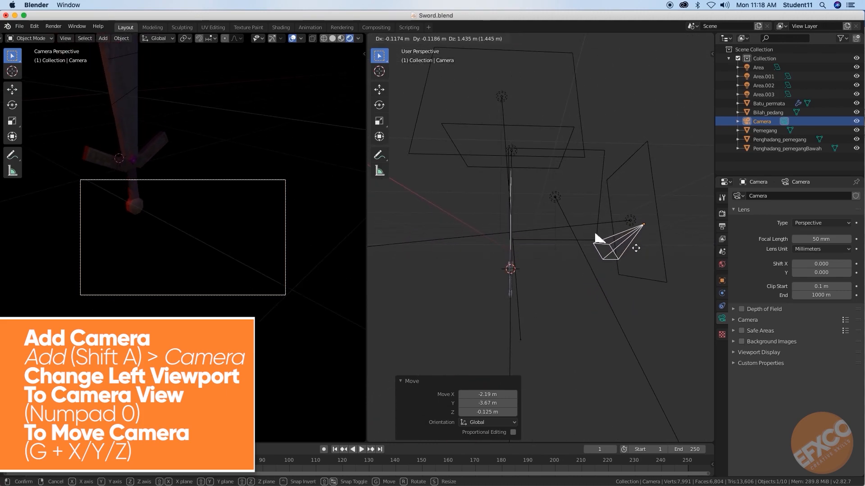
click(633, 173)
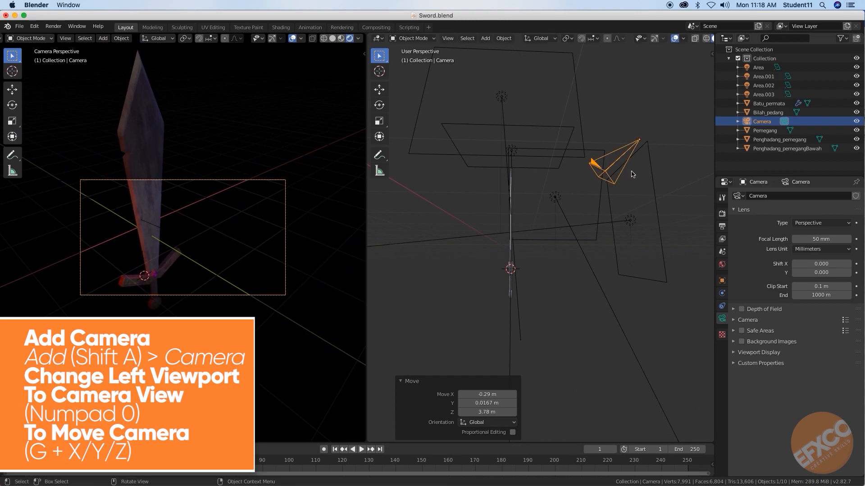
Step: Rotate the camera about -11.8° as seen from above to turn it toward the sword
scroll(635, 177, down, 4)
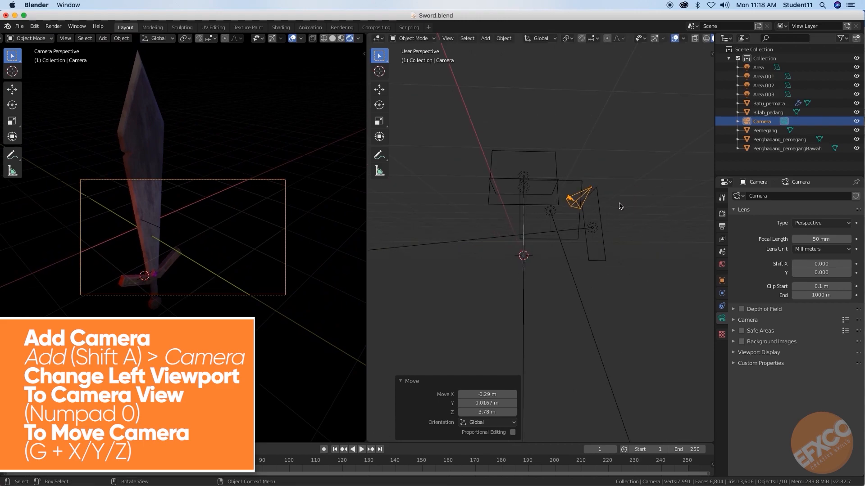
middle_drag(620, 206, 614, 322)
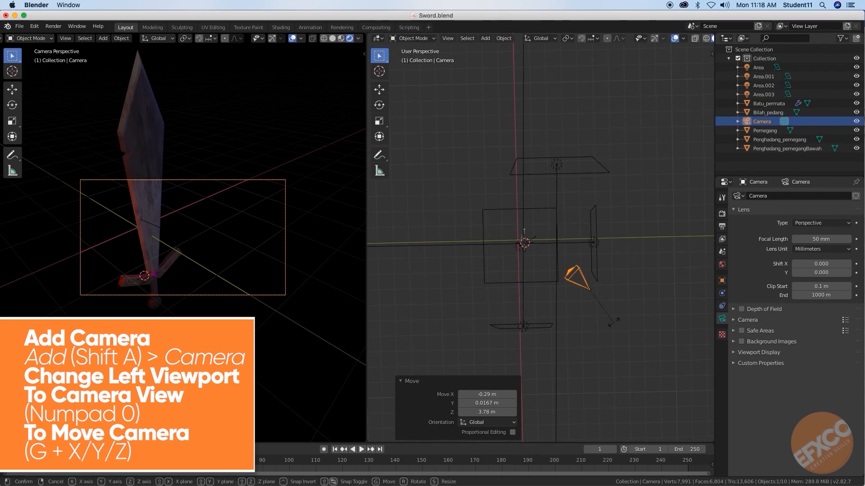
key(r)
click(616, 315)
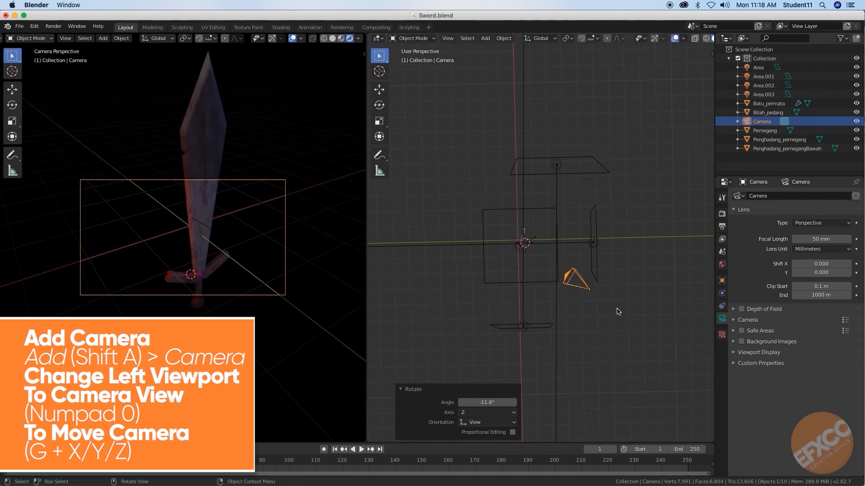
Step: Line the camera up in front of the sword in top view, shifting it -0.142 m in X and rotating it about -0.16°
key(g)
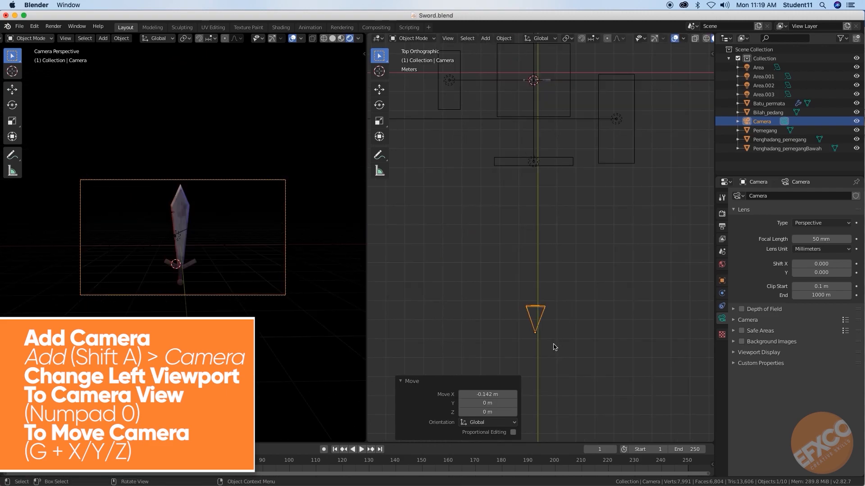
key(r)
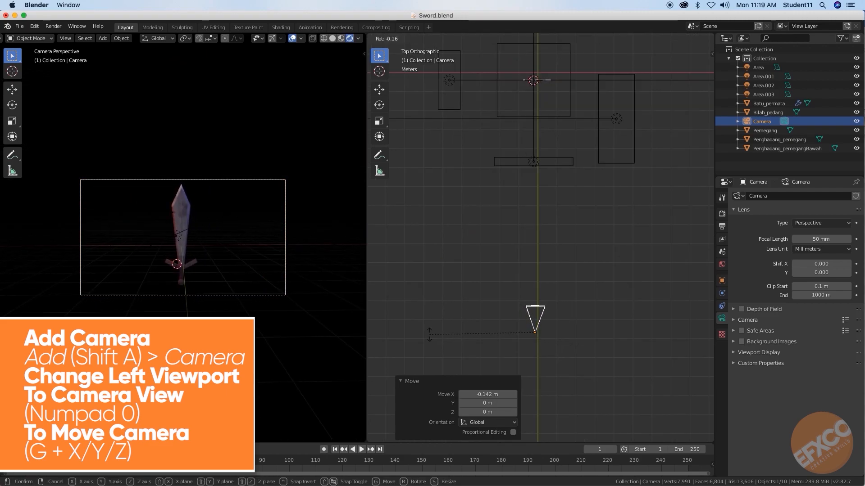
click(595, 340)
scroll(257, 269, up, 4)
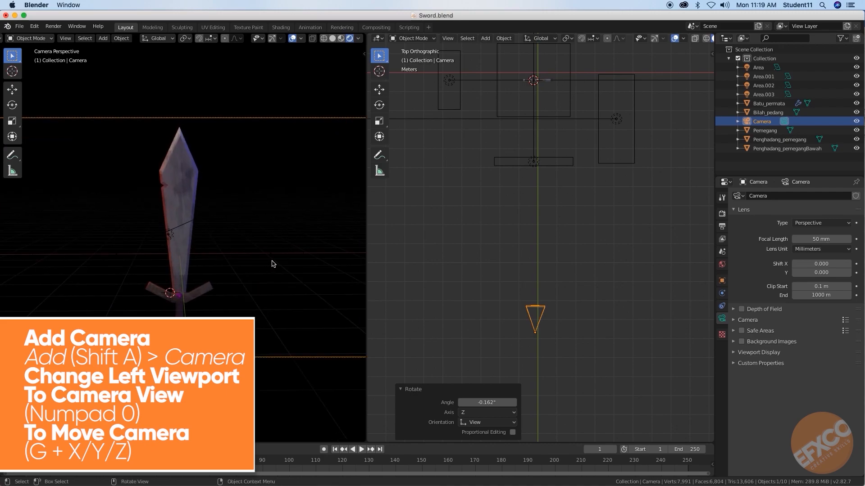
scroll(270, 267, down, 3)
scroll(264, 270, up, 6)
scroll(263, 273, down, 5)
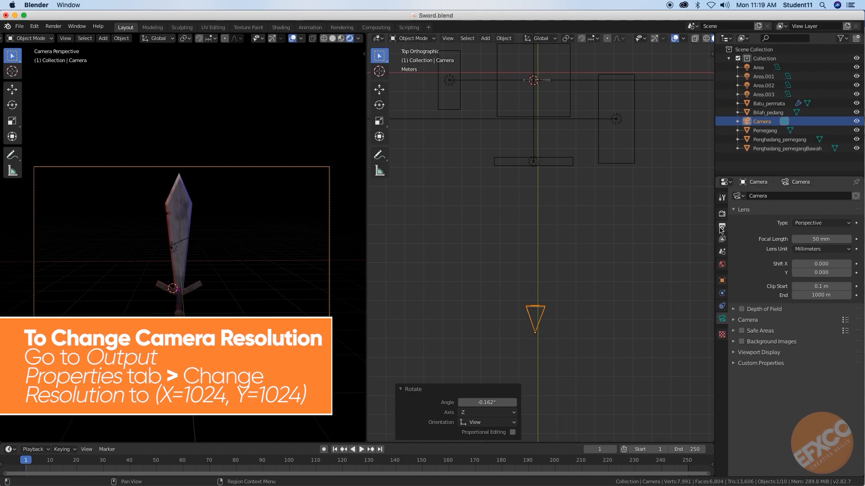
Step: Set the render output resolution to 1024 px in X and 1024 px in Y
click(723, 226)
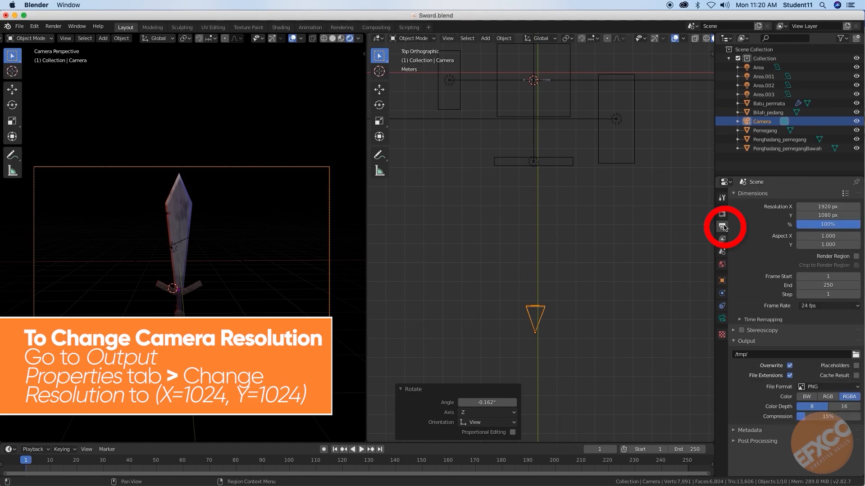
double_click(828, 208)
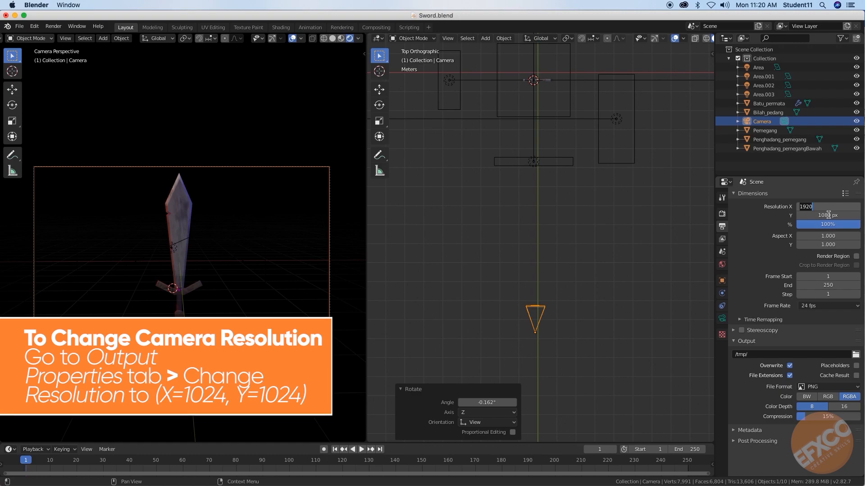
text(1024)
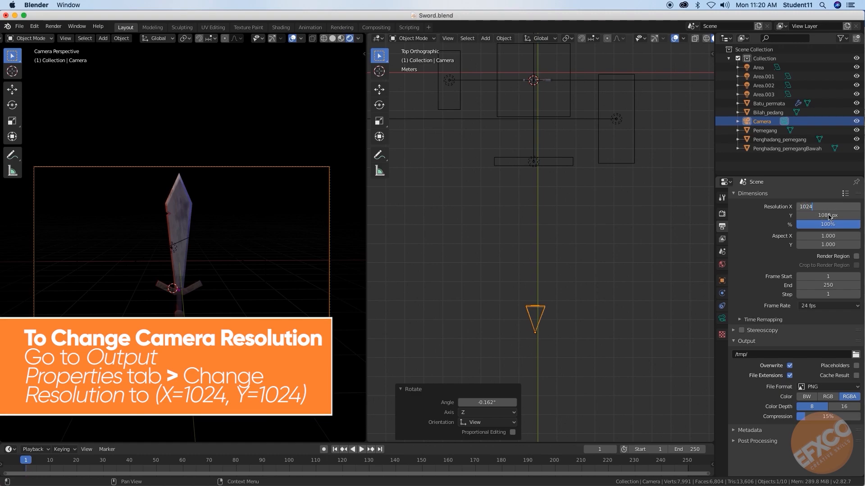
key(Return)
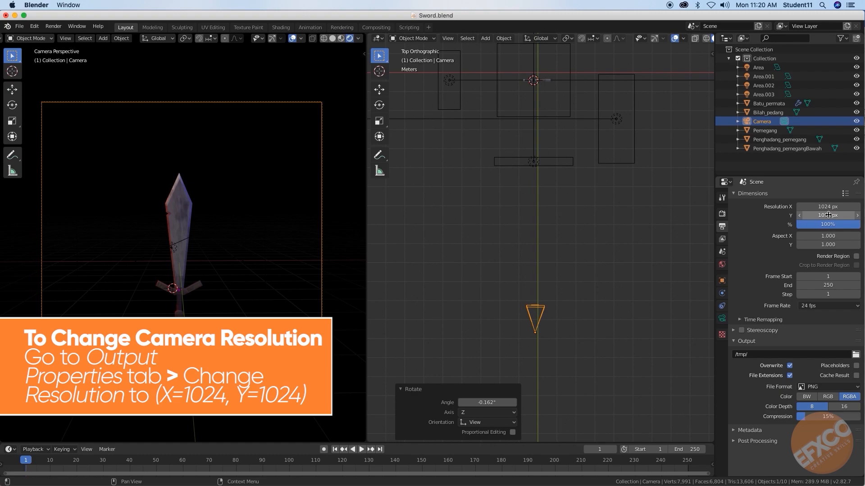
click(829, 215)
text(1024)
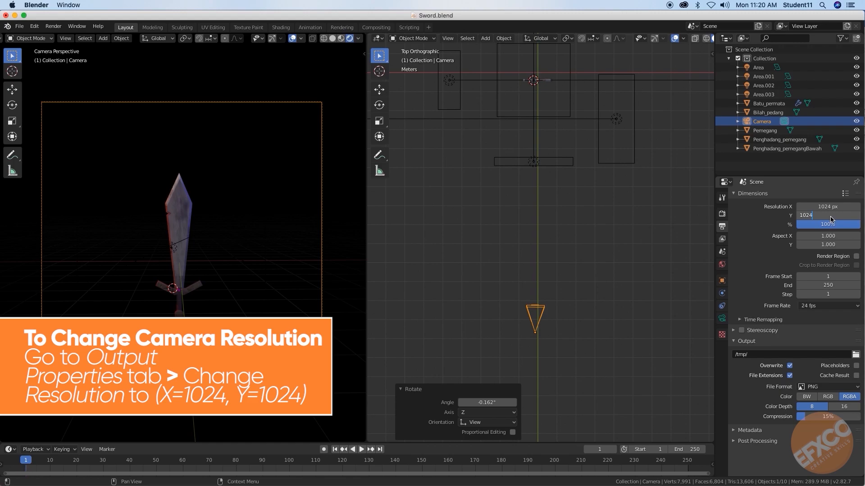
key(Return)
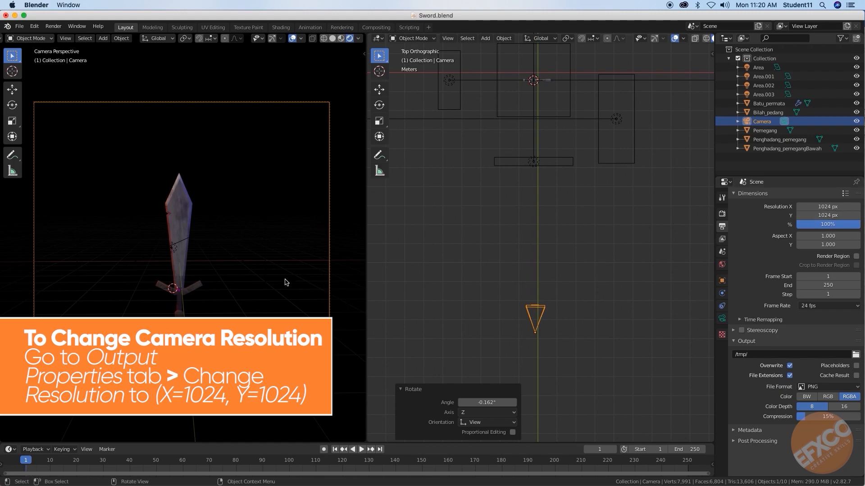
Step: Move the camera about 4.1 m along Y and 0.09 m along X toward the sword, and check the framing through the camera
key(g)
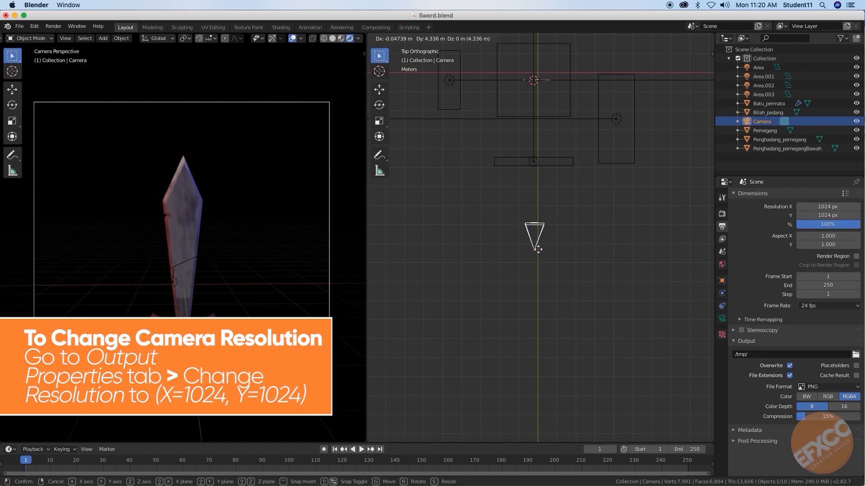
click(539, 254)
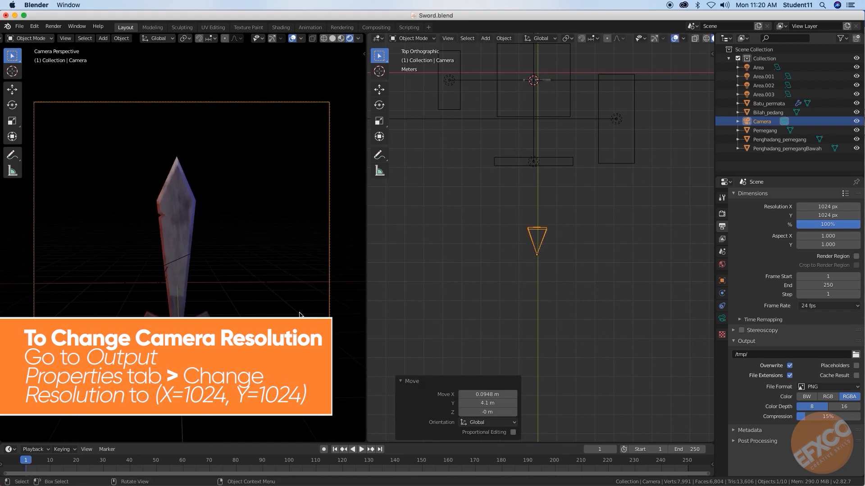
scroll(257, 288, up, 5)
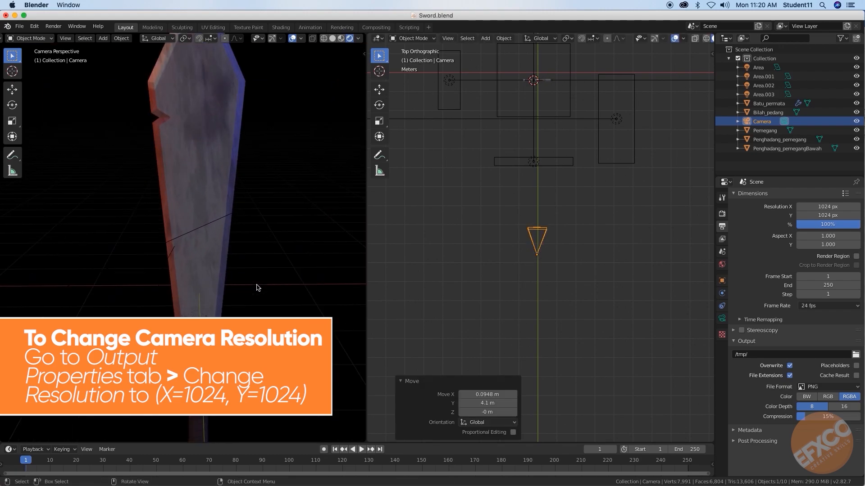
middle_drag(257, 291, 259, 293)
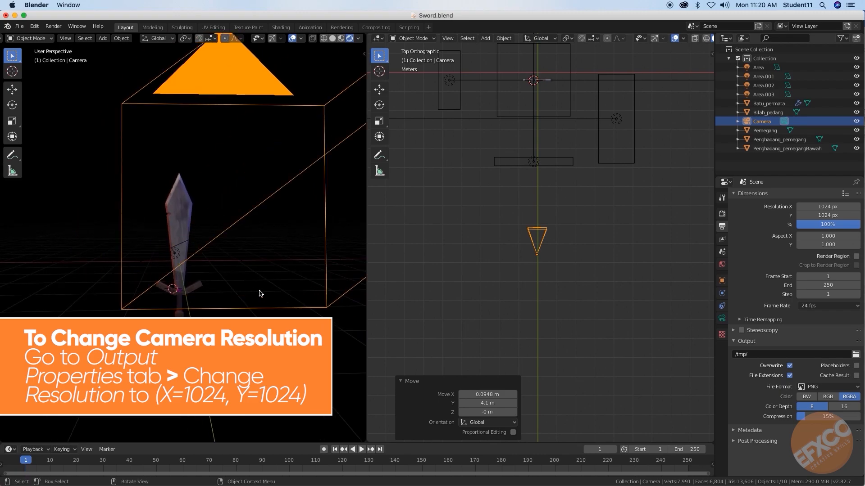
key(KP_0)
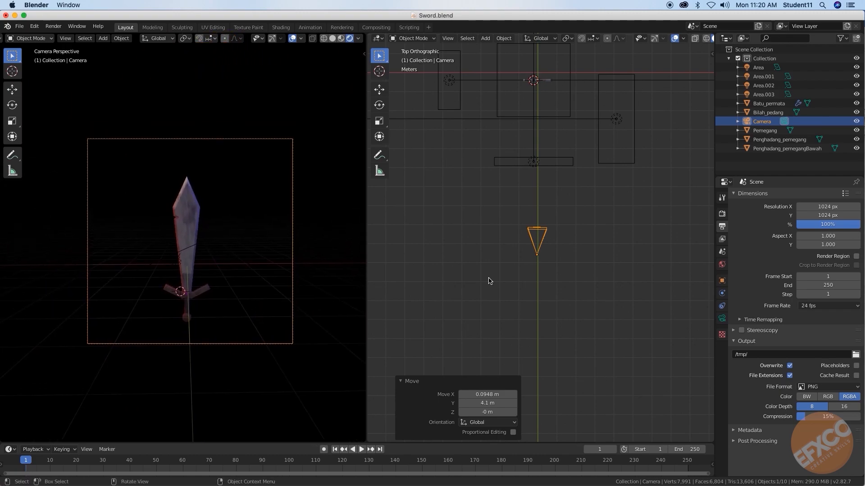
scroll(333, 290, up, 1)
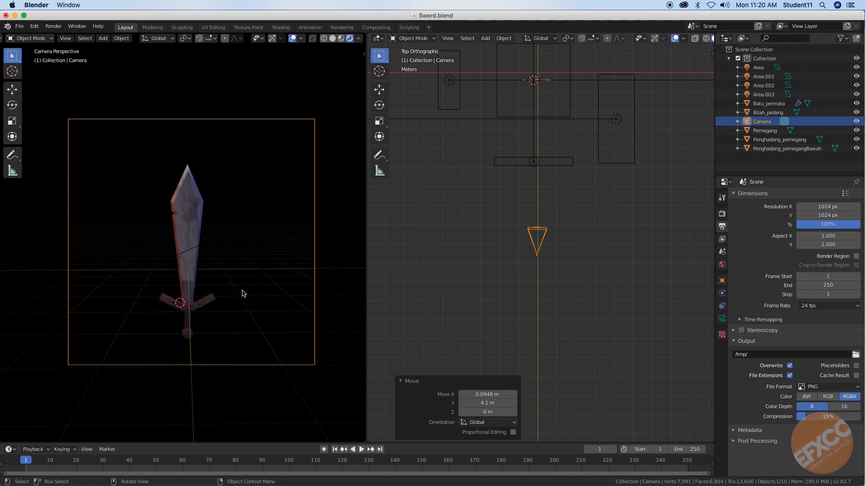
Step: Use an Environment Texture as the colour source of the world background
scroll(212, 283, up, 4)
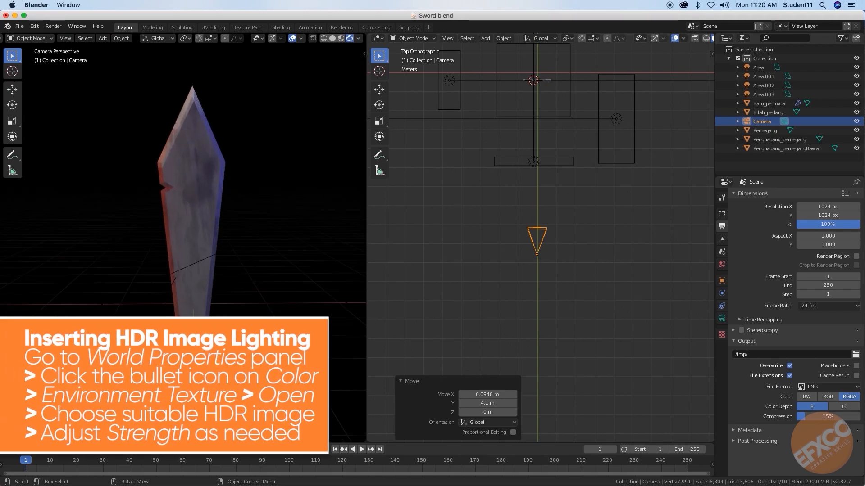
scroll(194, 180, down, 5)
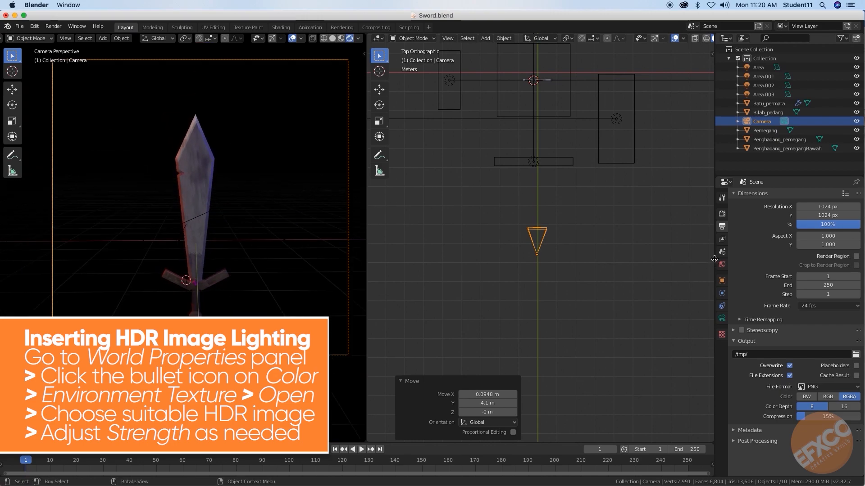
click(722, 265)
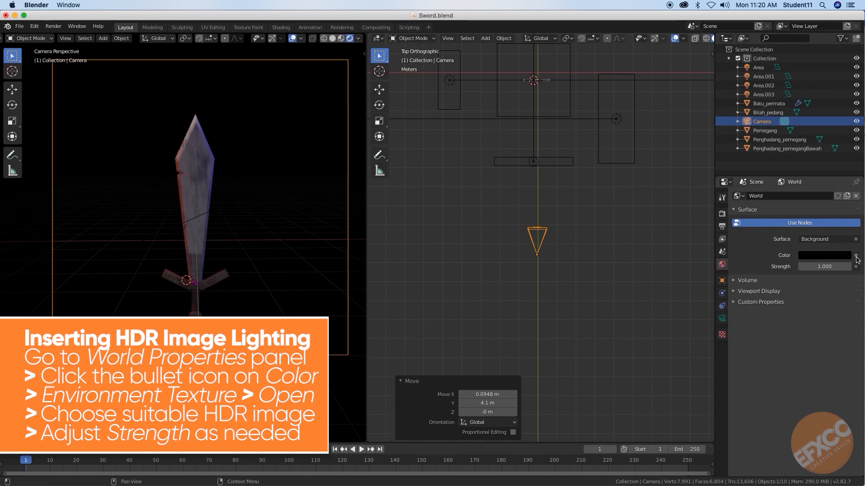
click(856, 256)
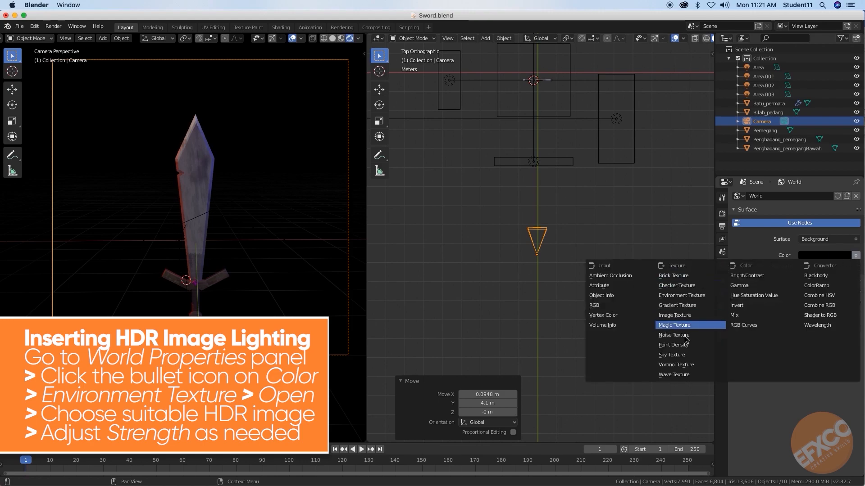
click(683, 296)
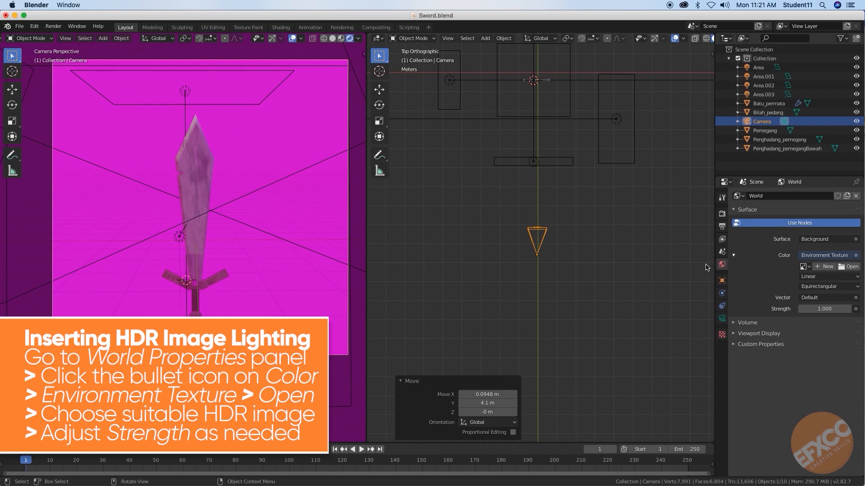
Step: Widen the properties editor and start choosing an image file for the world's environment texture
click(713, 254)
click(713, 255)
drag(713, 254, 643, 253)
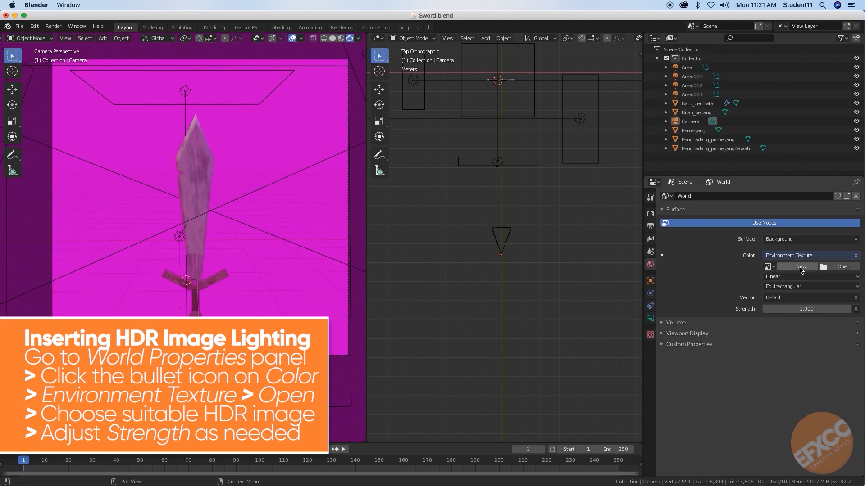
click(839, 267)
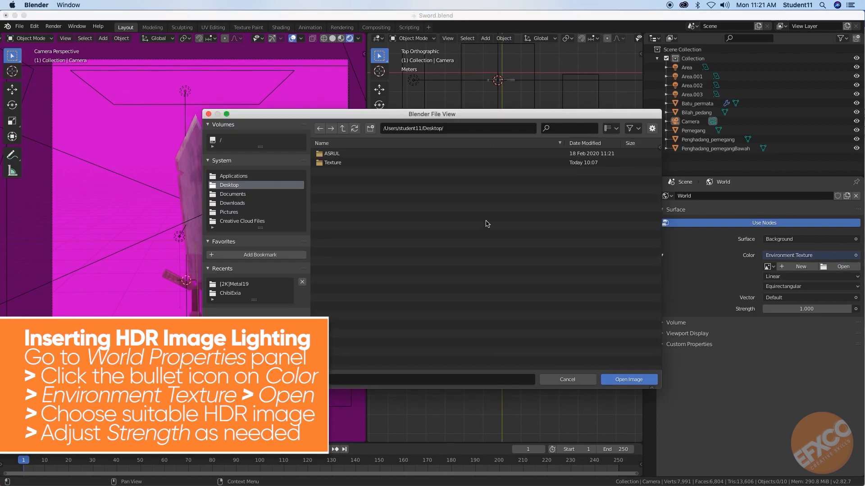
Step: Switch to Chrome and download sunny_vondelpark_4k.hdr from the HDR folder on Google Drive
mouse_move(311, 483)
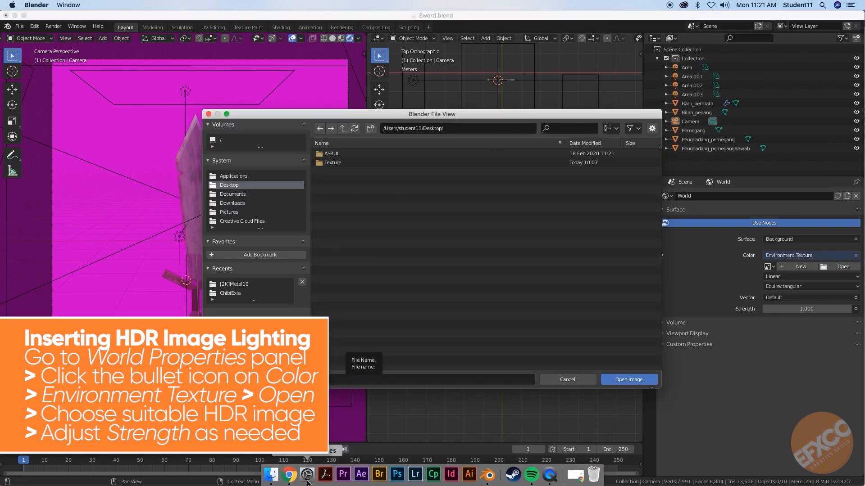
click(292, 475)
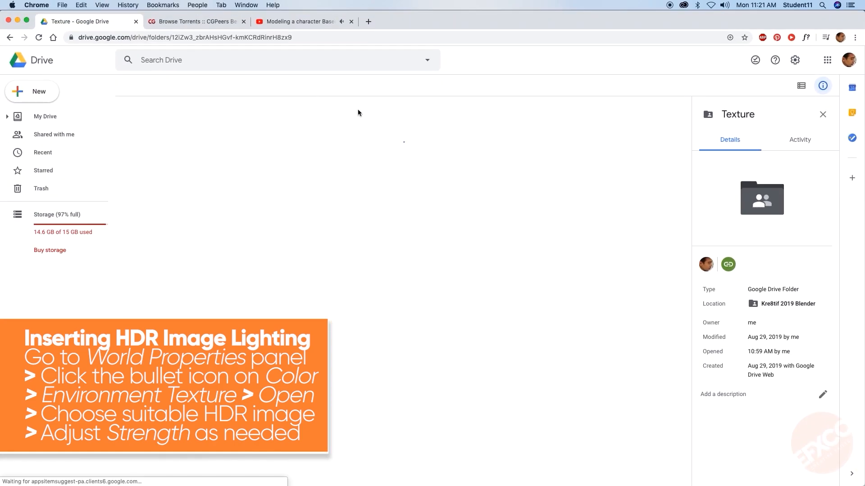
double_click(278, 138)
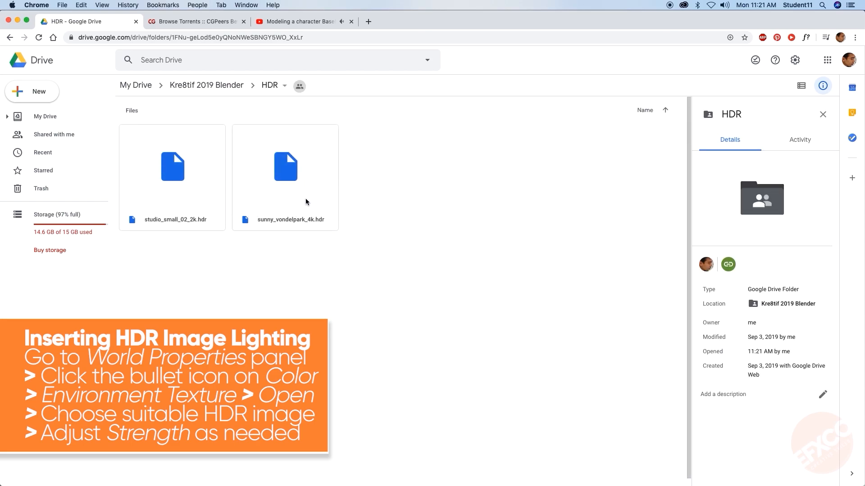
click(291, 188)
right_click(289, 189)
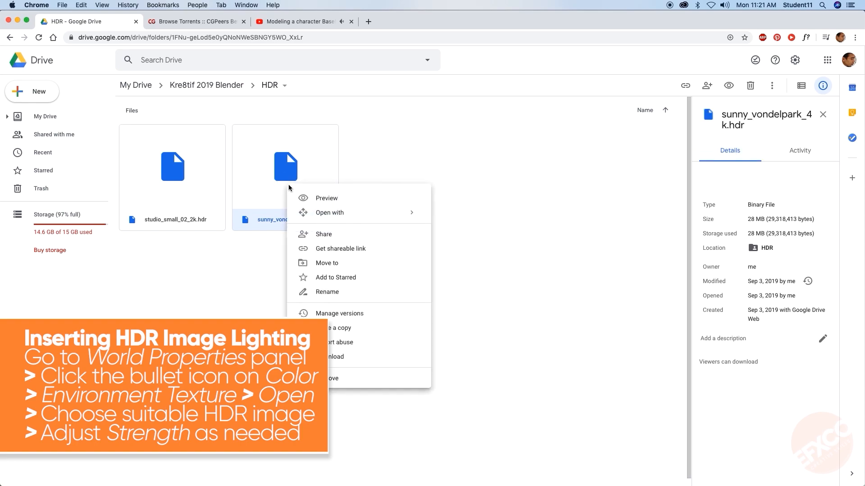
click(342, 357)
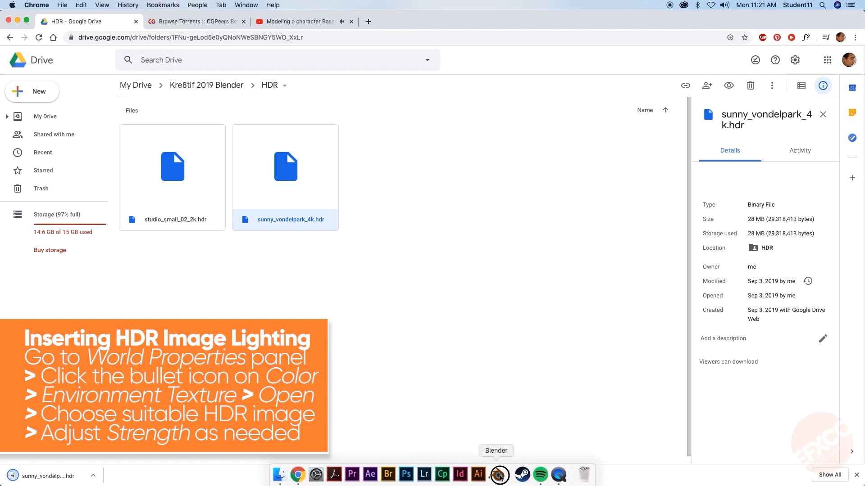
Step: Switch back to Blender and load sunny_vondelpark_4k.hdr from the Desktop as the world's environment texture
click(496, 474)
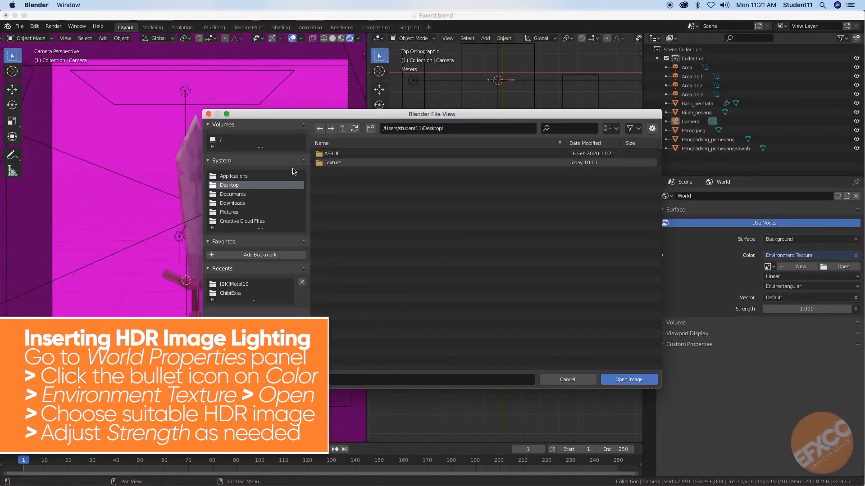
click(239, 203)
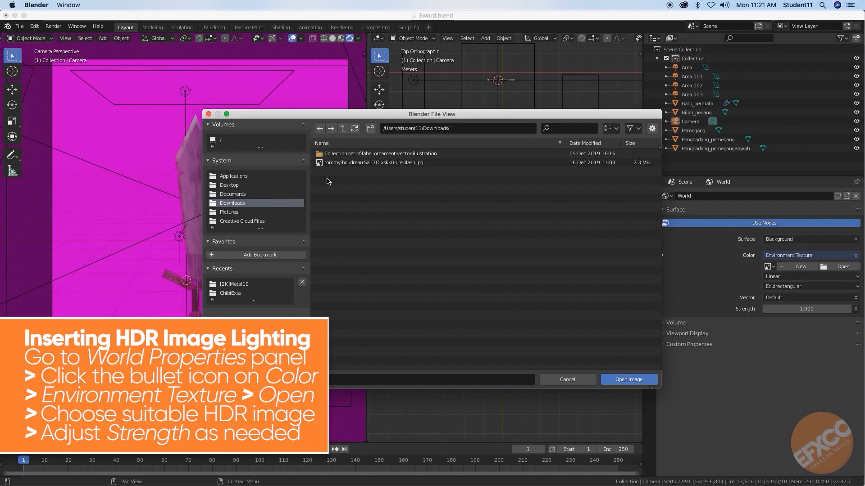
click(359, 163)
click(363, 154)
click(234, 185)
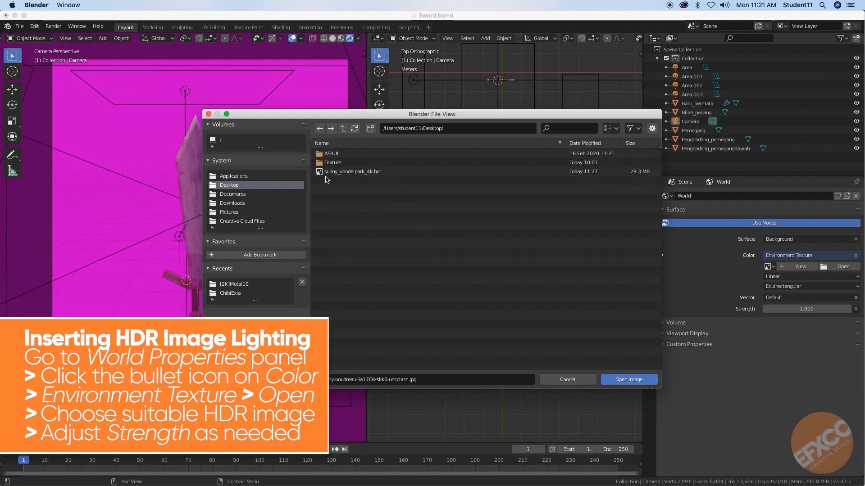
click(338, 172)
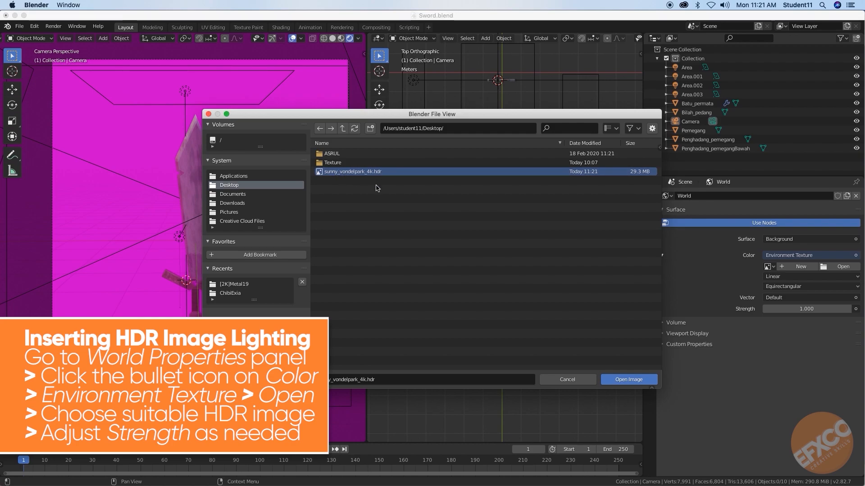
click(616, 380)
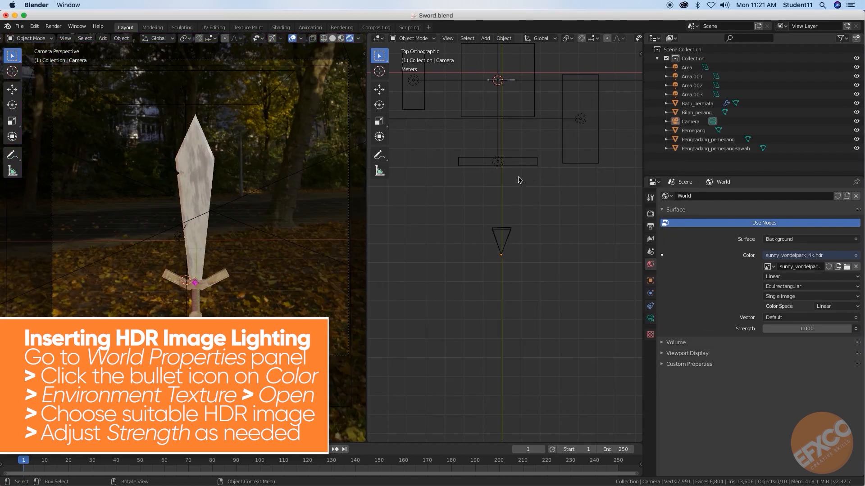
Step: Set the world background strength to 0.3 and check the park lighting on the sword
middle_drag(244, 247, 276, 241)
scroll(266, 252, up, 6)
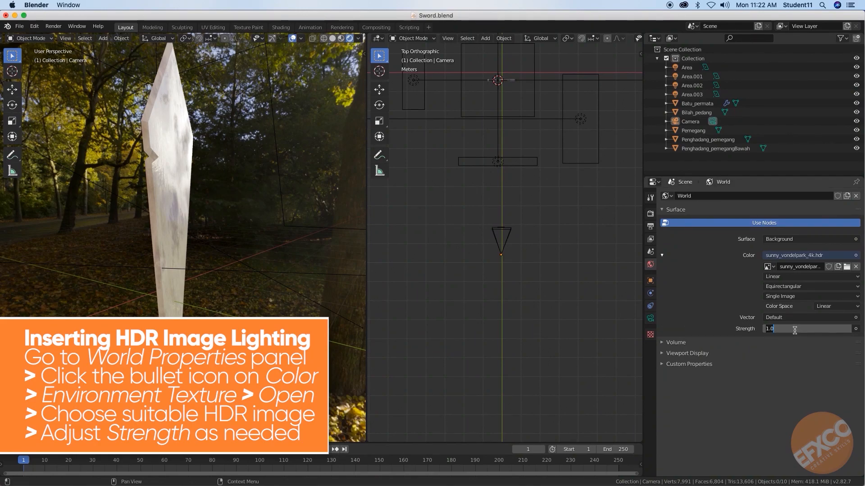
text(3)
key(Return)
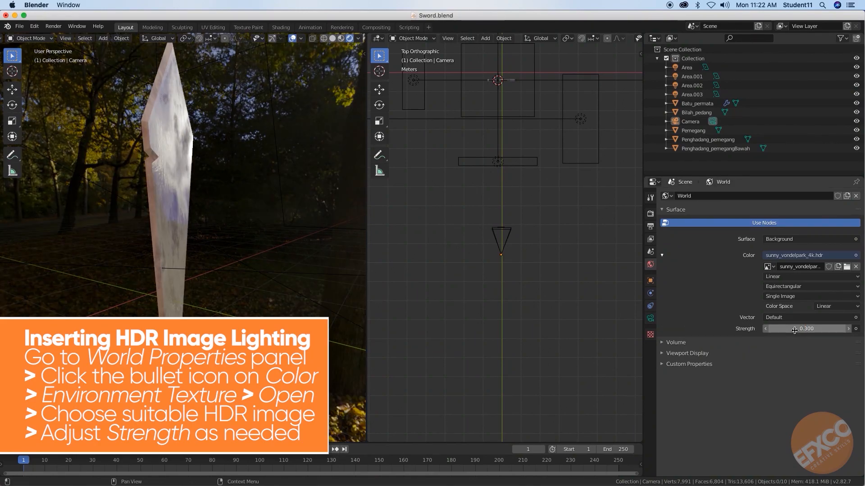
mouse_move(278, 267)
middle_down()
mouse_move(286, 263)
mouse_move(267, 249)
mouse_move(244, 268)
mouse_move(275, 265)
middle_up()
scroll(274, 266, down, 4)
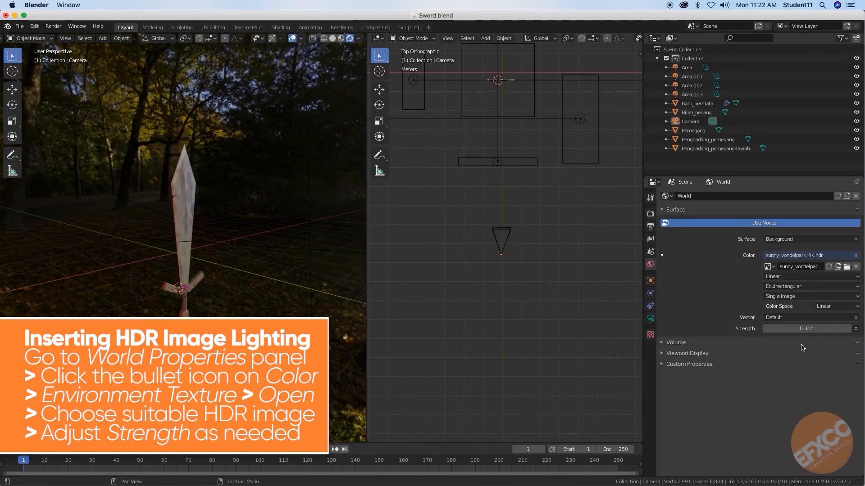
Step: Lower the world background strength to 0.1 and inspect the sword against the darker park background
click(819, 329)
key(Return)
mouse_move(240, 243)
middle_down()
mouse_move(269, 250)
mouse_move(224, 245)
middle_up()
scroll(224, 244, up, 4)
scroll(261, 267, down, 3)
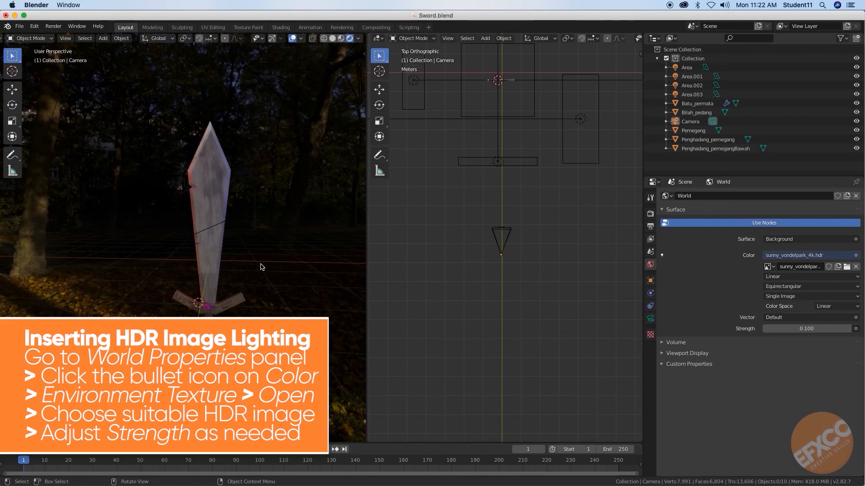
middle_drag(261, 267, 265, 116)
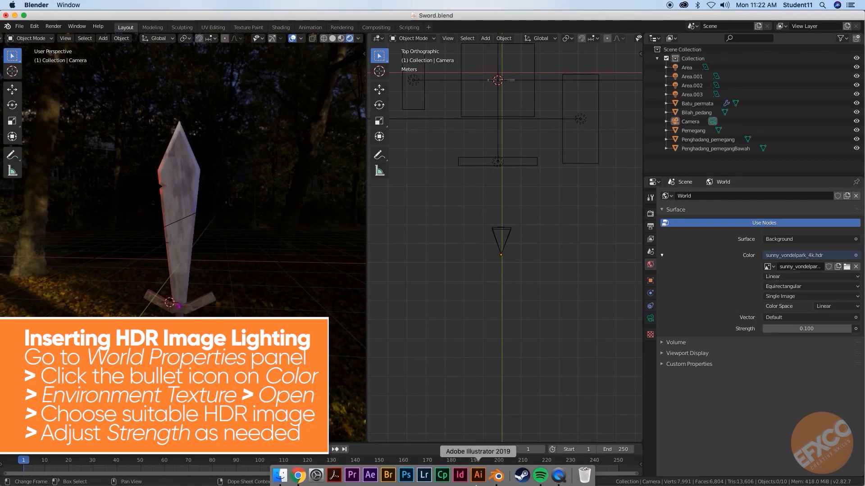
Step: Switch to Chrome and download studio_small_02_2k.hdr from the HDR folder on Google Drive
click(298, 475)
click(180, 171)
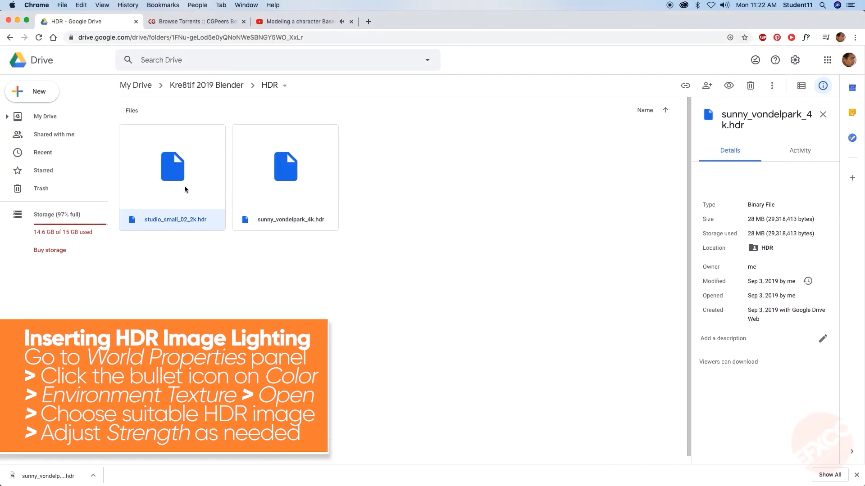
right_click(182, 187)
click(224, 360)
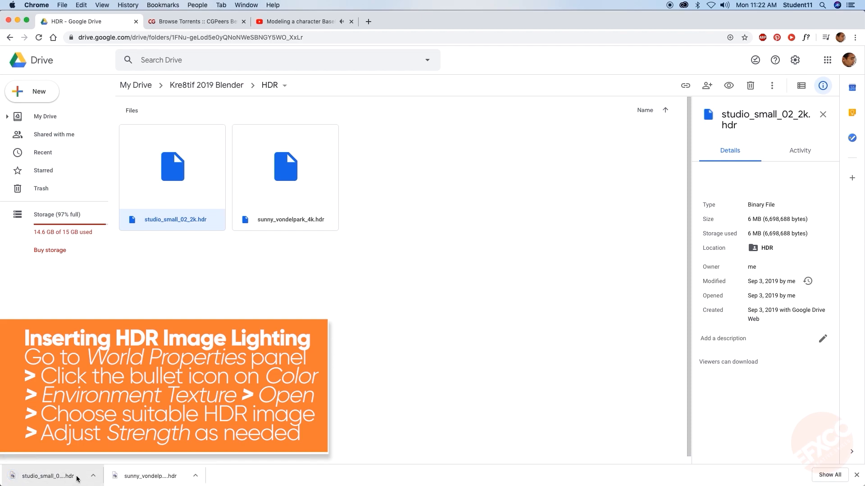
mouse_move(315, 484)
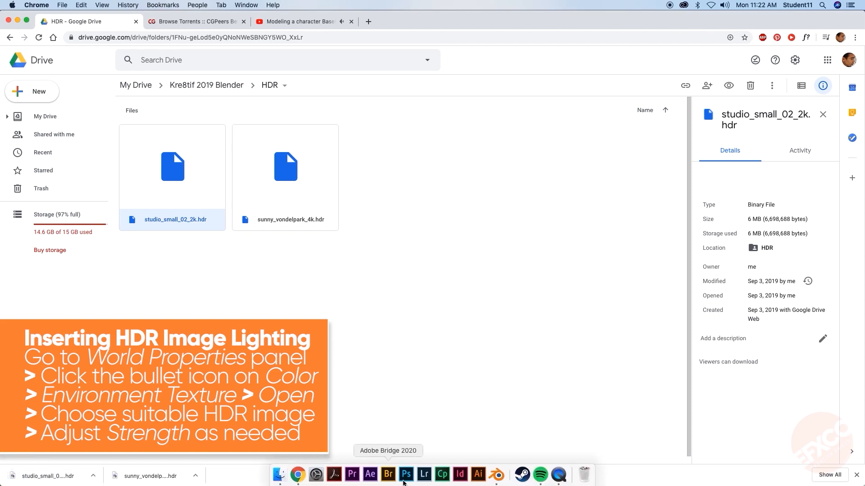
Step: Return to Blender and replace the world's environment image with studio_small_02_2k.hdr from the Desktop
click(495, 475)
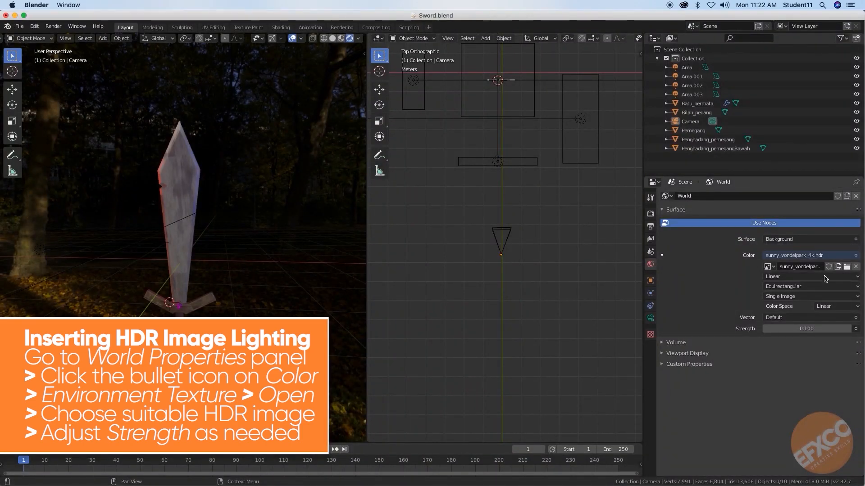
click(847, 267)
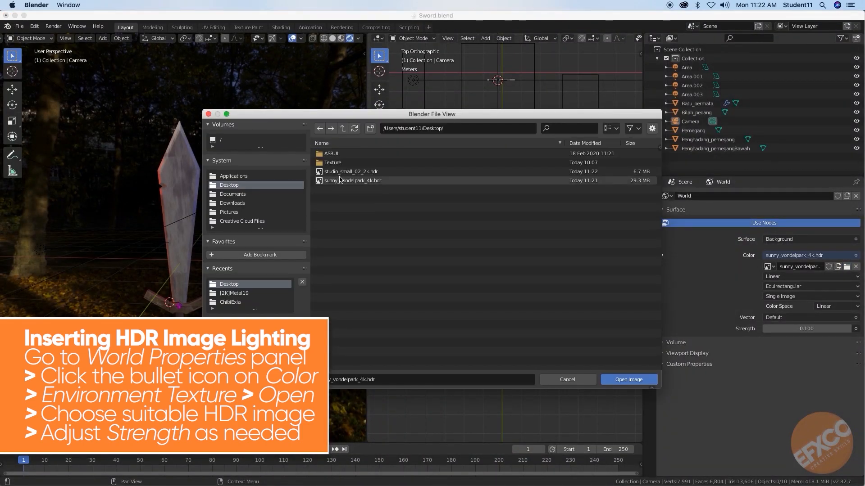
click(343, 174)
double_click(342, 174)
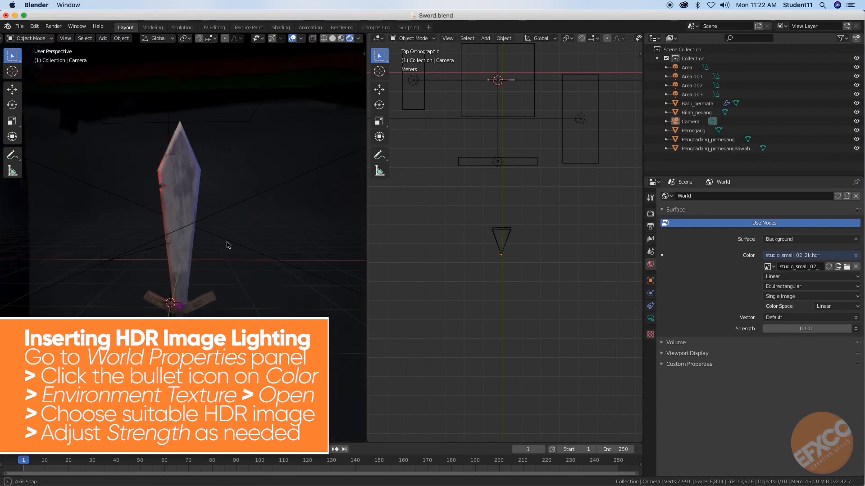
Step: Set the world background strength to 1.0 and inspect the studio lighting around the sword
middle_drag(285, 244, 228, 247)
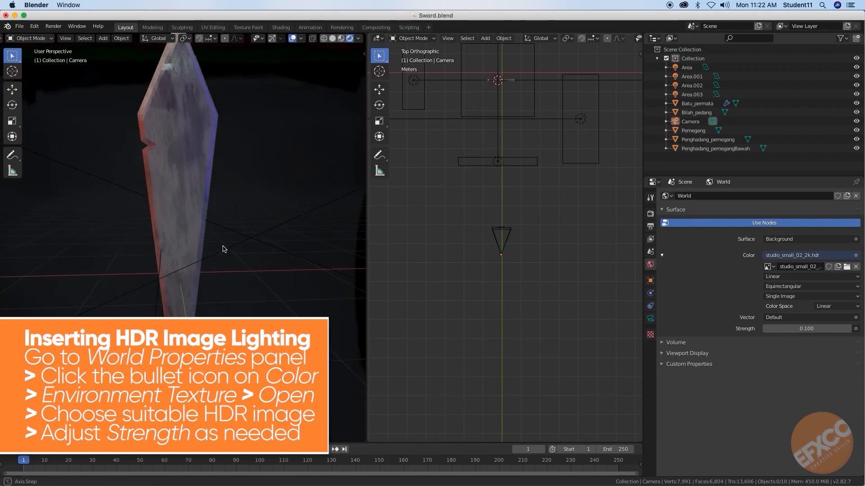
click(816, 329)
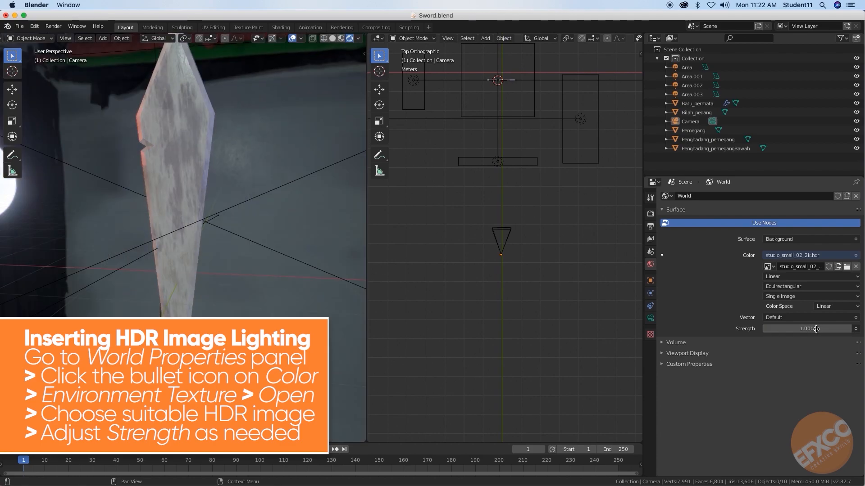
key(Return)
scroll(222, 257, down, 5)
middle_drag(222, 257, 295, 255)
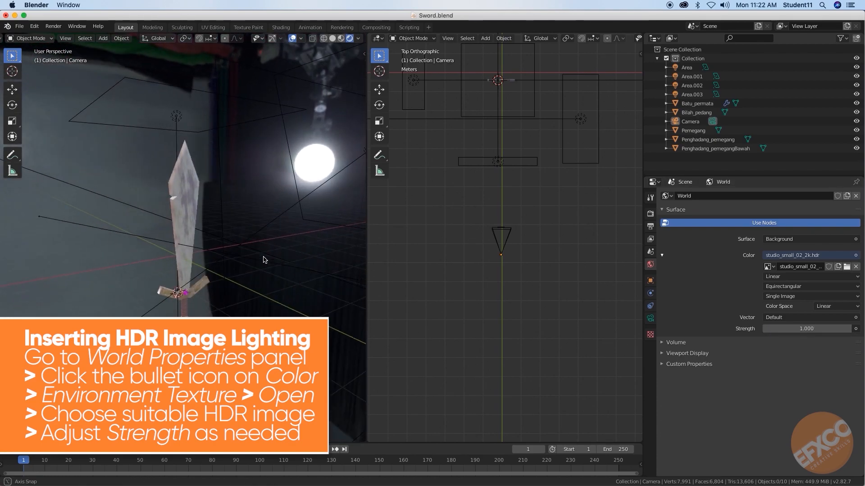
Step: Set the world background strength to 0.2 and check the sword's lighting through the camera
click(810, 329)
text(0.2)
key(Return)
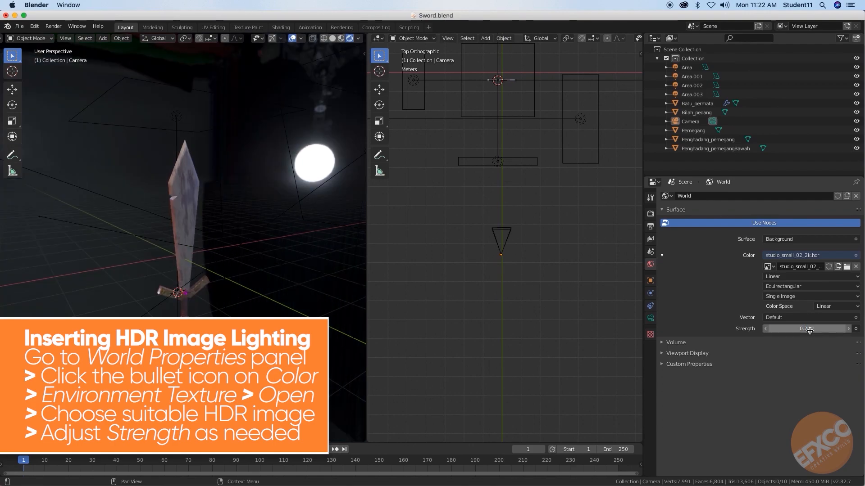
mouse_move(280, 251)
middle_down()
mouse_move(241, 265)
mouse_move(214, 249)
mouse_move(265, 257)
middle_up()
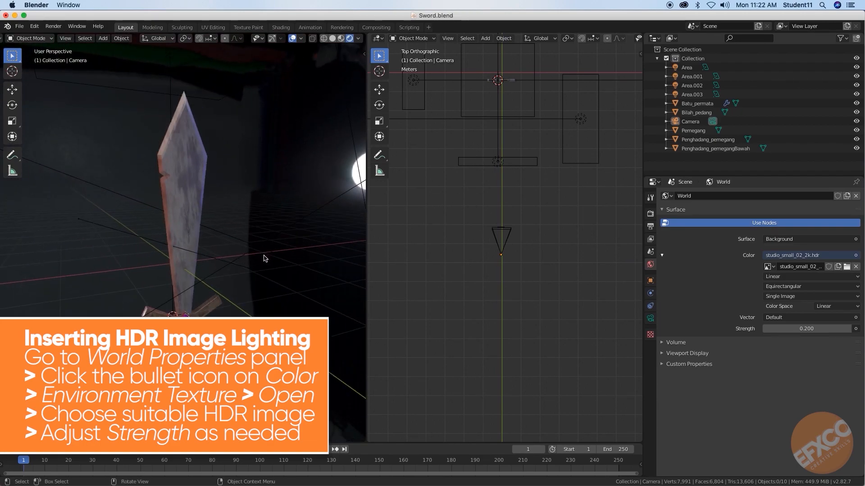
key(KP_0)
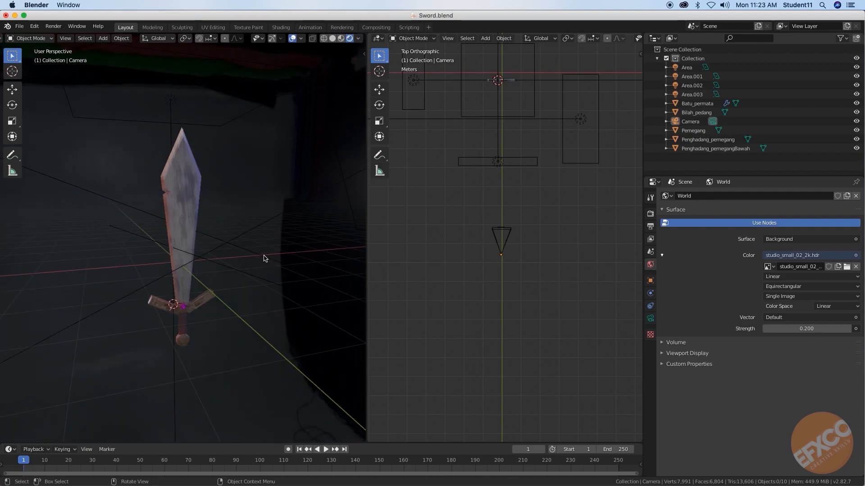
scroll(264, 258, down, 3)
scroll(264, 256, up, 2)
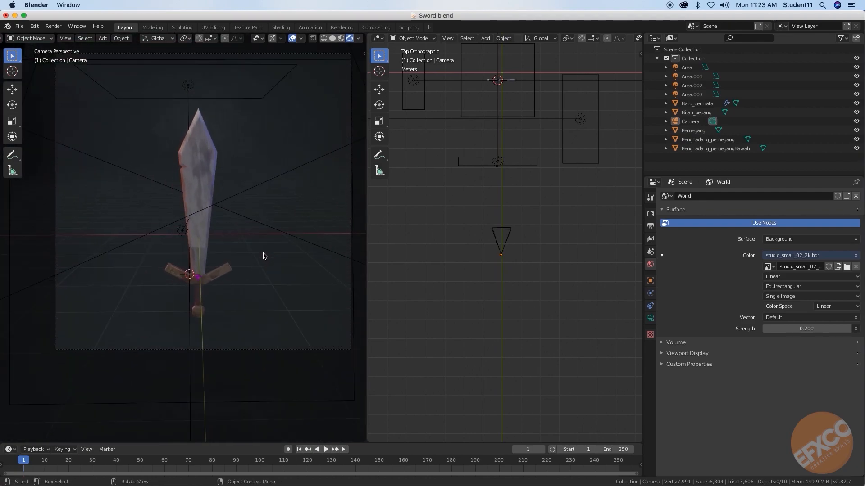
Step: Examine the sword's lighting through the camera and review the output dimensions
scroll(249, 228, up, 3)
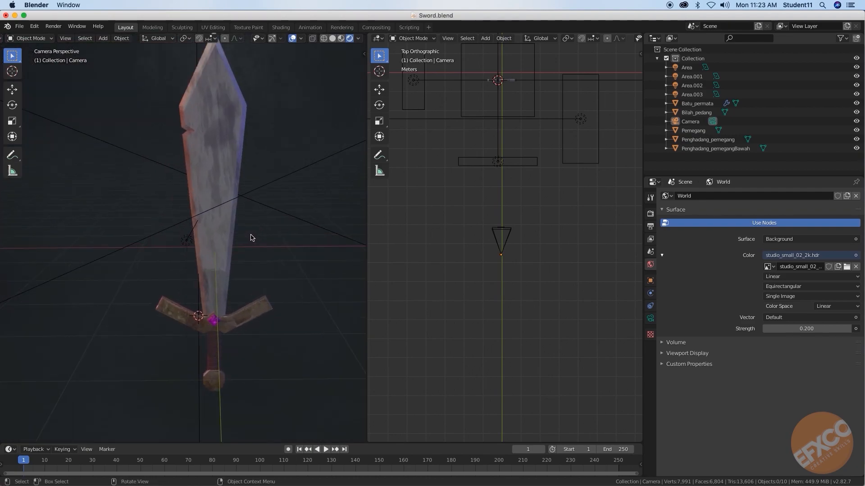
scroll(245, 268, down, 2)
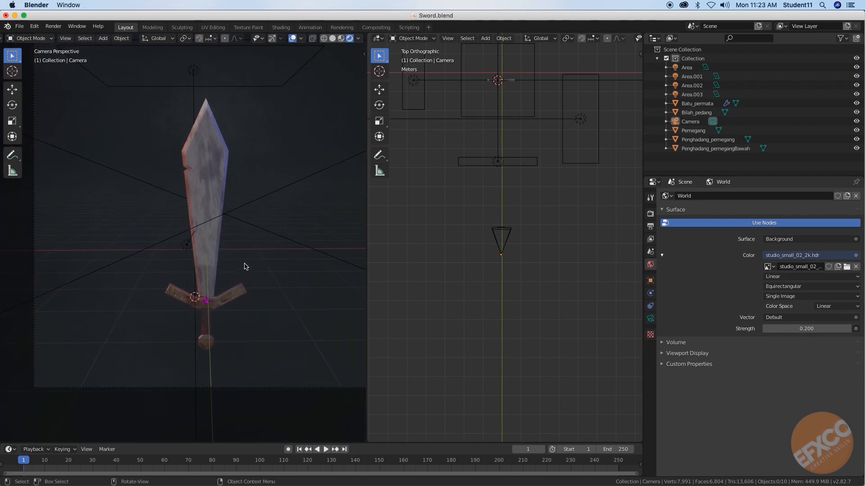
shift+middle_drag(243, 268, 234, 305)
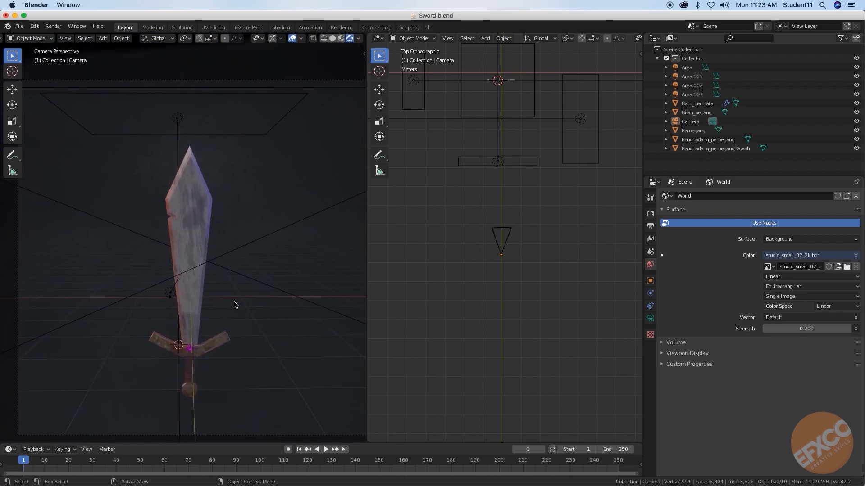
click(650, 226)
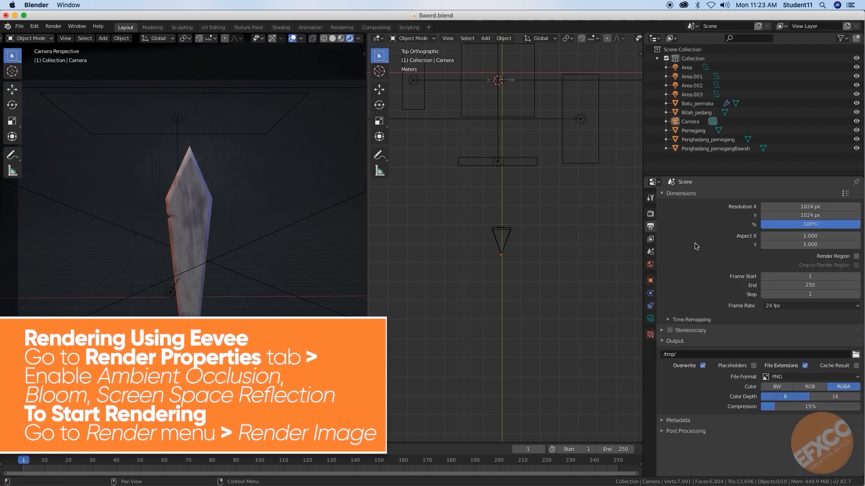
Step: Enable Screen Space Reflections in the Eevee render settings while keeping the camera view on the sword
click(650, 215)
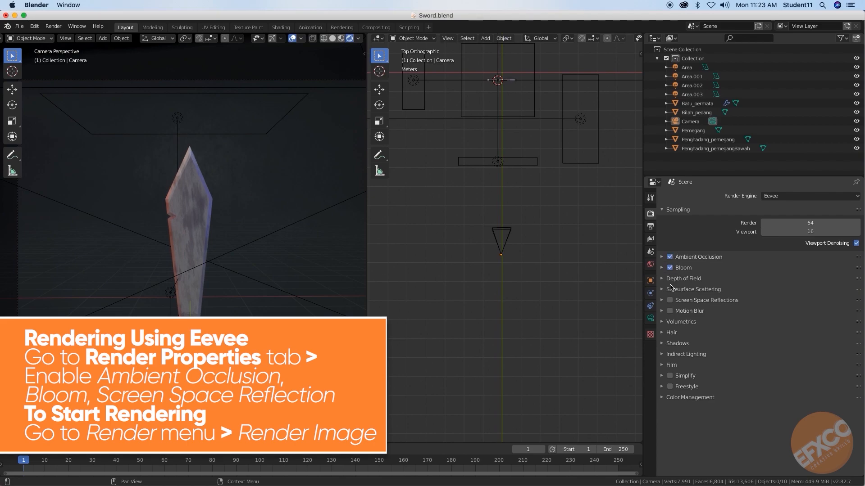
middle_drag(269, 262, 269, 265)
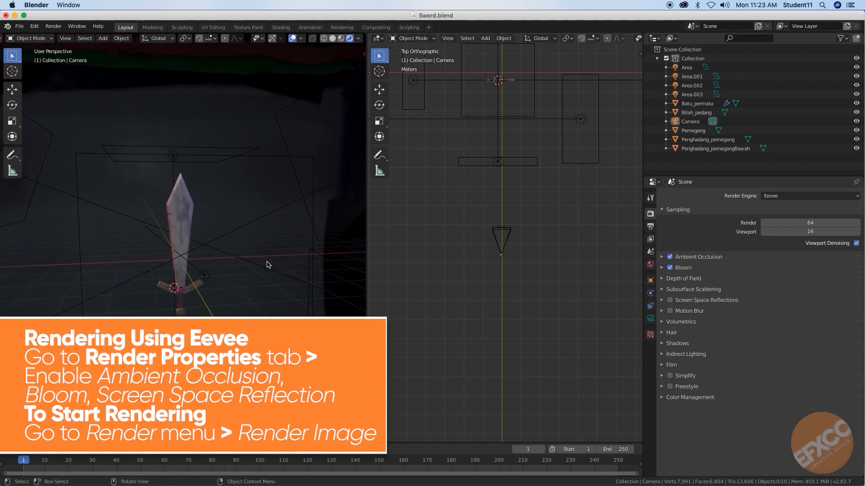
key(KP_0)
scroll(273, 261, down, 1)
shift+middle_drag(271, 264, 271, 224)
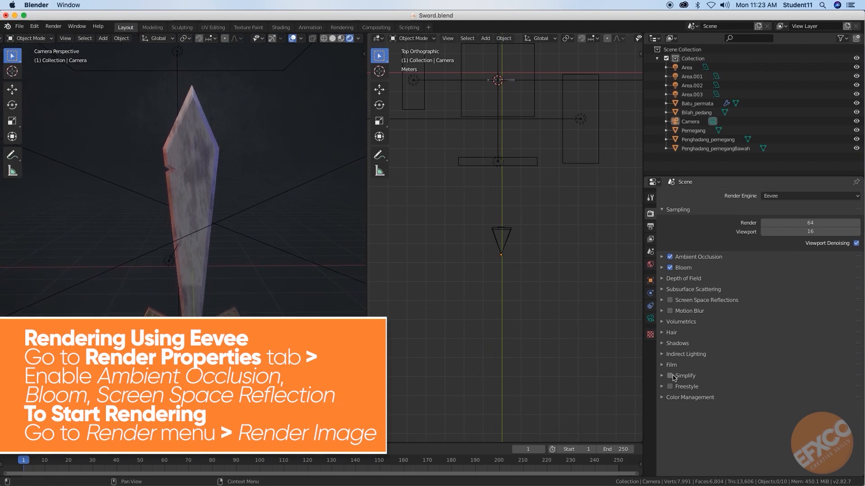
click(661, 344)
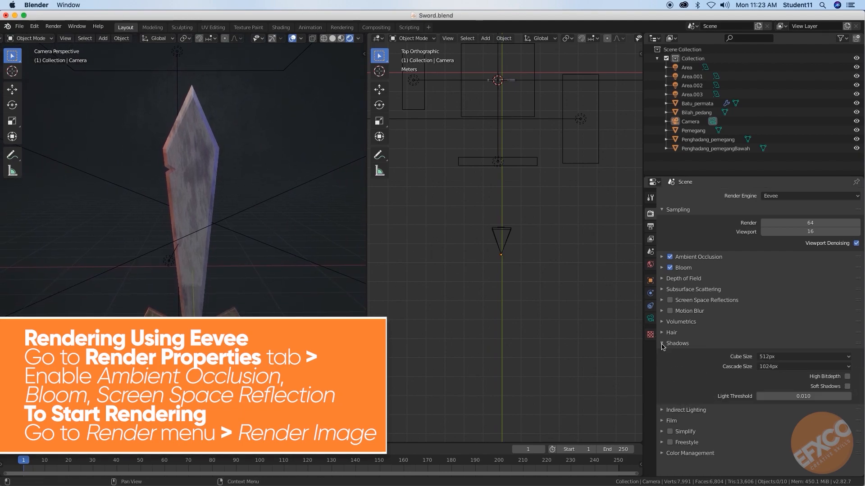
click(662, 344)
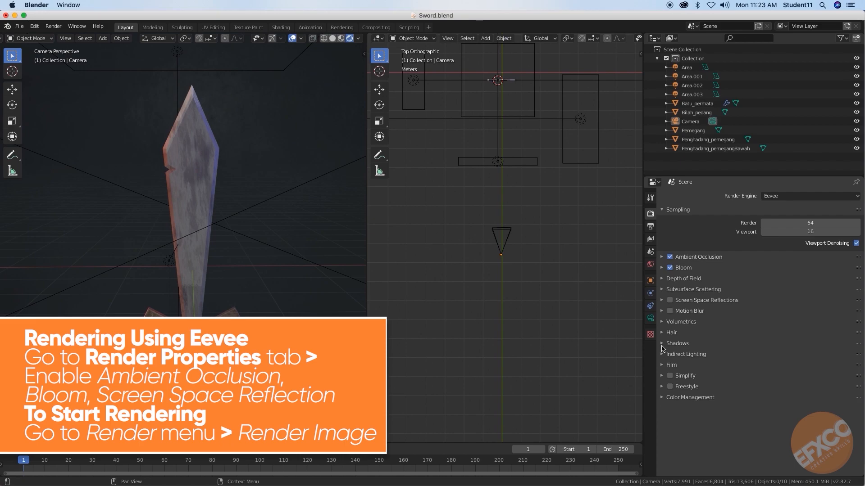
click(670, 301)
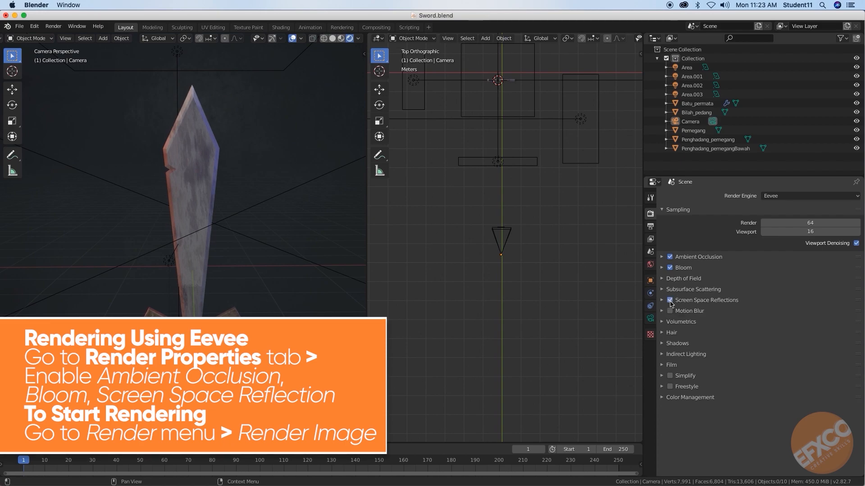
Step: Inspect the sword's reflections up close and from several angles, ending in the camera view
scroll(288, 248, up, 2)
scroll(288, 248, down, 1)
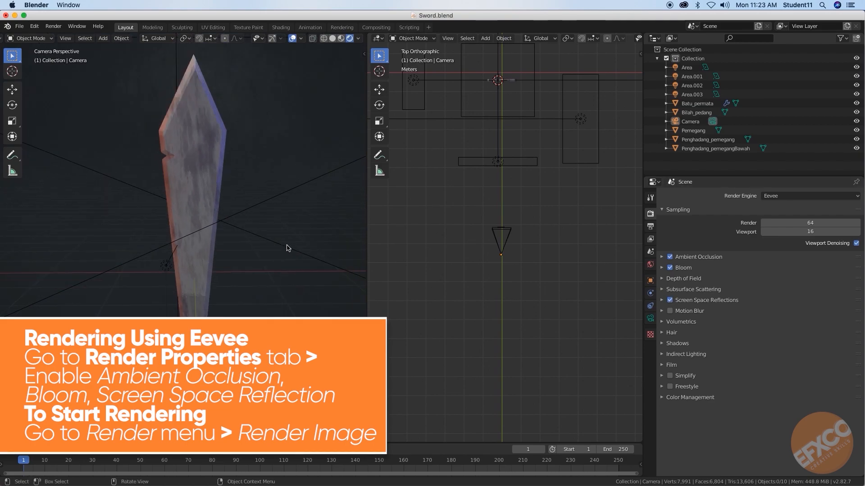
middle_drag(285, 252, 310, 277)
scroll(297, 266, up, 4)
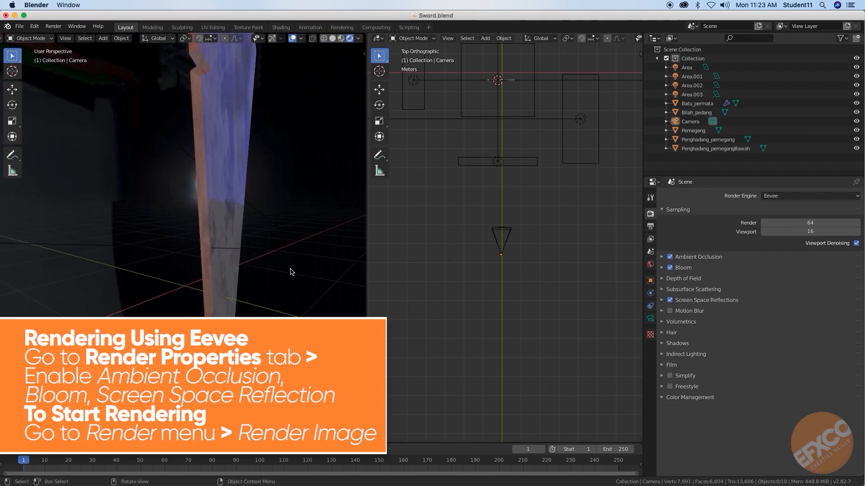
scroll(290, 273, down, 6)
middle_drag(288, 278, 245, 277)
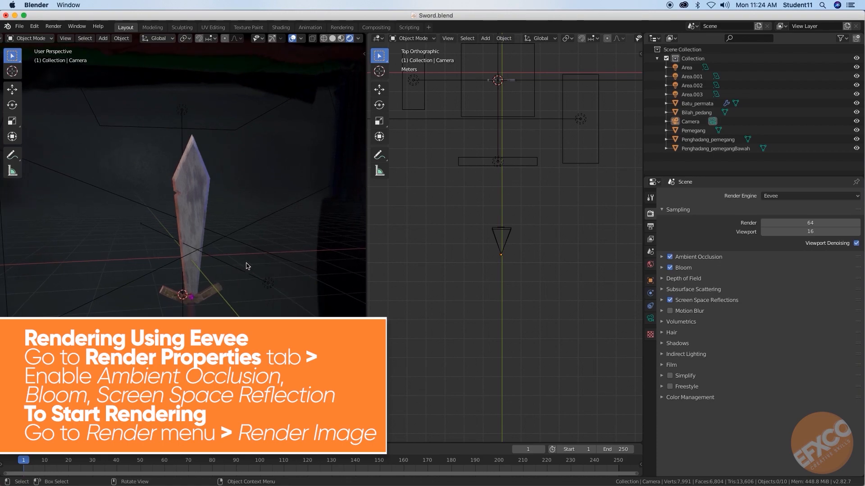
key(KP_0)
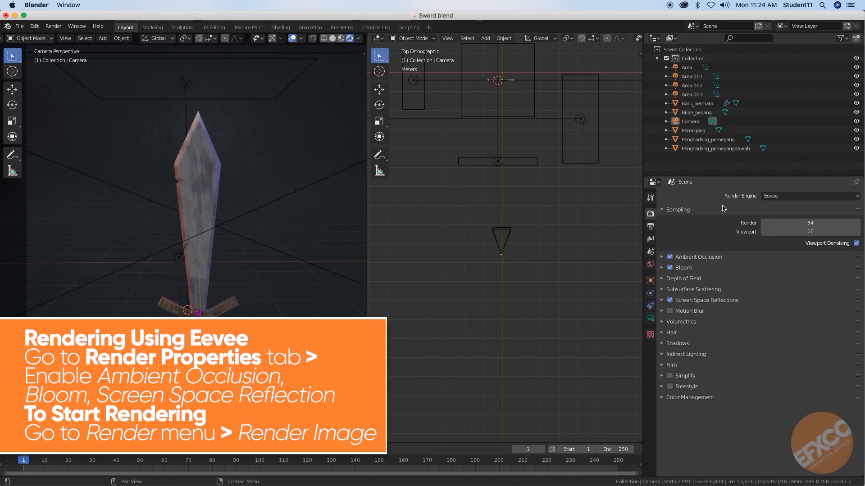
Step: Render the camera view as a still image and move the render window clear of the viewport tools
click(76, 27)
mouse_move(53, 27)
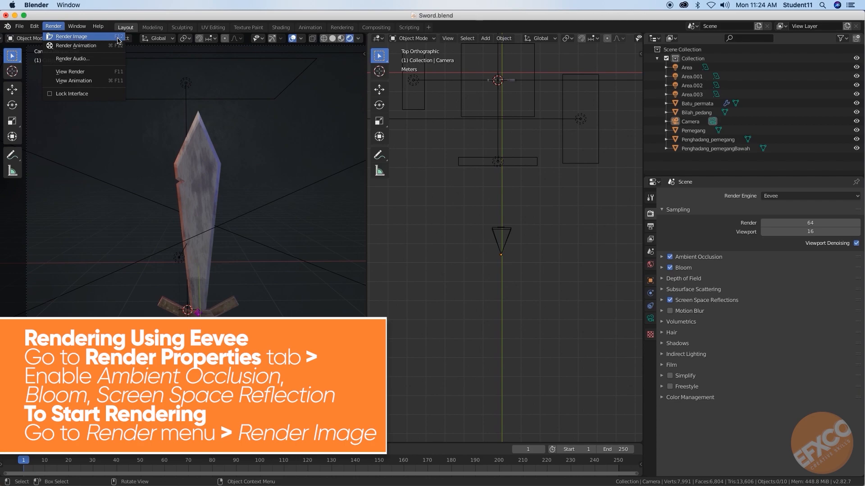
click(72, 37)
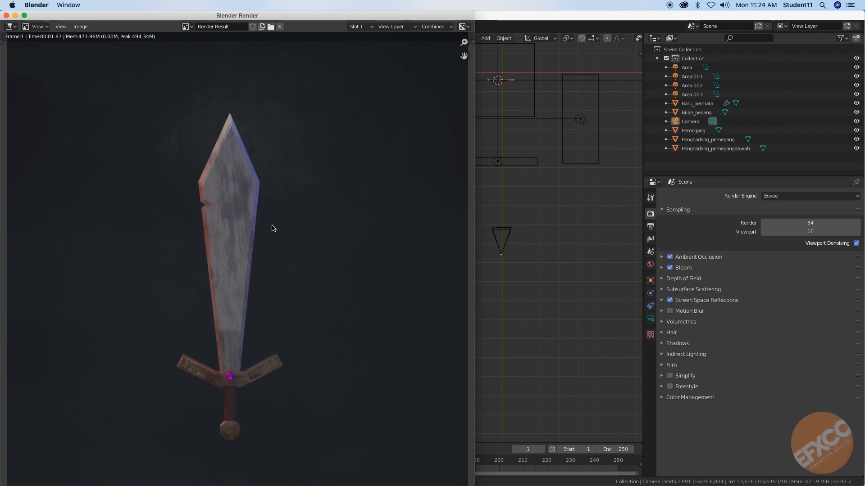
drag(302, 16, 421, 16)
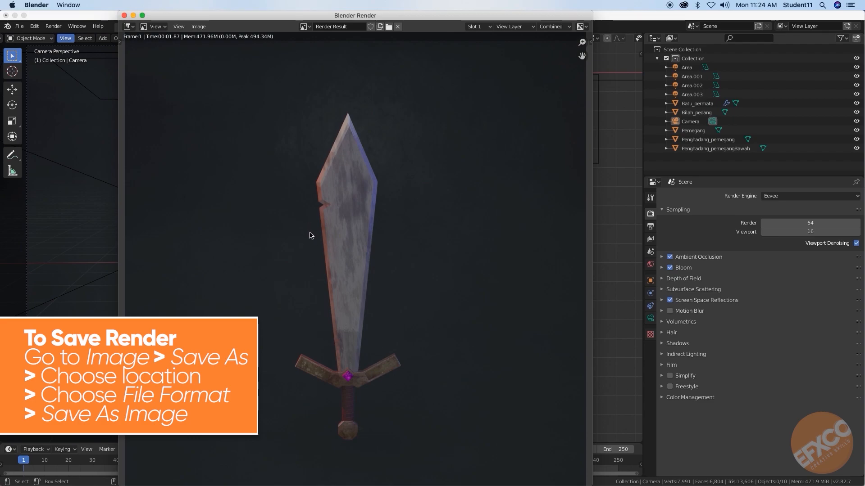
Step: Save the rendered image to the Desktop as pedang.png in PNG format
click(201, 28)
click(212, 90)
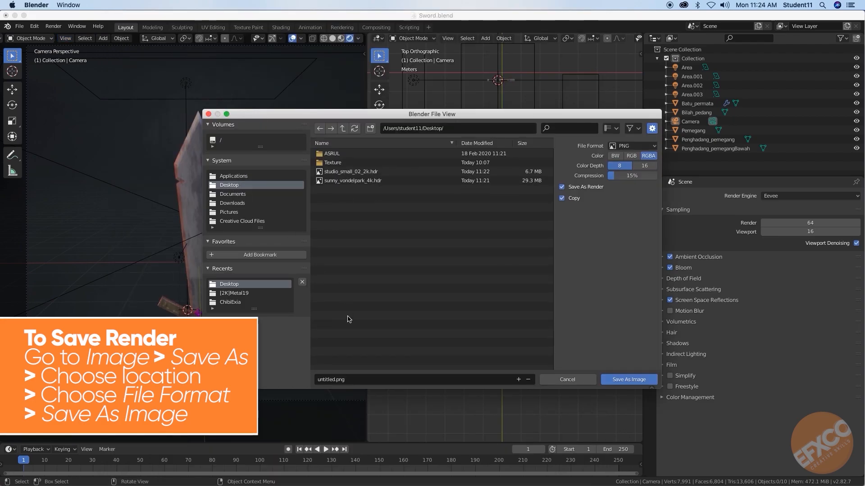
drag(337, 380, 280, 380)
text(pedang)
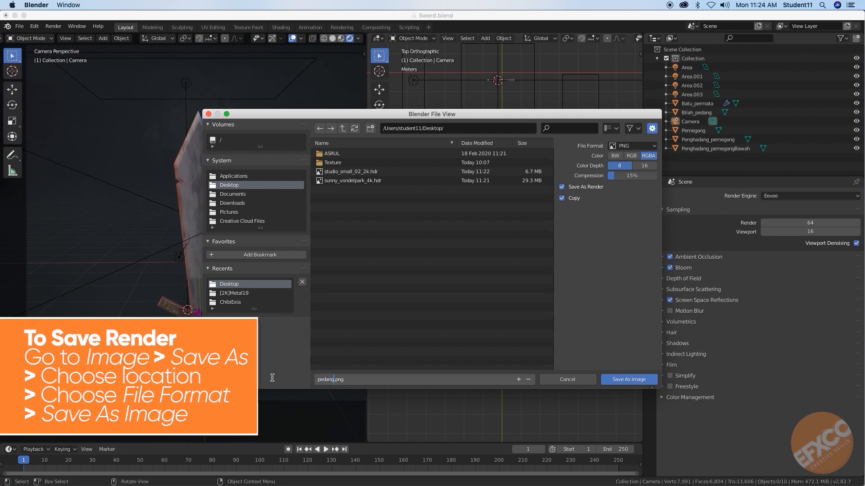
click(625, 383)
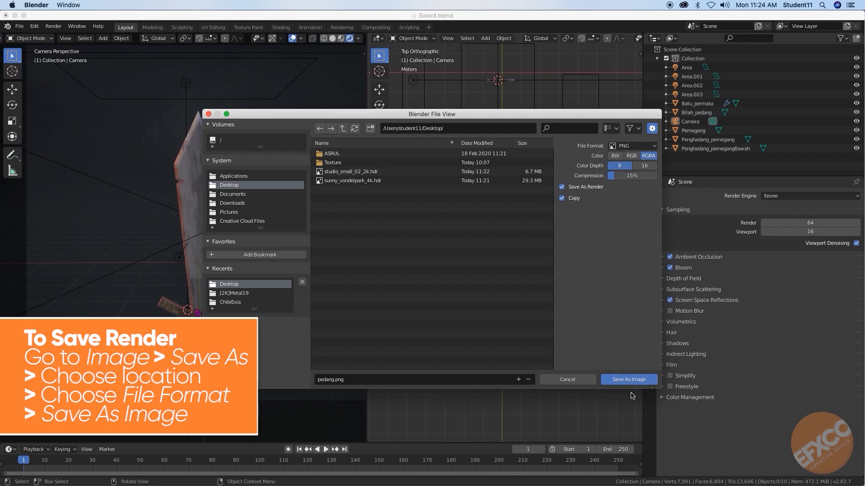
click(633, 145)
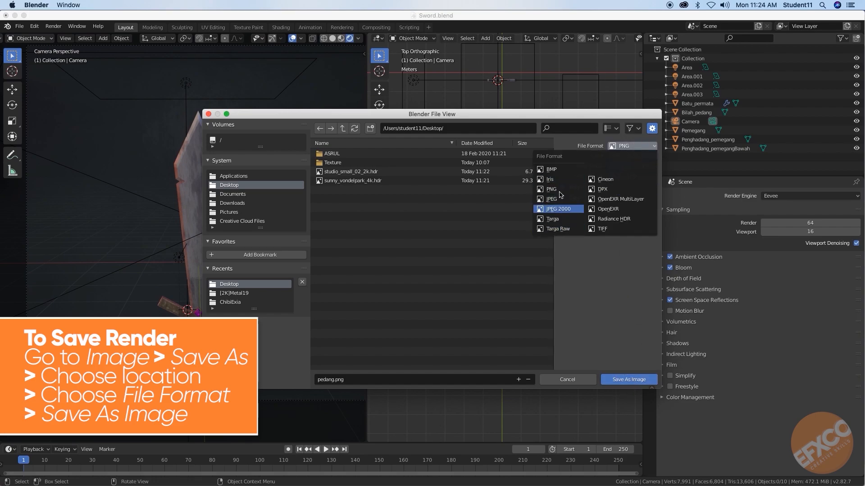
click(626, 380)
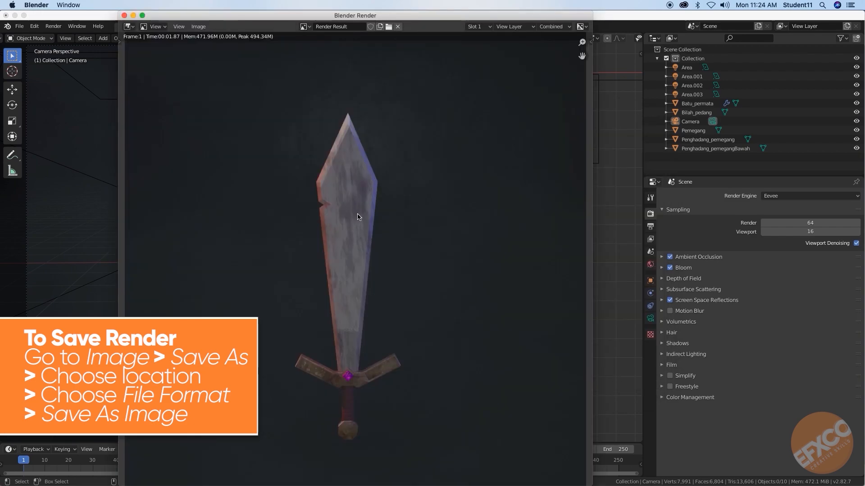
Step: Examine the finished sword render up close and in full, and close the render window
scroll(363, 329, up, 5)
scroll(363, 331, down, 5)
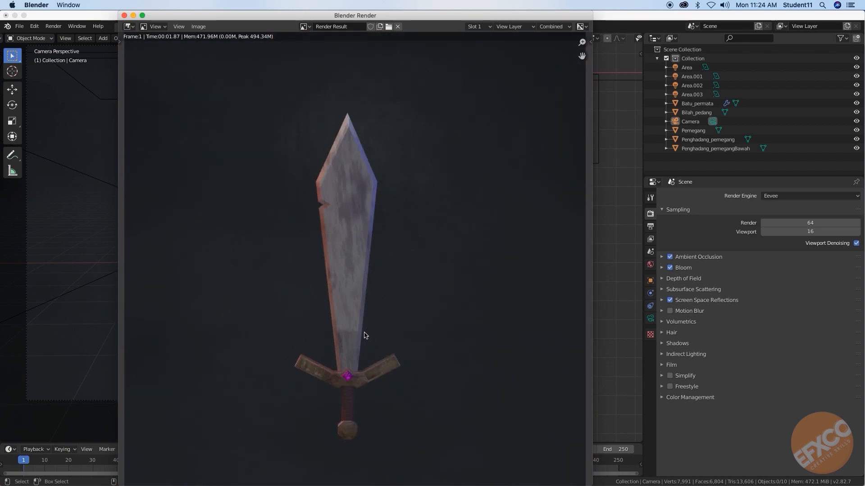
mouse_move(365, 333)
middle_down()
mouse_move(374, 316)
mouse_move(368, 333)
middle_up()
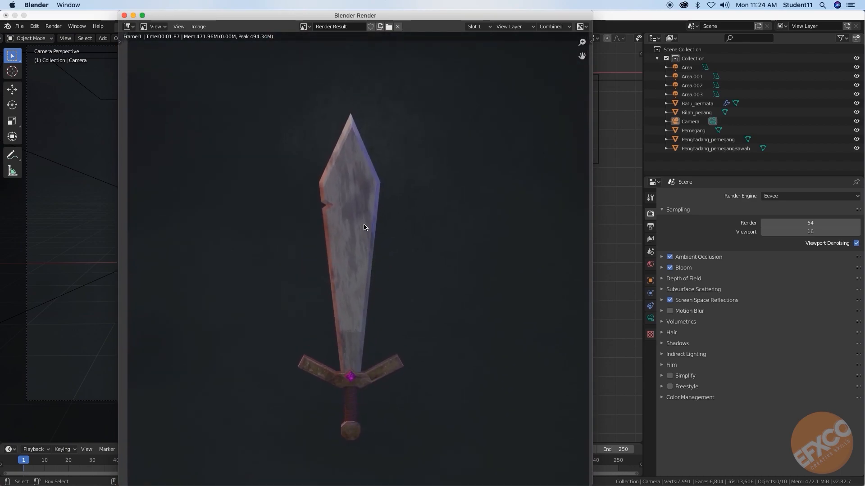
drag(265, 15, 268, 14)
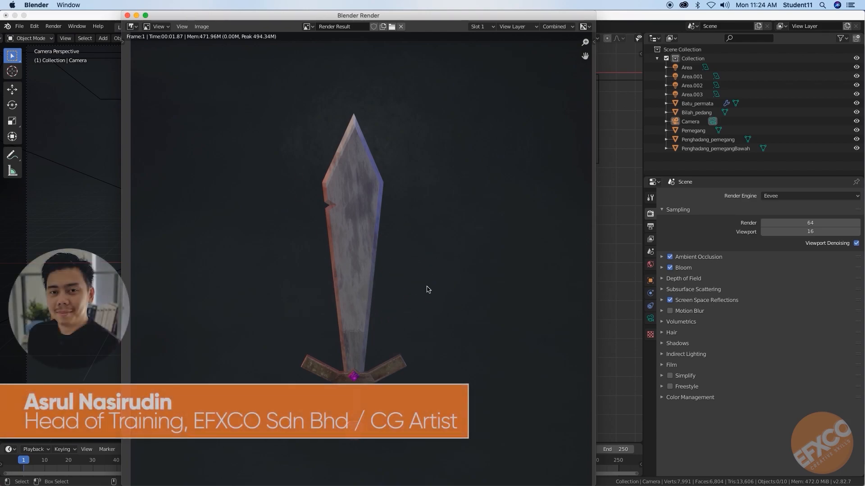
click(128, 16)
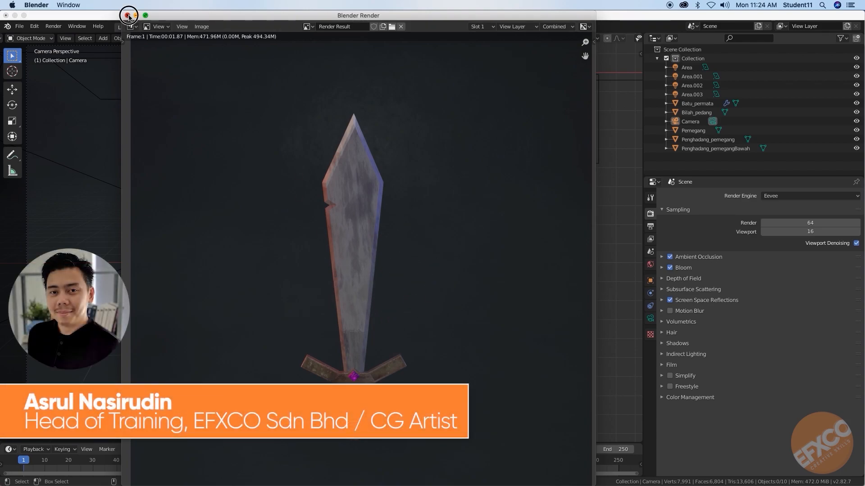